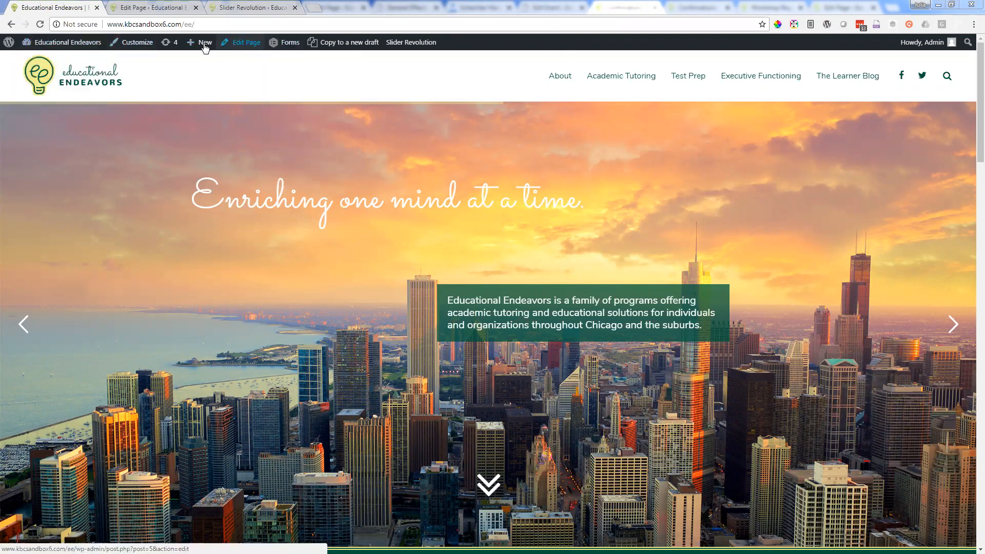
# Step: Open the Educational Endeavors admin dashboard in a new browser tab next to the homepage and switch to it
pyautogui.moveTo(94, 45)
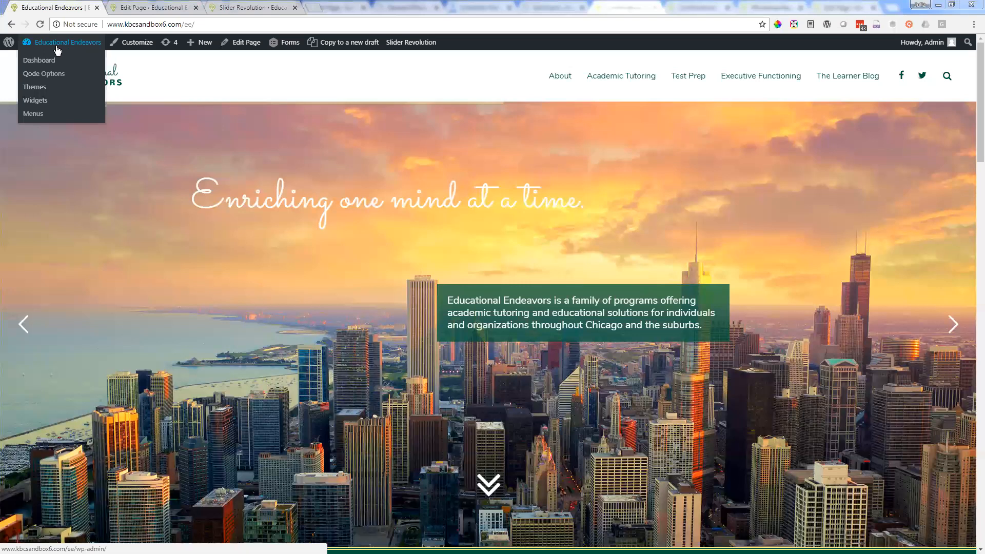
pyautogui.rightClick(69, 46)
pyautogui.click(95, 47)
pyautogui.moveTo(344, 3); pyautogui.dragTo(135, 3)
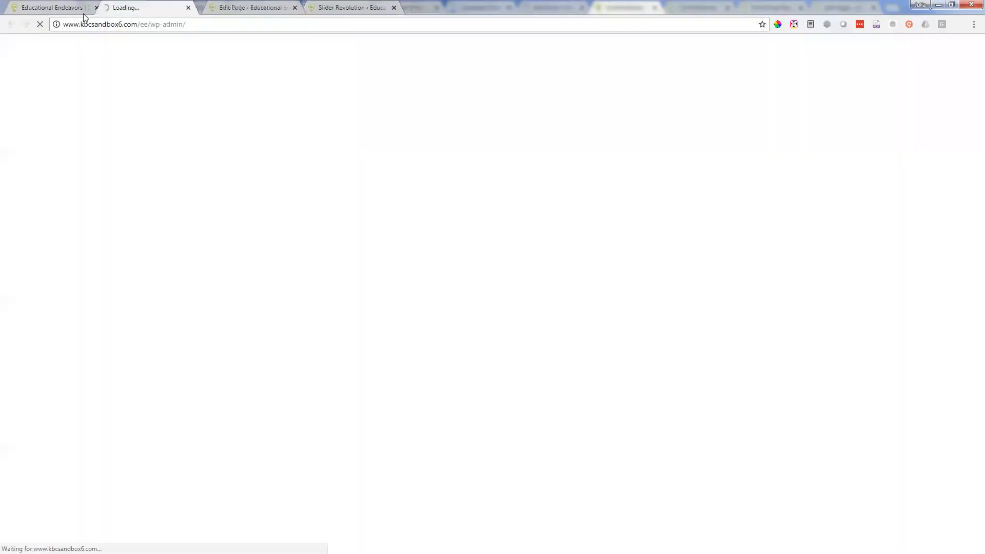
pyautogui.click(49, 4)
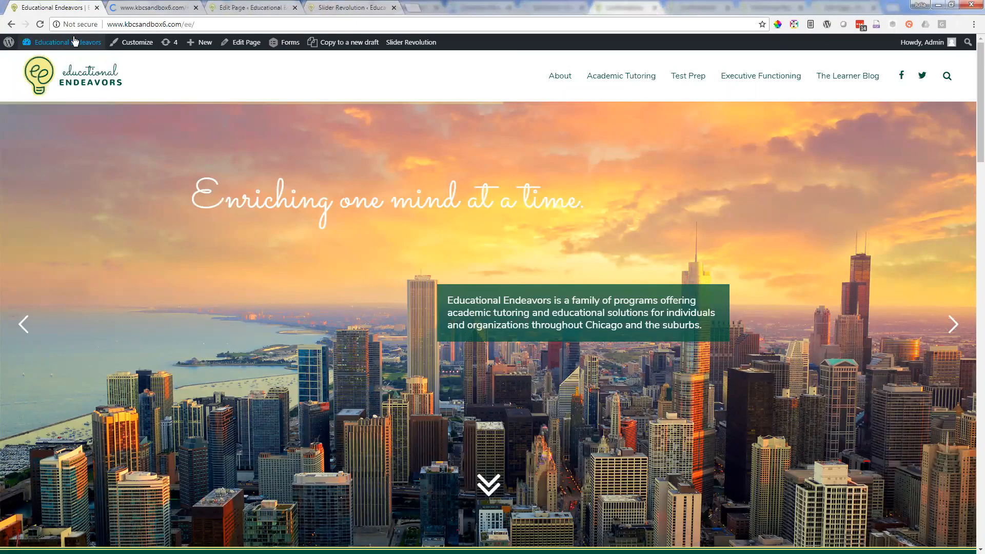
pyautogui.moveTo(70, 51)
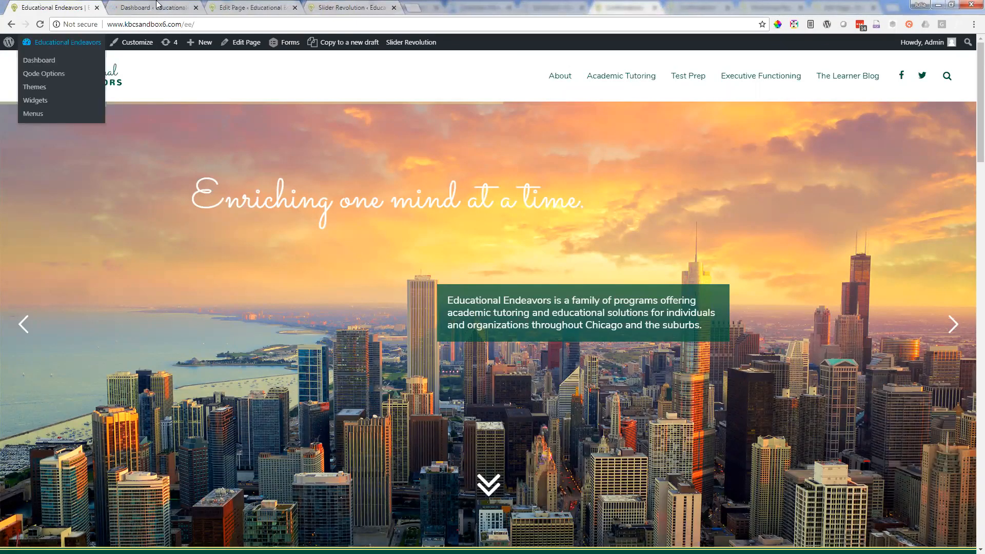
pyautogui.click(156, 6)
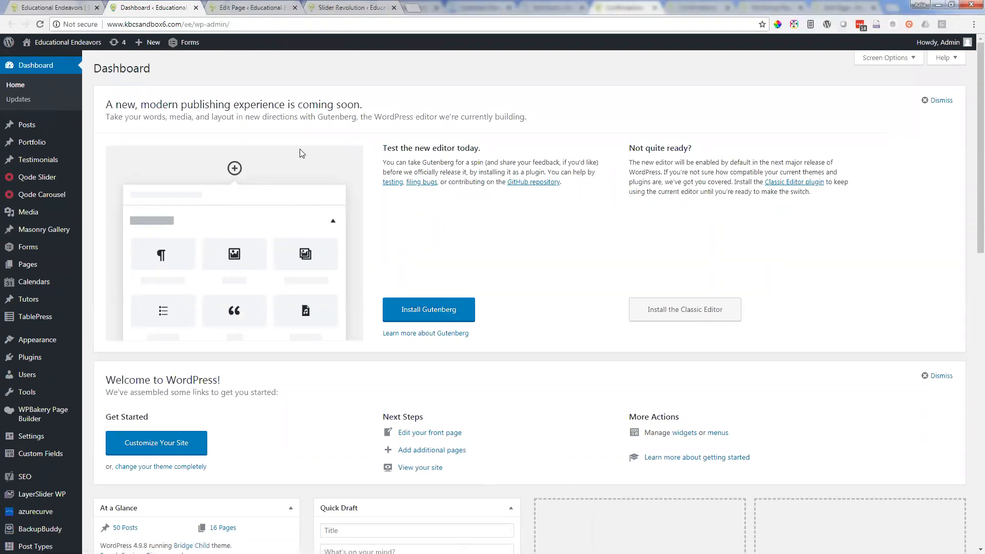
# Step: Look through the dashboard's admin menu down to its last entries and close the Dashboard tab
pyautogui.scroll(-1, 299, 148)
pyautogui.scroll(-3, 295, 141)
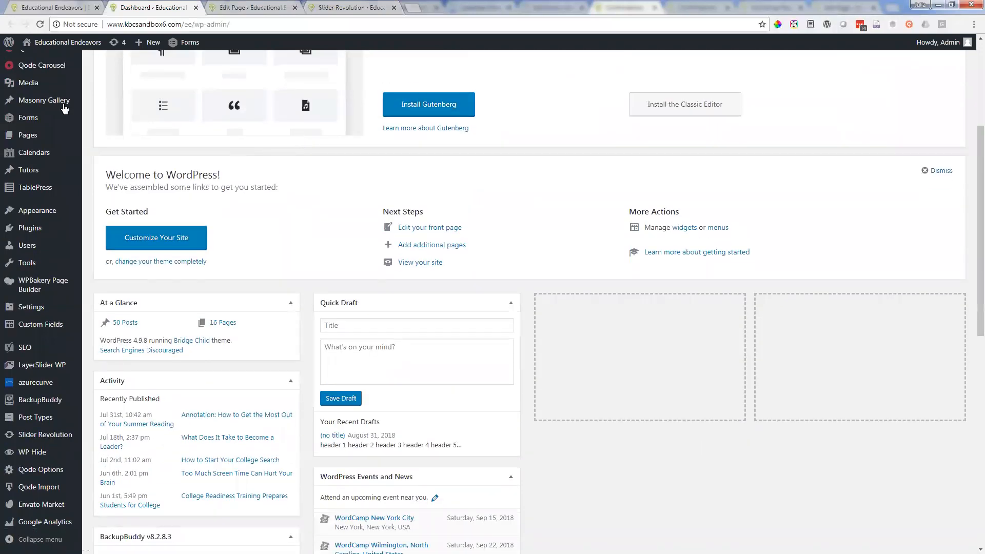
pyautogui.moveTo(26, 81)
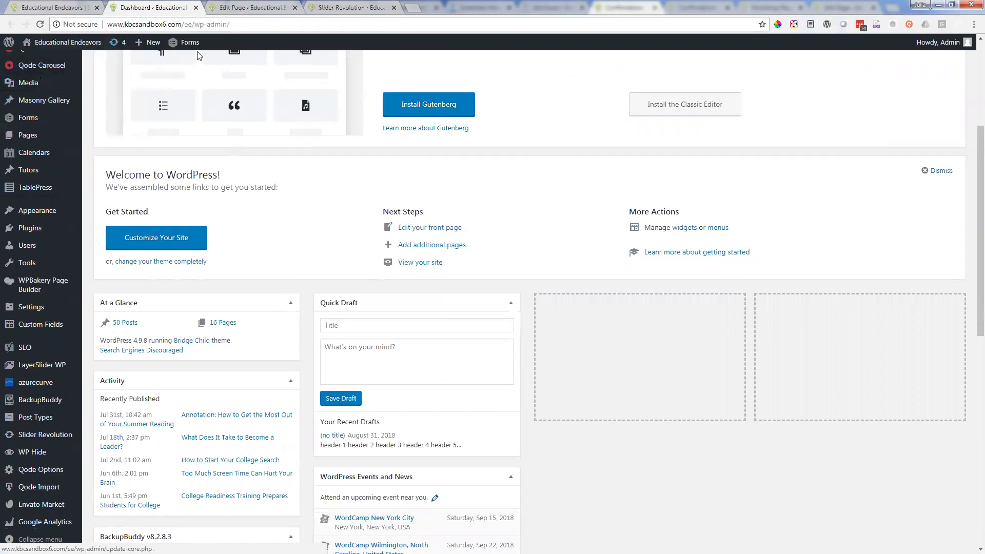
pyautogui.scroll(3, 92, 95)
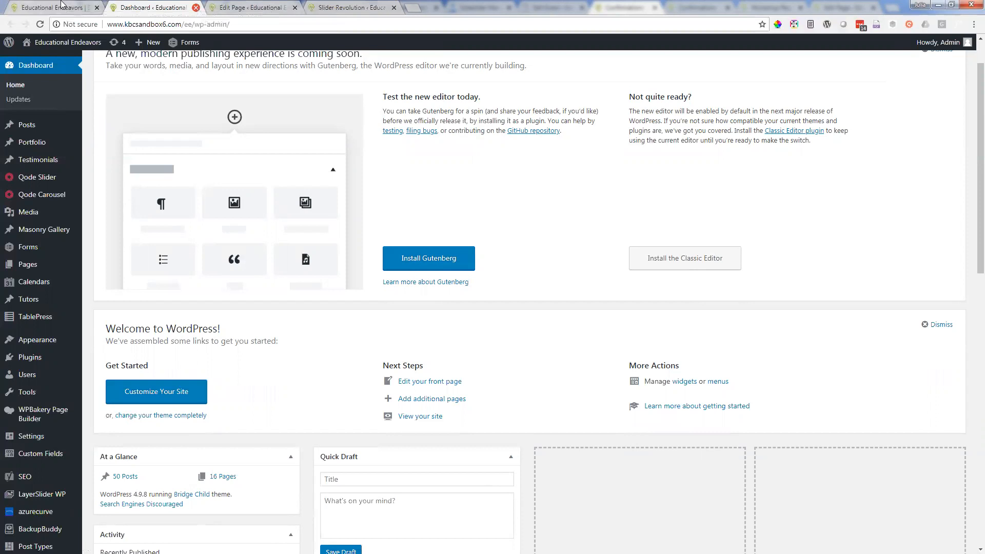
pyautogui.click(196, 7)
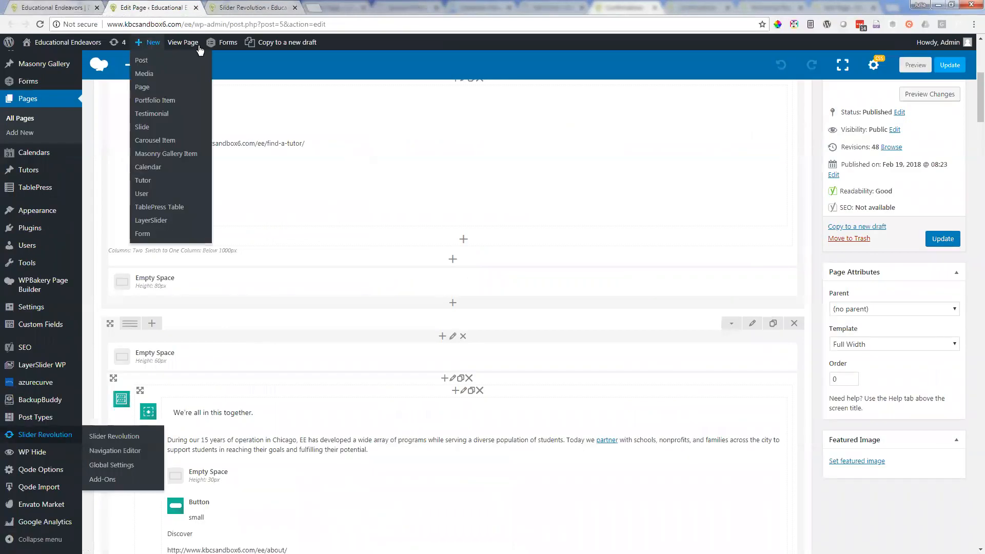
# Step: View the live homepage and compare it with the first rows of the Home page in its editor
pyautogui.click(59, 8)
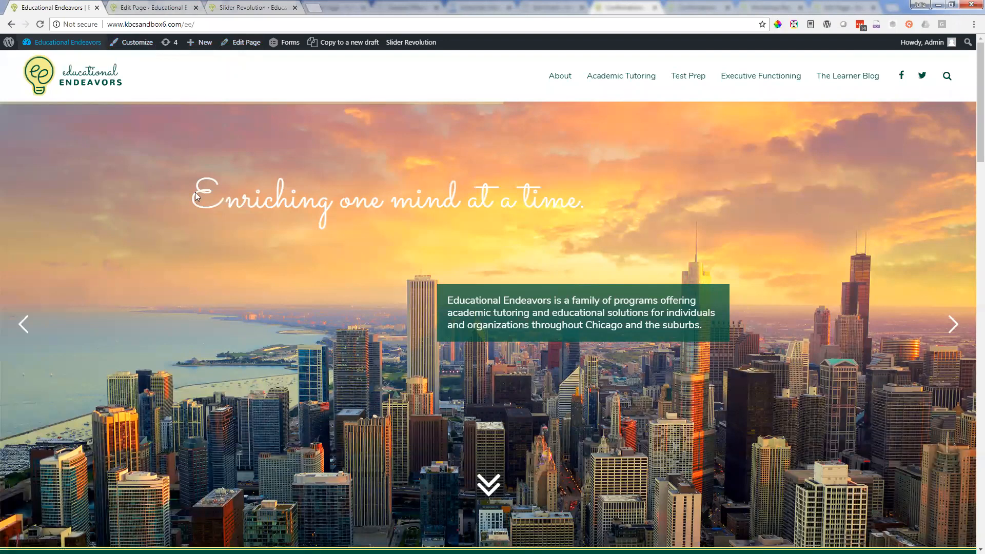
pyautogui.click(158, 6)
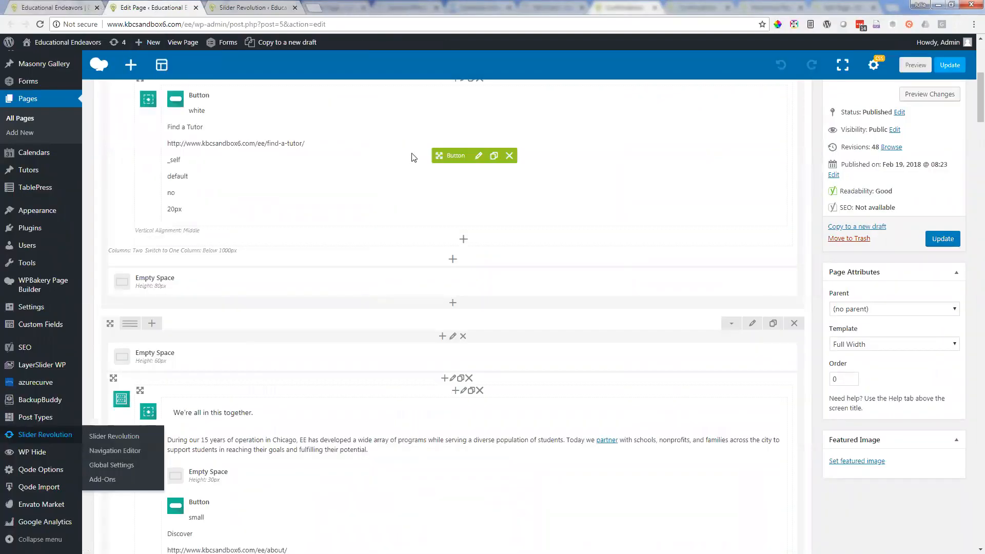
pyautogui.scroll(2, 413, 159)
pyautogui.scroll(5, 418, 157)
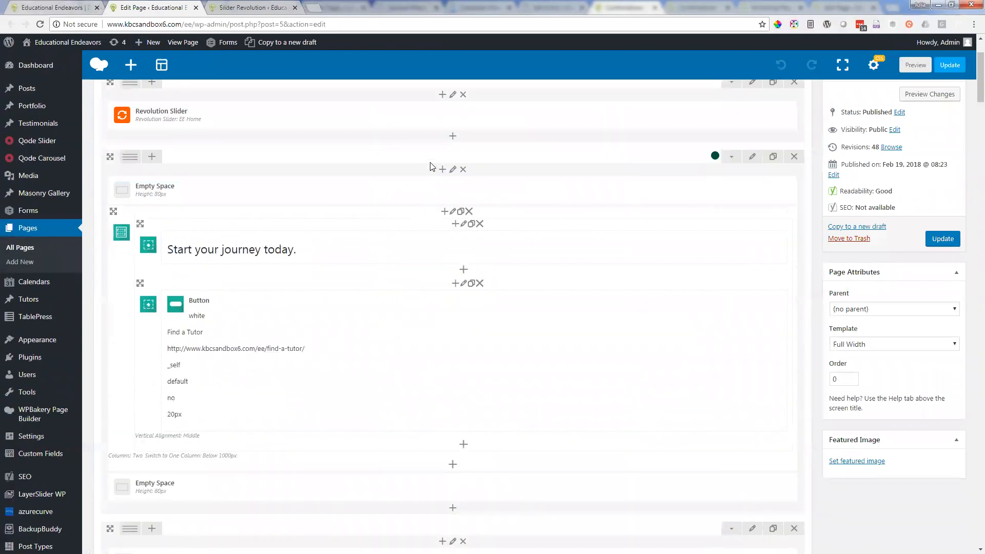
# Step: Examine the live homepage's sections from the slider through the "Start your journey today." band to The Learner Blog
pyautogui.click(36, 6)
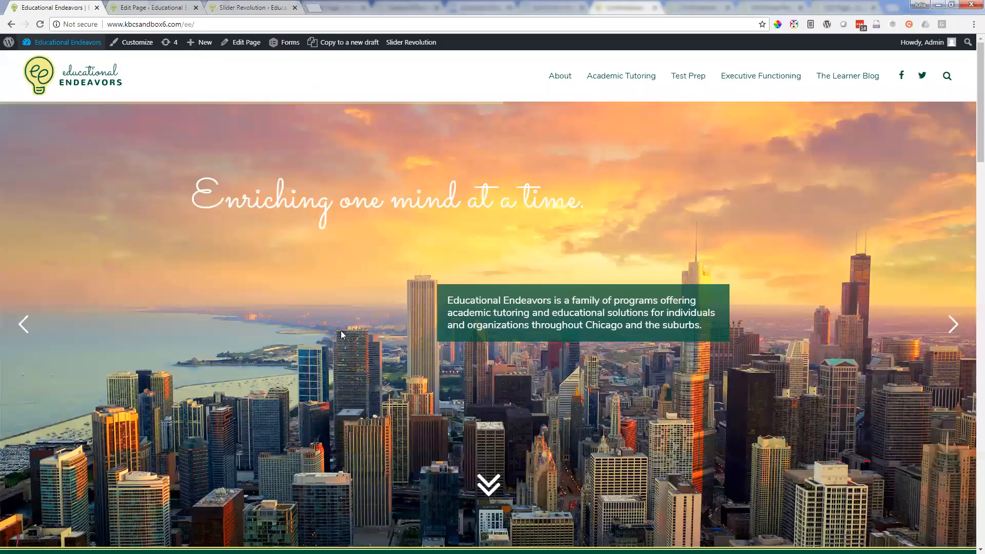
pyautogui.scroll(-12, 439, 344)
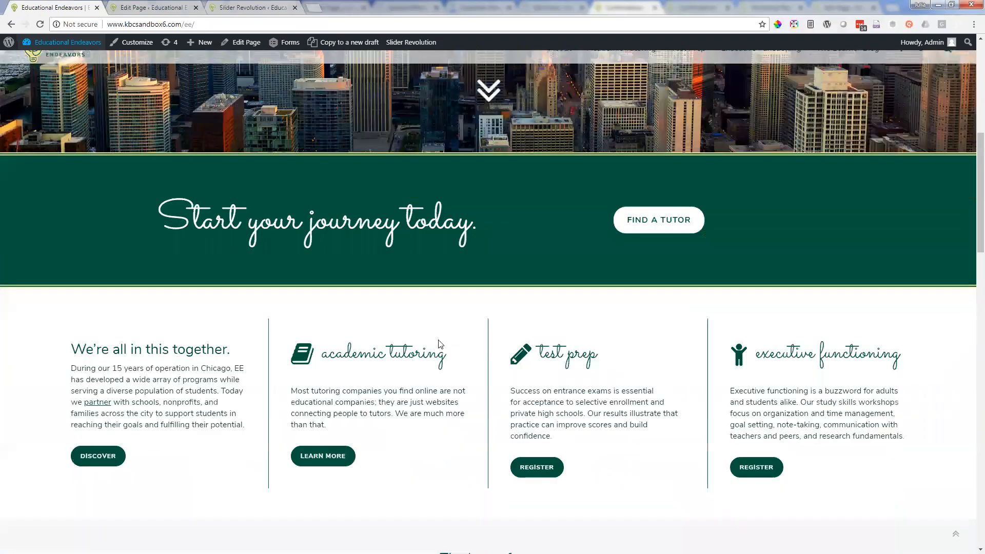
pyautogui.scroll(10, 438, 339)
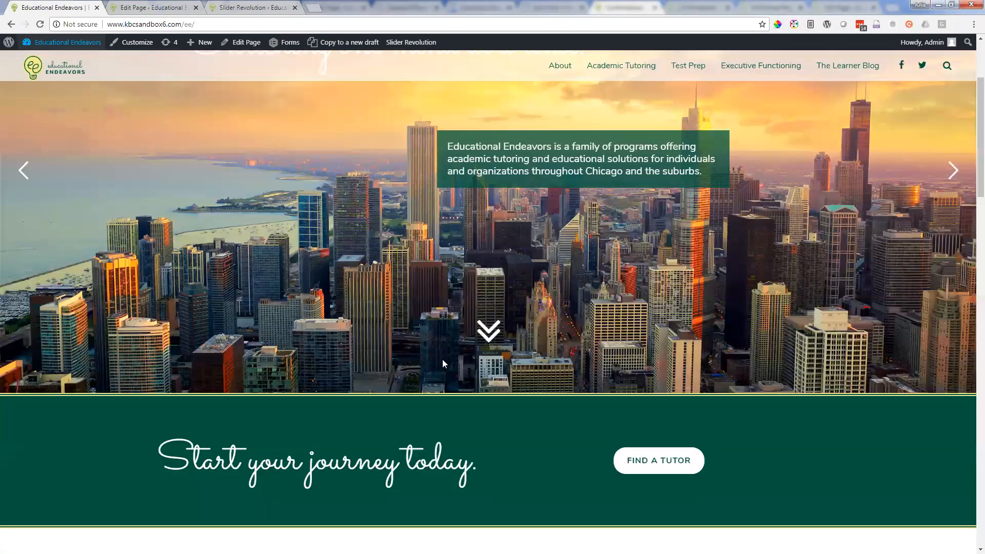
pyautogui.scroll(-6, 355, 168)
pyautogui.scroll(5, 471, 203)
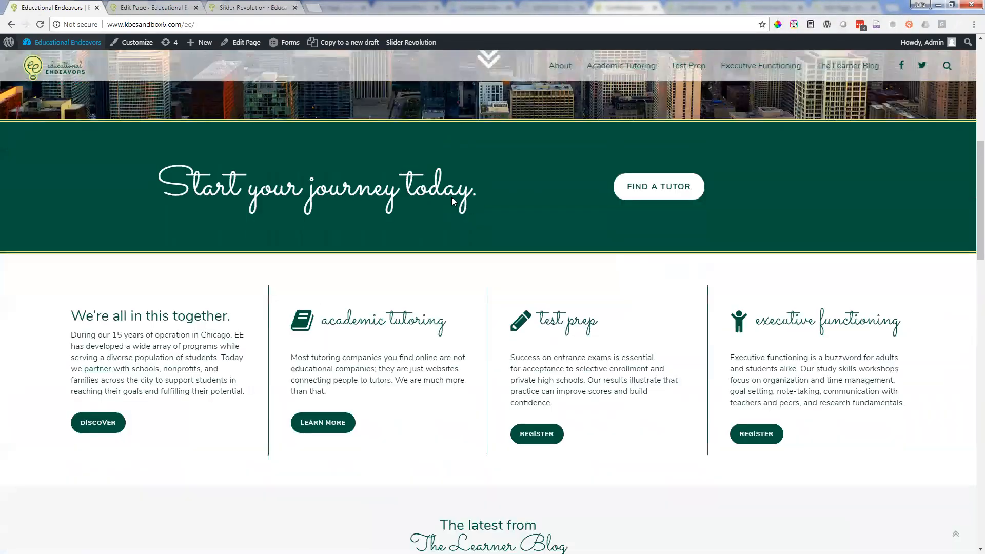
pyautogui.scroll(5, 727, 166)
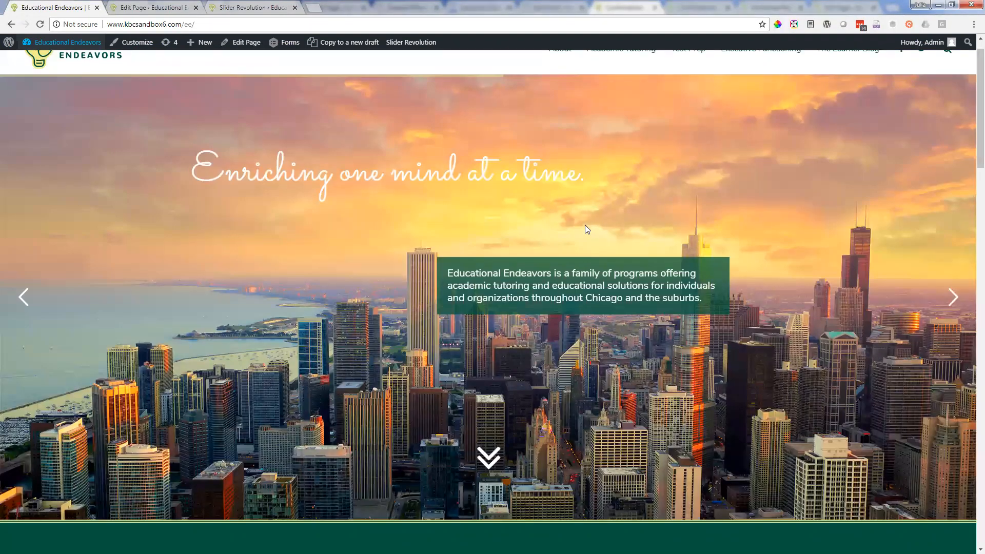
pyautogui.scroll(-8, 585, 225)
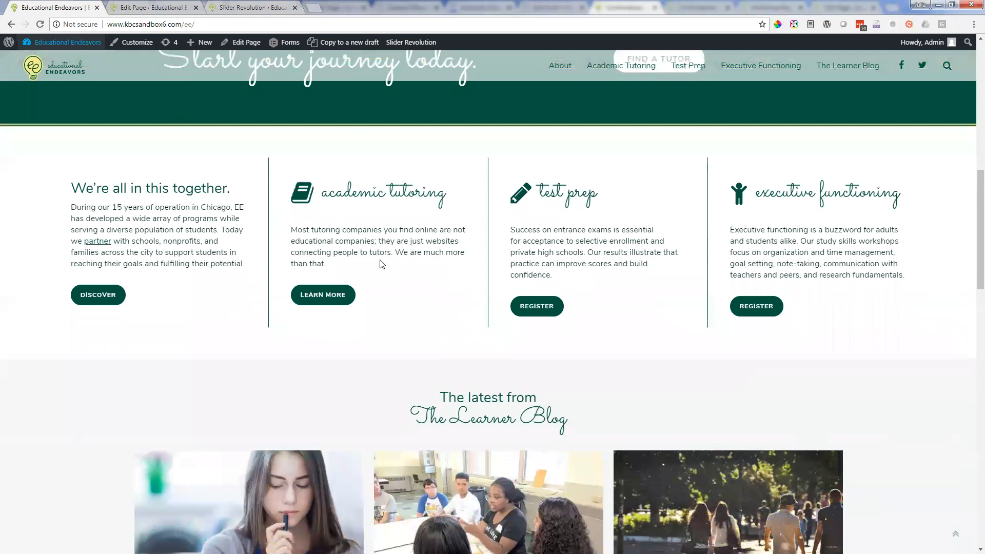
# Step: Compare the Home page editor's Revolution Slider and "Start your journey today." rows with the matching sections on the live homepage
pyautogui.click(148, 7)
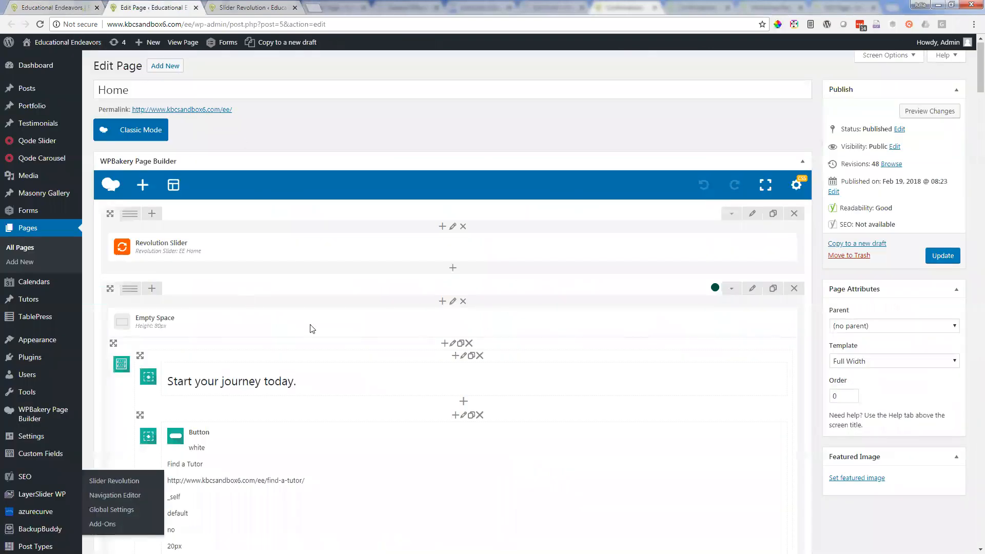
pyautogui.scroll(-3, 333, 345)
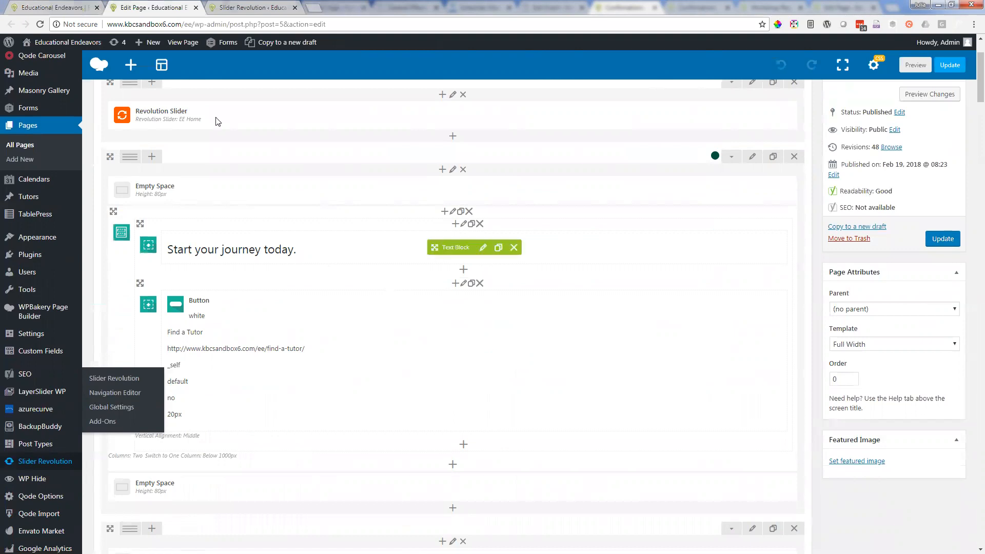
pyautogui.click(54, 5)
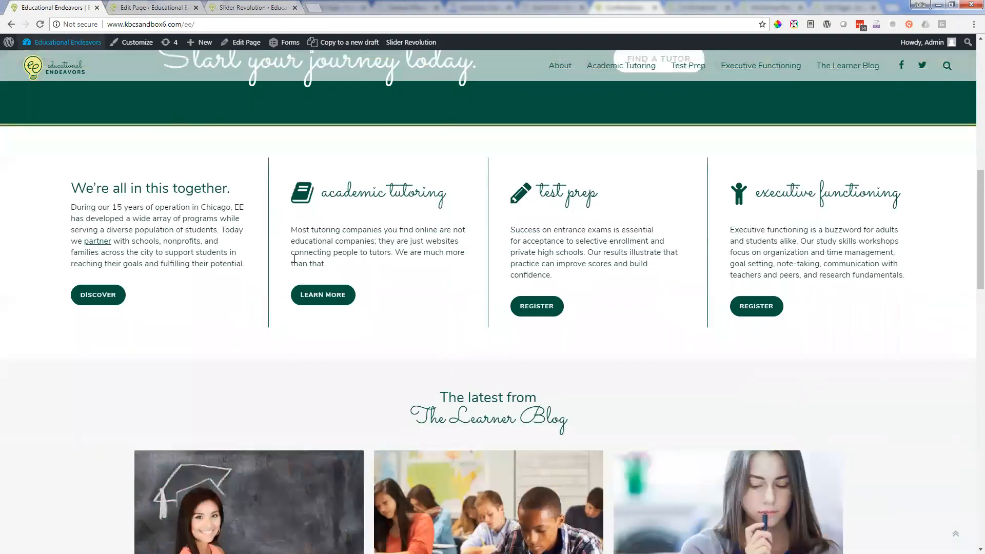
pyautogui.scroll(3, 143, 231)
pyautogui.scroll(1, 143, 232)
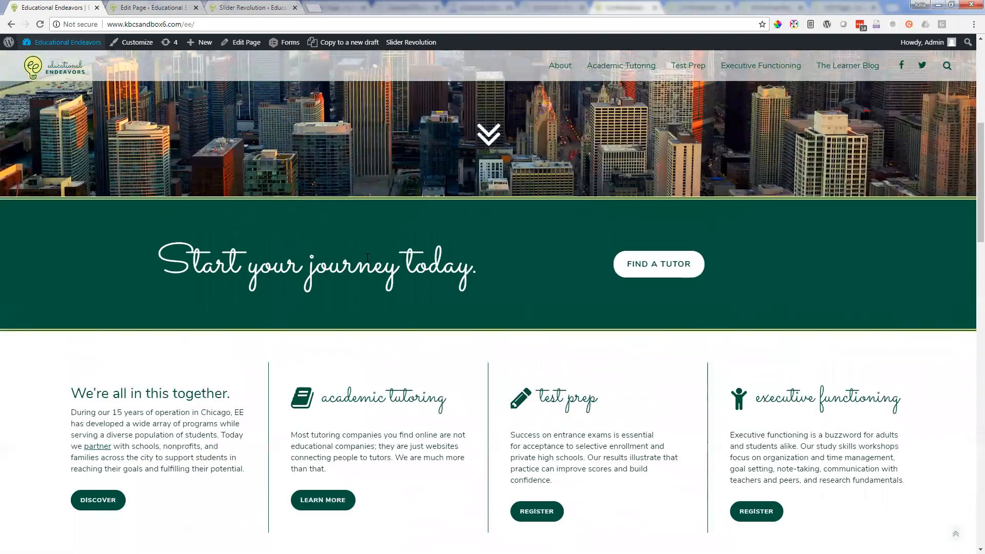
pyautogui.click(134, 6)
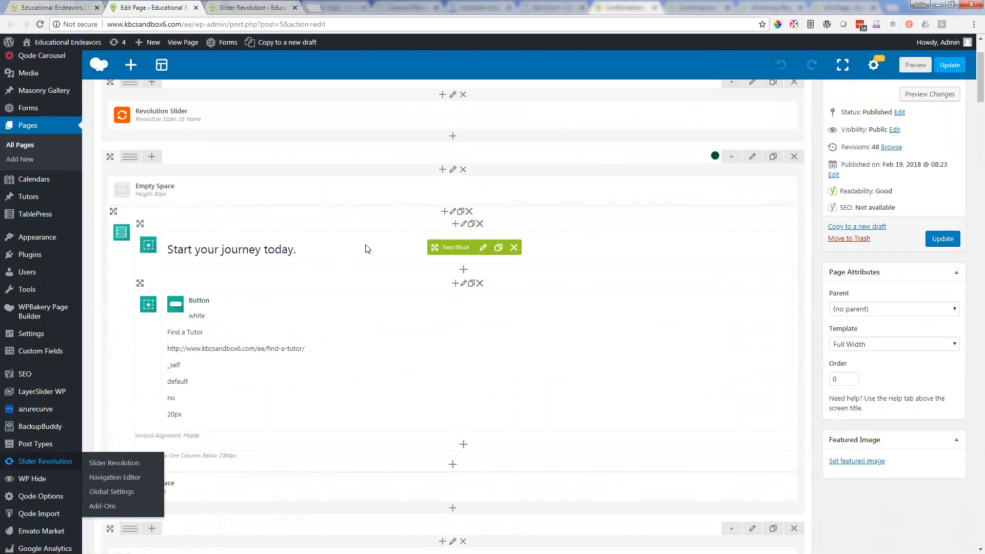
pyautogui.click(93, 12)
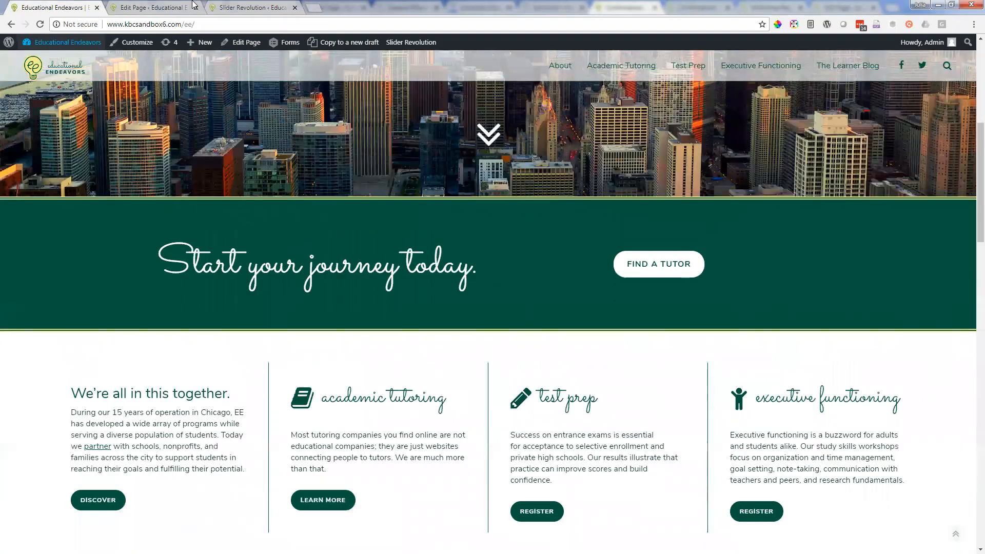
pyautogui.click(177, 8)
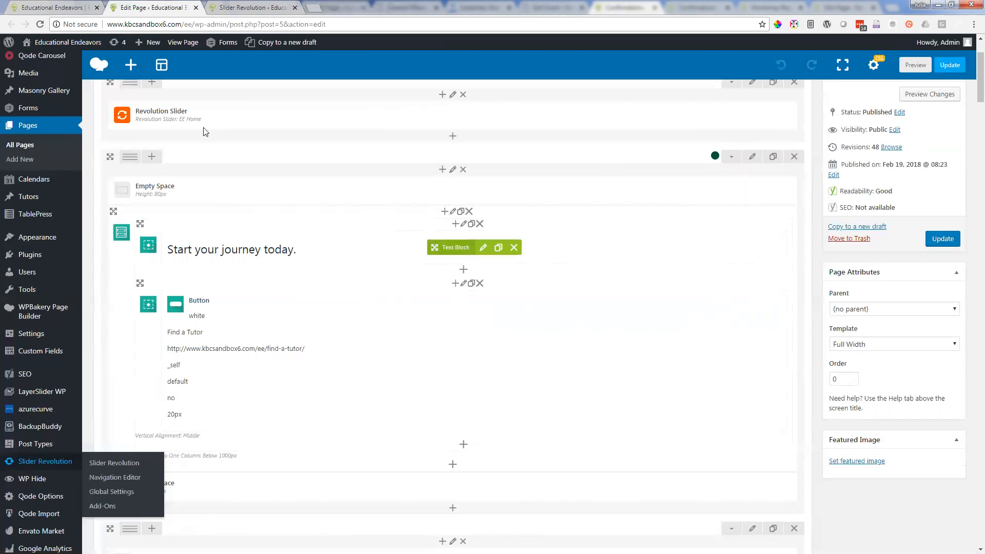
pyautogui.hotkey('ctrl', 'shift', 'Tab')
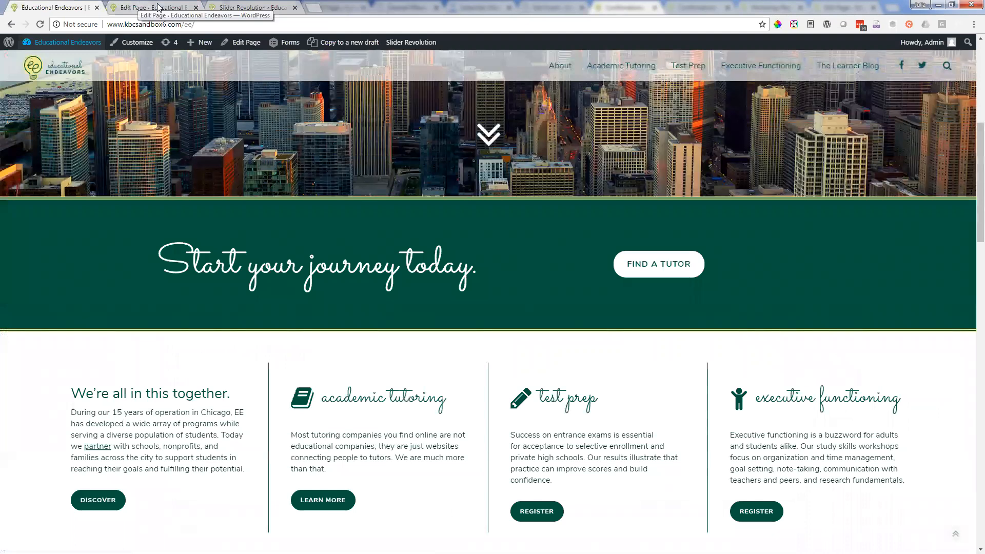
pyautogui.click(158, 7)
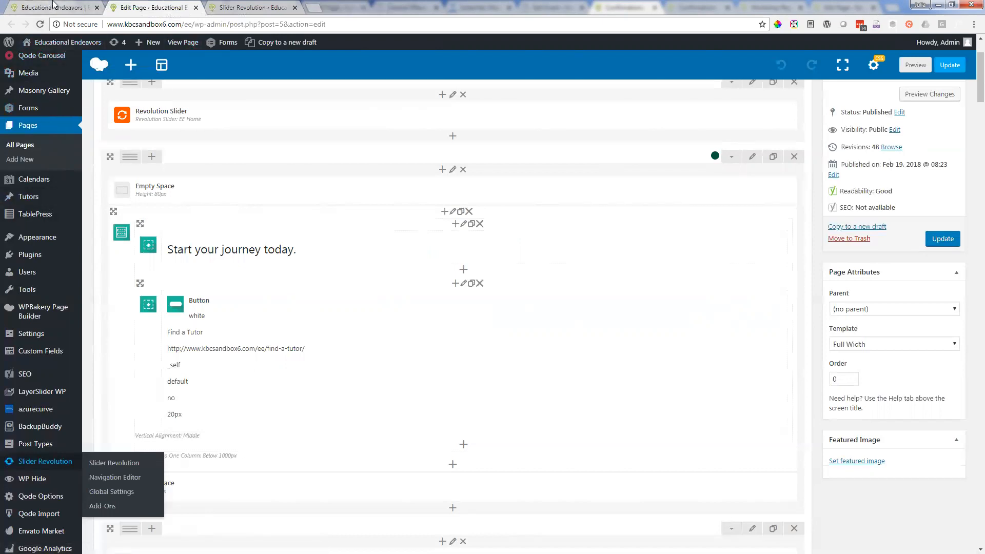
# Step: Open the list of all pages in a new browser tab beside the live homepage and display it
pyautogui.rightClick(24, 127)
pyautogui.click(44, 133)
pyautogui.click(152, 6)
pyautogui.click(51, 7)
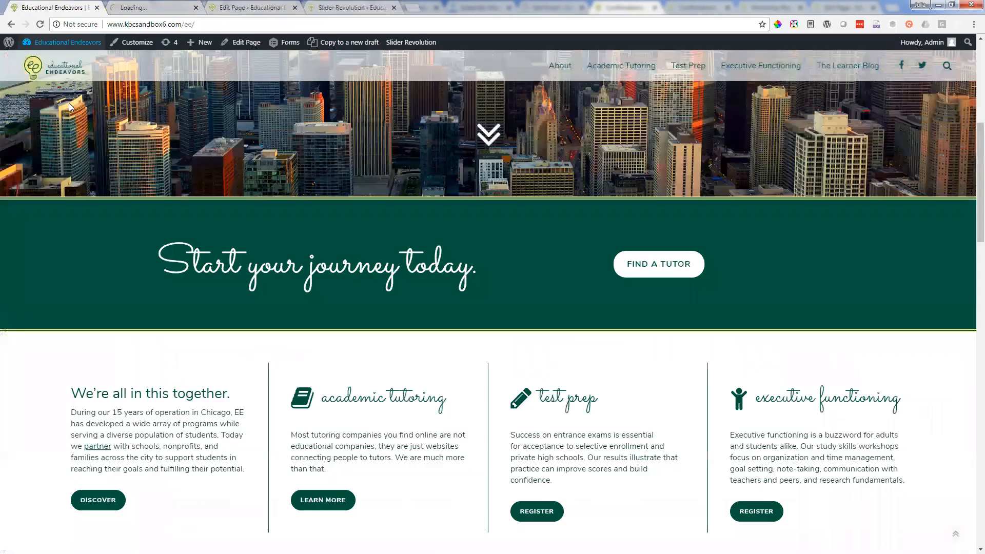
pyautogui.hotkey('ctrl', 'Tab')
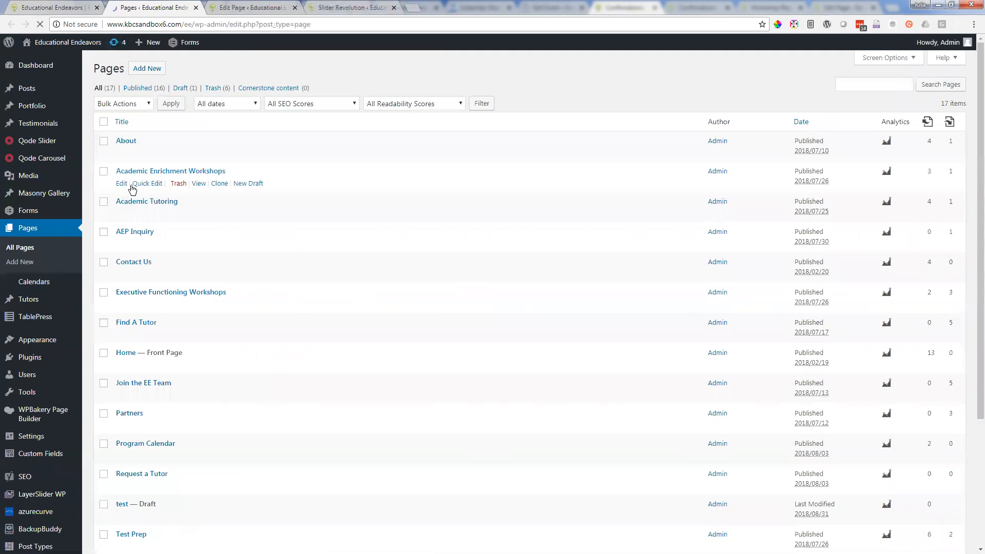
# Step: Review the live homepage and the Home page editor alongside the Pages list, reading the list to its end
pyautogui.click(58, 5)
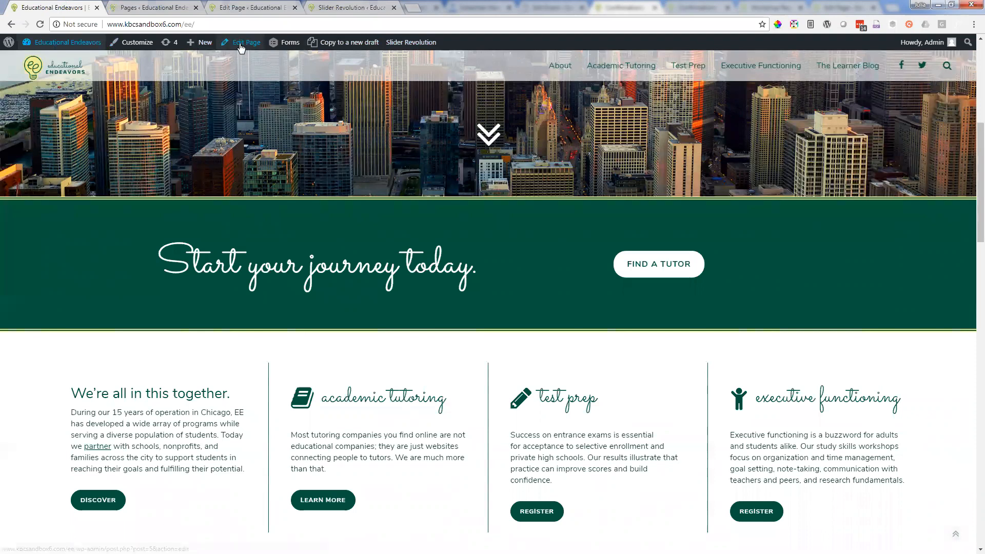
pyautogui.click(241, 4)
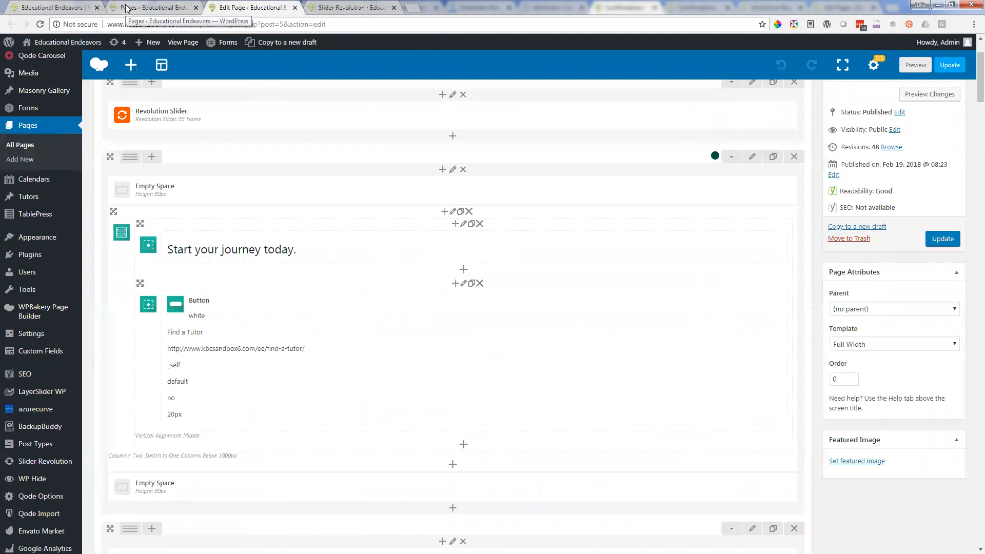
pyautogui.click(141, 9)
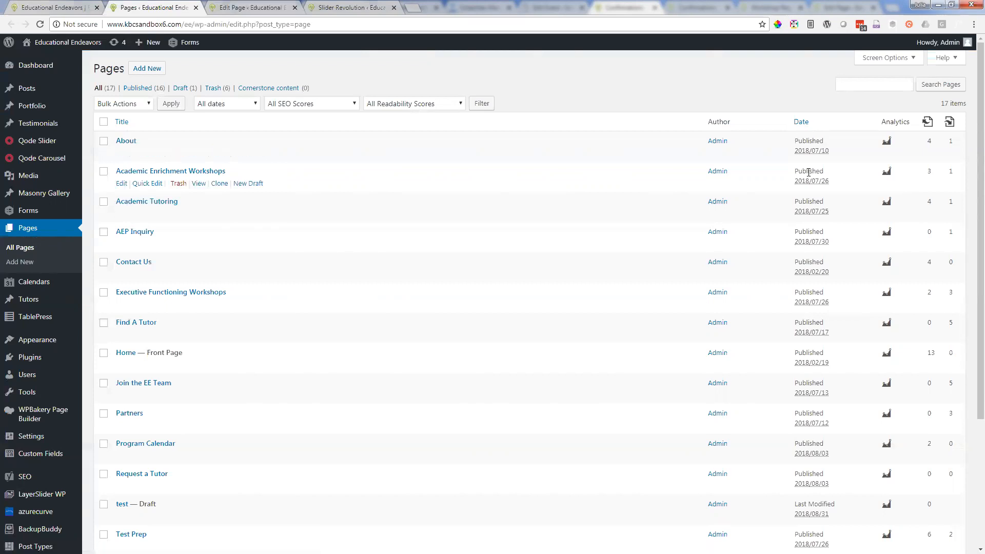
pyautogui.click(269, 5)
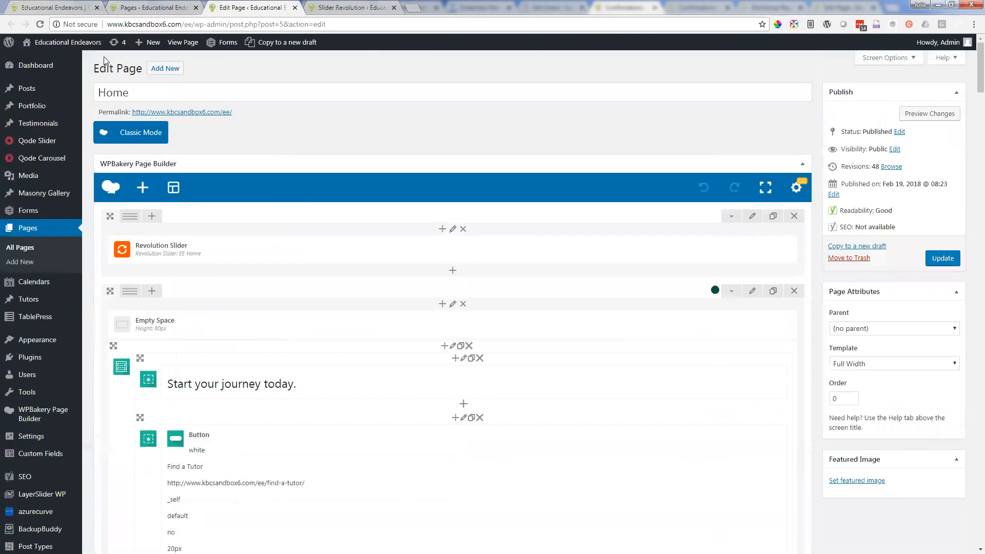
pyautogui.click(61, 6)
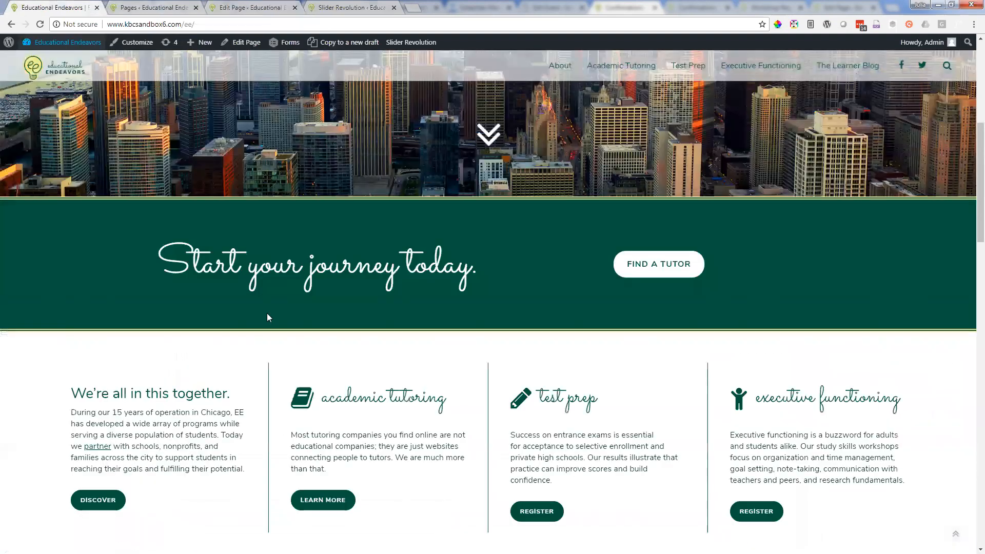
pyautogui.hotkey('ctrl', 'Tab')
pyautogui.scroll(-3, 222, 400)
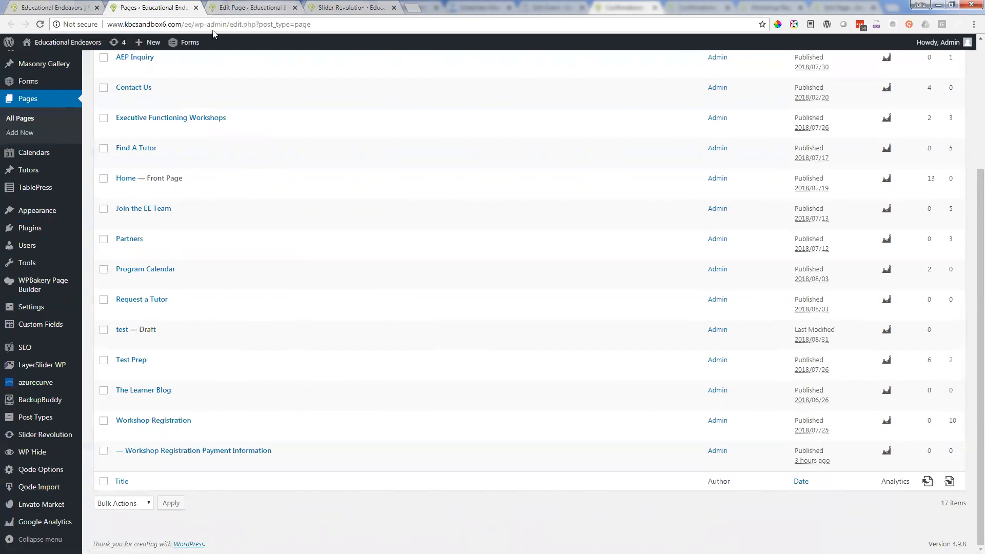
# Step: In the Home page editor, try replacing the period in the "Start your journey today." text block with an exclamation mark
pyautogui.click(232, 8)
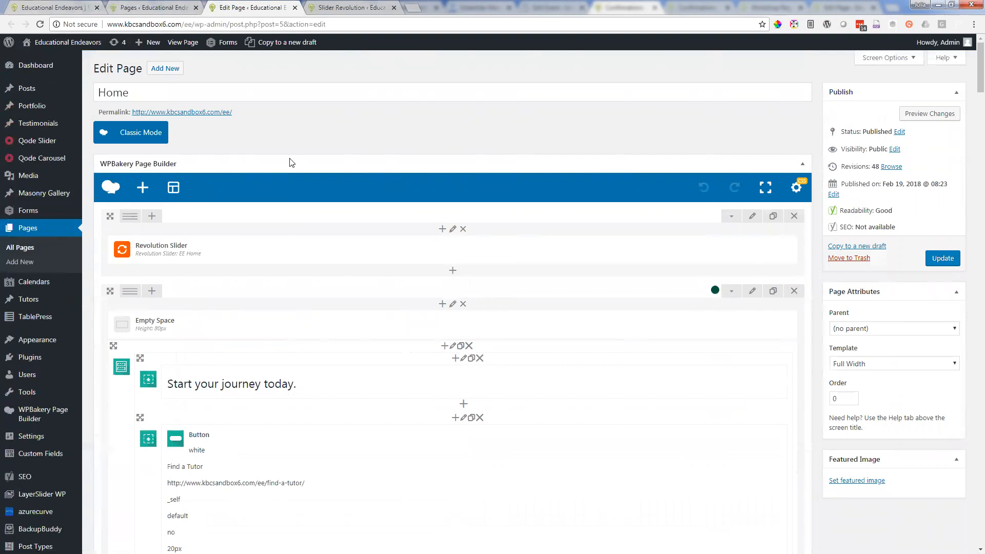
pyautogui.moveTo(346, 386)
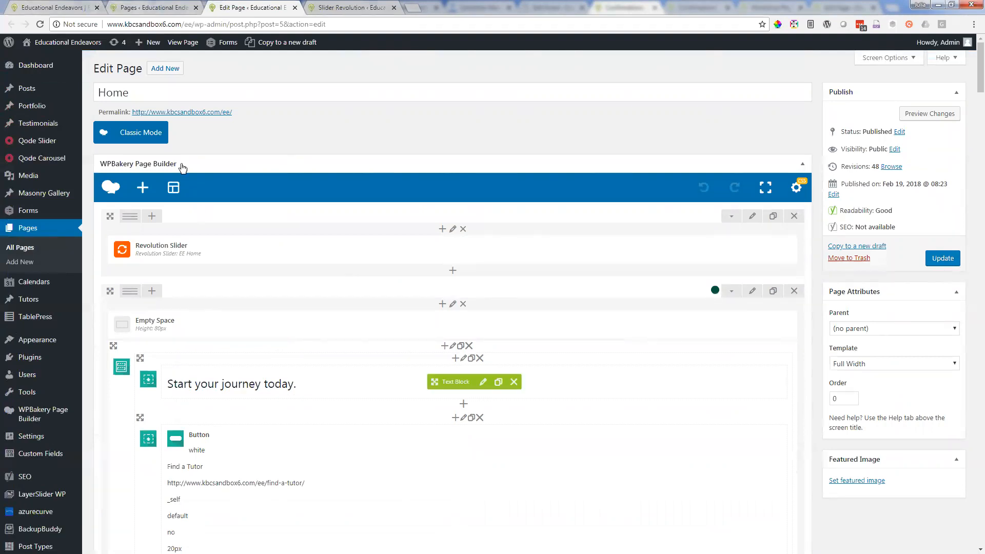
pyautogui.moveTo(486, 386)
pyautogui.click(485, 382)
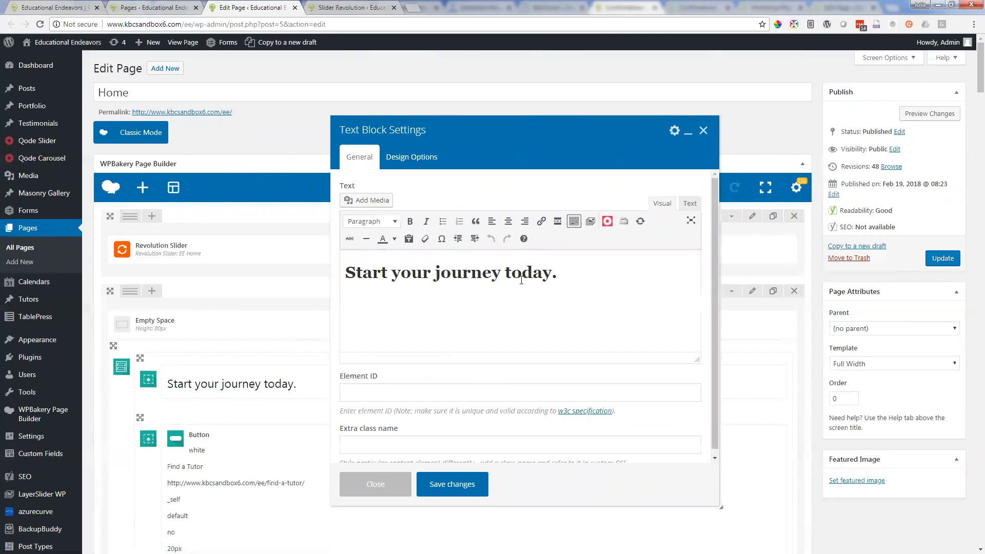
pyautogui.click(579, 279)
pyautogui.press('BackSpace')
pyautogui.write('!')
pyautogui.click(942, 259)
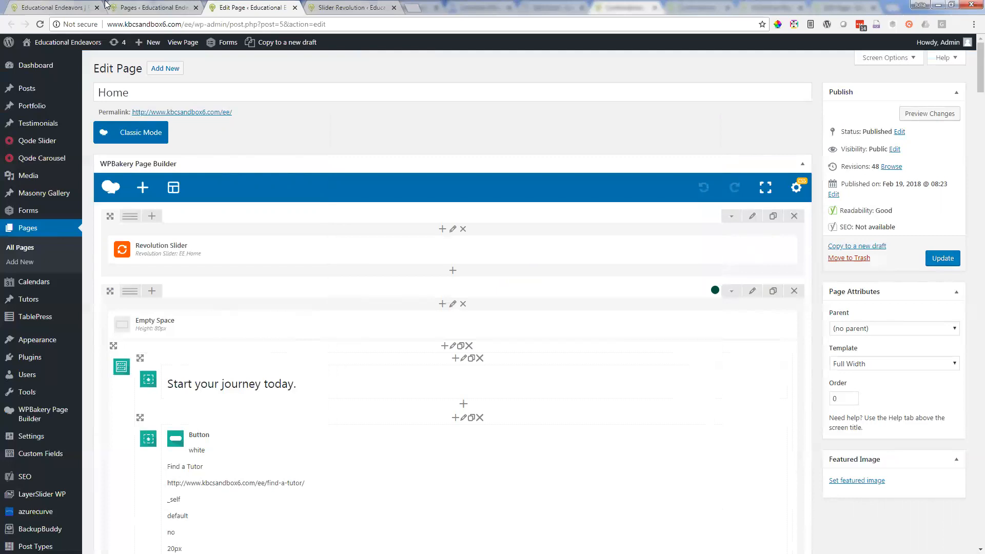
# Step: Compare the live homepage's "Start your journey today." band with the Home page editor, reading down to the "We're all in this together." row
pyautogui.click(37, 6)
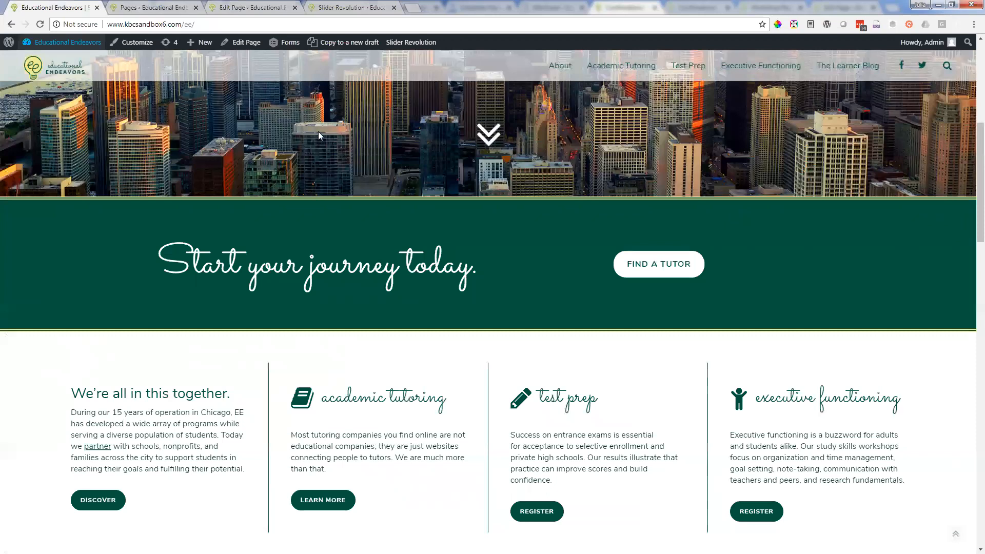
pyautogui.click(214, 6)
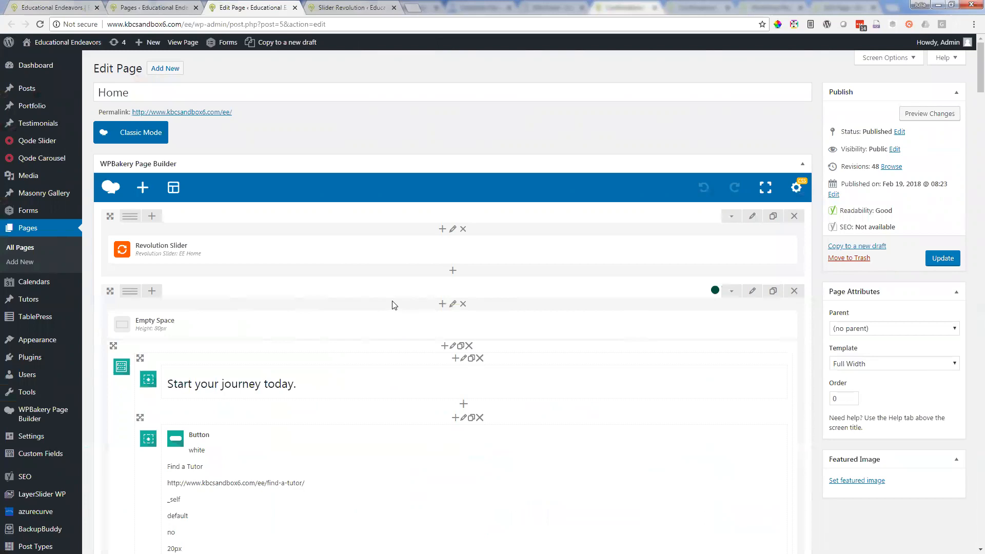
pyautogui.scroll(-3, 388, 301)
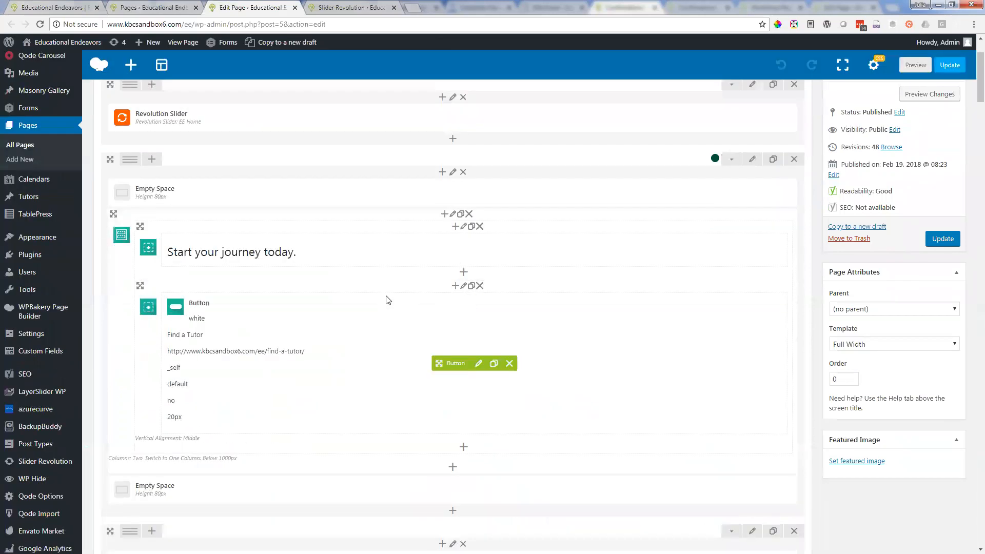
pyautogui.scroll(-3, 388, 300)
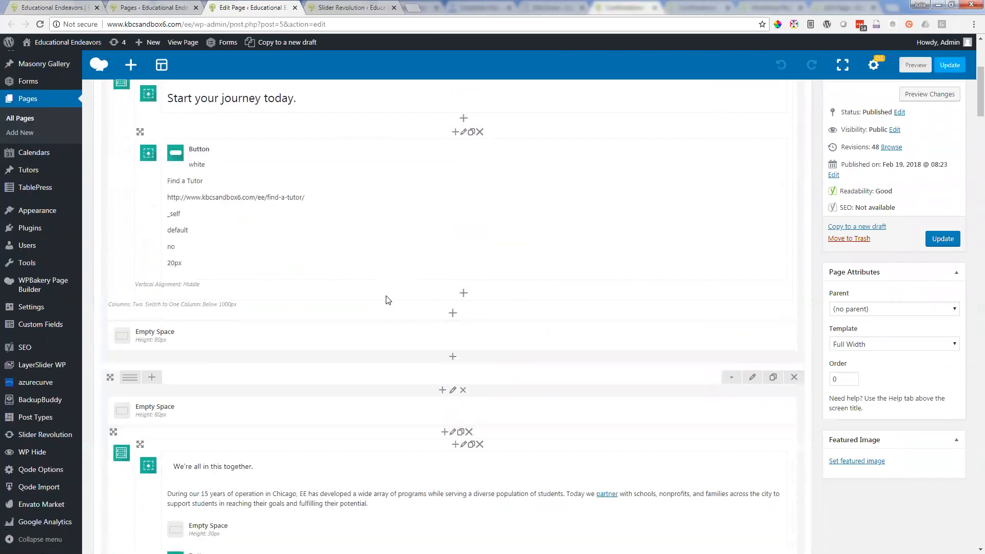
# Step: Place the Home page editor's browser tab directly beside the live homepage's tab and display the live homepage
pyautogui.click(157, 7)
pyautogui.click(50, 2)
pyautogui.moveTo(222, 3); pyautogui.dragTo(81, 2)
pyautogui.click(82, 3)
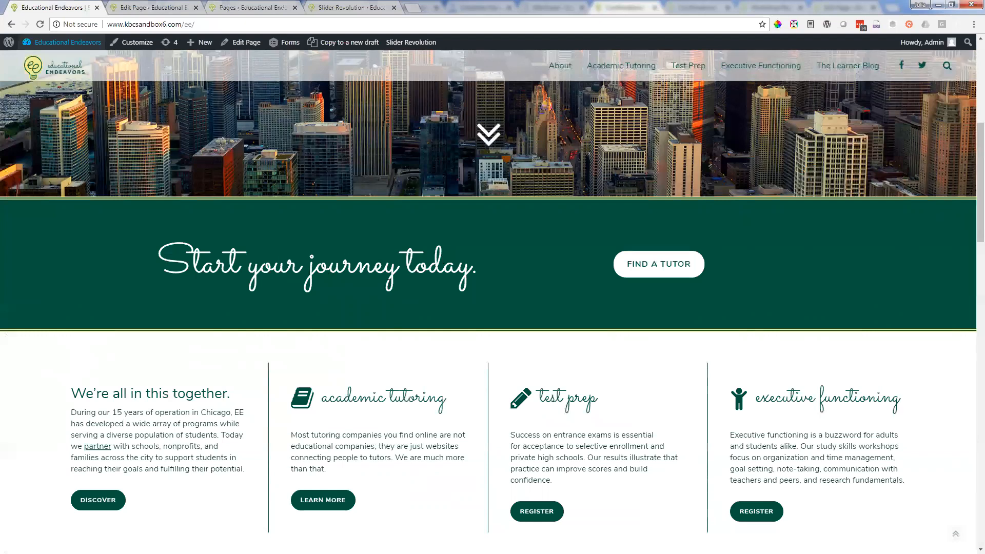
# Step: Highlight the academic tutoring paragraph on the live homepage and return to the Home page editor
pyautogui.scroll(-5, 446, 321)
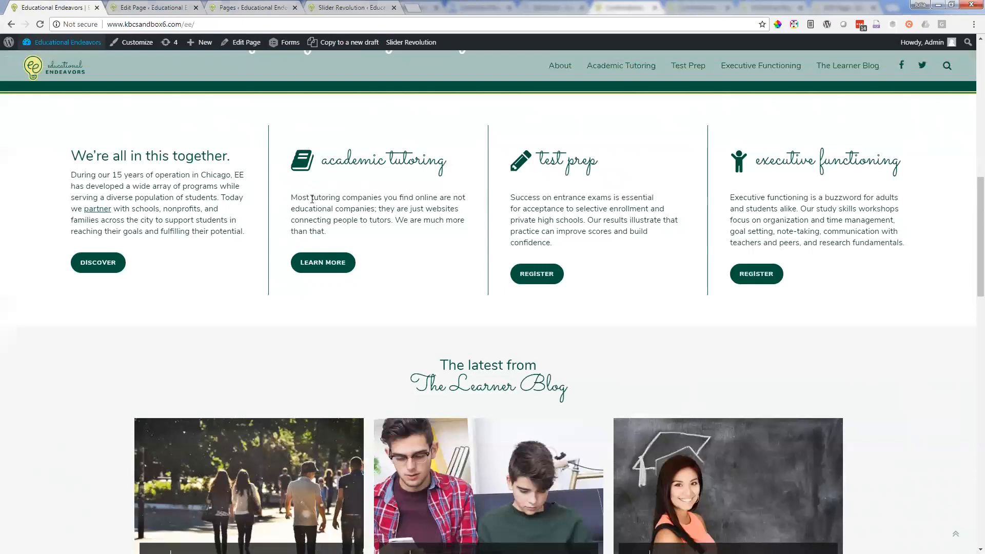
pyautogui.moveTo(297, 198); pyautogui.dragTo(358, 232)
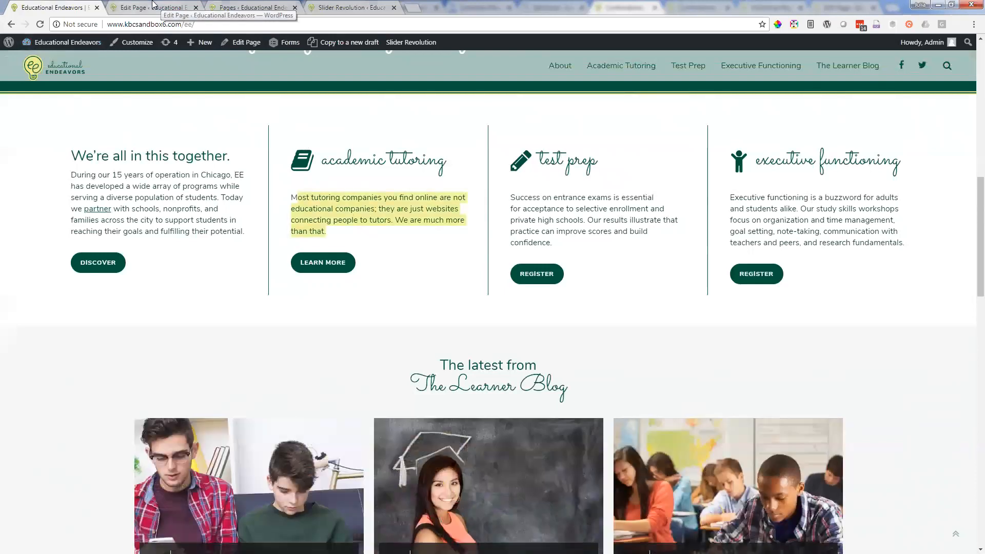
pyautogui.click(152, 5)
pyautogui.click(72, 4)
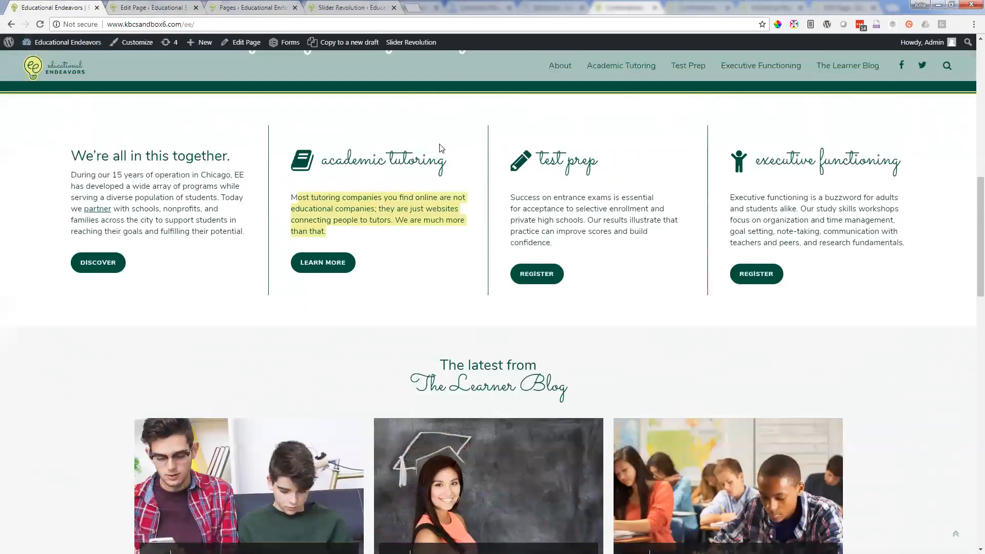
pyautogui.click(130, 6)
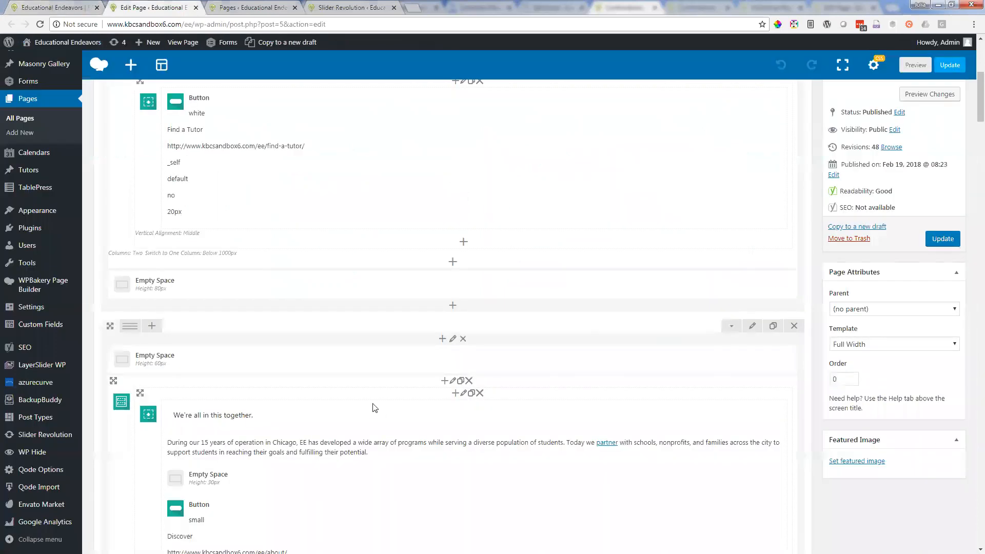
# Step: Open the text block settings of the academic tutoring paragraph and compare its text with the highlighted paragraph on the live homepage
pyautogui.scroll(-2, 363, 393)
pyautogui.scroll(-3, 362, 393)
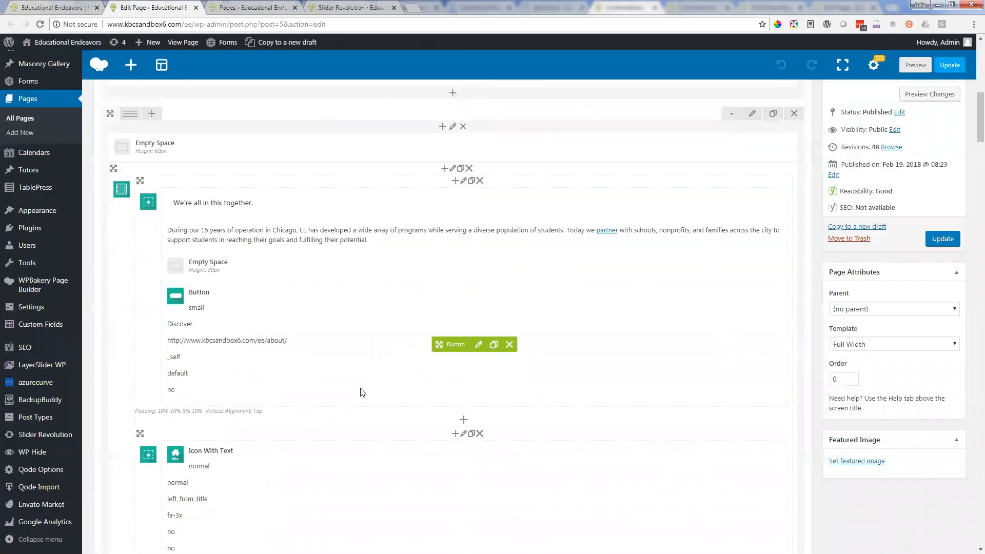
pyautogui.scroll(-2, 363, 393)
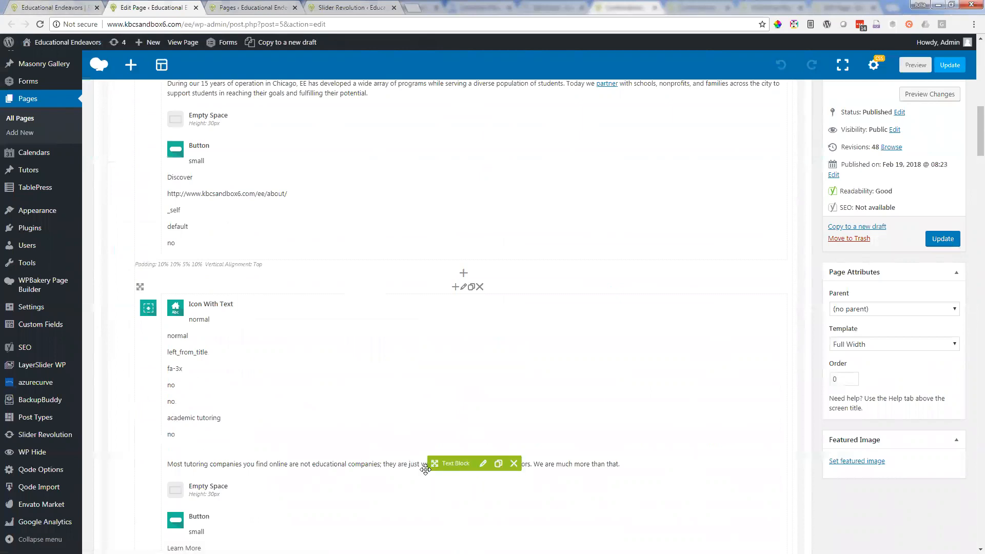
pyautogui.click(482, 465)
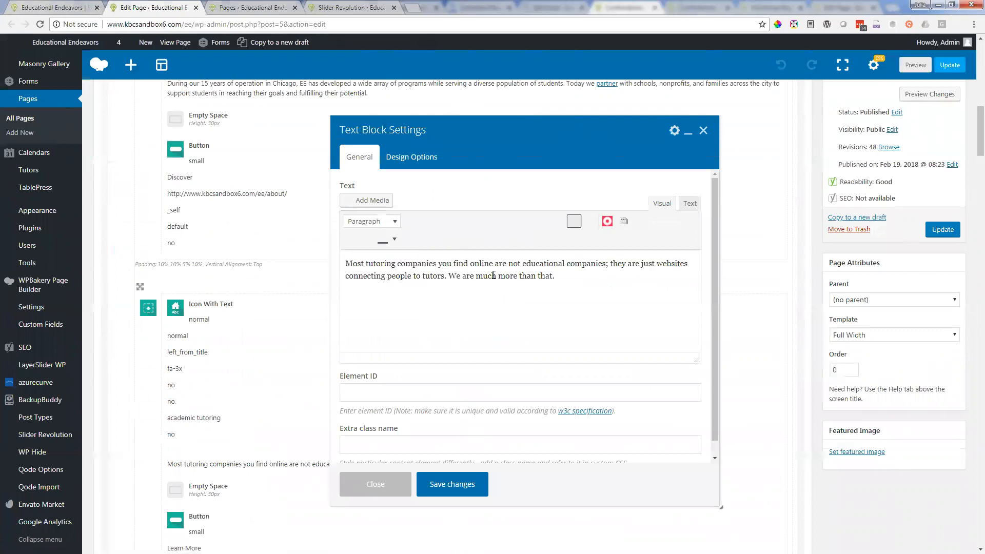
pyautogui.click(37, 5)
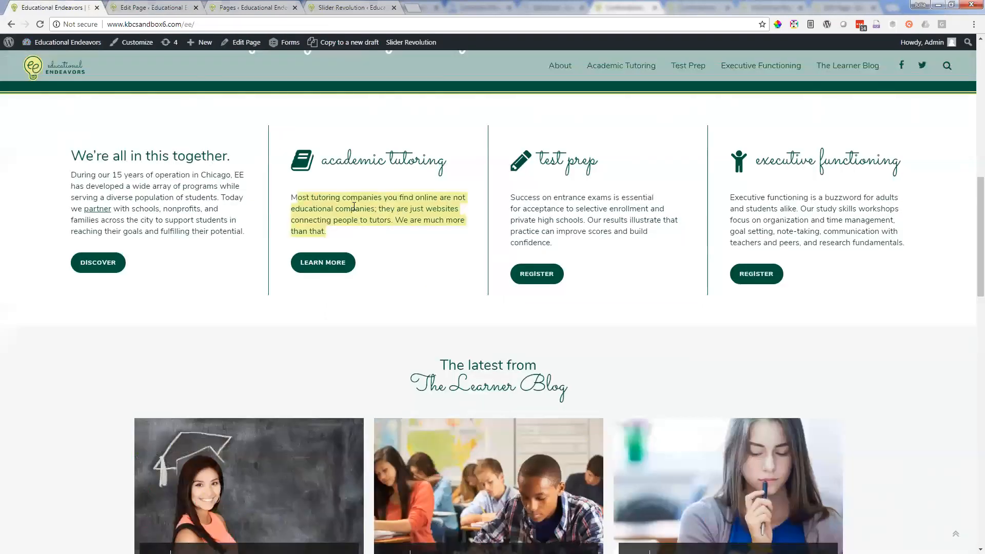
pyautogui.click(141, 5)
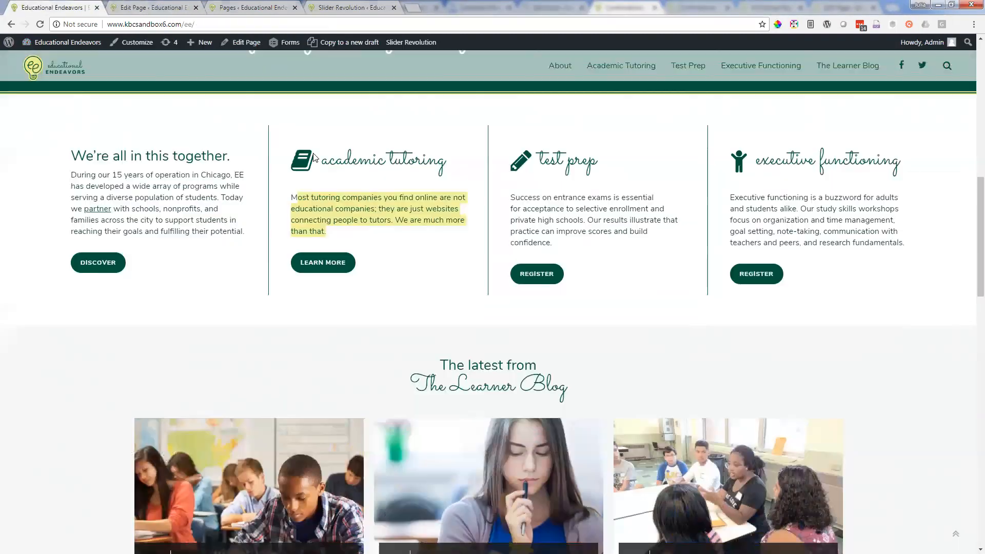
pyautogui.click(85, 5)
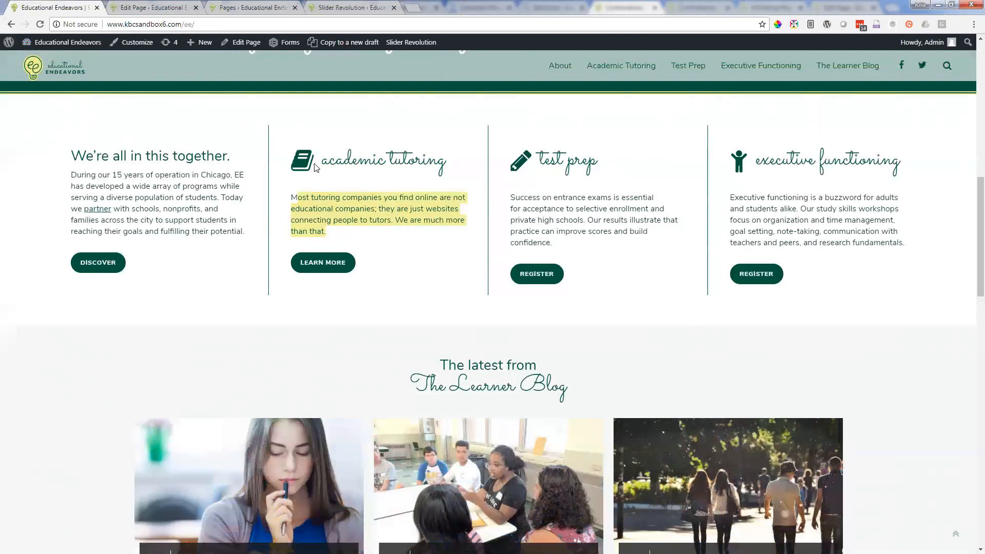
pyautogui.click(152, 6)
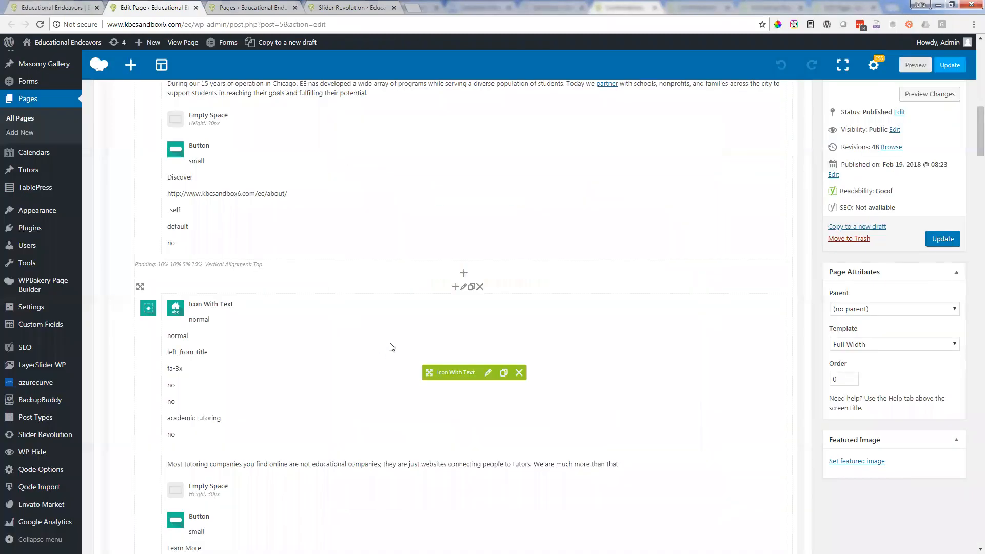
# Step: Open the Icon With Text settings of the academic tutoring element and examine the available icon choices, keeping fa-book
pyautogui.scroll(1, 403, 333)
pyautogui.moveTo(502, 382)
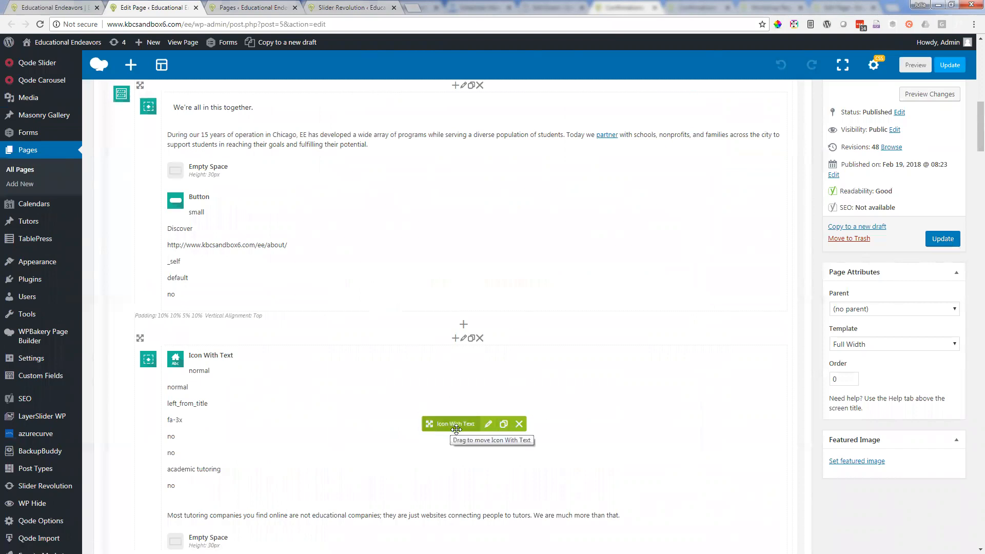
pyautogui.click(489, 425)
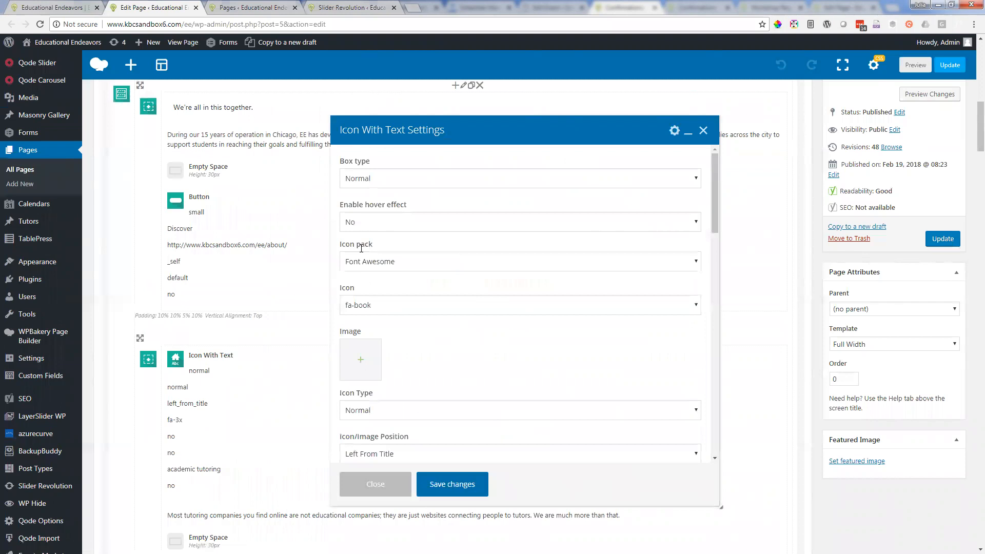
pyautogui.scroll(-3, 357, 327)
pyautogui.scroll(3, 440, 231)
pyautogui.scroll(-2, 488, 311)
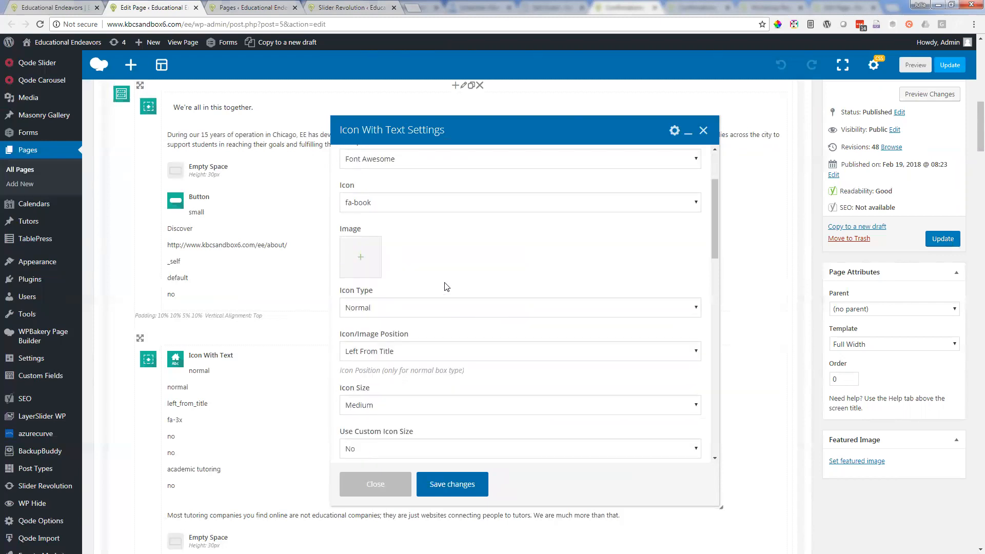
pyautogui.click(434, 208)
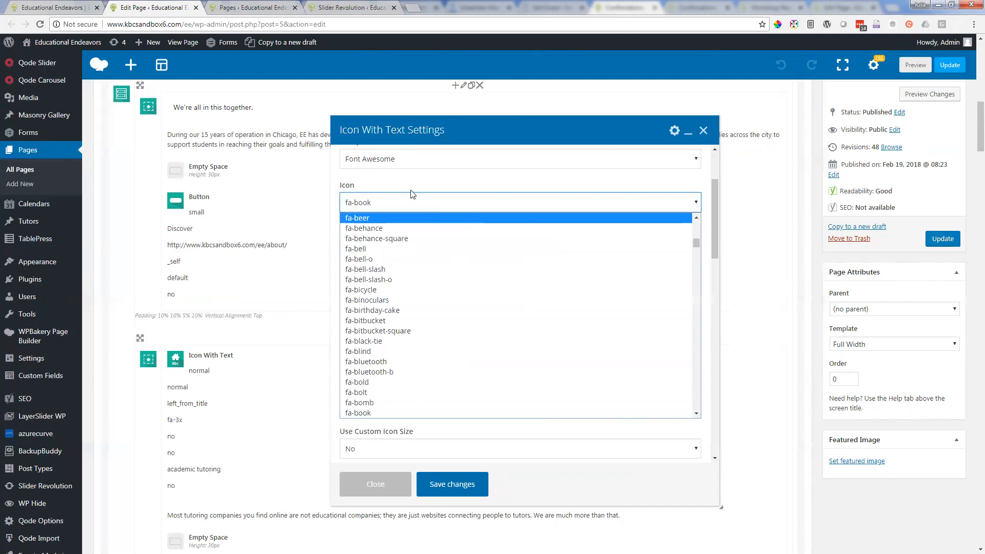
pyautogui.click(484, 211)
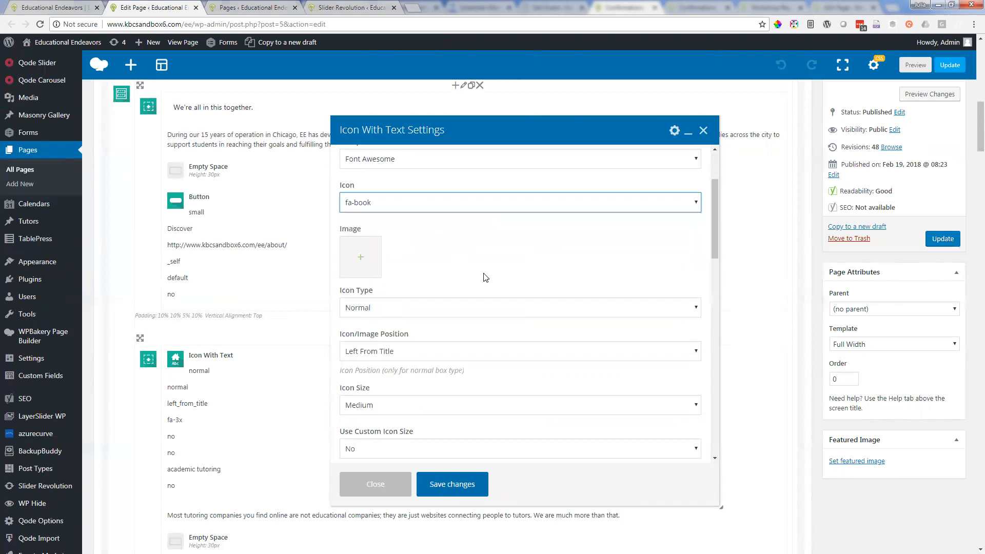
# Step: Examine the academic tutoring element's icon position, size and title settings, and close them without changes
pyautogui.scroll(-3, 705, 252)
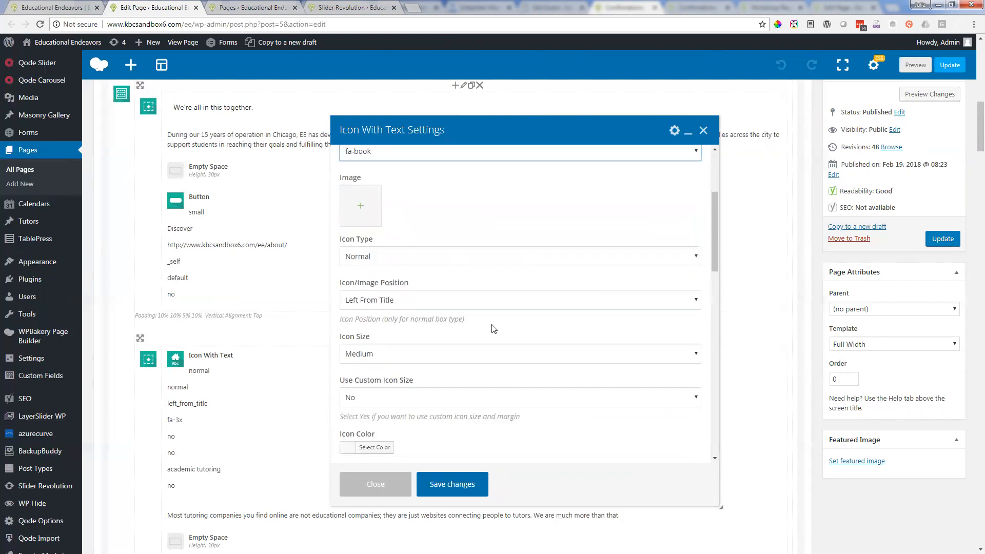
pyautogui.scroll(-5, 495, 332)
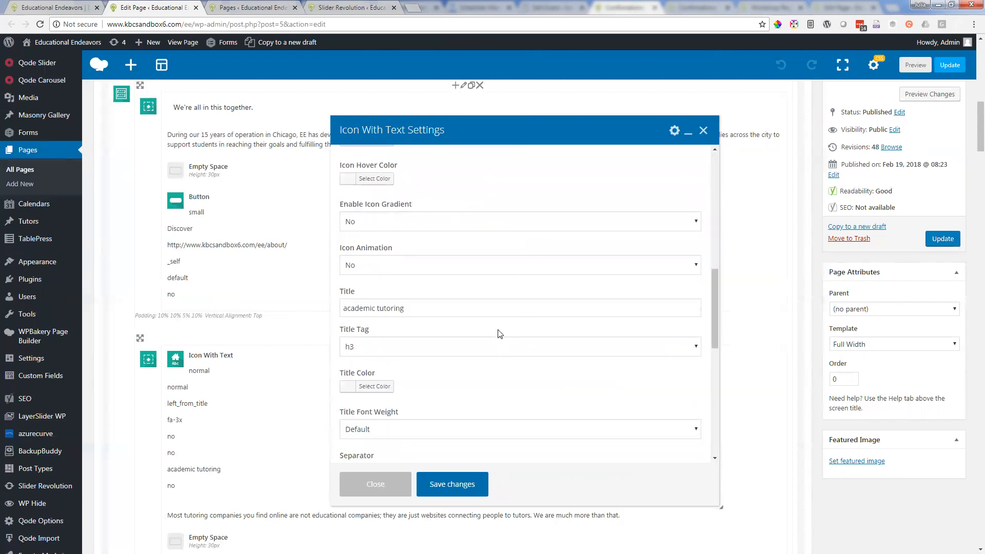
pyautogui.moveTo(431, 310); pyautogui.dragTo(355, 310)
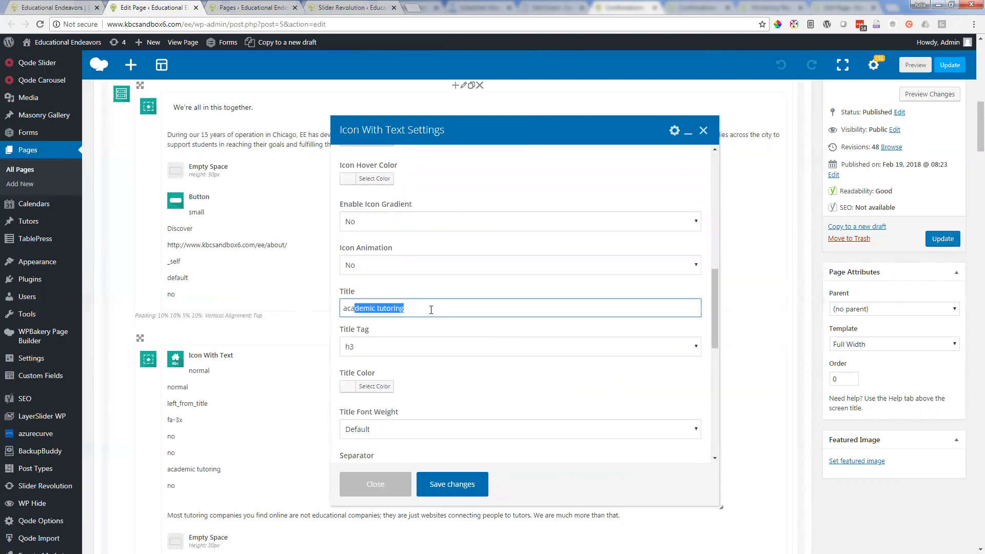
pyautogui.click(431, 314)
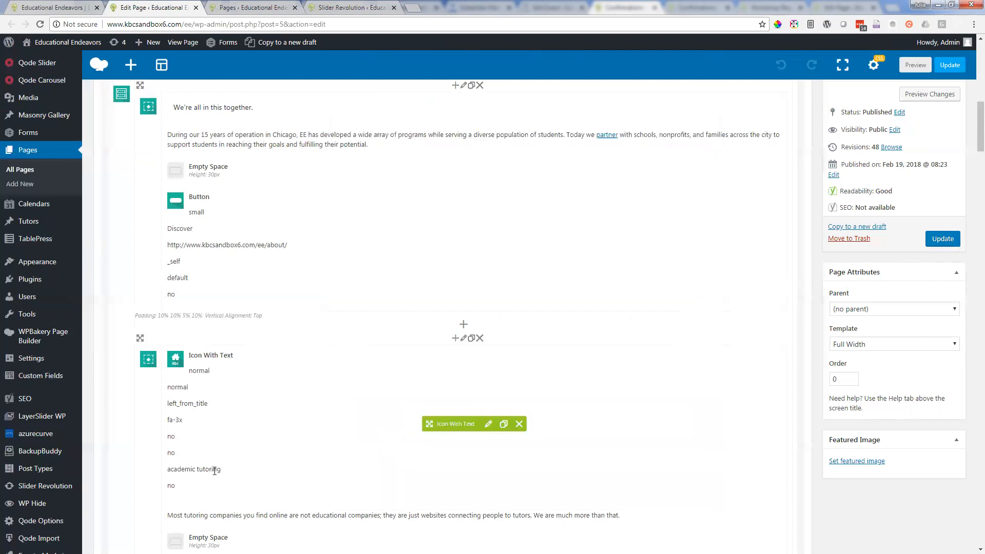
pyautogui.click(489, 425)
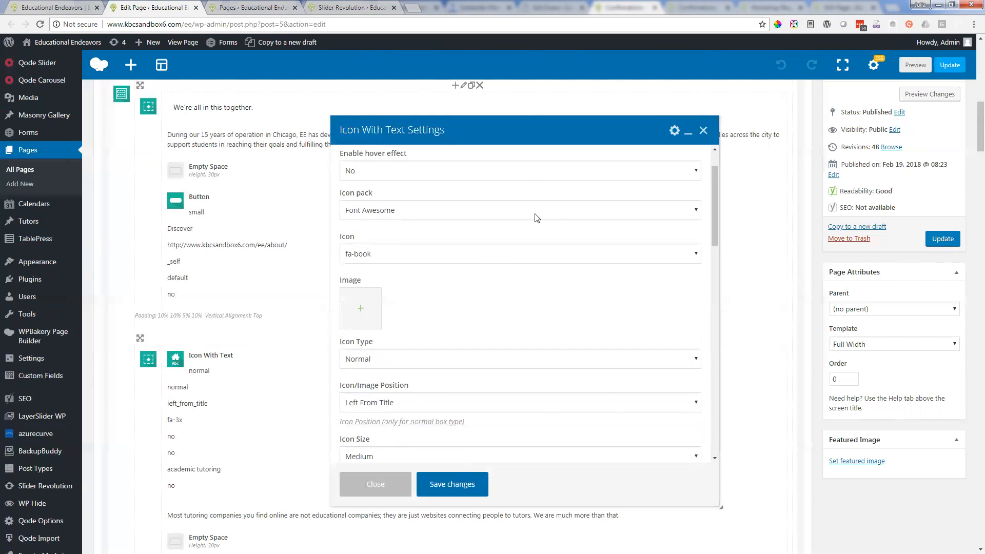
pyautogui.click(703, 130)
# Step: Read the editor's academic tutoring column past its Learn More button and compare it with the column on the live homepage
pyautogui.scroll(-1, 673, 168)
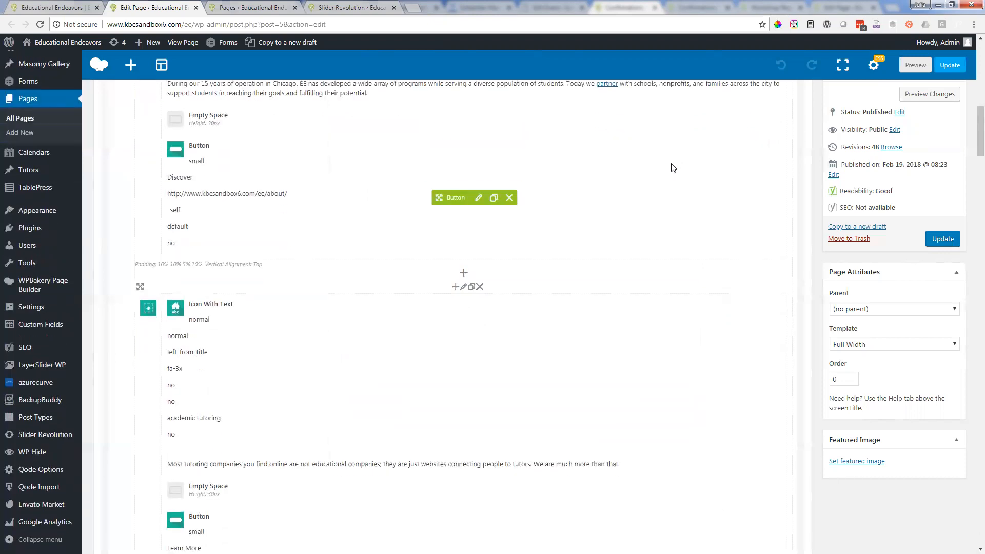
pyautogui.scroll(-2, 673, 170)
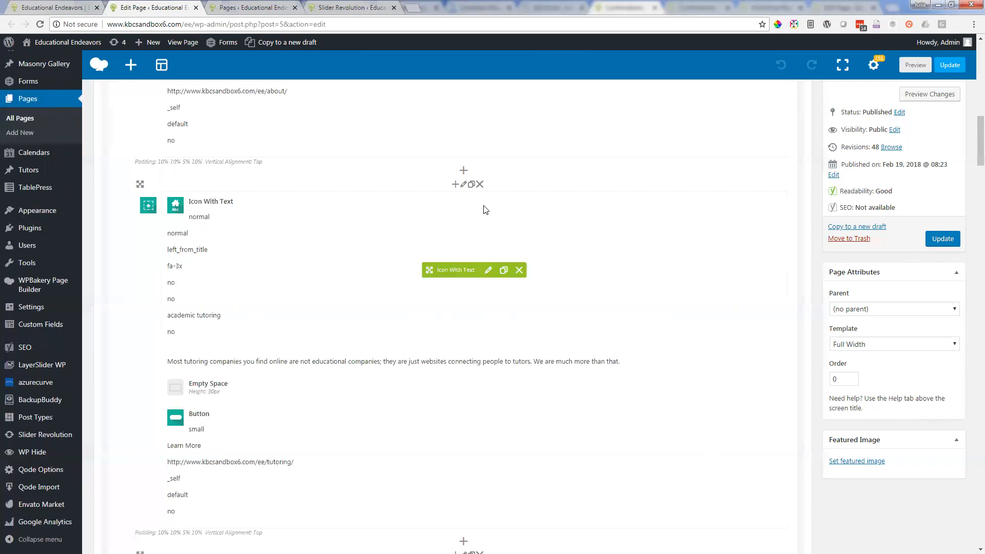
pyautogui.scroll(-2, 237, 282)
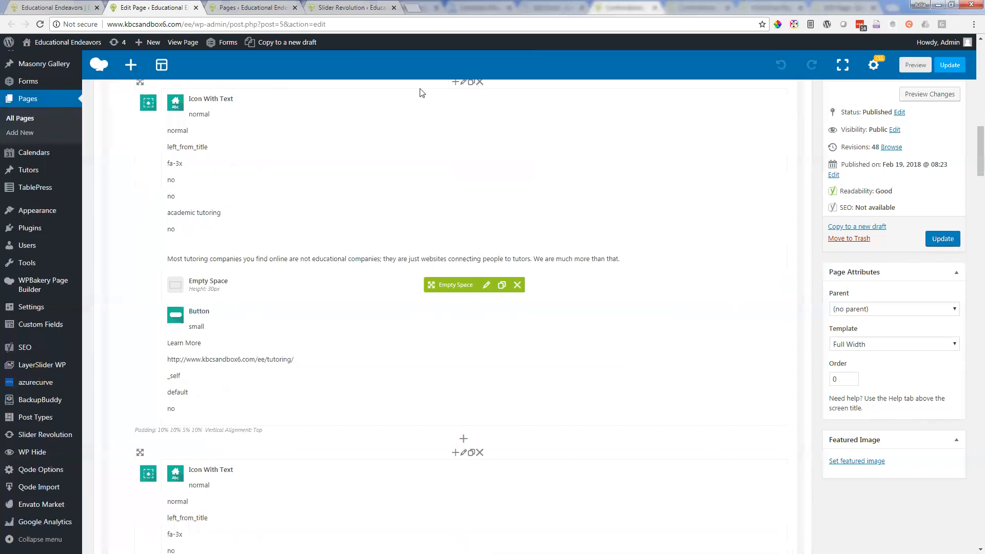
pyautogui.moveTo(103, 65)
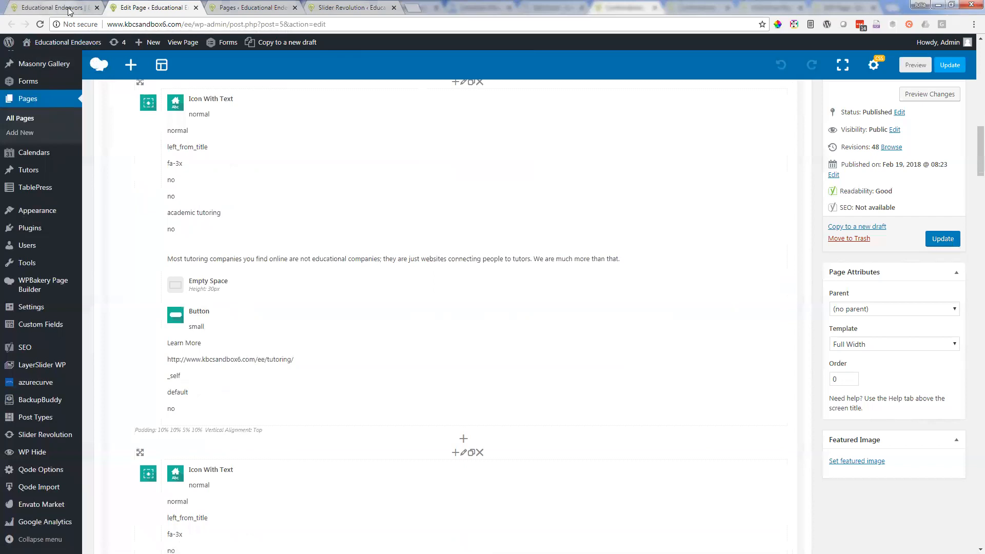
pyautogui.hotkey('ctrl', 'shift', 'Tab')
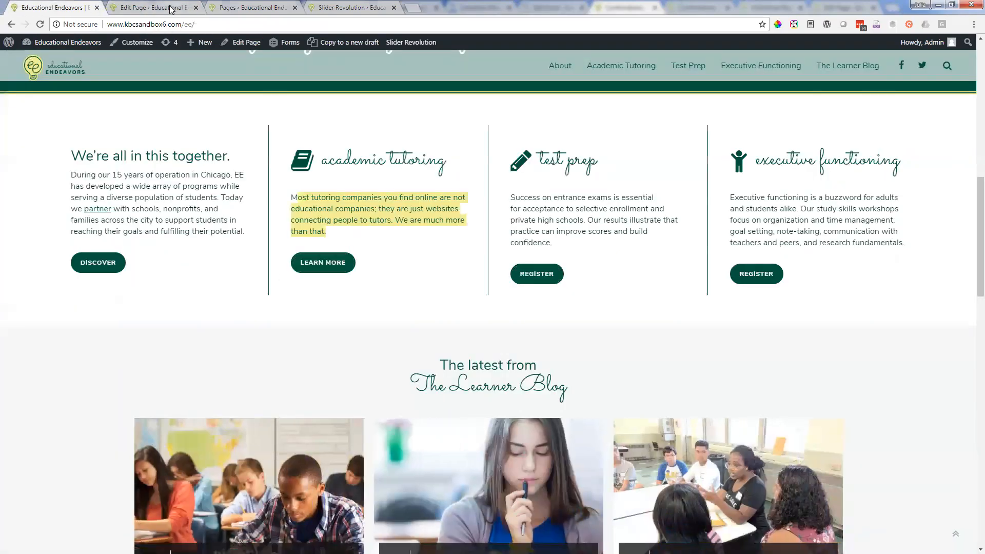
# Step: Locate the academic tutoring Learn More button on the live homepage, examine its link in the editor's Button settings, and close them without changes
pyautogui.hotkey('ctrl', 'Tab')
pyautogui.hotkey('ctrl', 'shift', 'Tab')
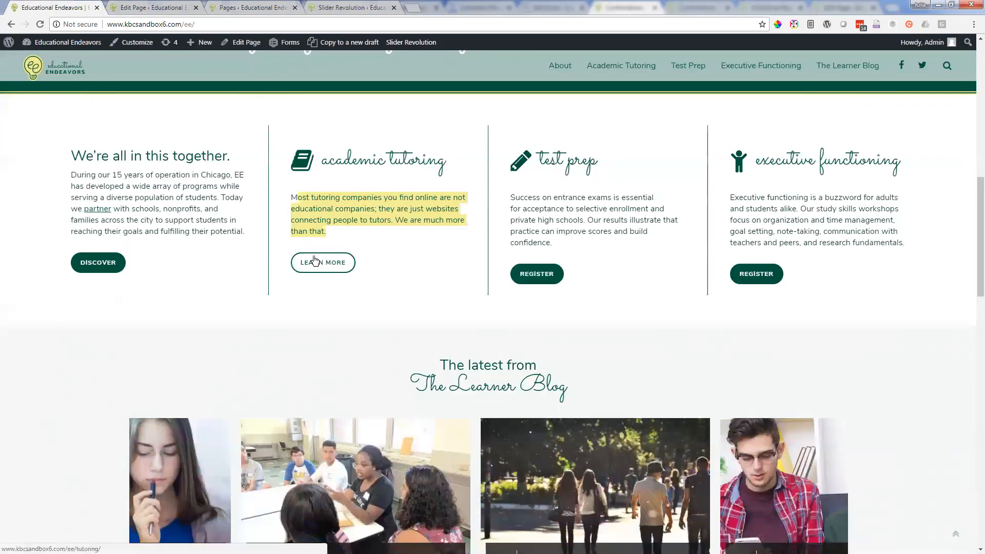
pyautogui.click(136, 5)
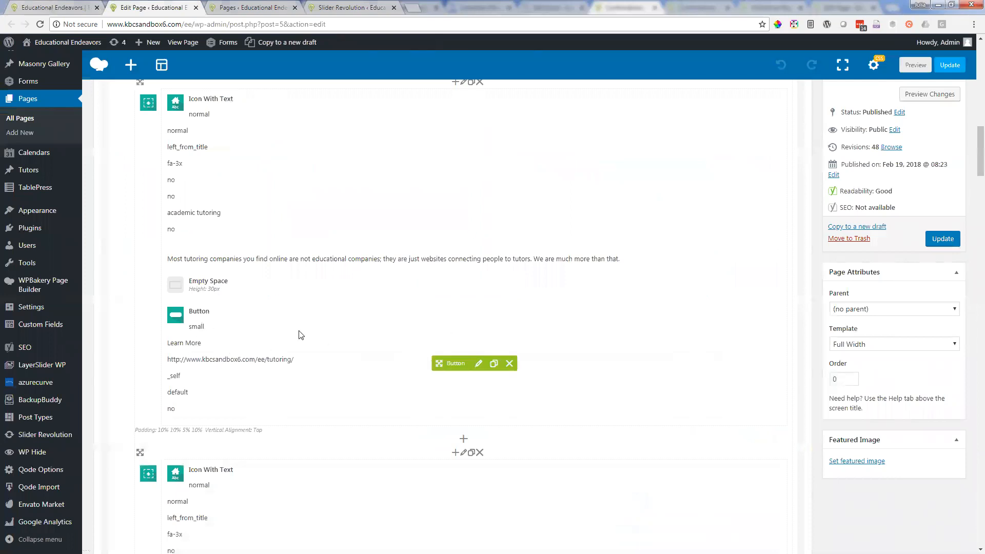
pyautogui.click(480, 365)
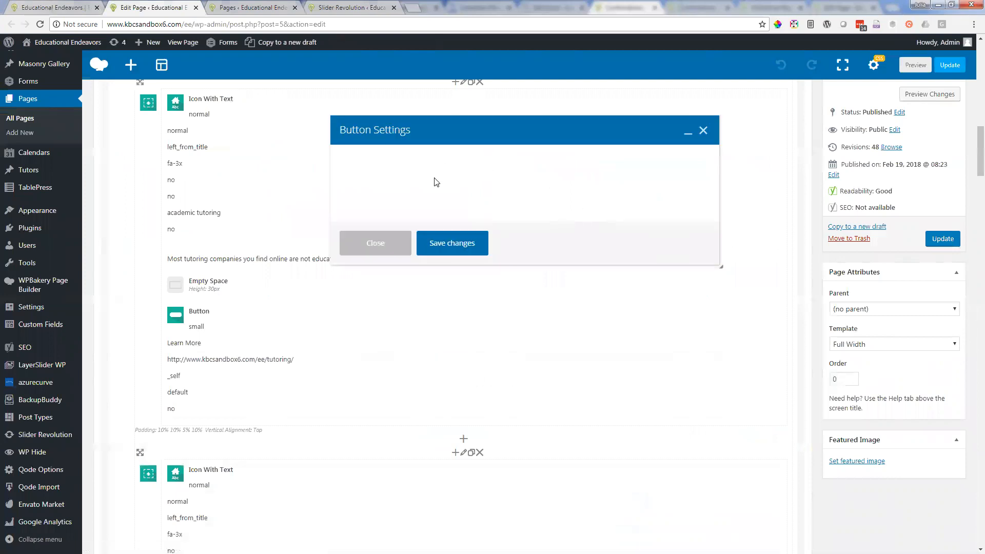
pyautogui.scroll(-3, 559, 354)
pyautogui.scroll(3, 557, 349)
pyautogui.scroll(-3, 450, 354)
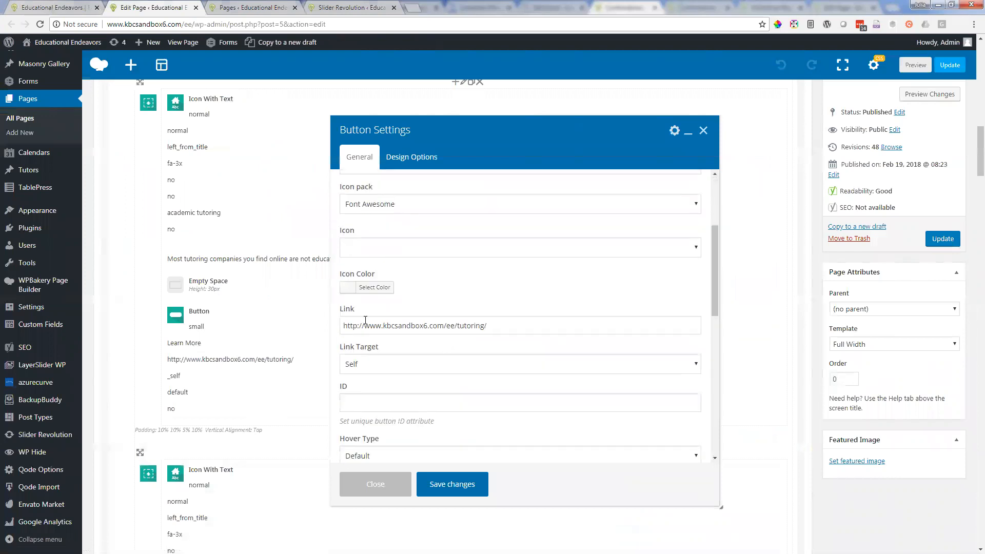
pyautogui.moveTo(358, 325); pyautogui.dragTo(532, 327)
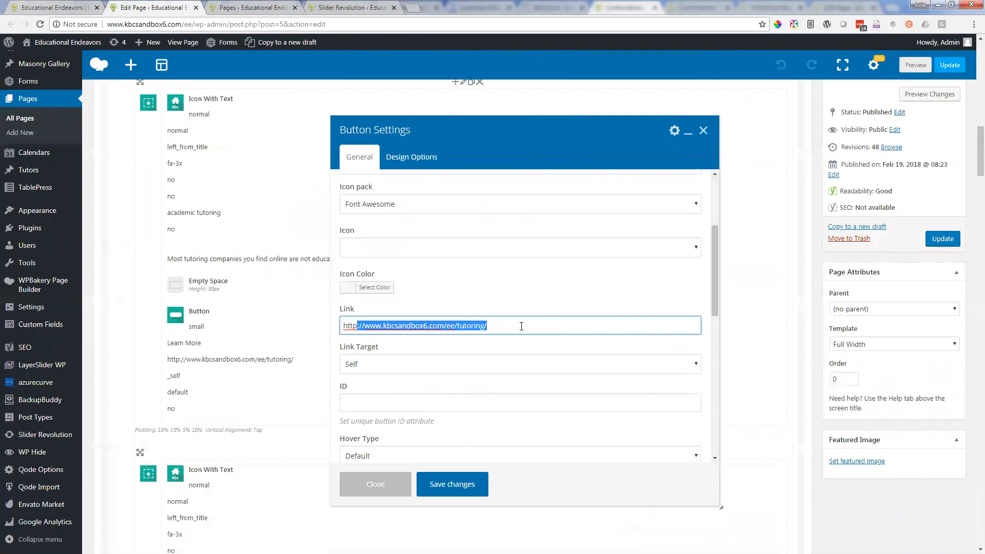
pyautogui.click(521, 326)
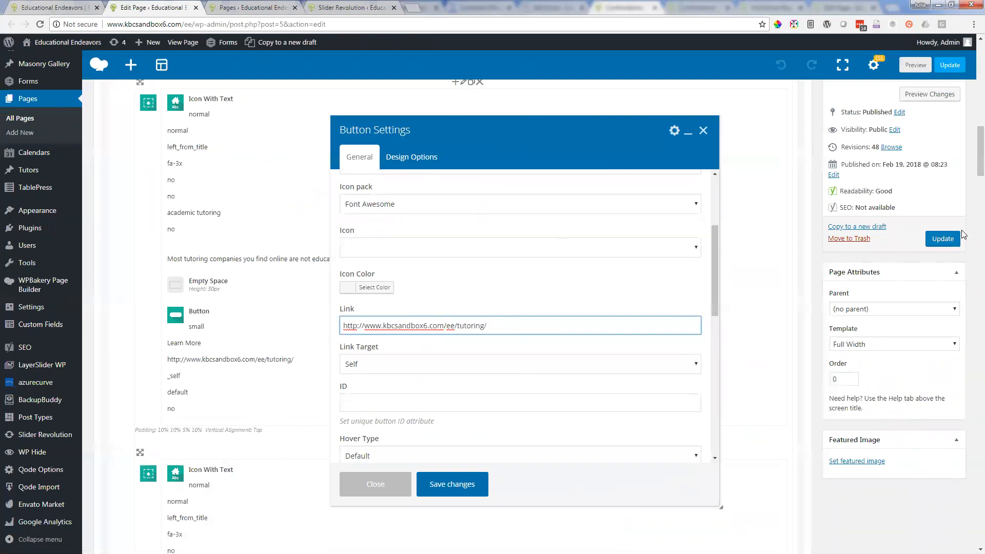
pyautogui.click(701, 131)
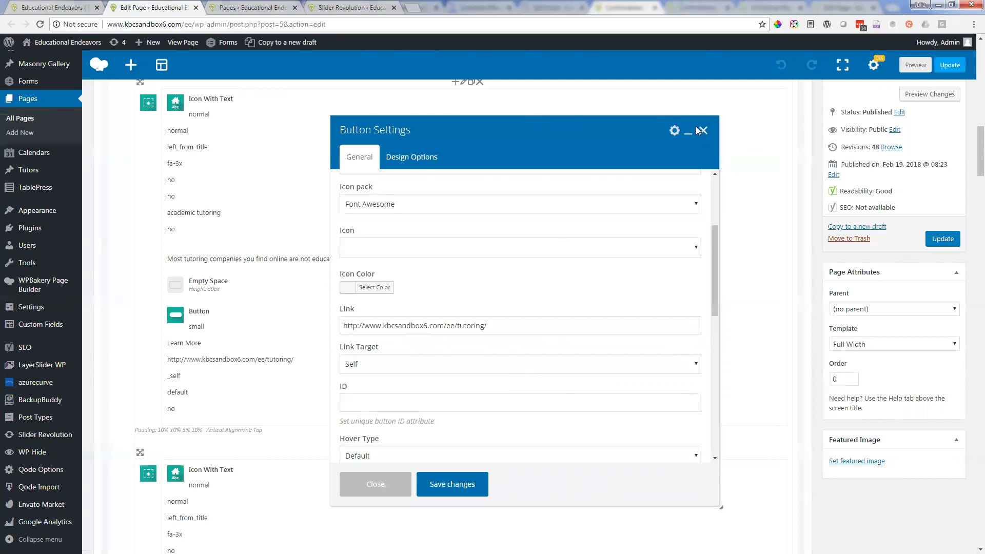
# Step: Read the editor's test prep and executive functioning columns and compare them with the matching columns on the live homepage
pyautogui.scroll(-6, 686, 172)
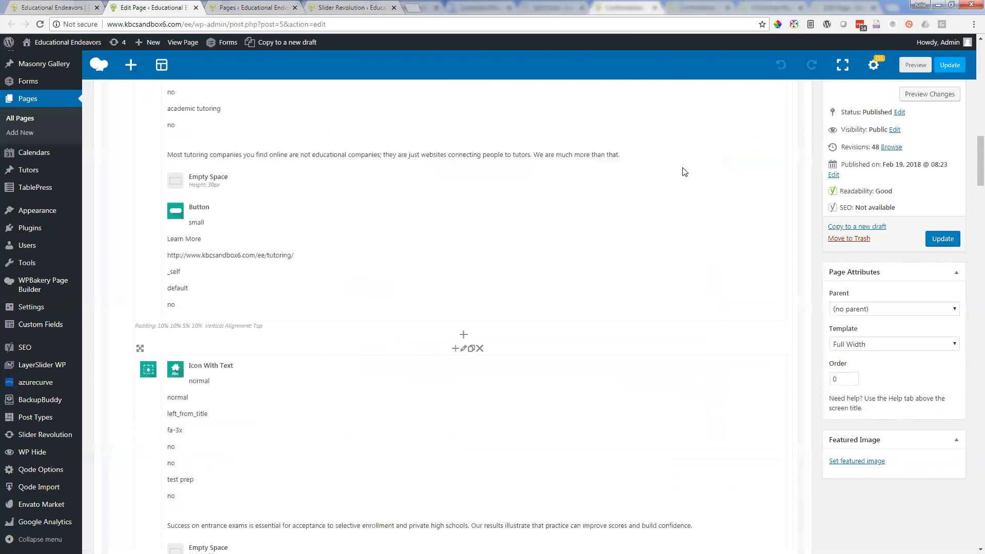
pyautogui.scroll(-5, 683, 167)
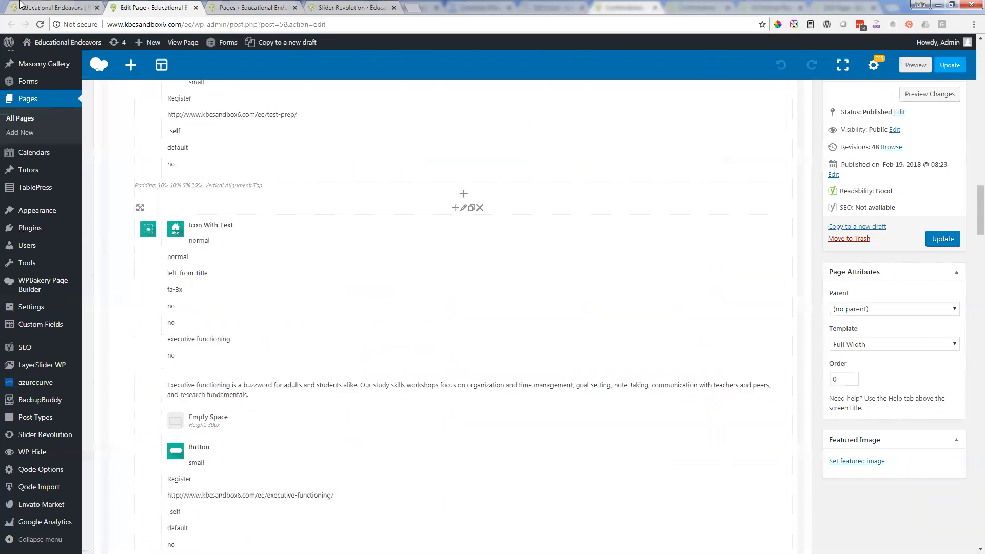
pyautogui.click(48, 4)
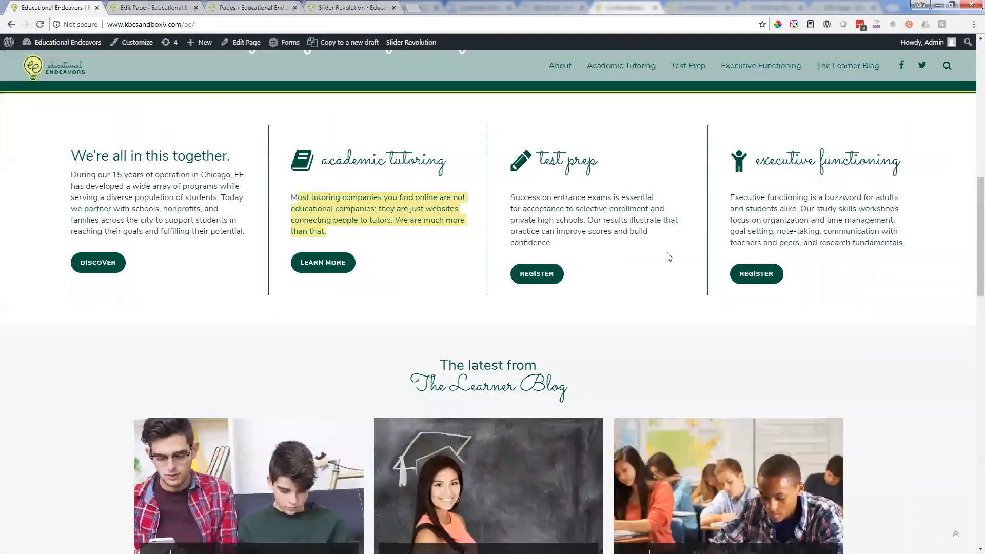
# Step: Examine the slider at the top of the live homepage and the admin shortcuts listed under the site name
pyautogui.scroll(8, 393, 175)
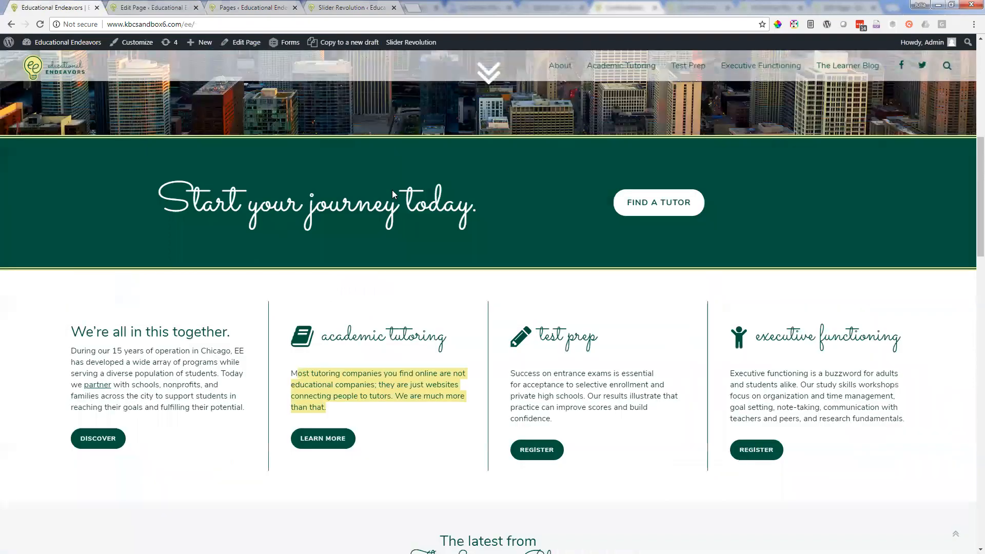
pyautogui.scroll(3, 400, 200)
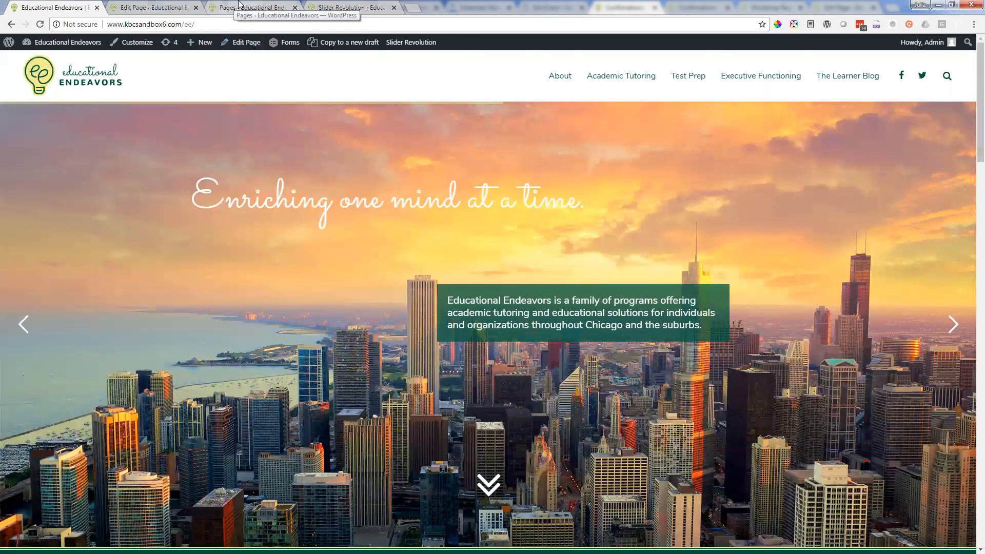
pyautogui.click(149, 6)
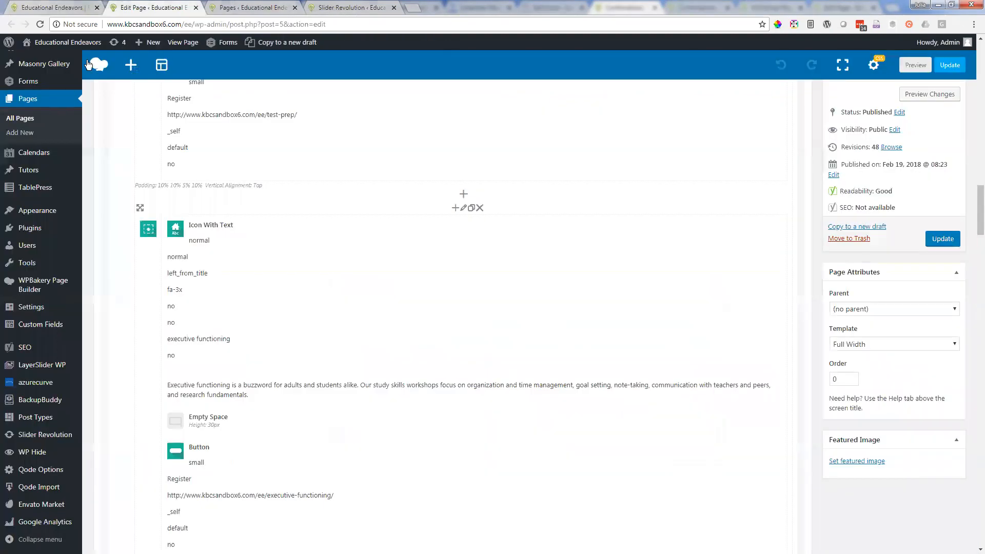
pyautogui.click(247, 6)
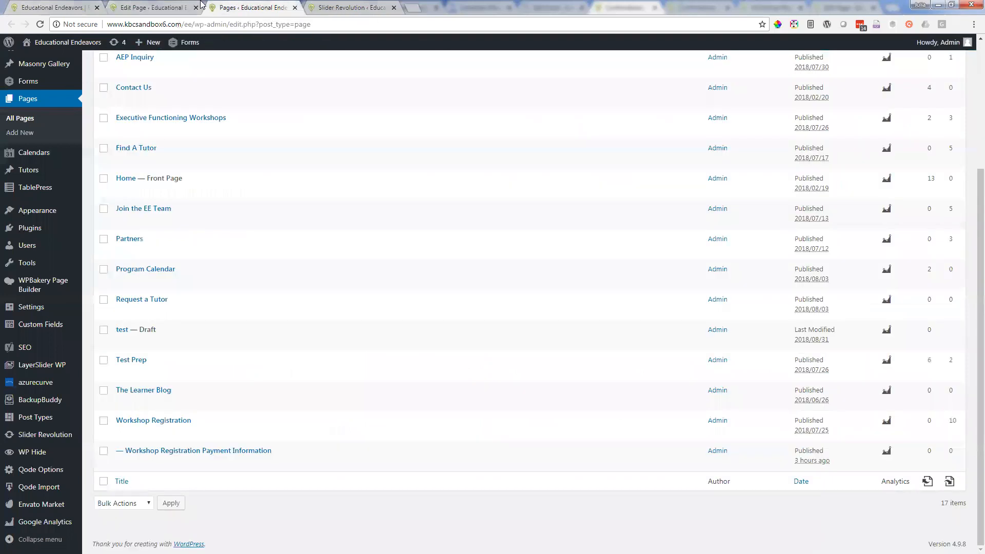
pyautogui.click(170, 7)
pyautogui.click(63, 6)
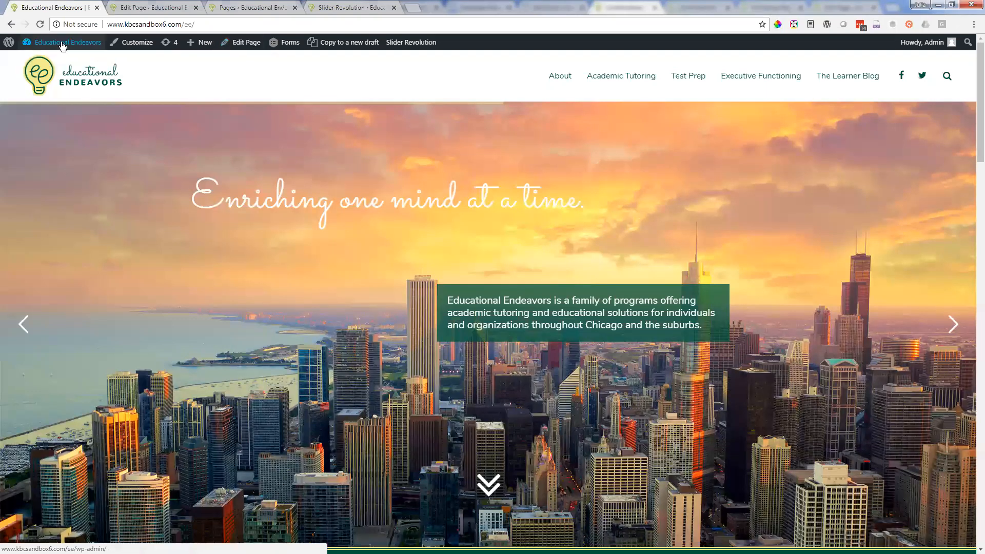
pyautogui.moveTo(63, 46)
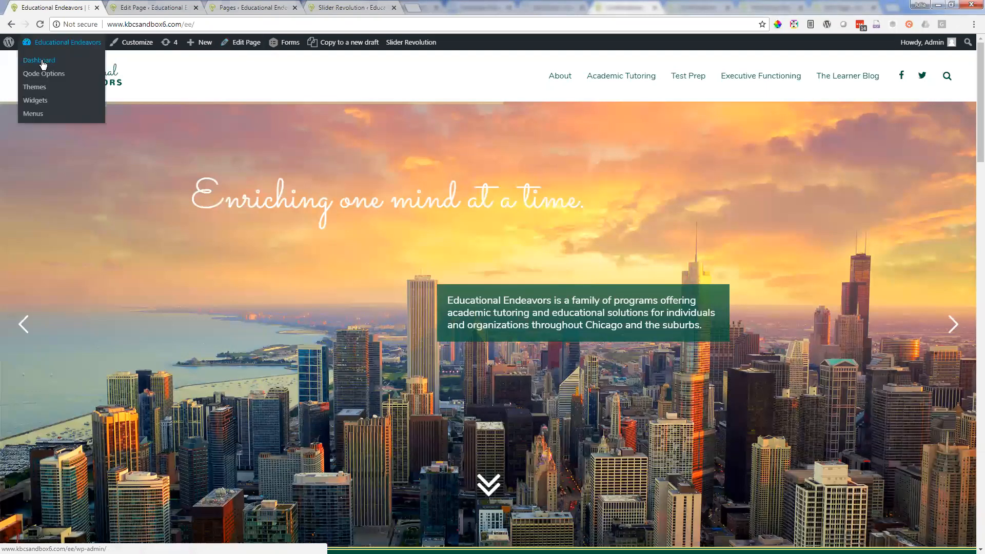
# Step: Open Slider Revolution in the site admin and bring up the EE Home slider in the slide editor
pyautogui.hotkey('ctrl', 'Tab')
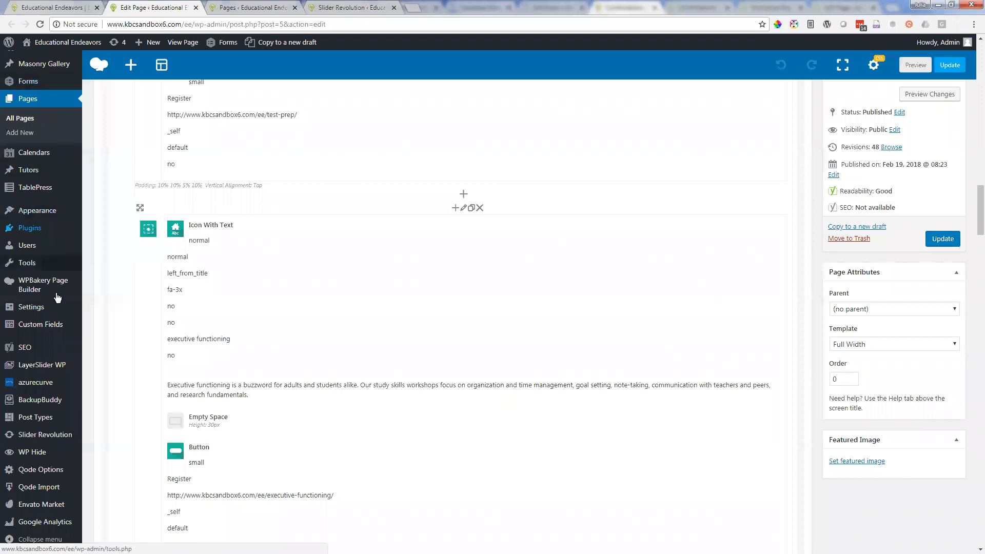
pyautogui.scroll(-4, 36, 458)
pyautogui.moveTo(52, 437)
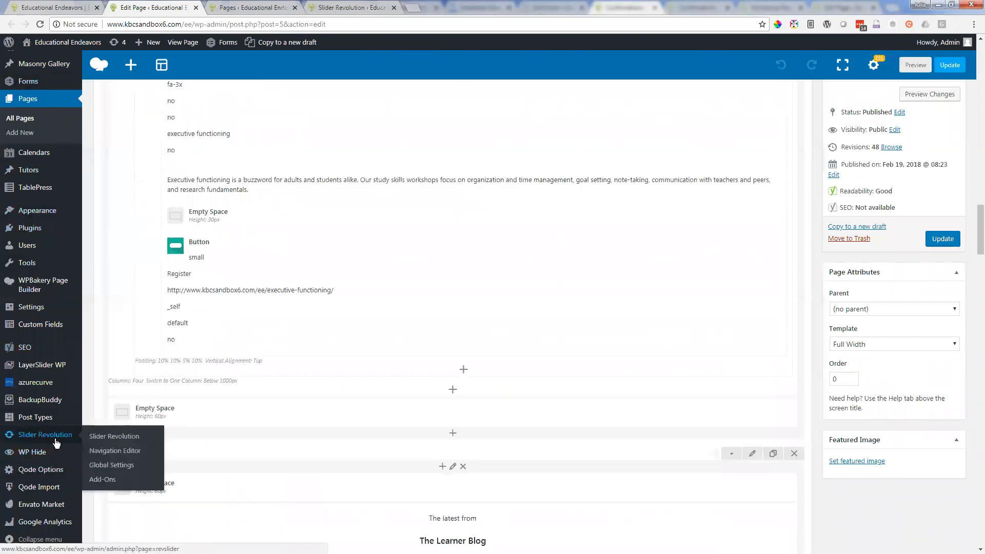
pyautogui.click(56, 441)
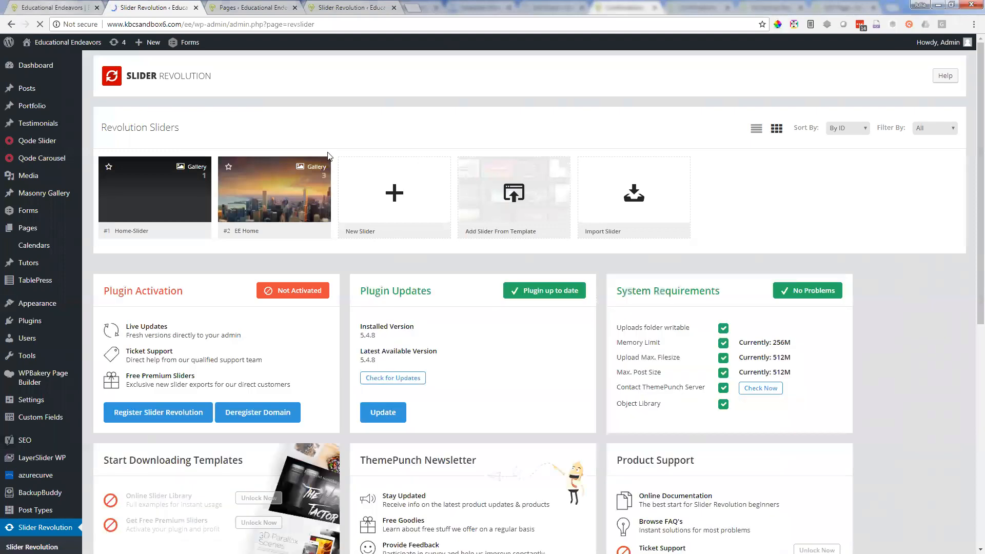
pyautogui.click(60, 6)
pyautogui.click(162, 6)
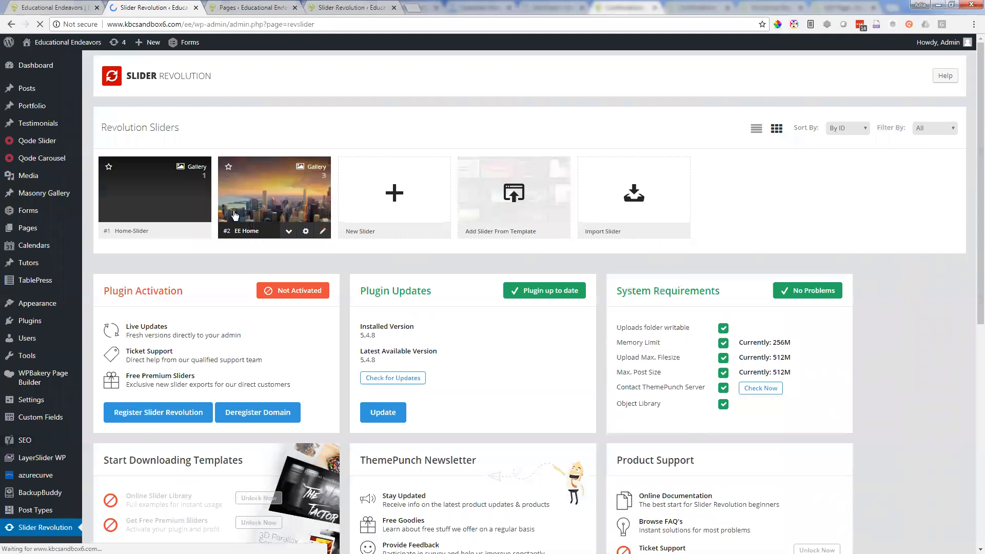
pyautogui.click(245, 233)
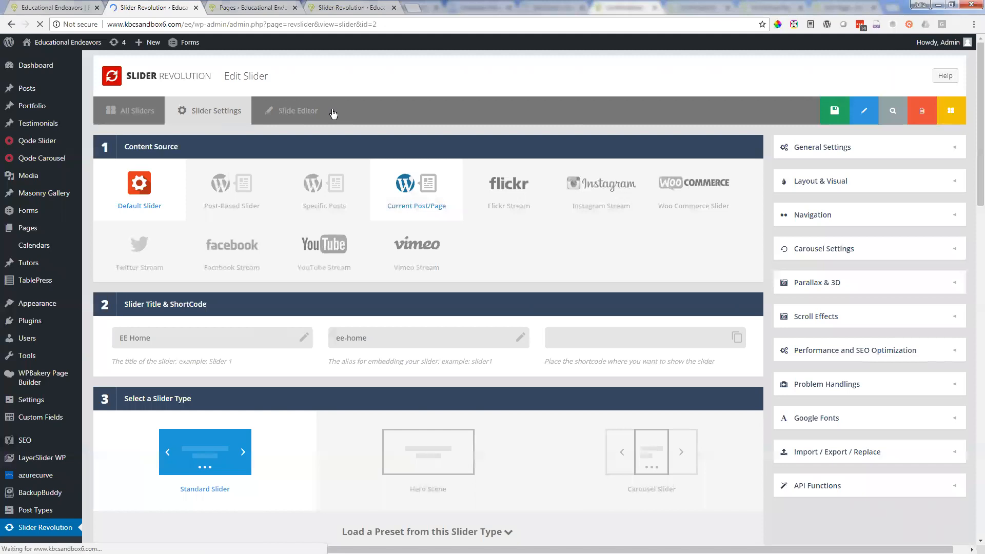
pyautogui.click(296, 113)
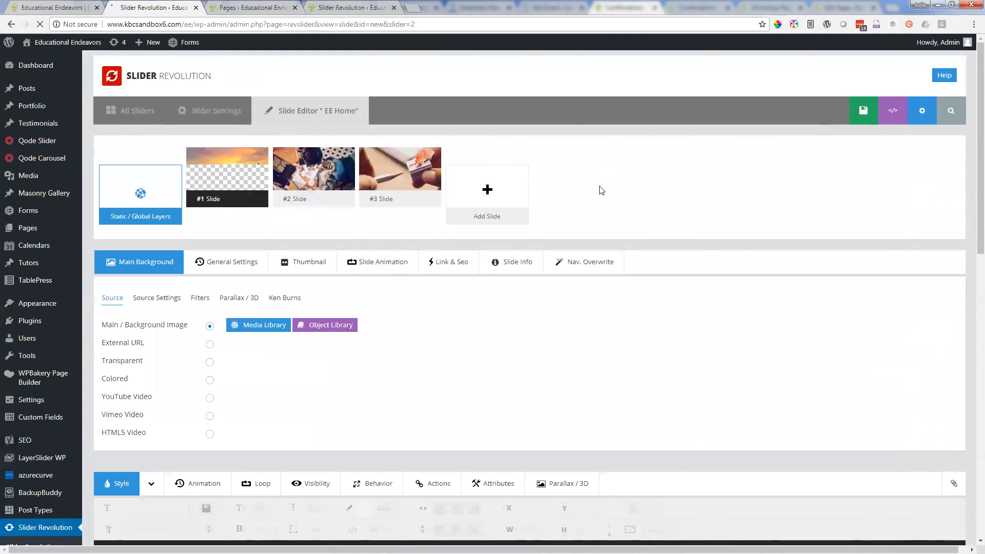
# Step: Examine the first EE Home slide's main background source options and its preview canvas
pyautogui.scroll(-3, 601, 190)
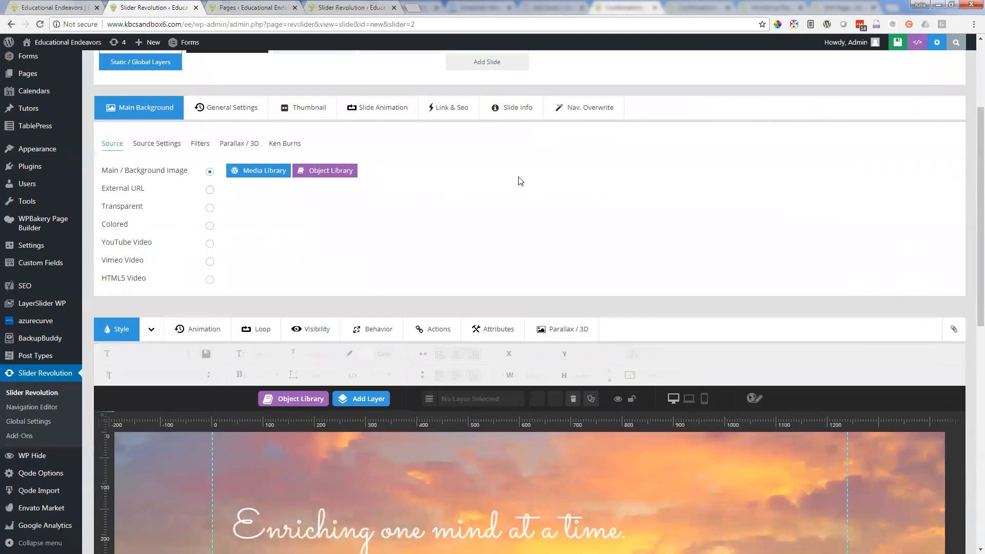
pyautogui.scroll(-1, 408, 285)
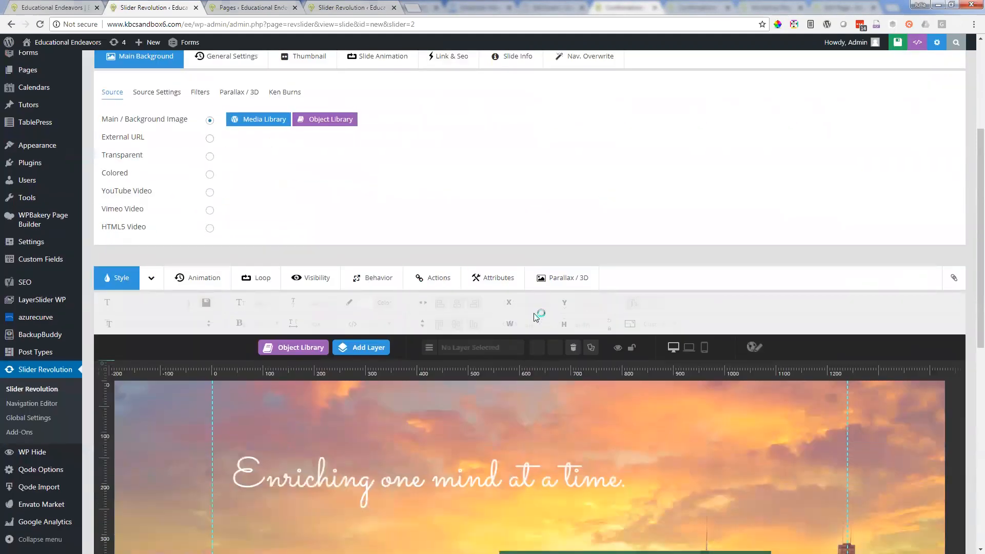
pyautogui.scroll(-1, 410, 255)
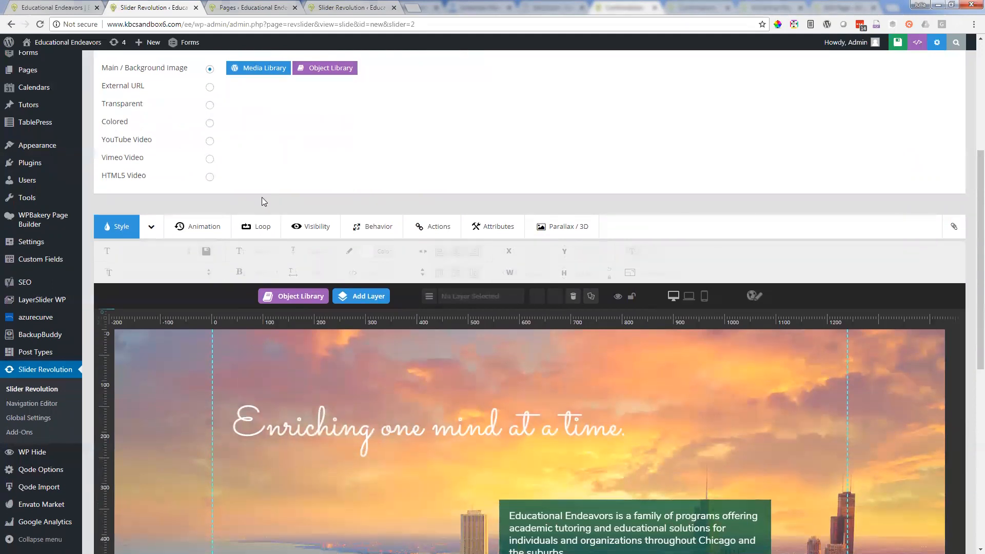
pyautogui.scroll(2, 262, 197)
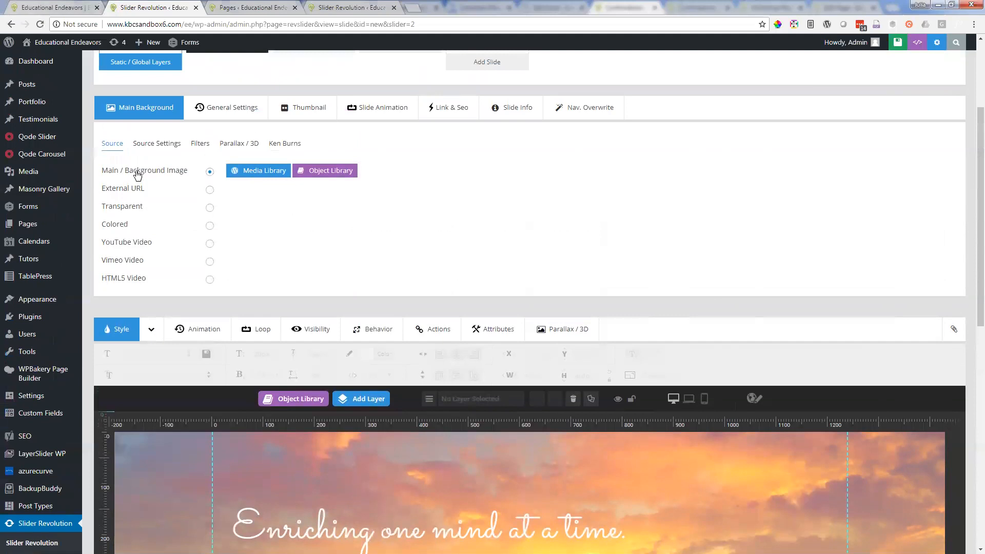
# Step: Open the Media Library for the slide's main background image and browse the available pictures
pyautogui.click(260, 171)
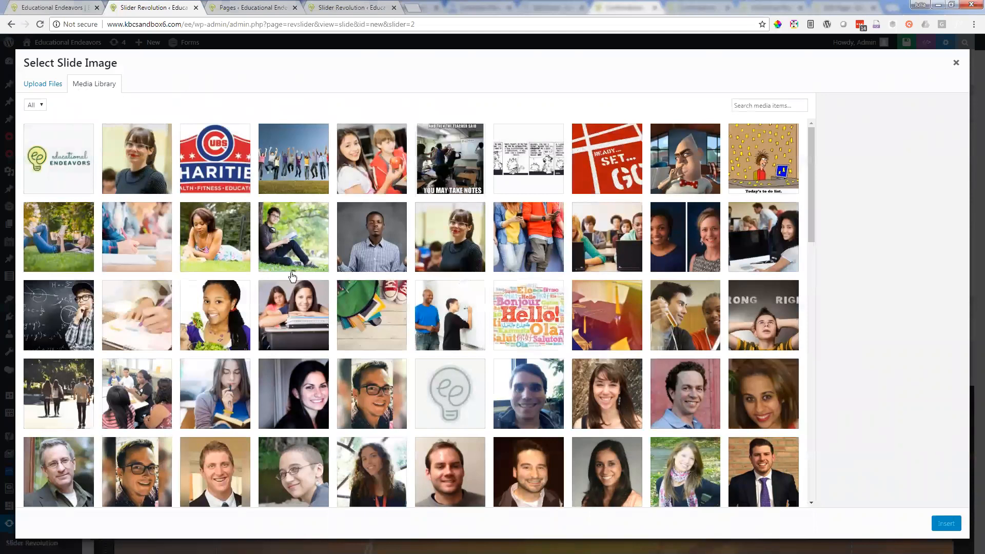
pyautogui.scroll(-3, 293, 274)
pyautogui.scroll(-2, 298, 267)
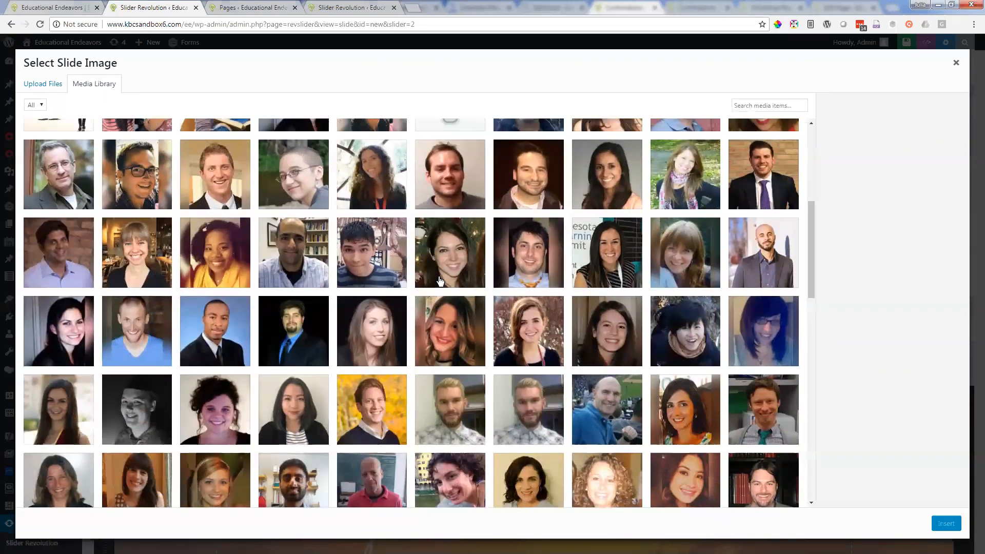
pyautogui.scroll(4, 439, 280)
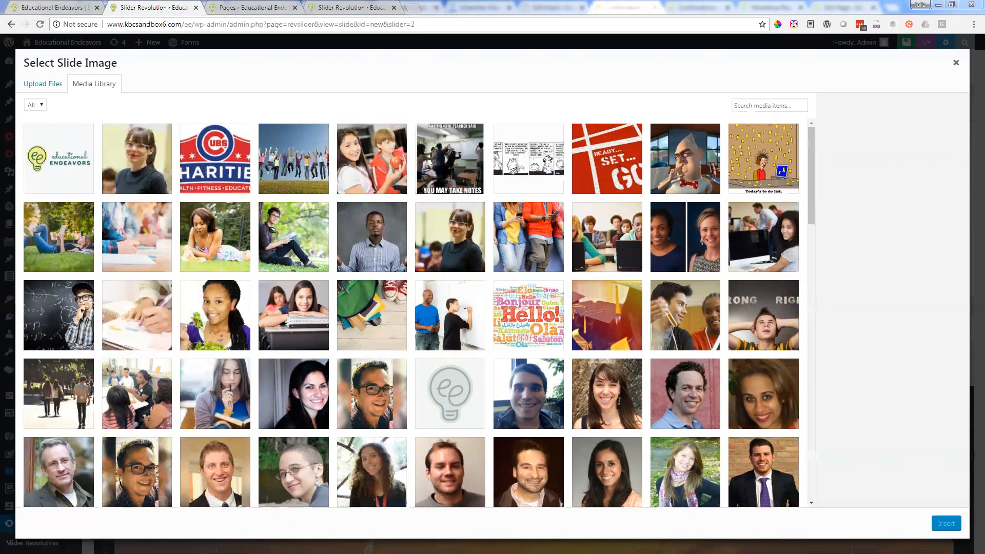
# Step: Upload iStock-810721440.jpg to the media library, permanently delete it again, and close the slide image selection without inserting anything
pyautogui.moveTo(366, 177); pyautogui.dragTo(417, 226)
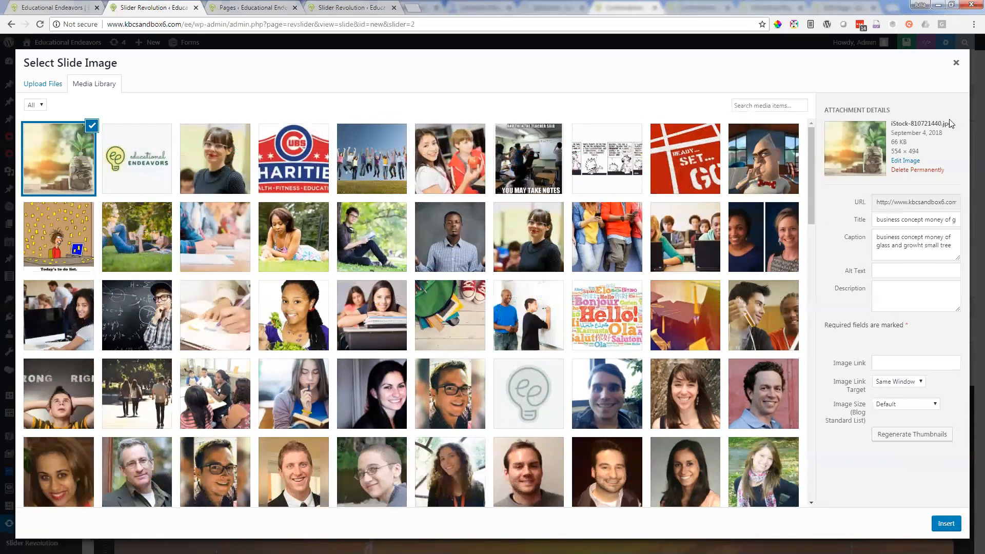
pyautogui.click(929, 172)
pyautogui.click(542, 101)
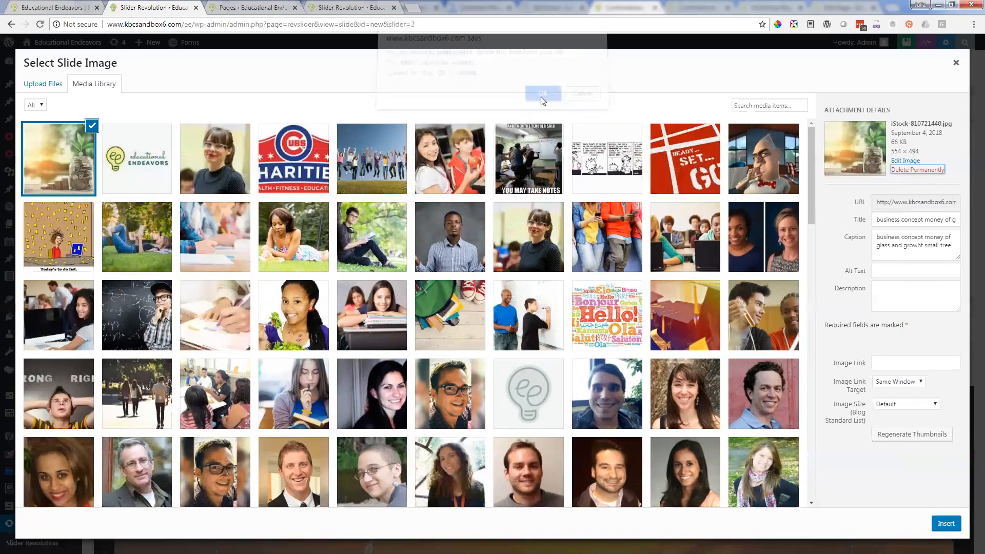
pyautogui.click(956, 62)
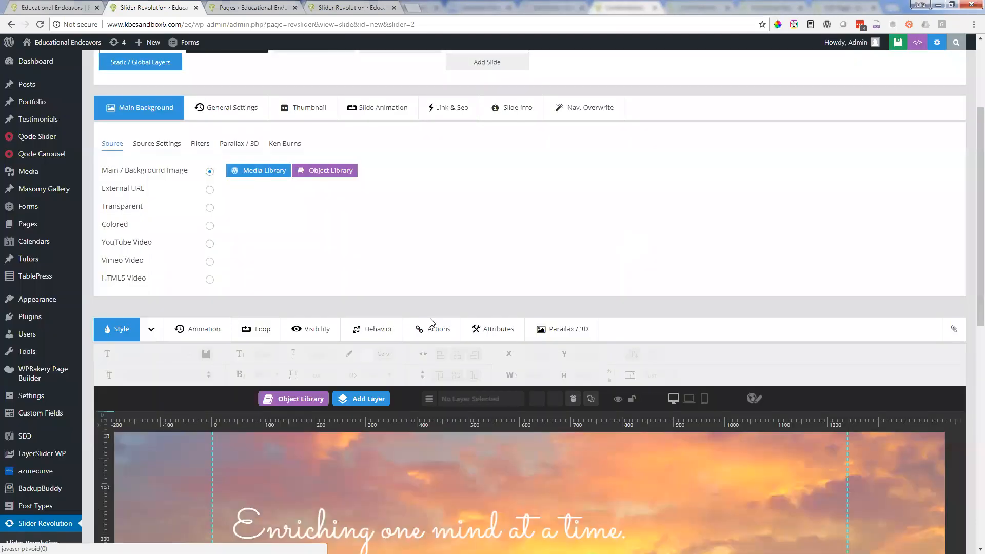
# Step: Examine the slide's headline and green text box layers on the canvas, and locate the Save Slide command
pyautogui.scroll(-3, 391, 367)
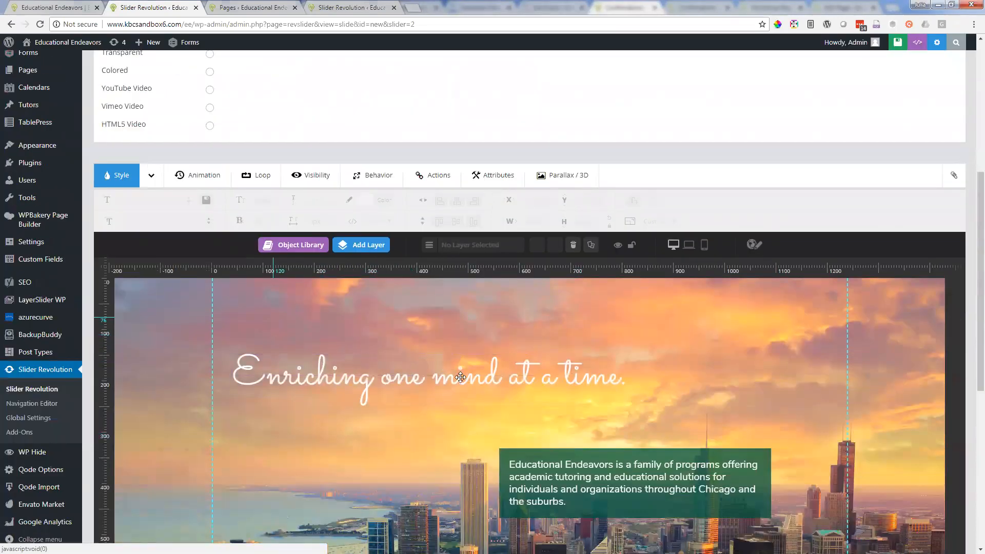
pyautogui.scroll(1, 739, 195)
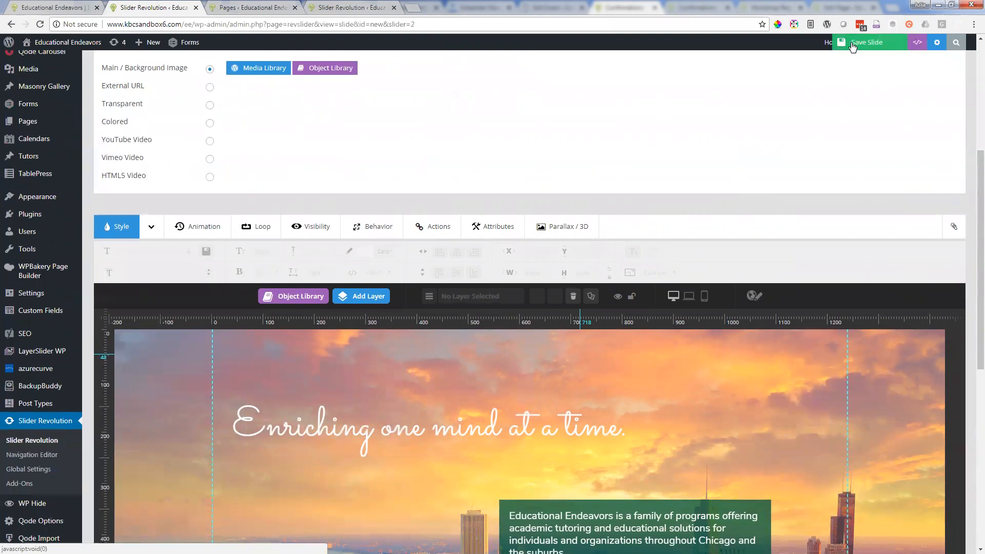
pyautogui.scroll(-2, 524, 254)
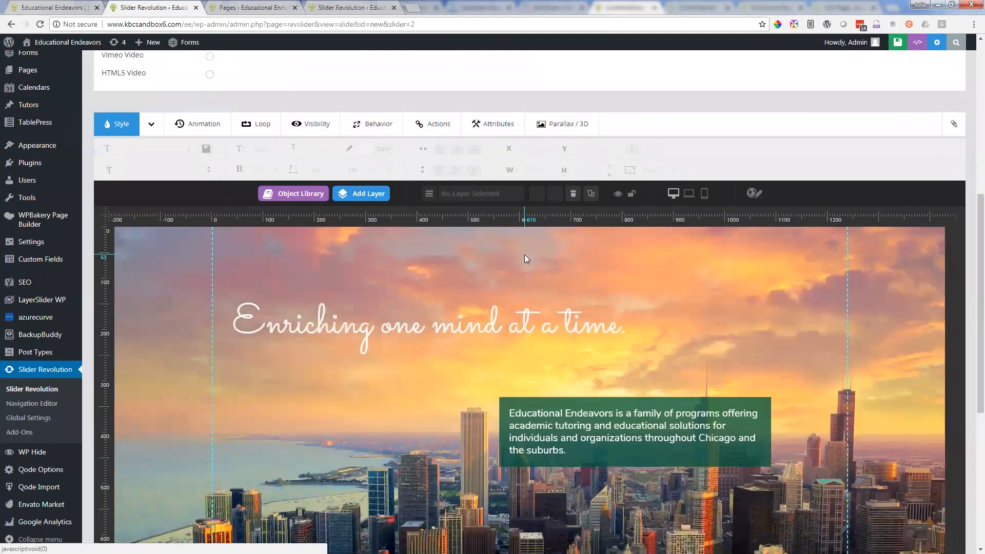
# Step: Open the slide's "Enriching one mind at a time." headline layer for text editing and append the word "hello"
pyautogui.scroll(-1, 531, 258)
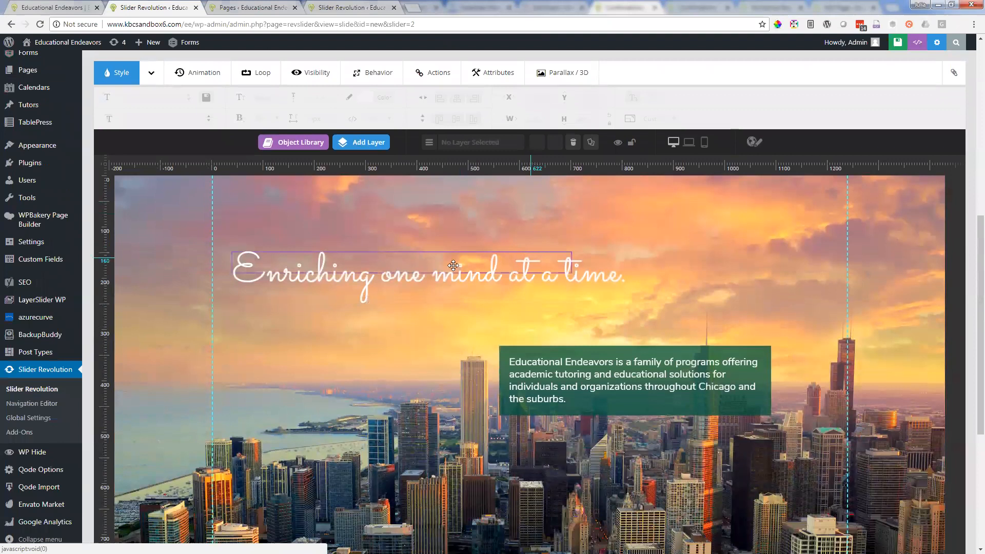
pyautogui.click(399, 275)
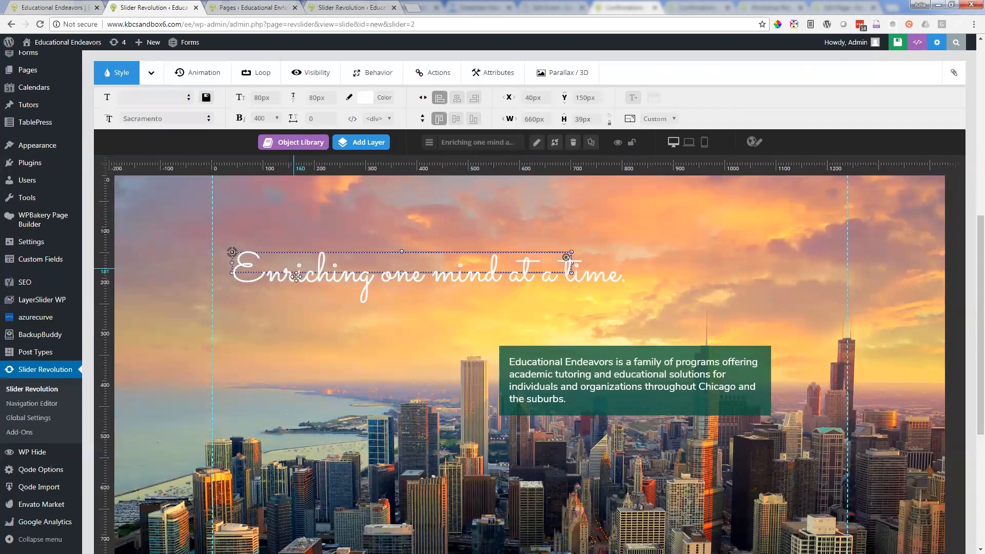
pyautogui.click(537, 144)
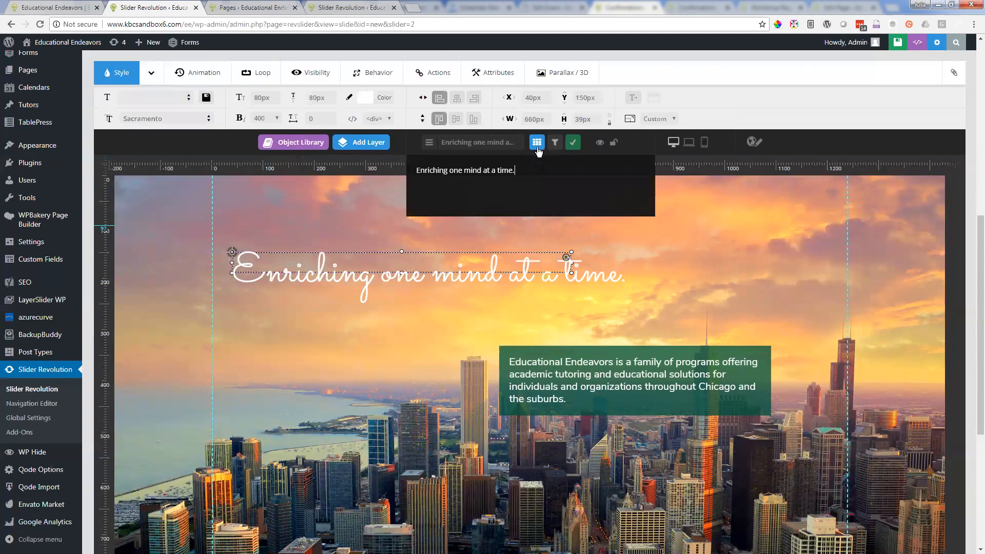
pyautogui.moveTo(500, 171); pyautogui.dragTo(451, 171)
pyautogui.click(528, 176)
pyautogui.write('hello')
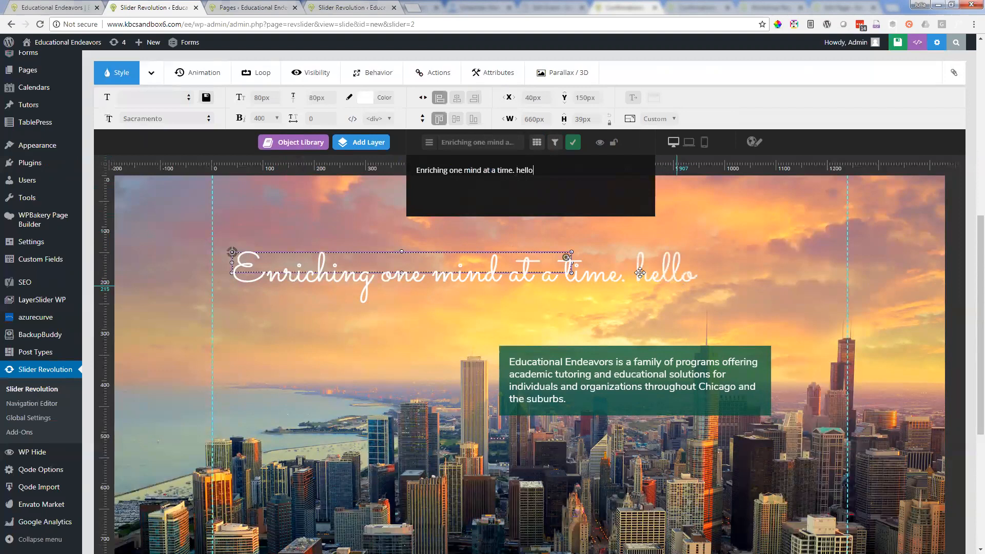
# Step: Remove the added word "hello" from the end of the headline layer's text
pyautogui.press('BackSpace')
pyautogui.press('BackSpace')
pyautogui.press('BackSpace')
pyautogui.press('BackSpace')
pyautogui.press('BackSpace')
pyautogui.press('BackSpace')
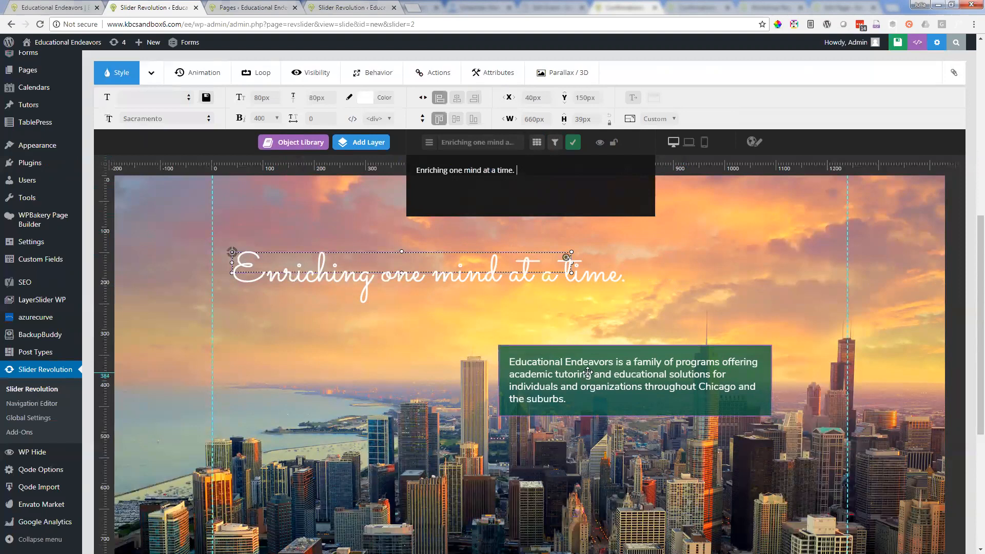
# Step: Open the green text box layer's text for editing, and look over the EE Home slide thumbnails
pyautogui.click(588, 372)
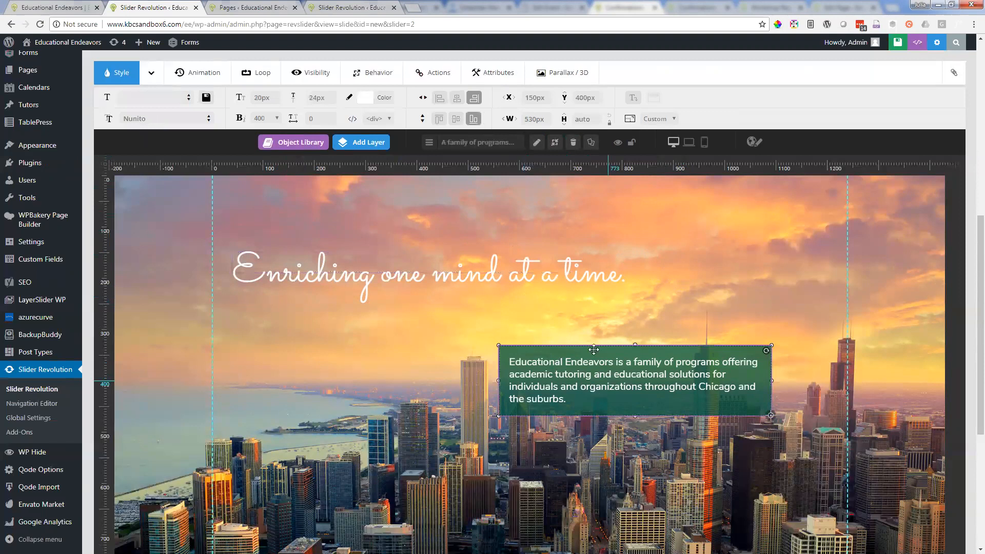
pyautogui.click(542, 143)
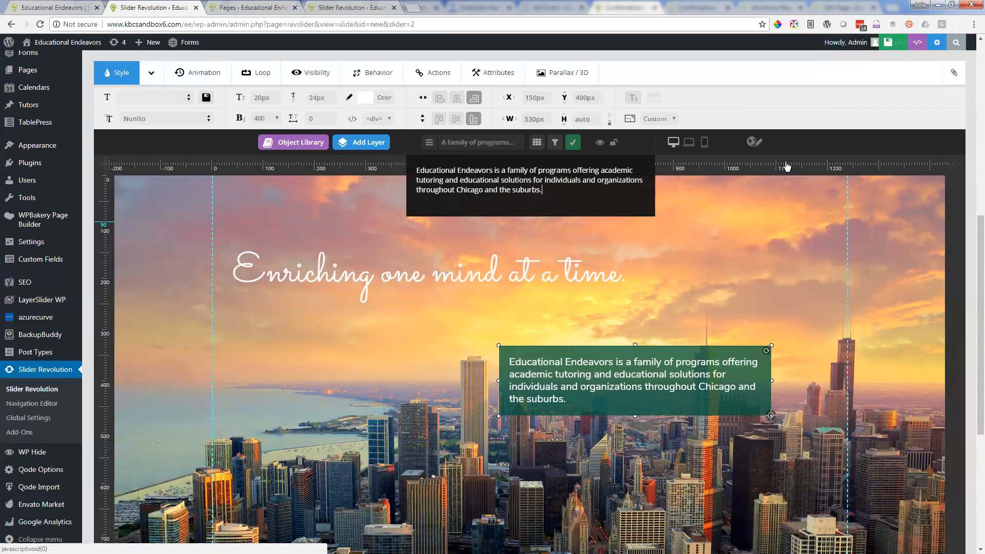
pyautogui.scroll(2, 786, 161)
pyautogui.scroll(6, 786, 165)
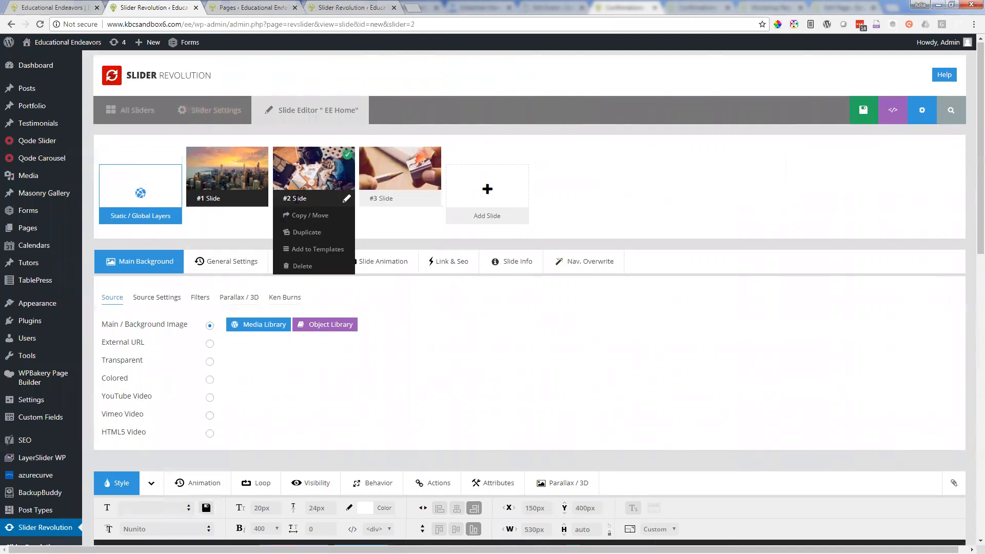
pyautogui.moveTo(238, 198)
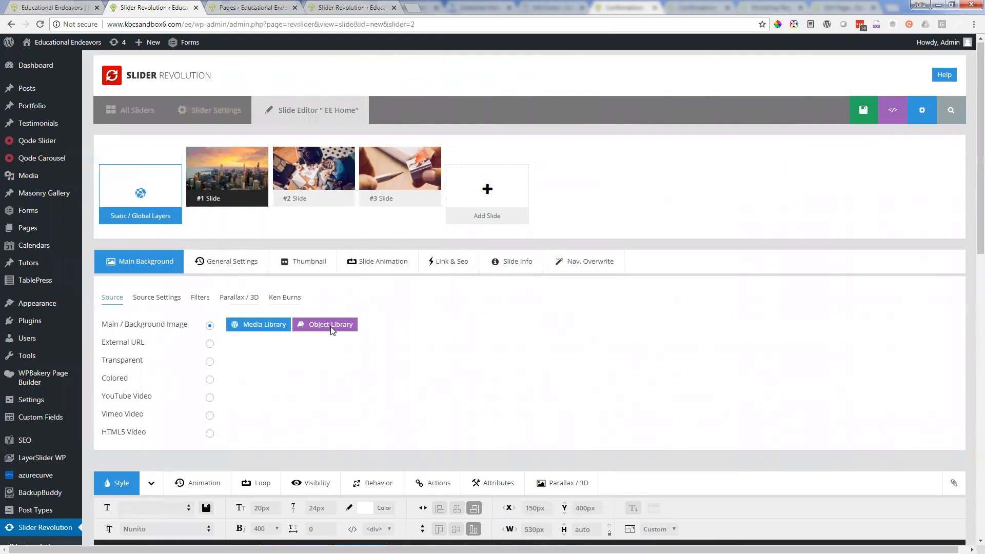
pyautogui.scroll(-3, 330, 326)
pyautogui.scroll(4, 313, 195)
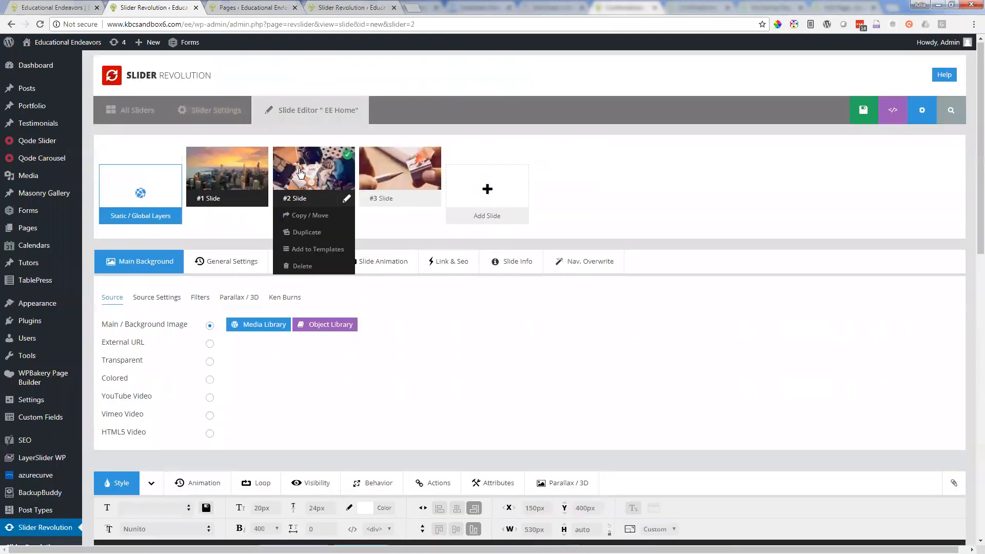
# Step: Advance the live homepage slider to its second slide, and open slide #2 in the Slide Editor, discarding unsaved changes
pyautogui.click(87, 7)
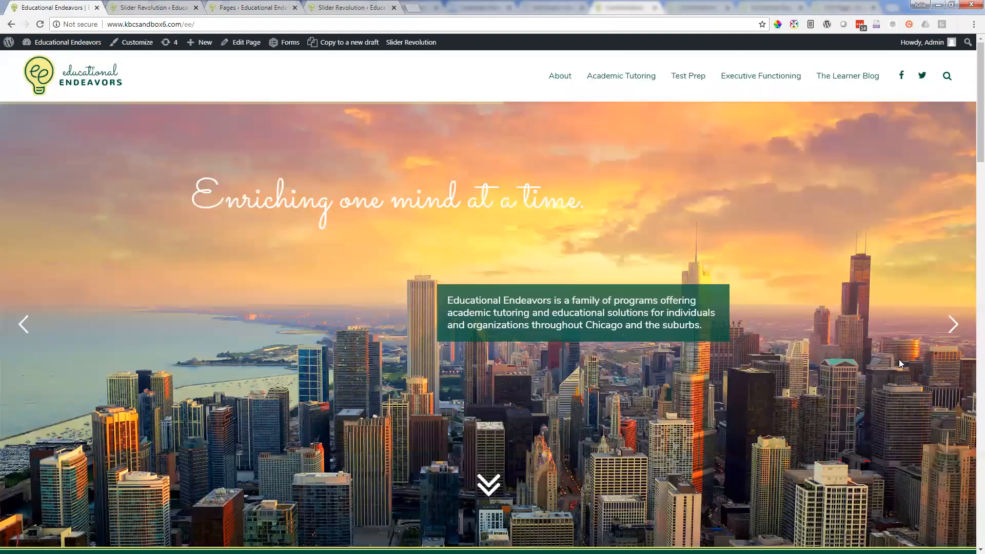
pyautogui.click(953, 324)
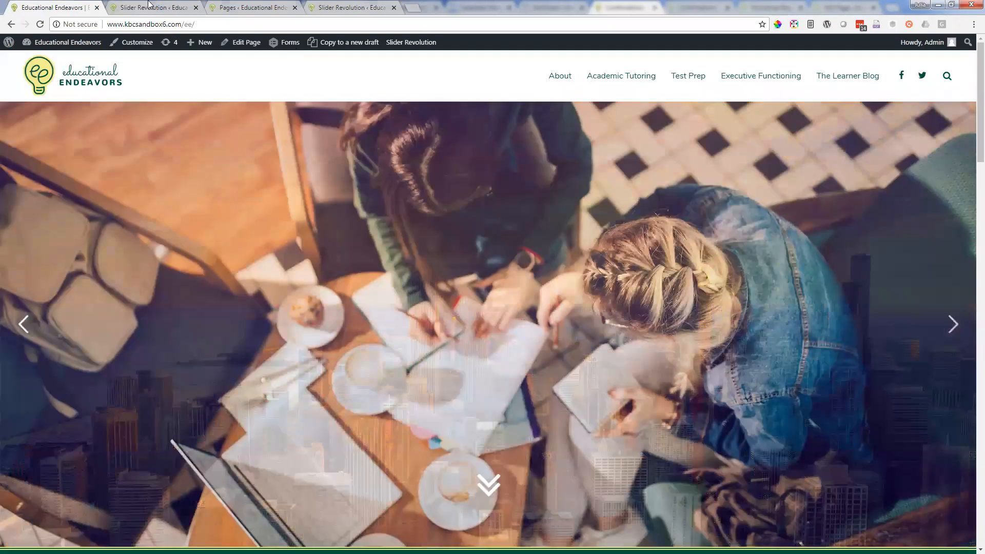
pyautogui.click(150, 6)
pyautogui.moveTo(290, 200)
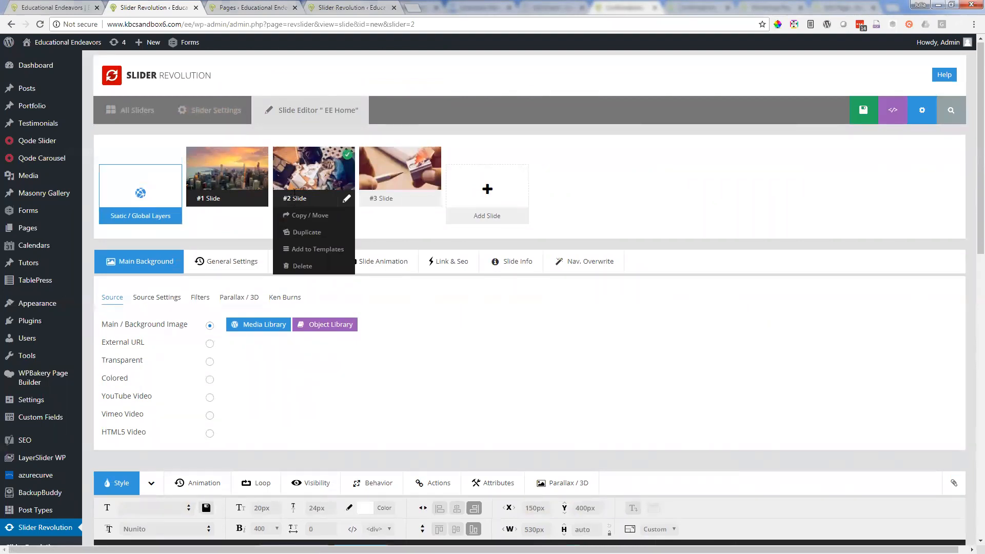
pyautogui.click(296, 187)
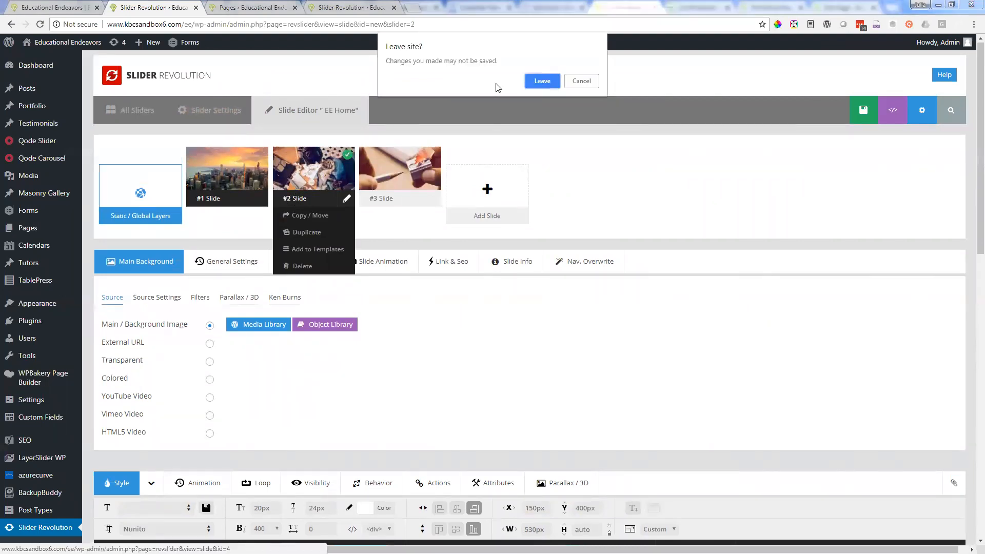
pyautogui.click(535, 80)
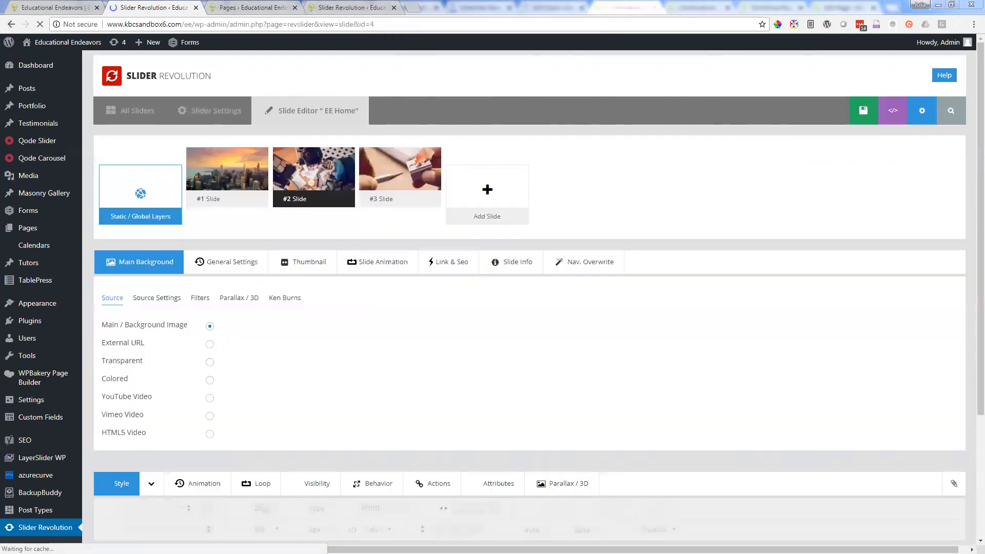
# Step: Review the live homepage from the second slide down to the Ideal Student Workshop section
pyautogui.click(52, 7)
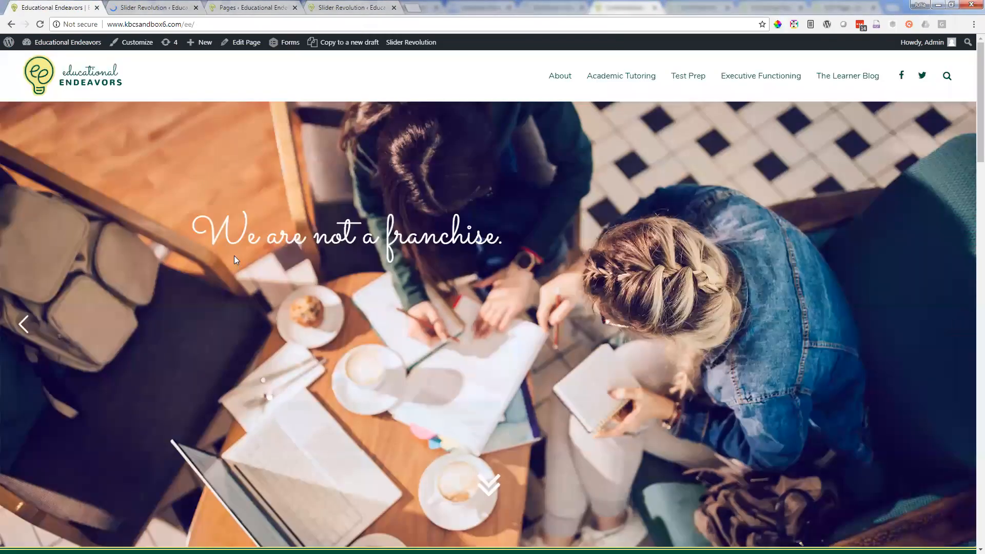
pyautogui.scroll(-4, 234, 255)
pyautogui.scroll(-8, 234, 257)
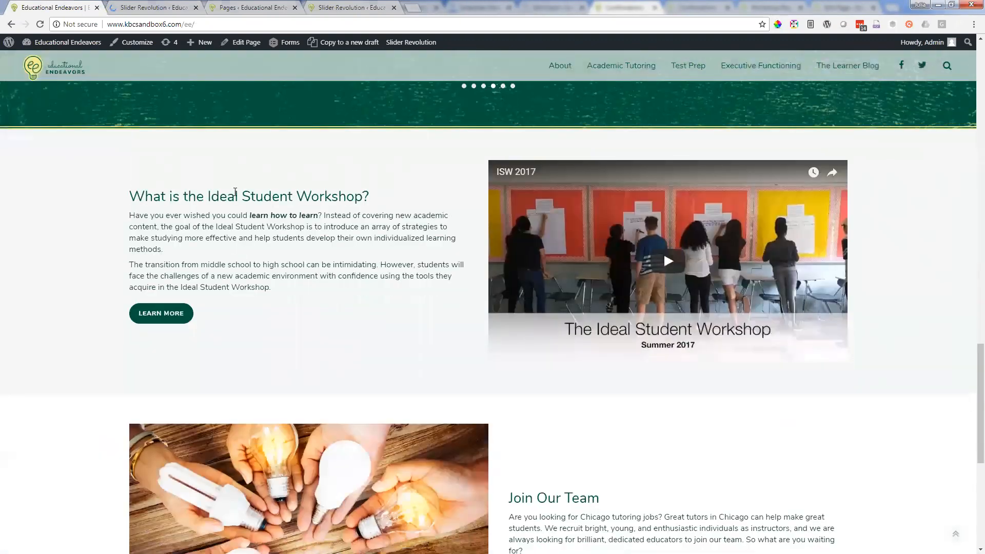
pyautogui.click(138, 6)
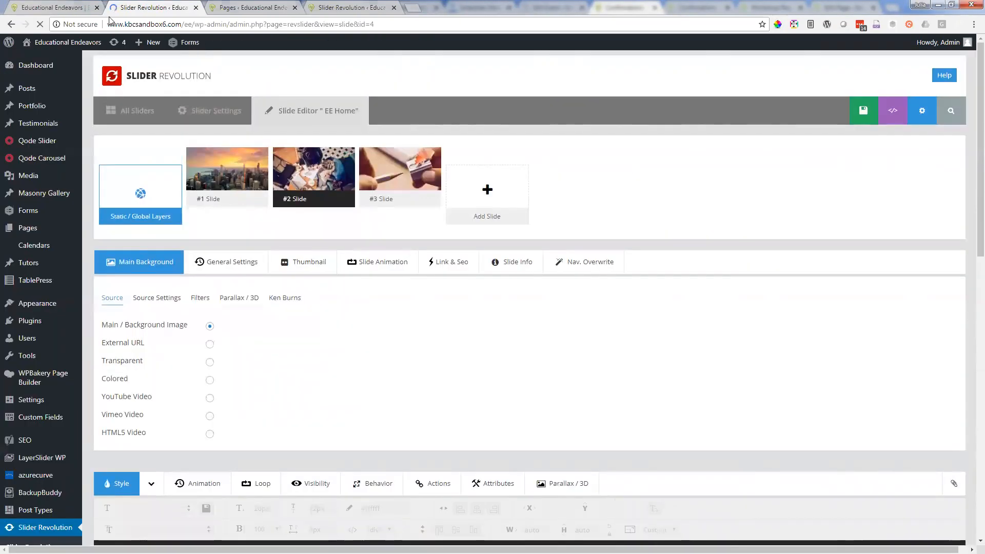
pyautogui.click(71, 6)
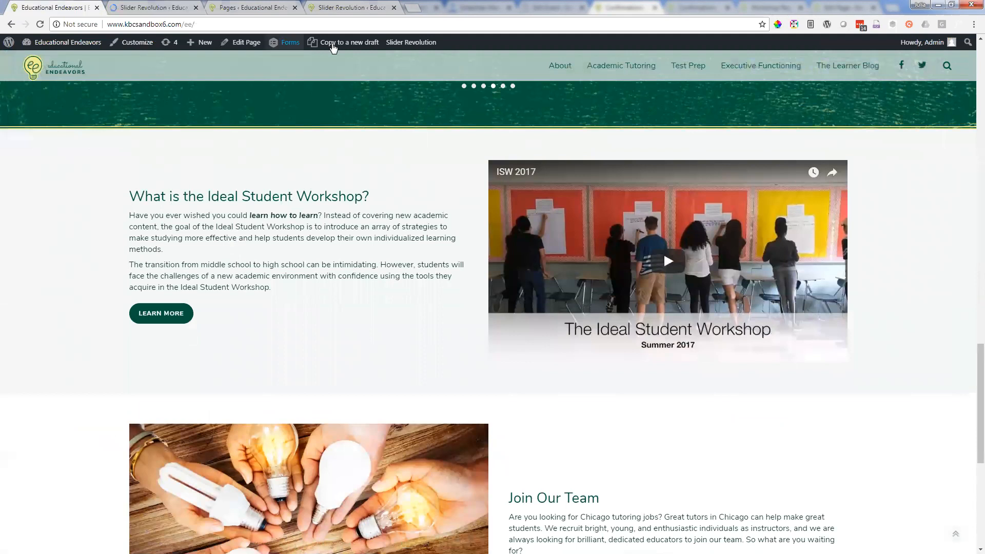
# Step: Open the homepage's page editor in a new browser tab and switch to it
pyautogui.rightClick(241, 45)
pyautogui.click(272, 48)
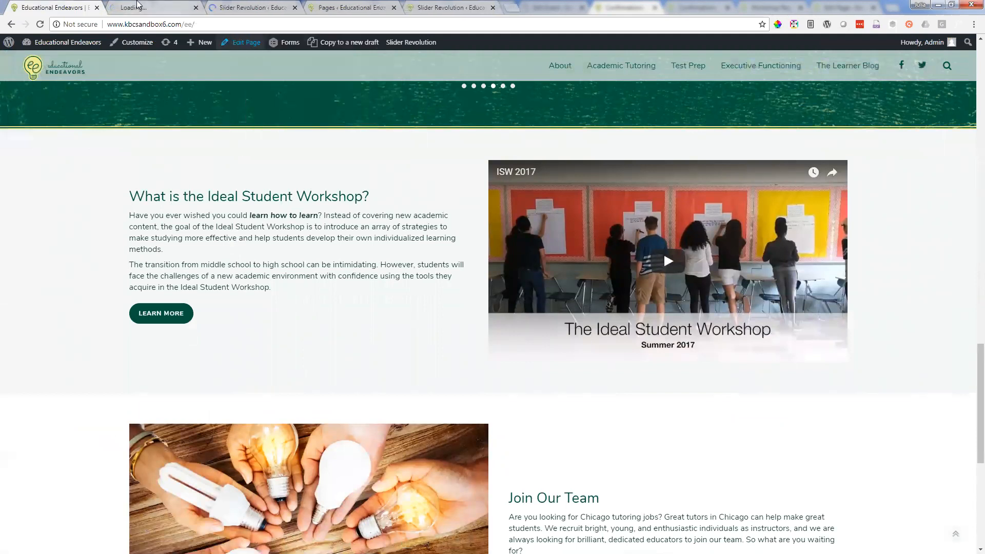
pyautogui.click(137, 7)
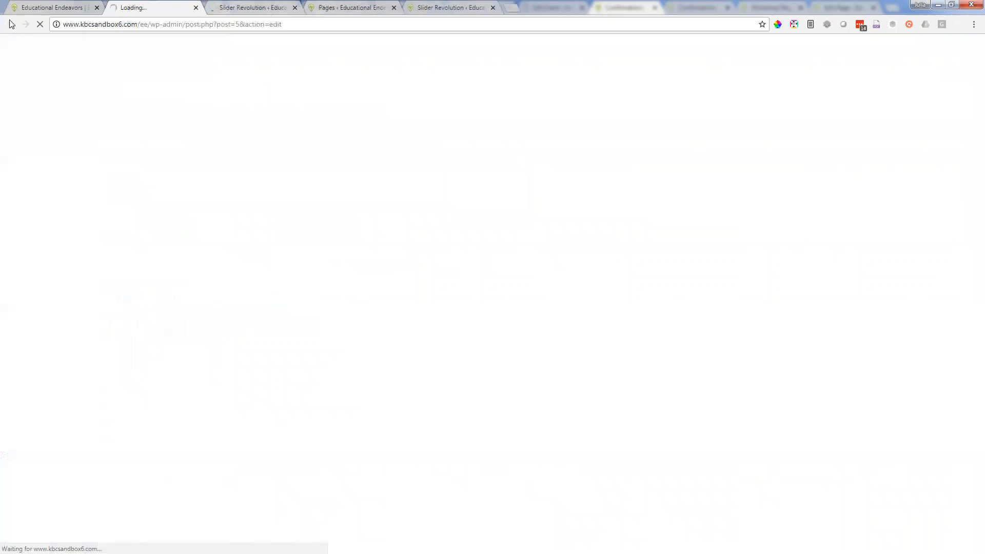
# Step: Examine the Join Our Team section and the footer on the live homepage
pyautogui.hotkey('ctrl', 'shift', 'Tab')
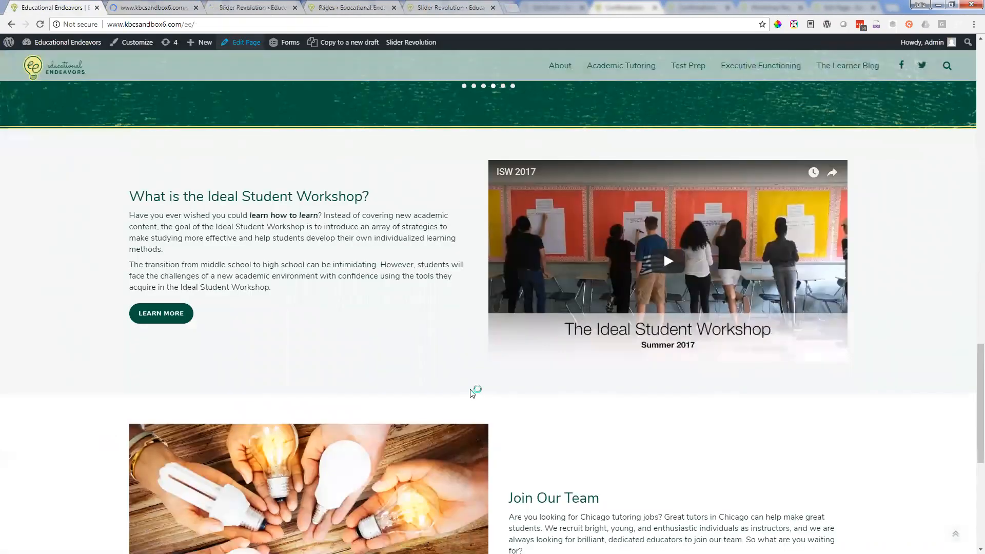
pyautogui.scroll(-4, 468, 390)
pyautogui.scroll(-2, 468, 389)
pyautogui.scroll(4, 391, 508)
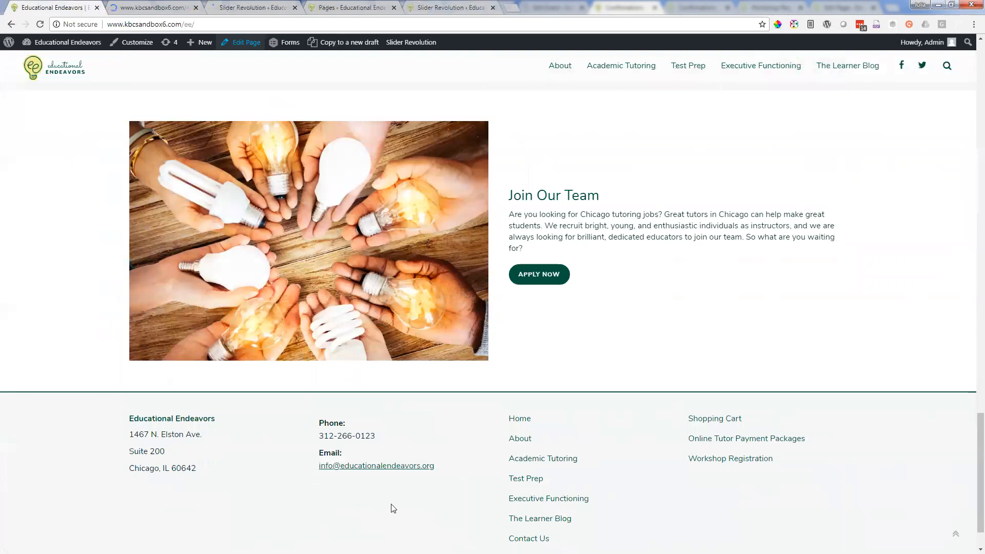
pyautogui.scroll(-3, 214, 448)
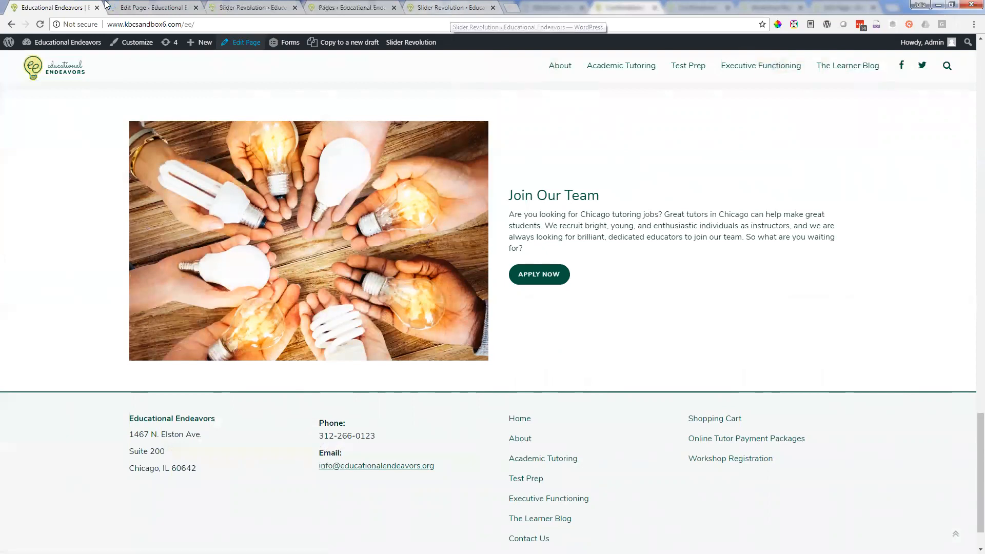
# Step: Close the slide editor tab, find the Join Our Team row in the Home page's WPBakery layout, and compare it with the live section
pyautogui.click(144, 6)
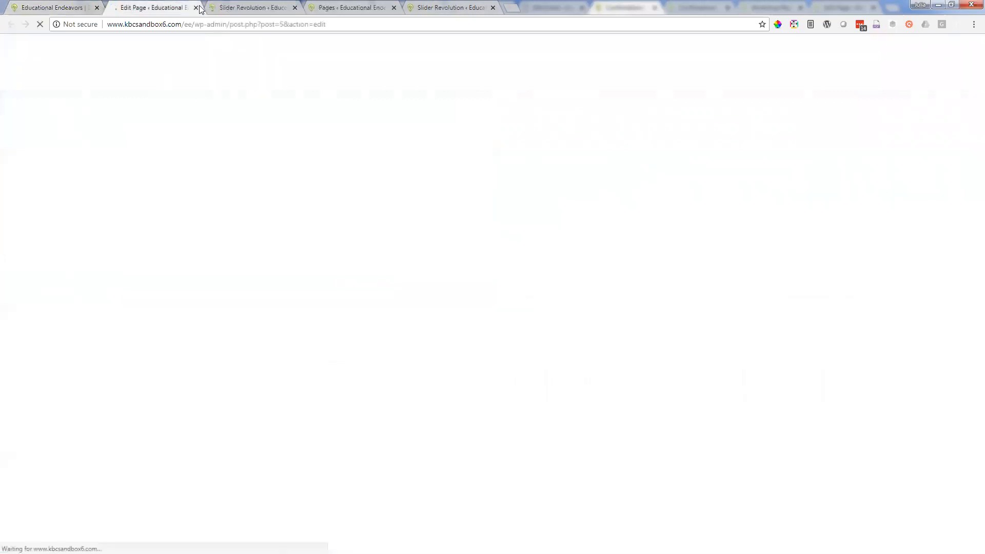
pyautogui.click(295, 7)
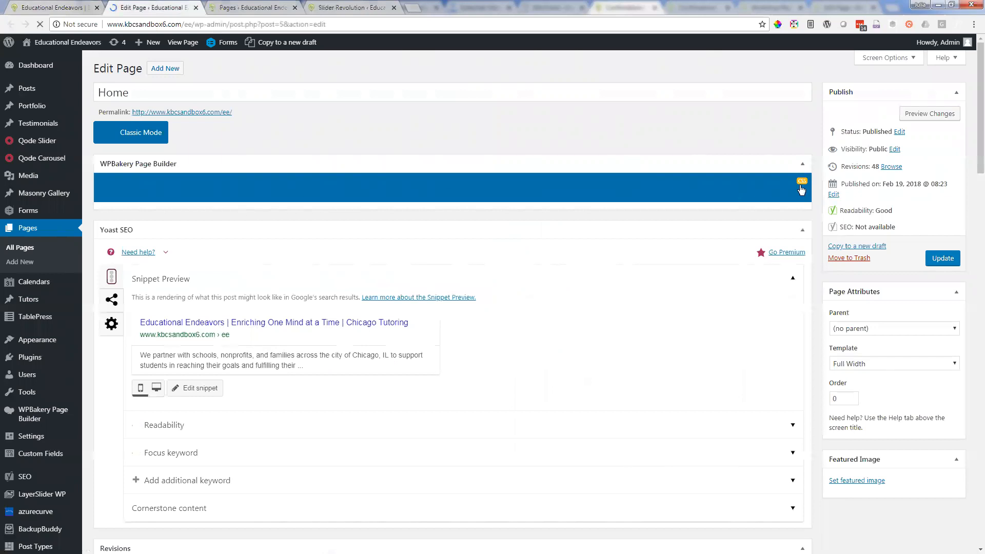
pyautogui.scroll(-1, 528, 214)
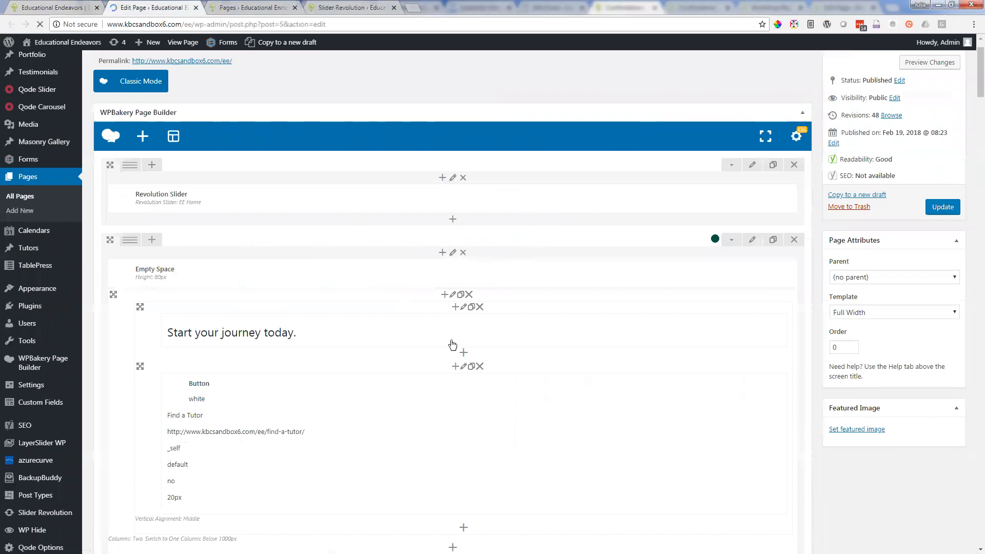
pyautogui.scroll(-6, 452, 344)
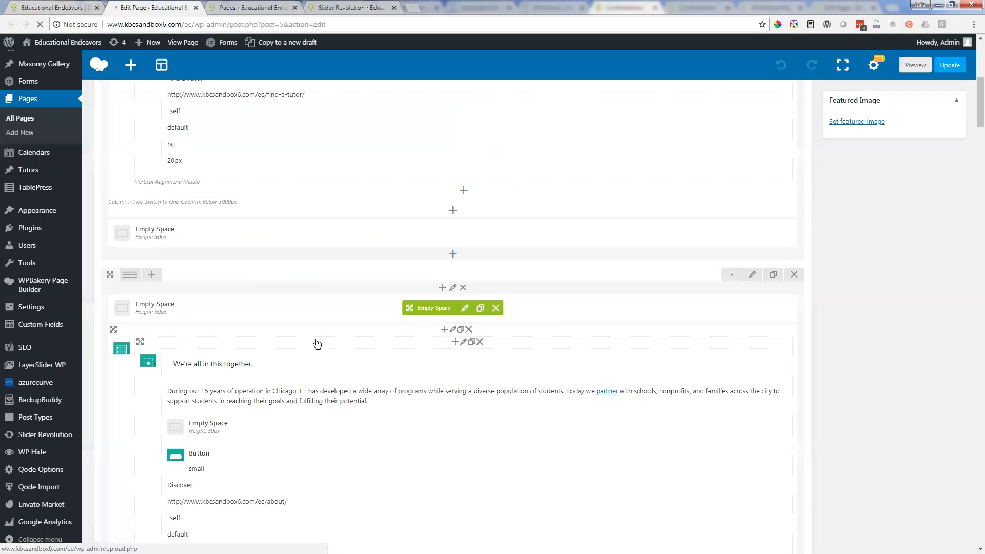
pyautogui.scroll(-7, 317, 344)
pyautogui.scroll(-15, 318, 344)
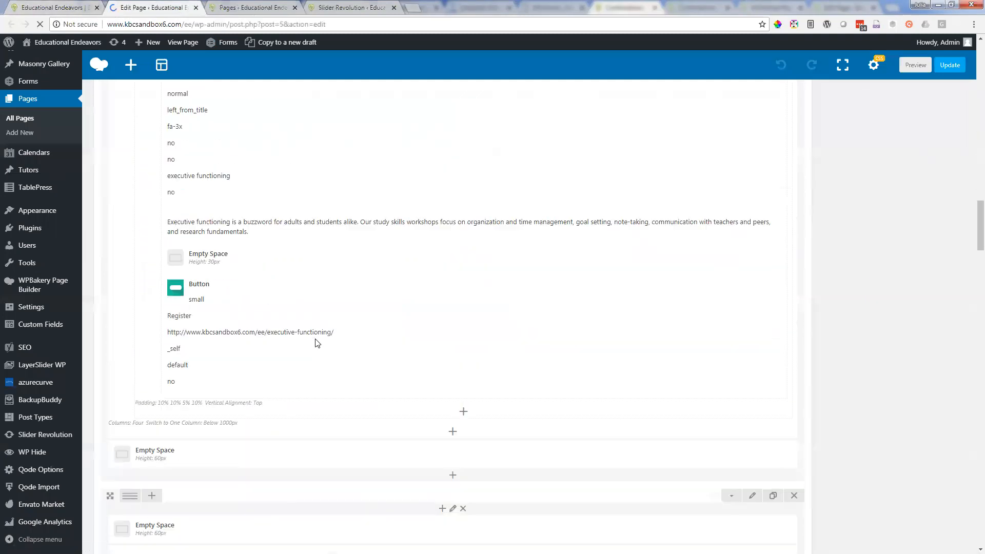
pyautogui.scroll(-17, 317, 344)
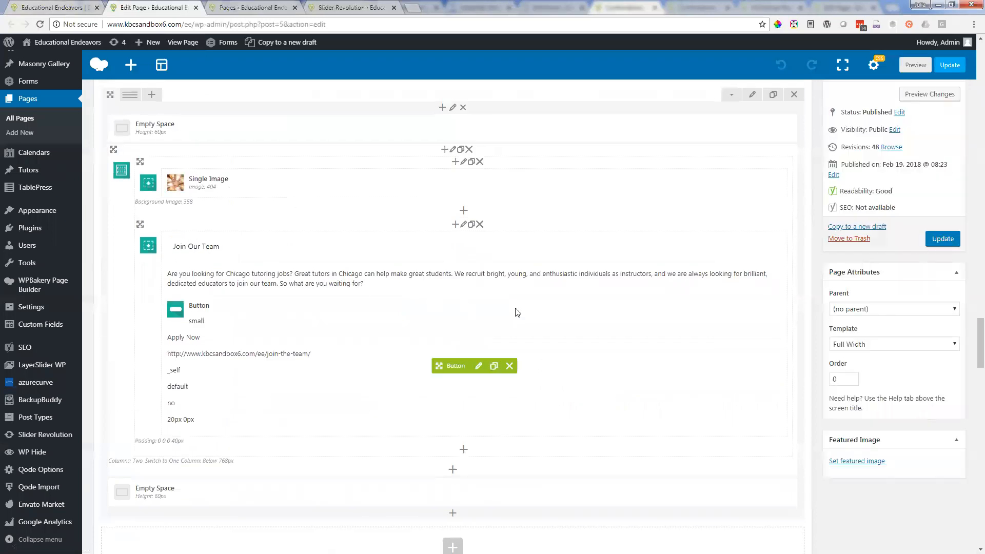
pyautogui.hotkey('ctrl', 'shift', 'Tab')
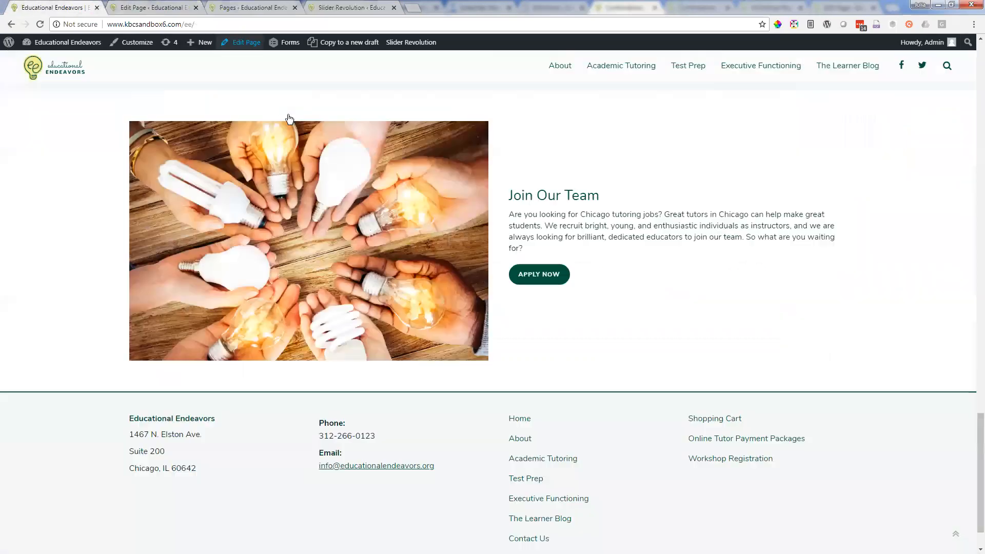
pyautogui.hotkey('ctrl', 'Tab')
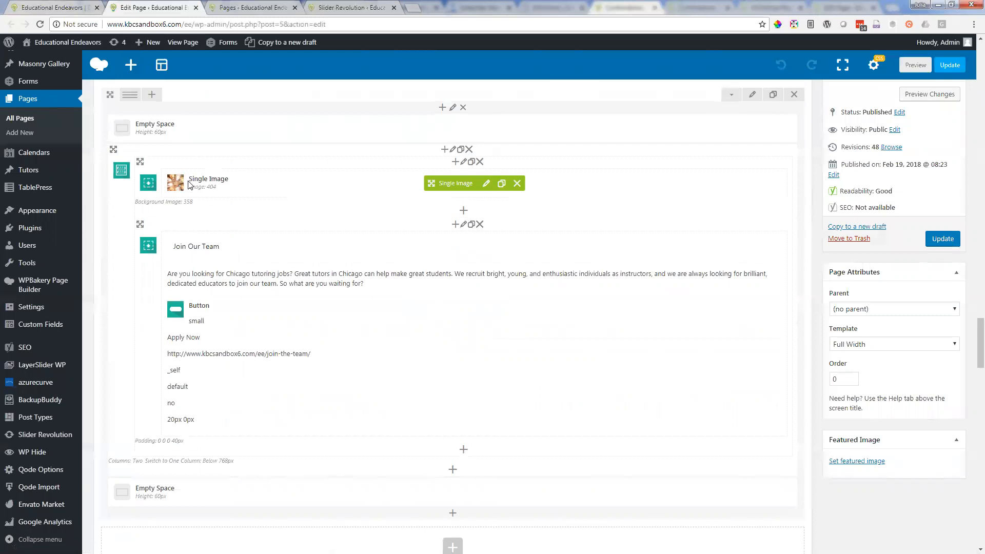
# Step: Open the Join Our Team image's settings, try selecting cell-phone-obsession.jpg, view the upload option, and close the image selection without setting a picture
pyautogui.click(486, 185)
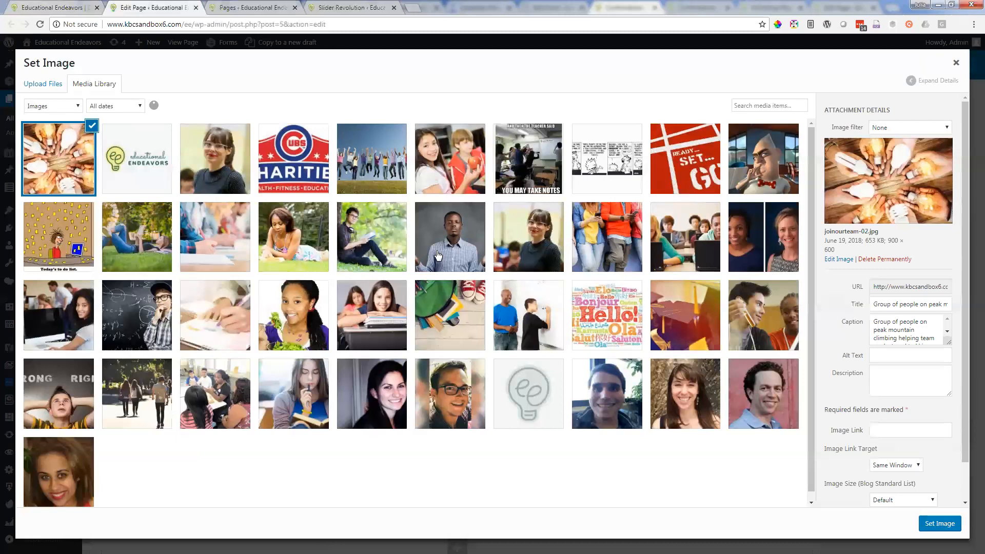
pyautogui.click(610, 246)
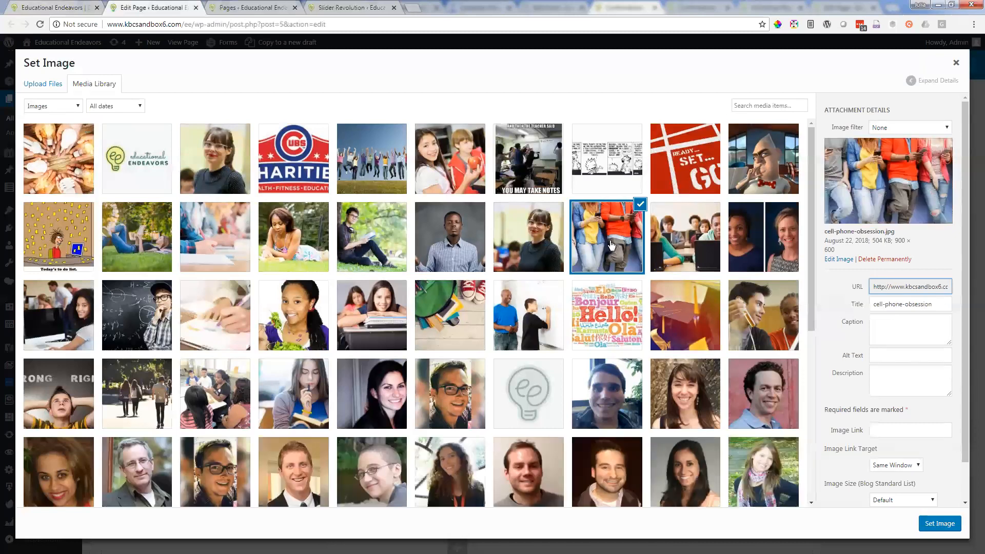
pyautogui.click(42, 88)
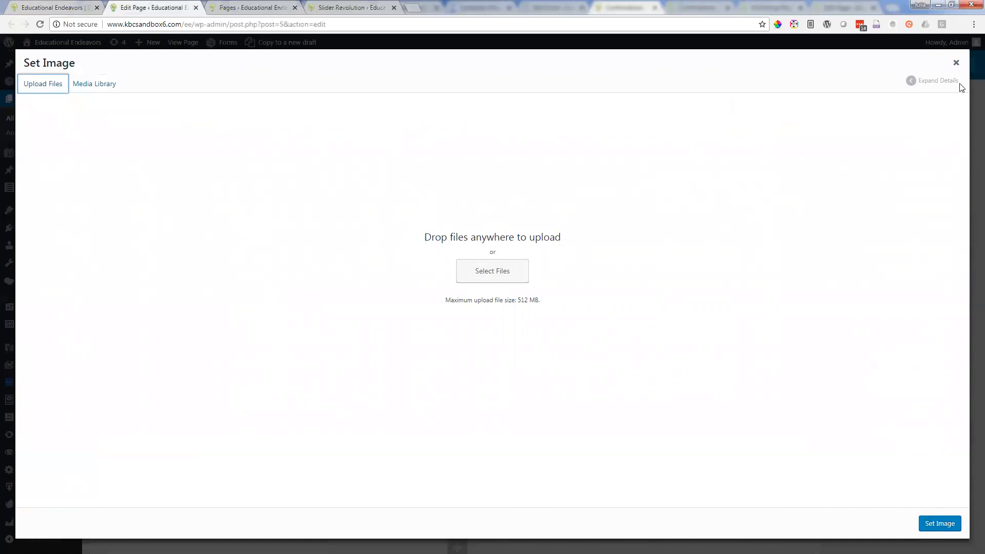
pyautogui.click(956, 62)
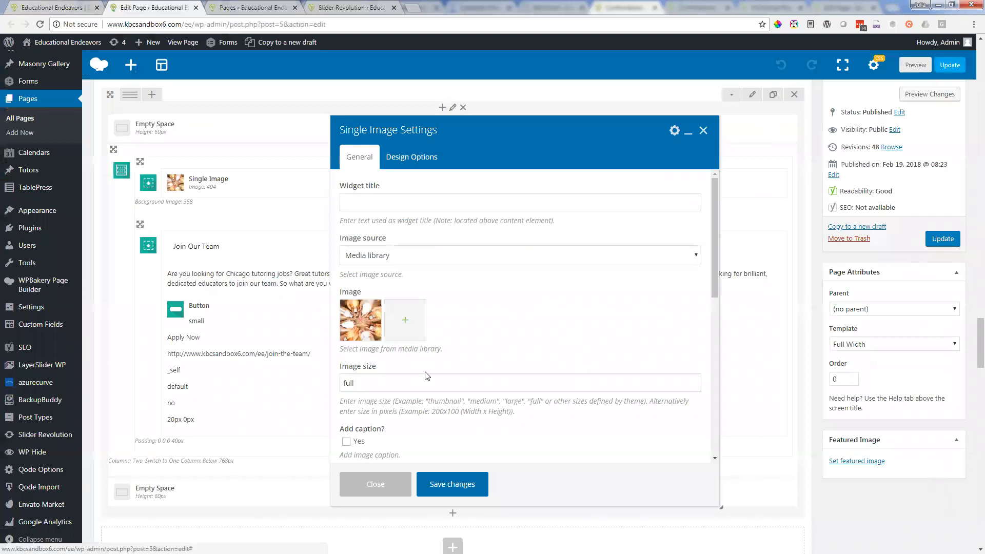
# Step: Save the Join Our Team image's settings with its existing media library picture
pyautogui.scroll(-3, 426, 373)
pyautogui.scroll(3, 451, 365)
pyautogui.scroll(1, 442, 365)
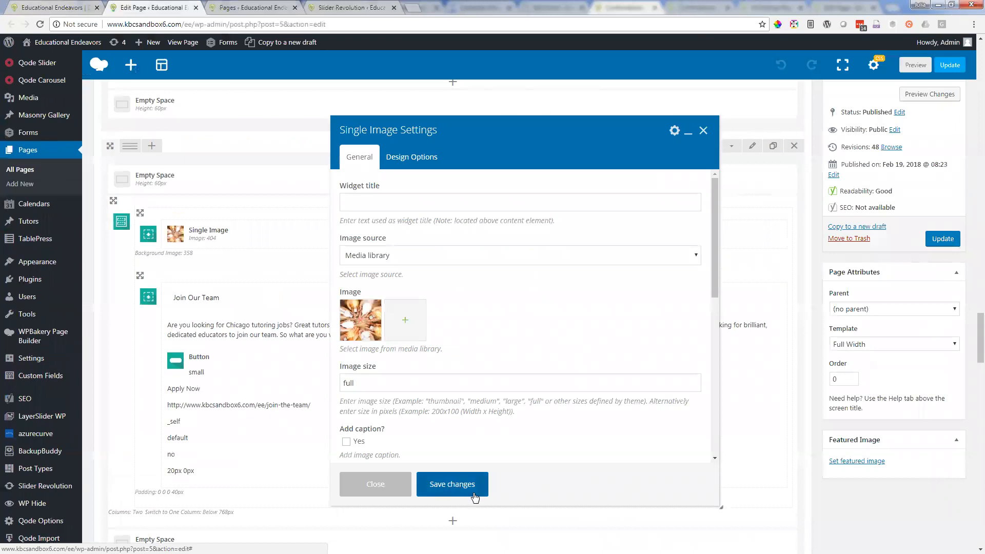
pyautogui.click(451, 485)
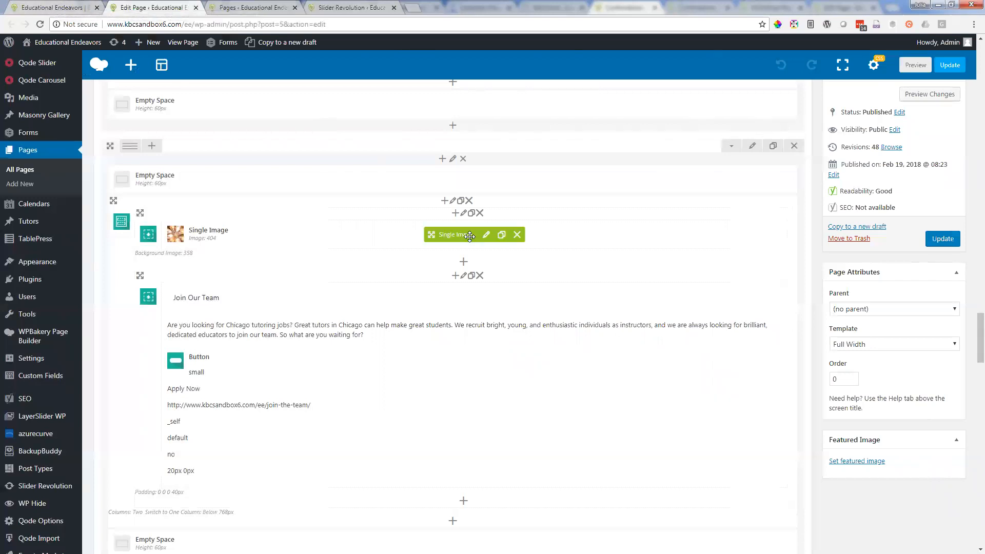
# Step: Reopen the Join Our Team image's settings, review the image field, and close them without changing anything
pyautogui.click(487, 235)
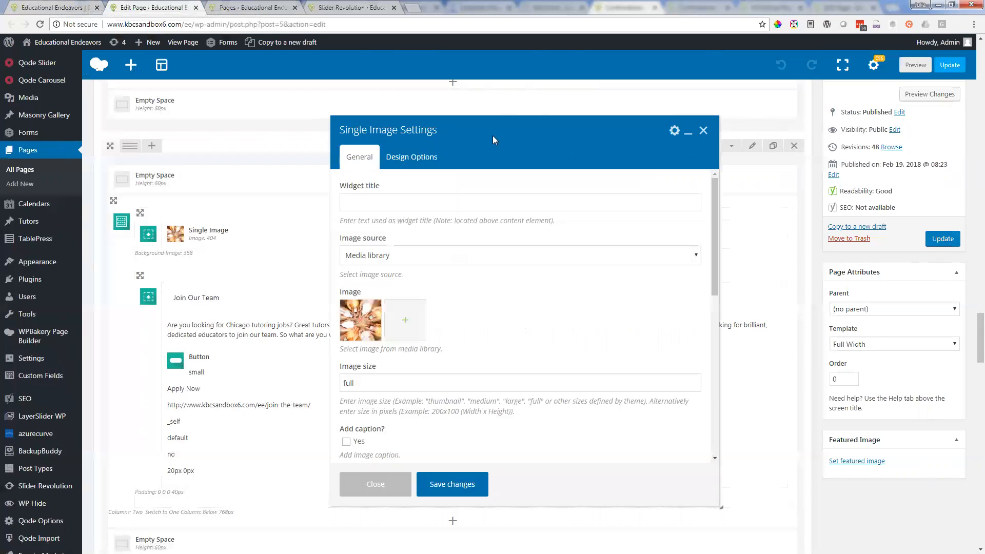
pyautogui.moveTo(401, 130); pyautogui.dragTo(414, 129)
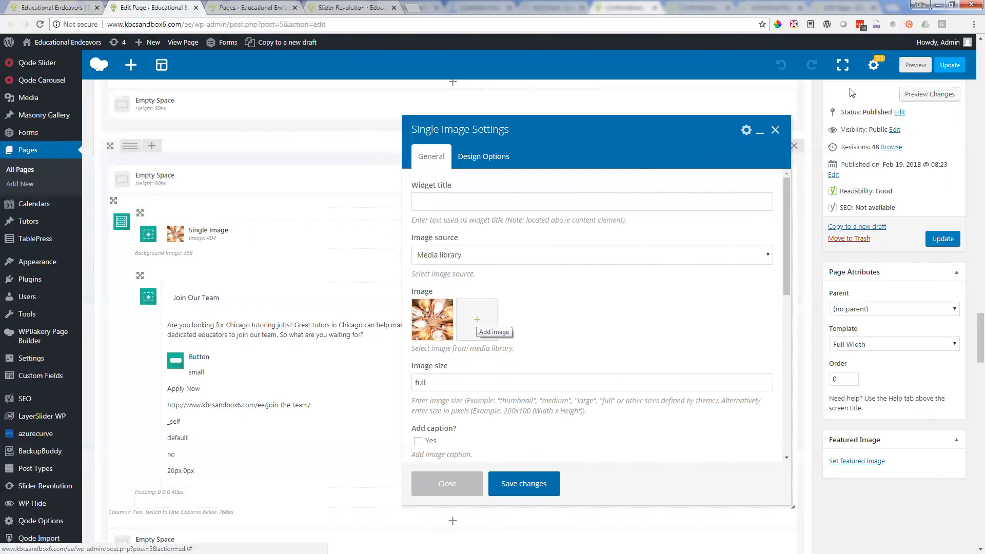
pyautogui.click(775, 130)
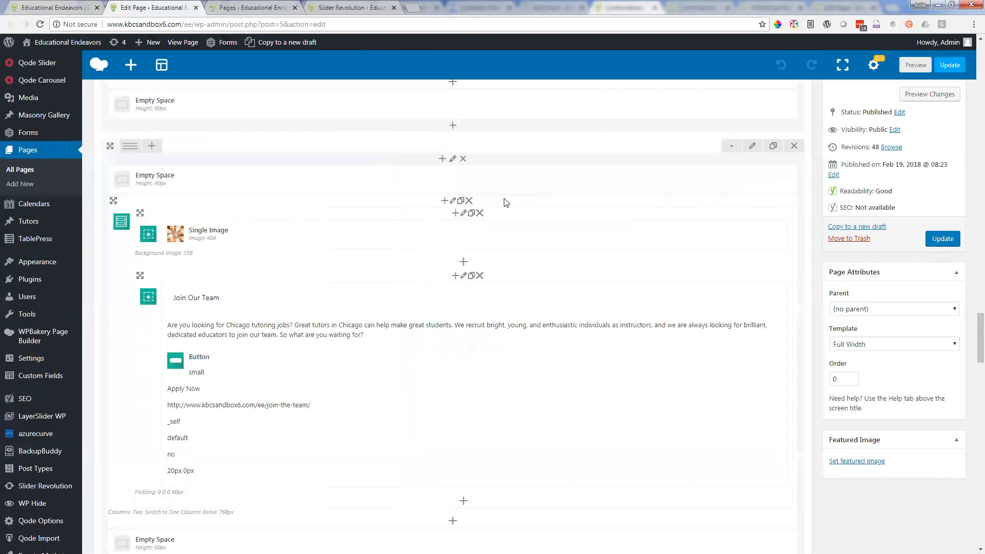
# Step: Check the rest of the Join Our Team row and view the Ideal Student Workshop section on the live homepage
pyautogui.scroll(-4, 506, 200)
pyautogui.scroll(2, 502, 198)
pyautogui.click(40, 8)
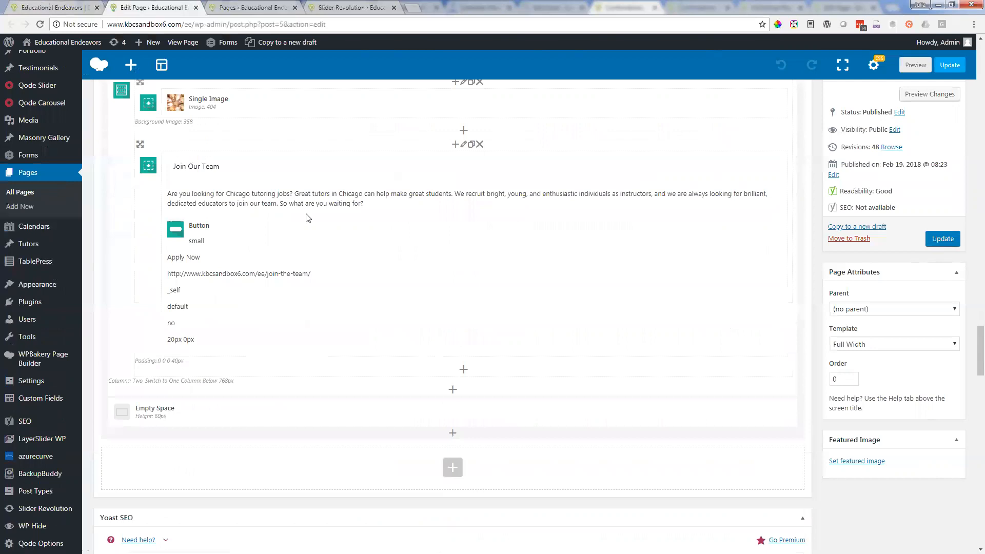
pyautogui.scroll(4, 448, 291)
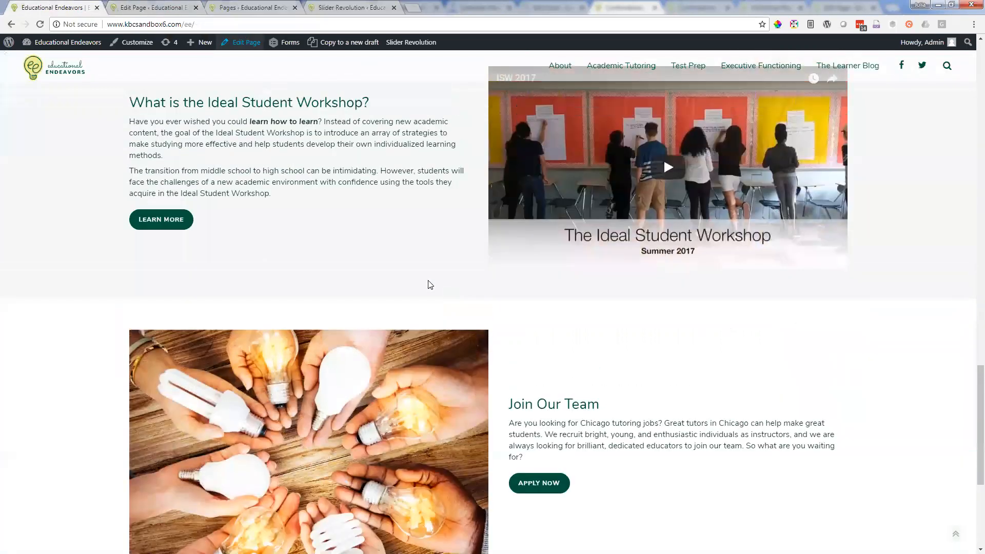
pyautogui.scroll(4, 641, 408)
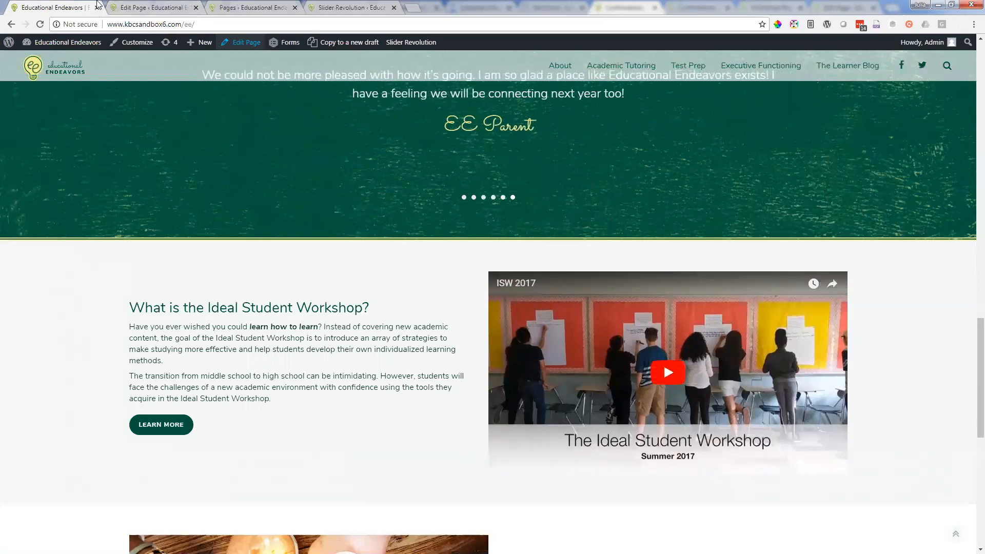
# Step: Open the Ideal Student Workshop video player's settings in the page editor, select its video link, and close them without changes
pyautogui.click(165, 7)
pyautogui.scroll(5, 400, 259)
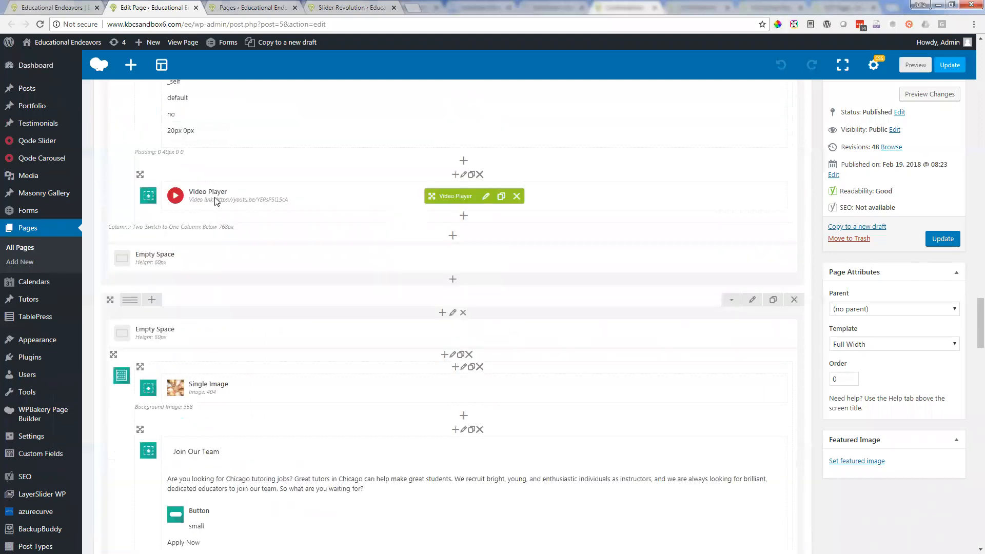
pyautogui.scroll(2, 213, 198)
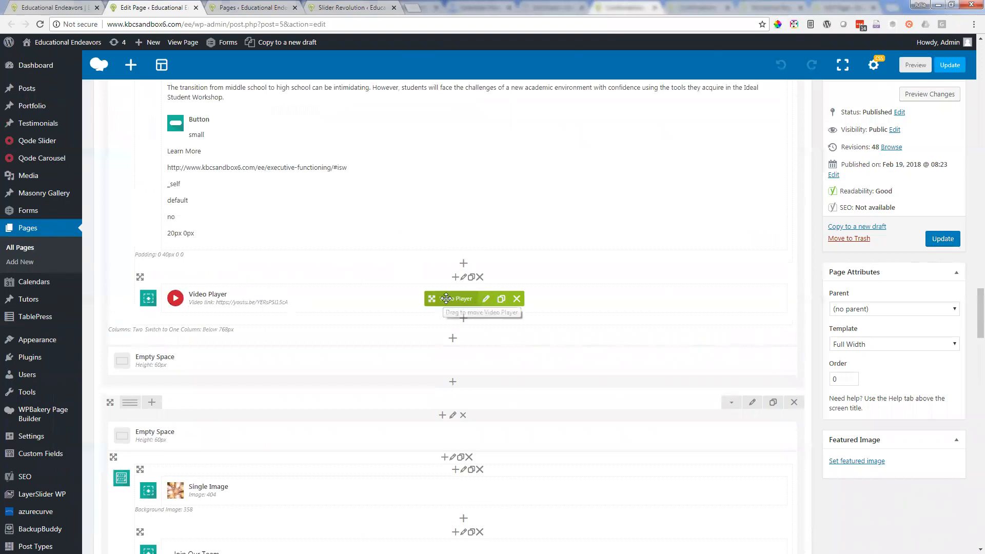
pyautogui.click(482, 300)
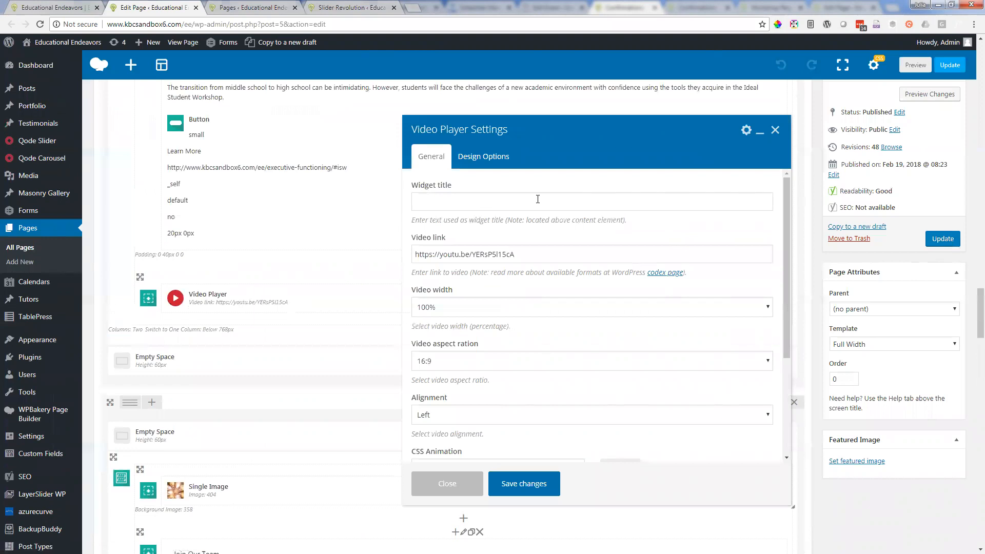
pyautogui.tripleClick(504, 254)
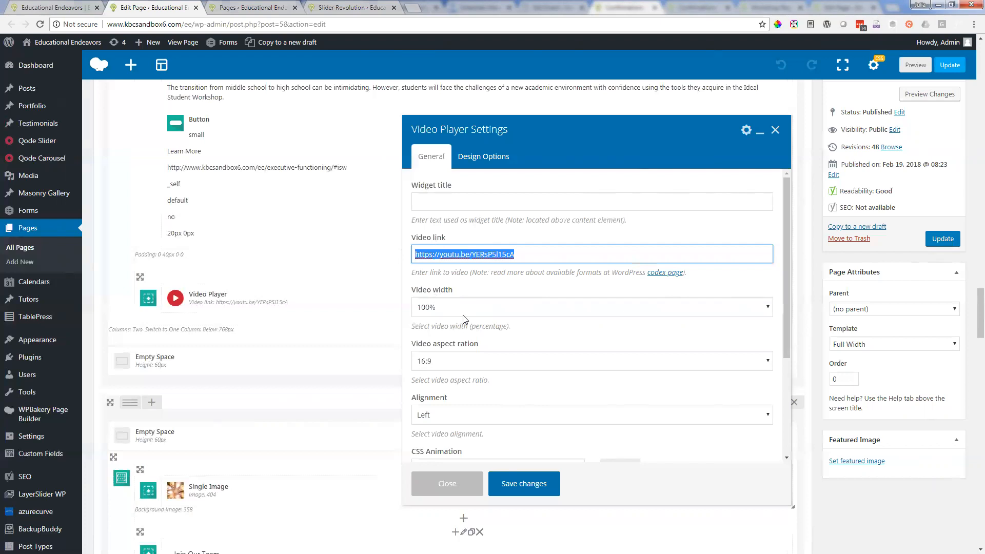
pyautogui.click(775, 130)
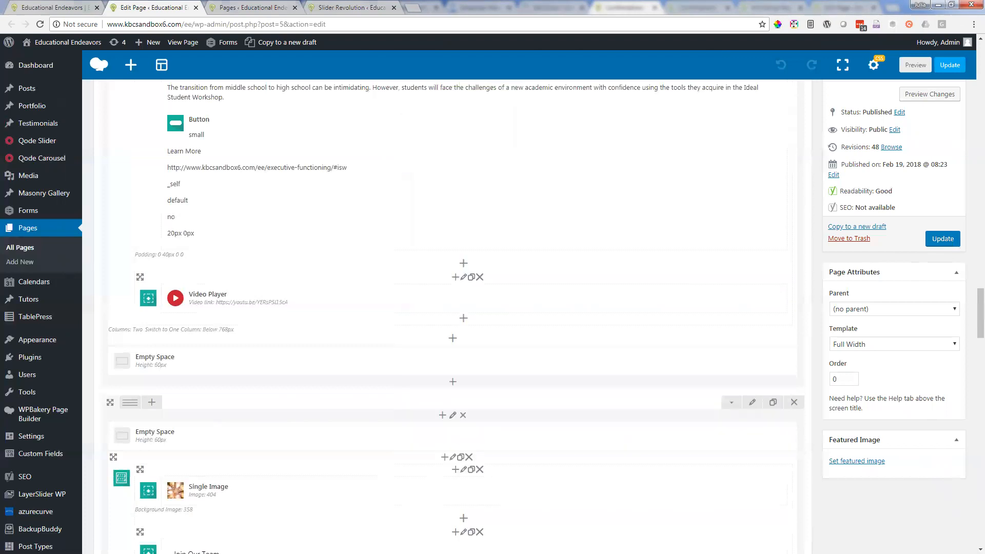
# Step: View the testimonial section on the live homepage and open the matching Testimonials Carousel's settings in the page editor
pyautogui.click(31, 3)
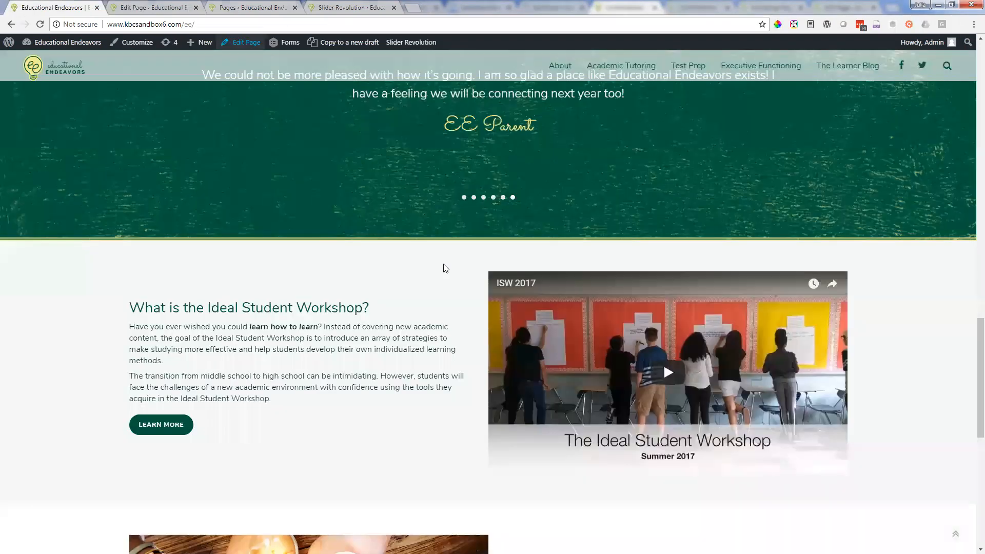
pyautogui.scroll(5, 445, 268)
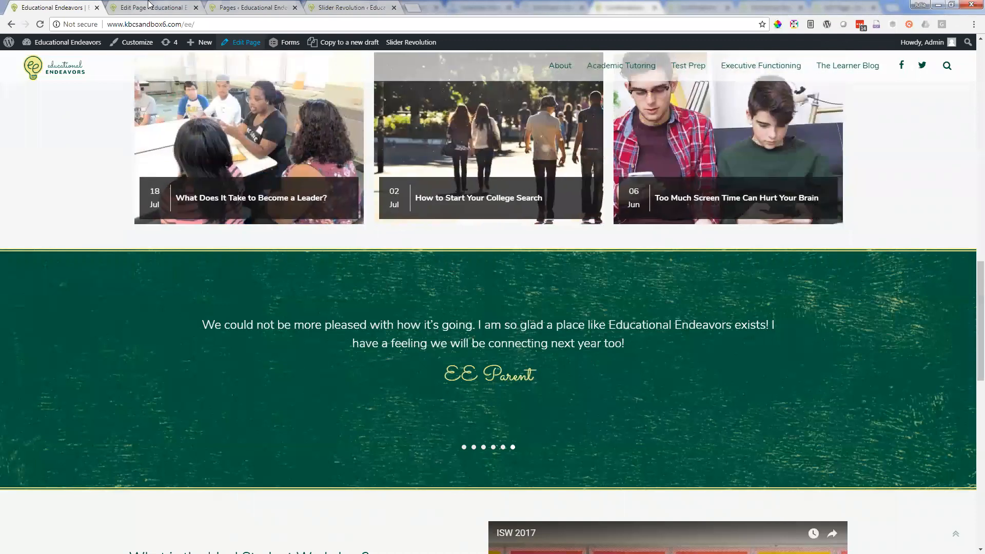
pyautogui.hotkey('ctrl', 'Tab')
pyautogui.scroll(3, 513, 393)
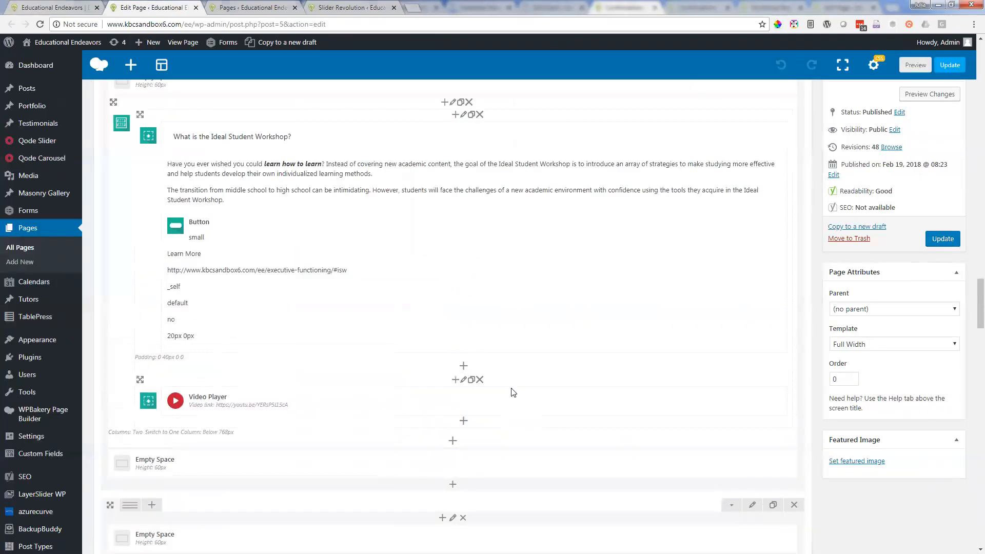
pyautogui.scroll(3, 514, 392)
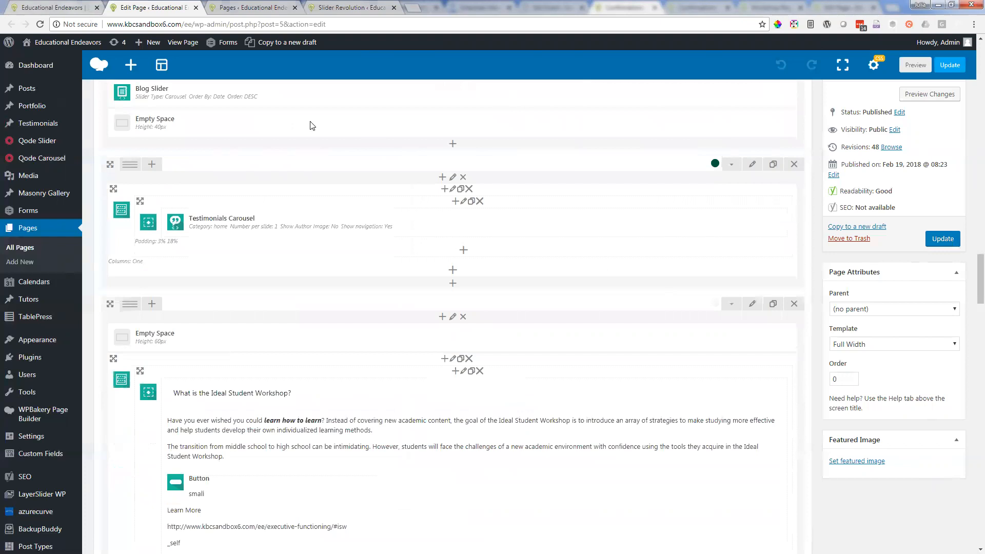
pyautogui.moveTo(497, 212)
pyautogui.moveTo(451, 220)
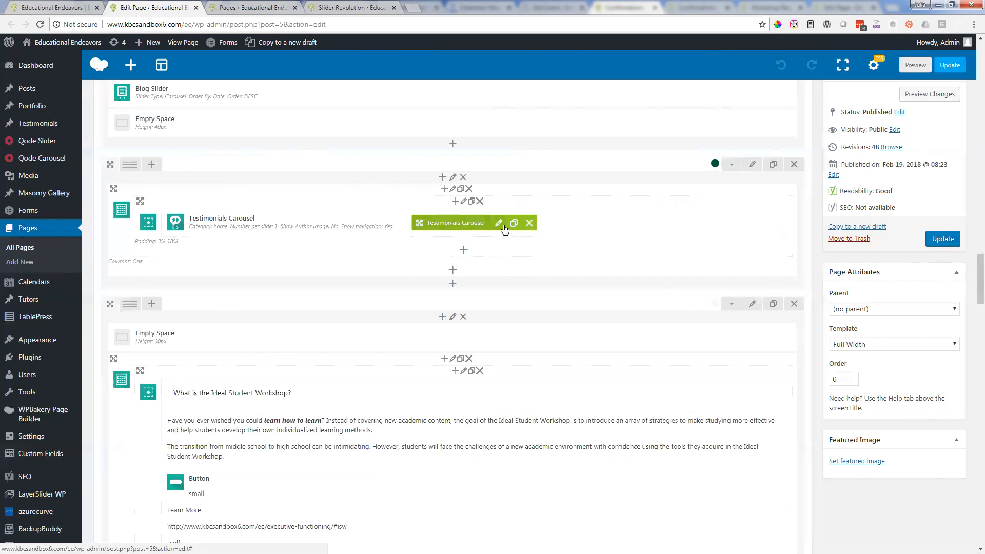
pyautogui.click(500, 226)
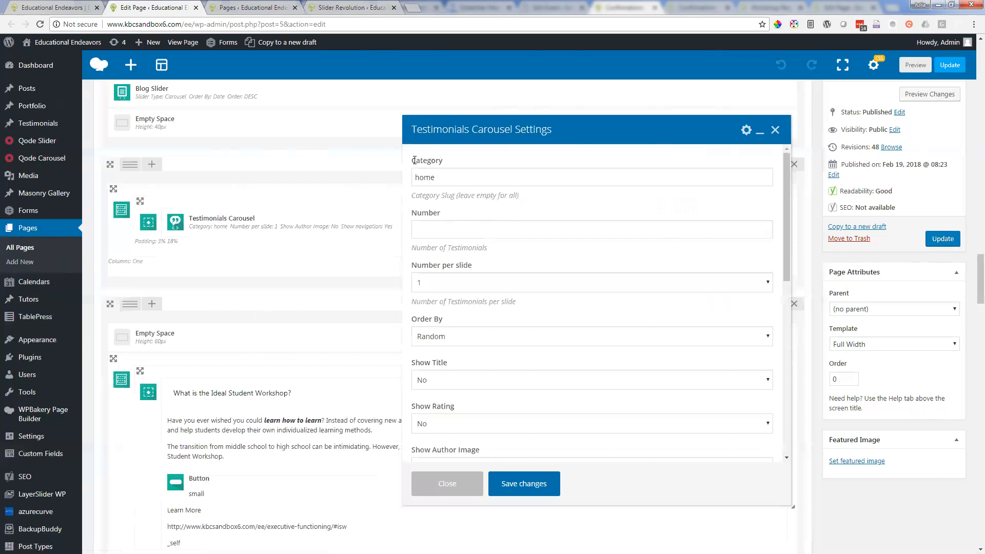
# Step: Select the carousel's category value "home" and compare the carousel settings with the testimonial section on the live homepage
pyautogui.press('Tab')
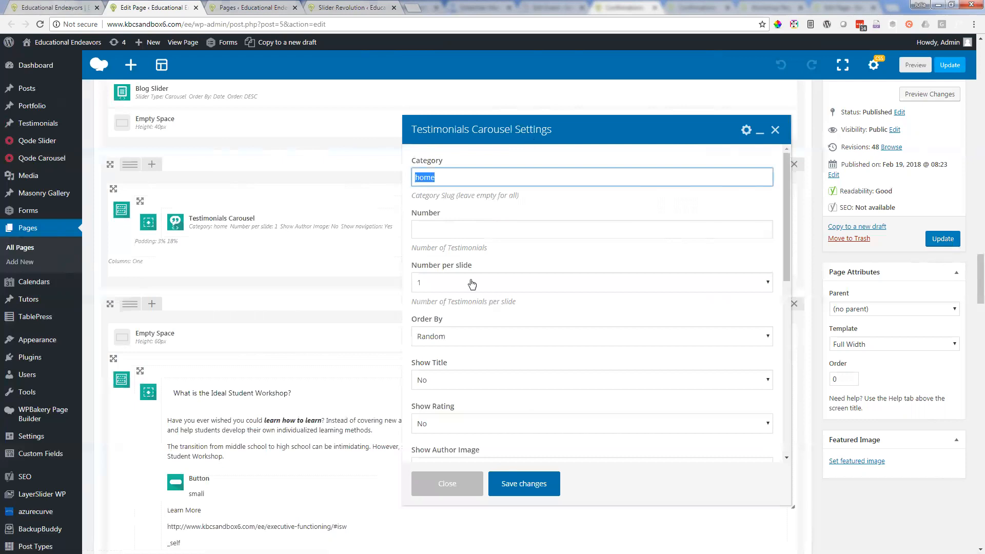
pyautogui.hotkey('ctrl', 'shift', 'Tab')
pyautogui.scroll(1, 410, 299)
pyautogui.scroll(-1, 409, 299)
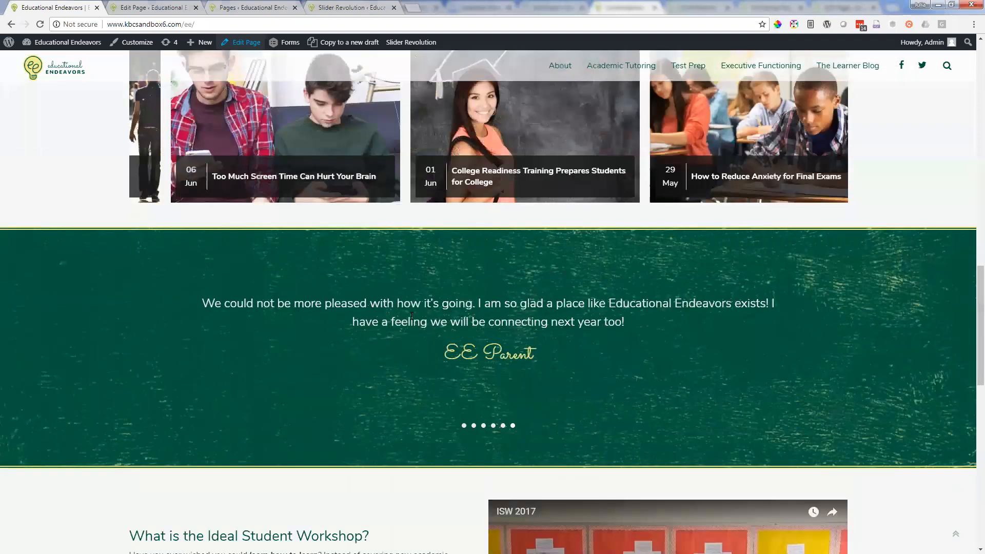
pyautogui.click(154, 6)
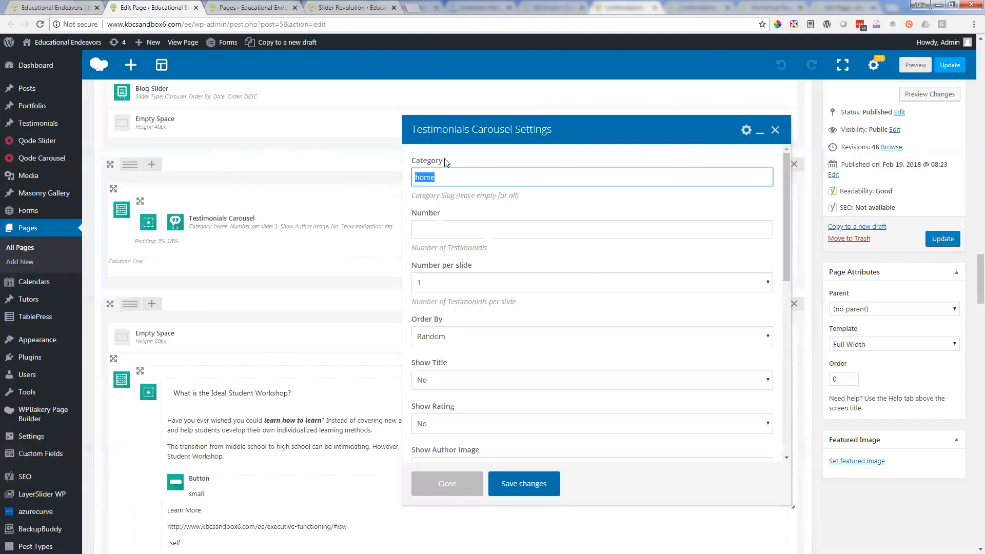
# Step: Open the Testimonials list in a new browser tab and switch to it
pyautogui.moveTo(38, 123)
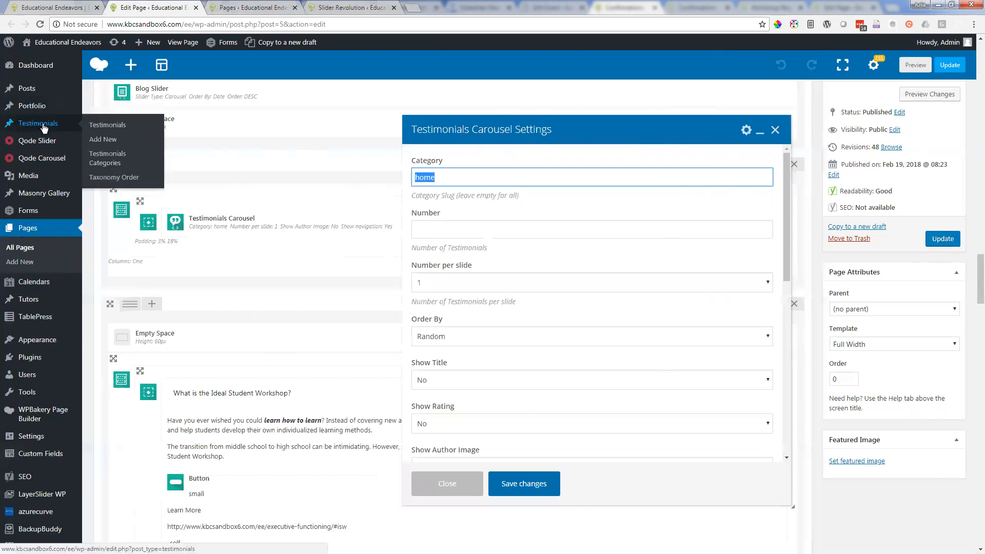
pyautogui.rightClick(43, 127)
pyautogui.click(73, 132)
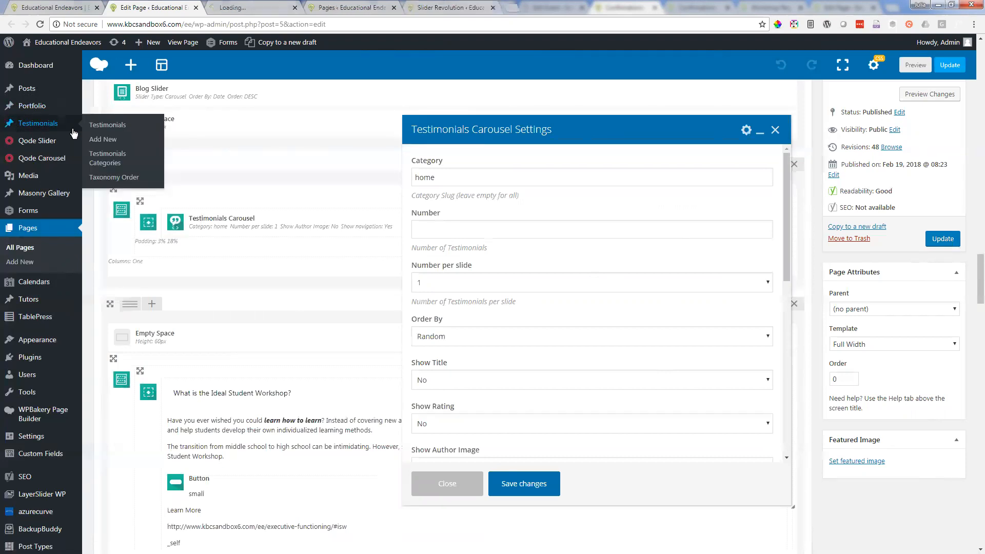
pyautogui.click(244, 5)
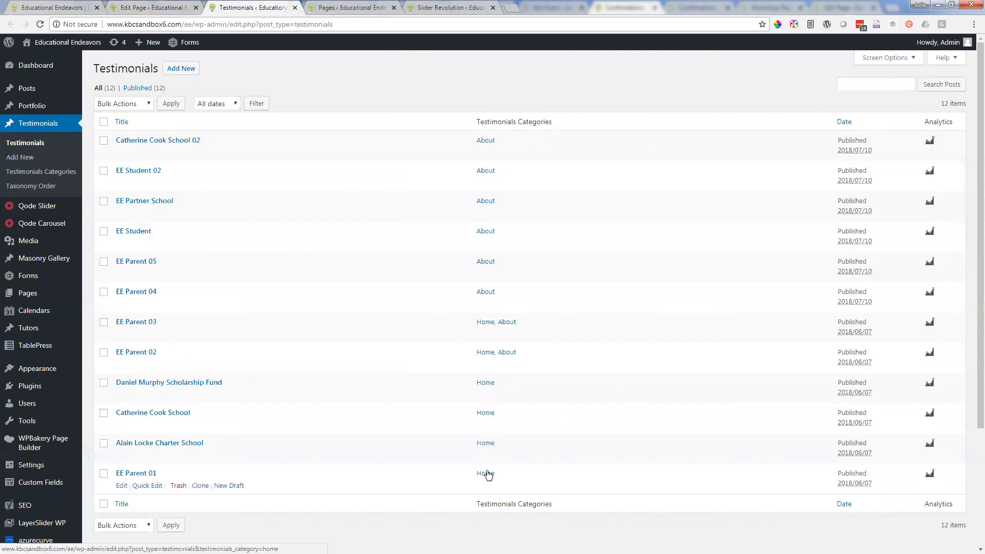
# Step: Compare the categories in the Testimonials list with the live testimonial section and the carousel's category setting
pyautogui.click(72, 6)
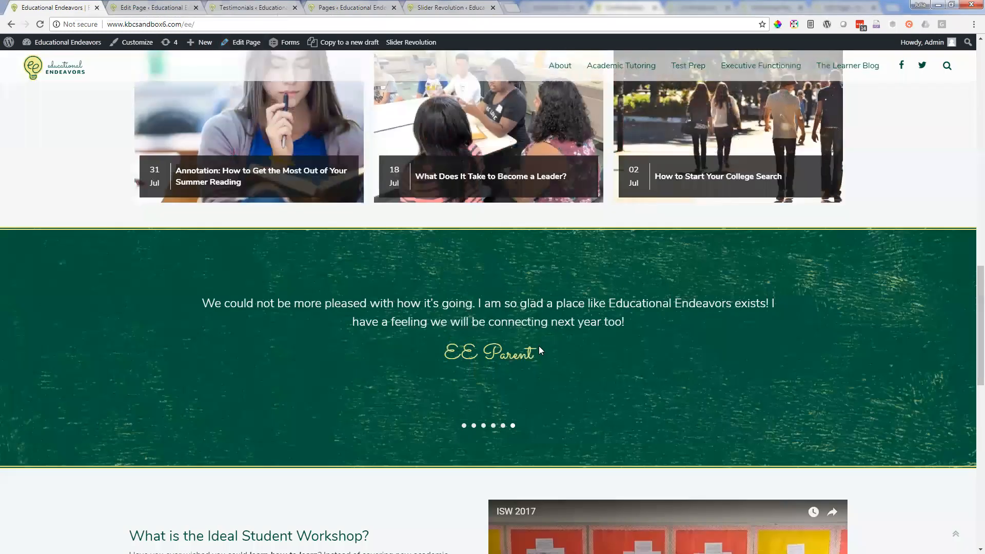
pyautogui.click(234, 6)
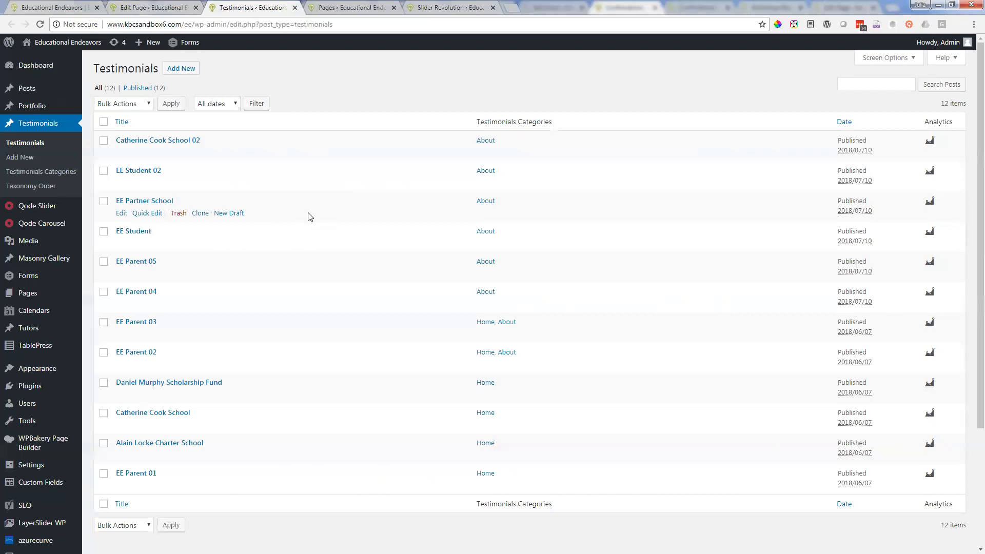
pyautogui.click(136, 6)
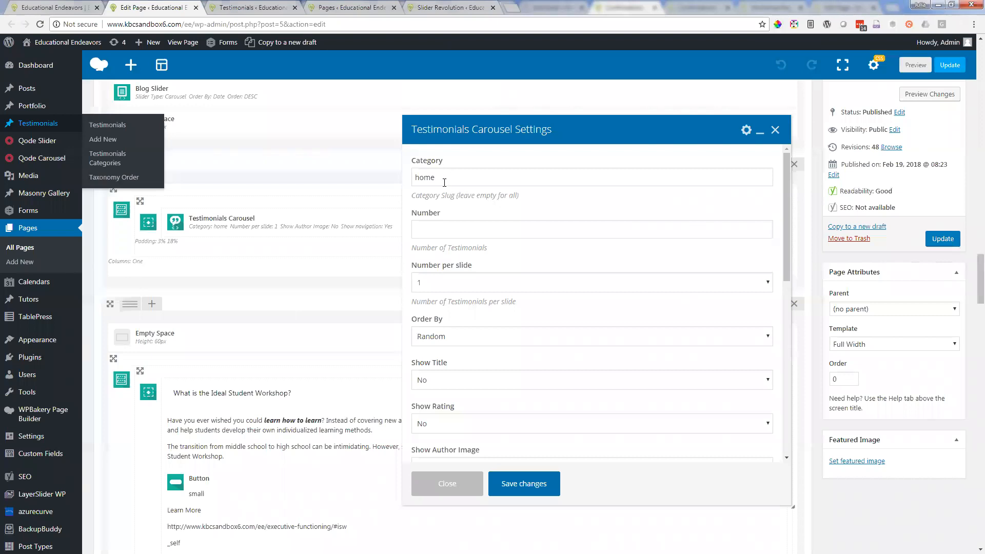
pyautogui.click(342, 5)
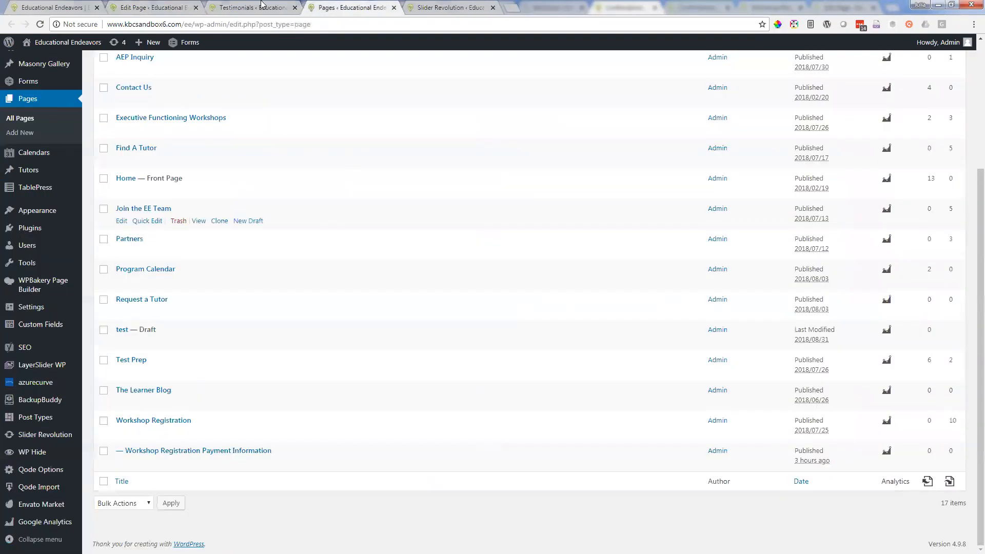
pyautogui.hotkey('ctrl', 'shift', 'Tab')
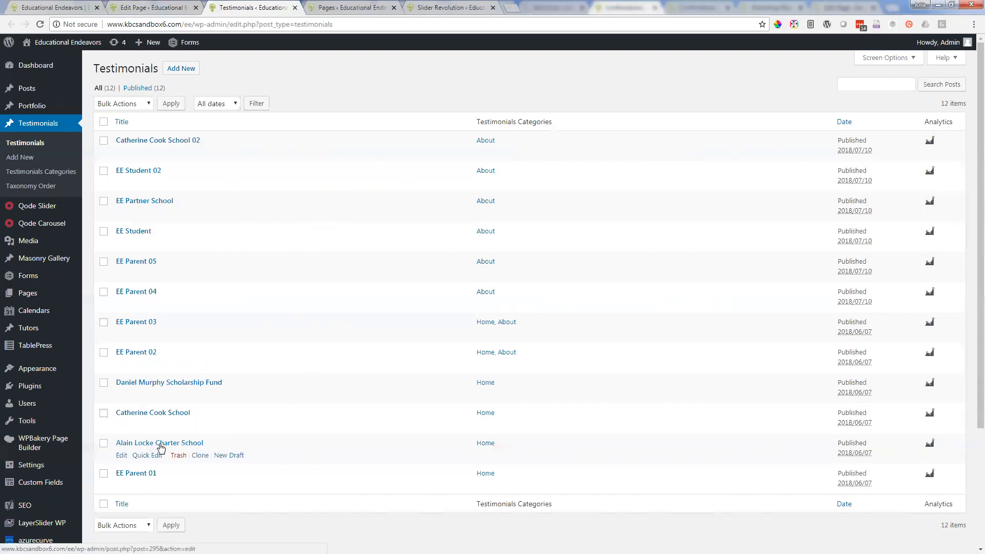
# Step: Open the Alain Locke Charter School testimonial for editing, try adding filler words at the end of its text, and remove them
pyautogui.click(182, 444)
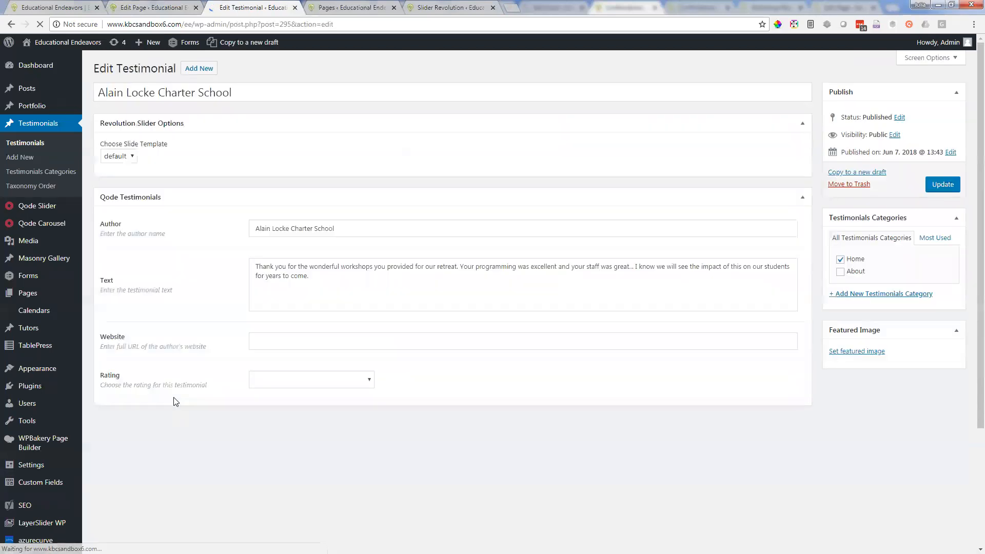
pyautogui.click(344, 277)
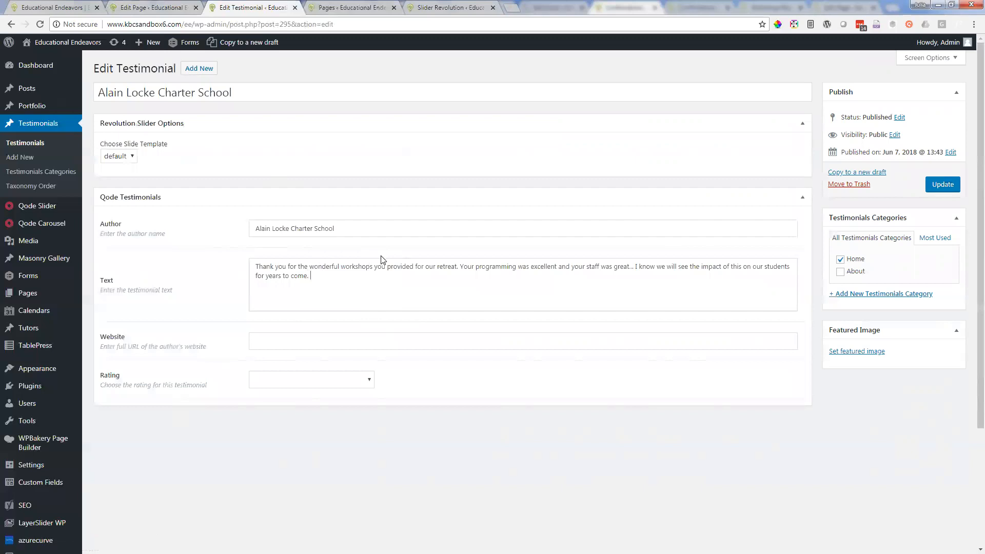
pyautogui.write('vnurnergoeir')
pyautogui.press('BackSpace')
pyautogui.press('BackSpace')
pyautogui.press('BackSpace')
pyautogui.press('BackSpace')
pyautogui.press('BackSpace')
pyautogui.press('BackSpace')
pyautogui.press('BackSpace')
pyautogui.press('BackSpace')
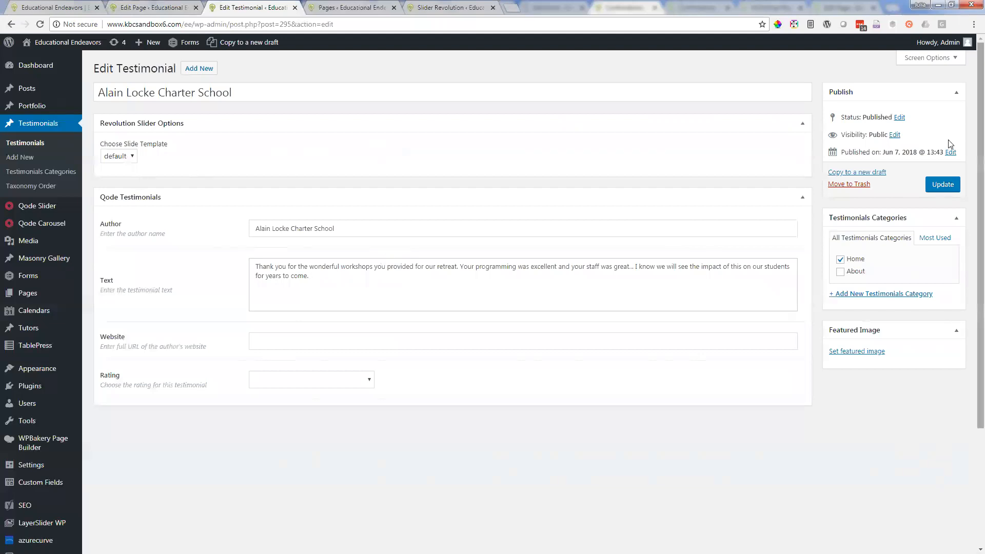
# Step: Revisit the live testimonial section and the Testimonials Carousel settings, and return to the Alain Locke Charter School testimonial
pyautogui.click(41, 6)
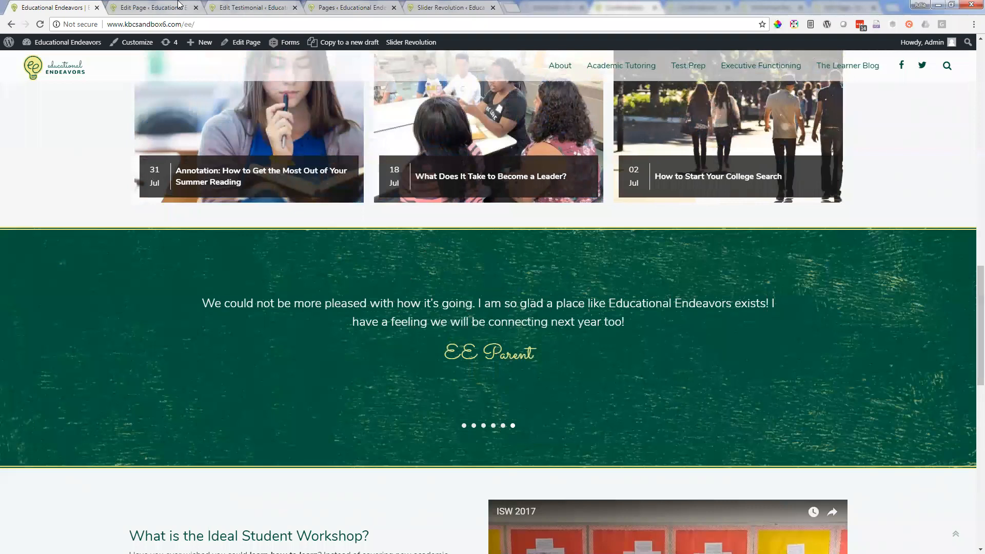
pyautogui.click(154, 8)
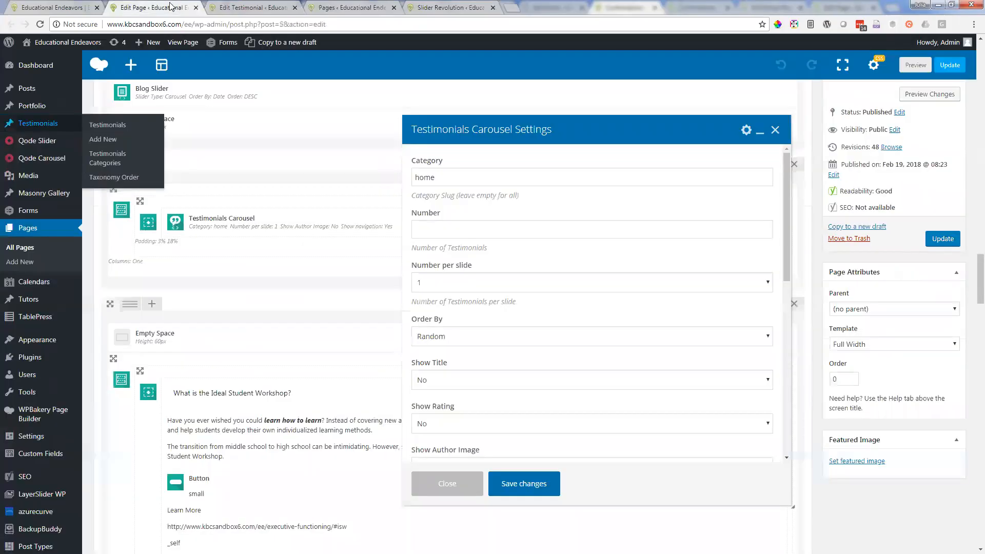
pyautogui.click(231, 6)
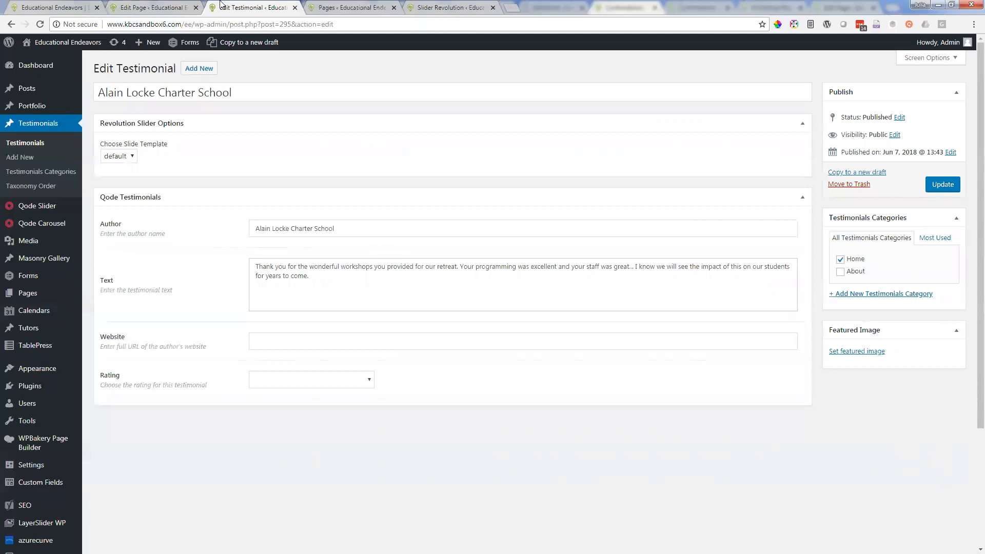
# Step: Start a new testimonial and enter the person's full name as its title, checking the live testimonial section for reference
pyautogui.click(207, 68)
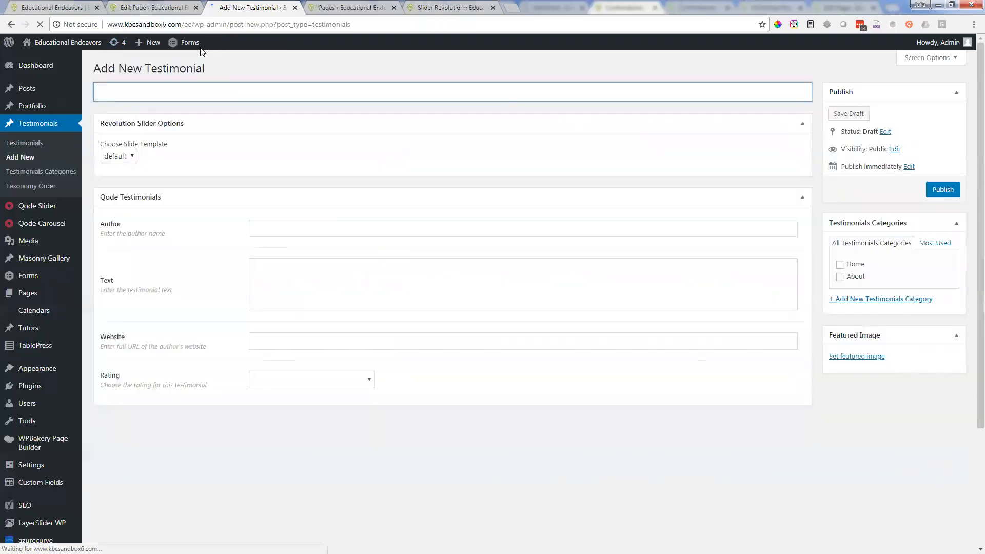
pyautogui.moveTo(201, 51)
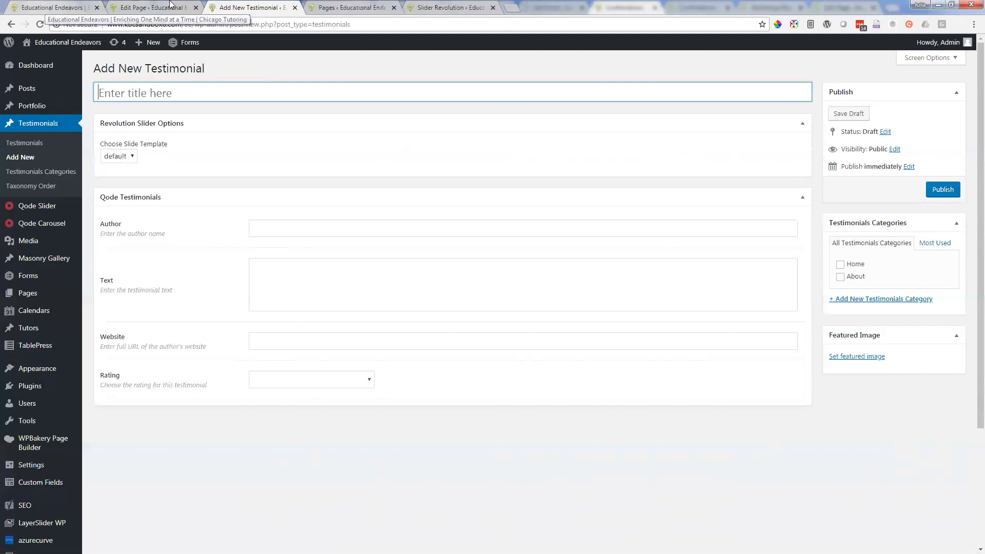
pyautogui.click(45, 7)
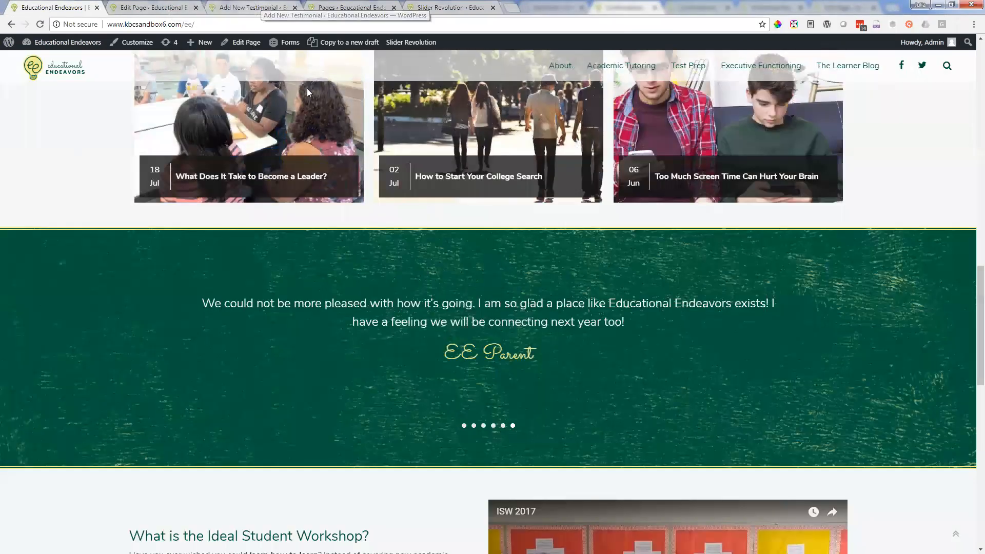
pyautogui.click(252, 5)
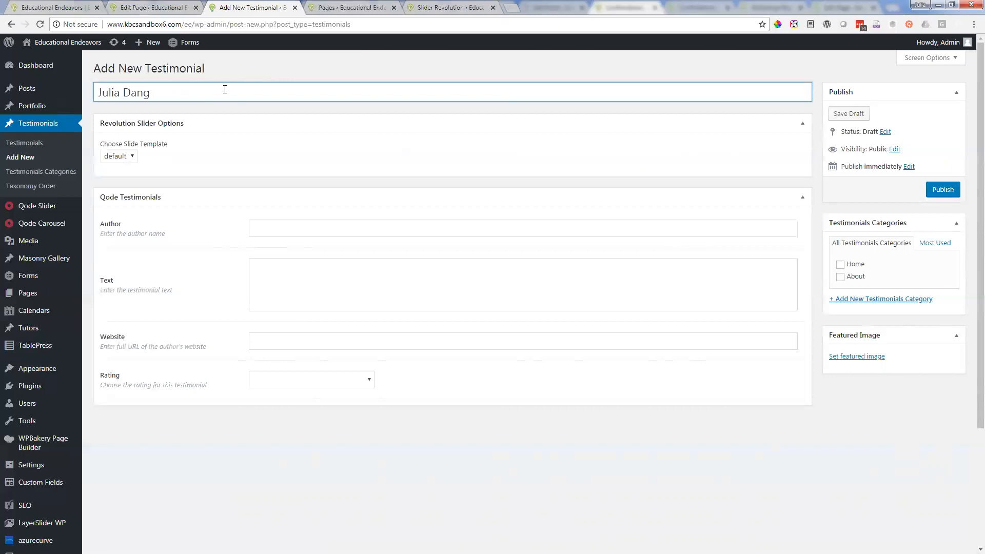
pyautogui.press('Tab')
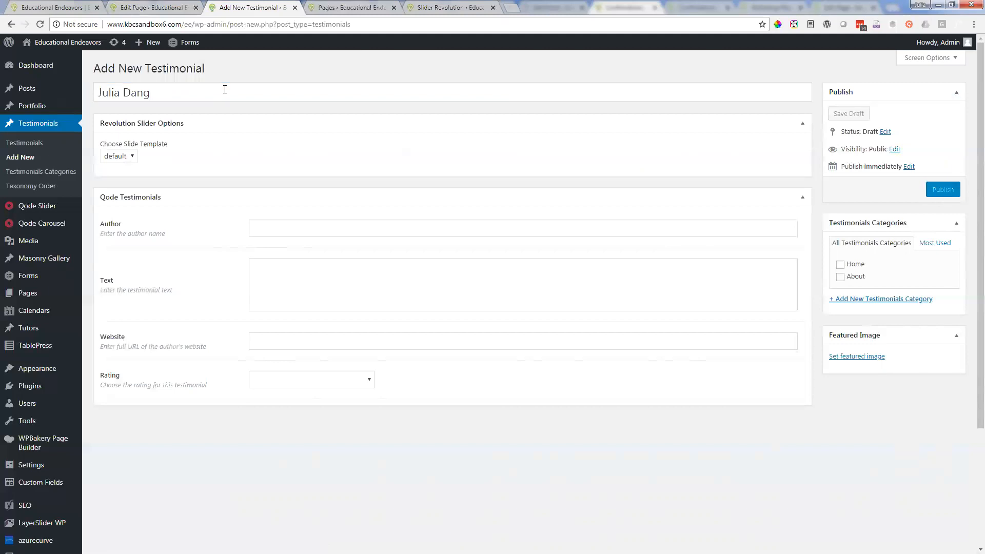
# Step: Enter the person's full name as the new testimonial's author and assign it to the Home category
pyautogui.click(299, 224)
pyautogui.click(62, 8)
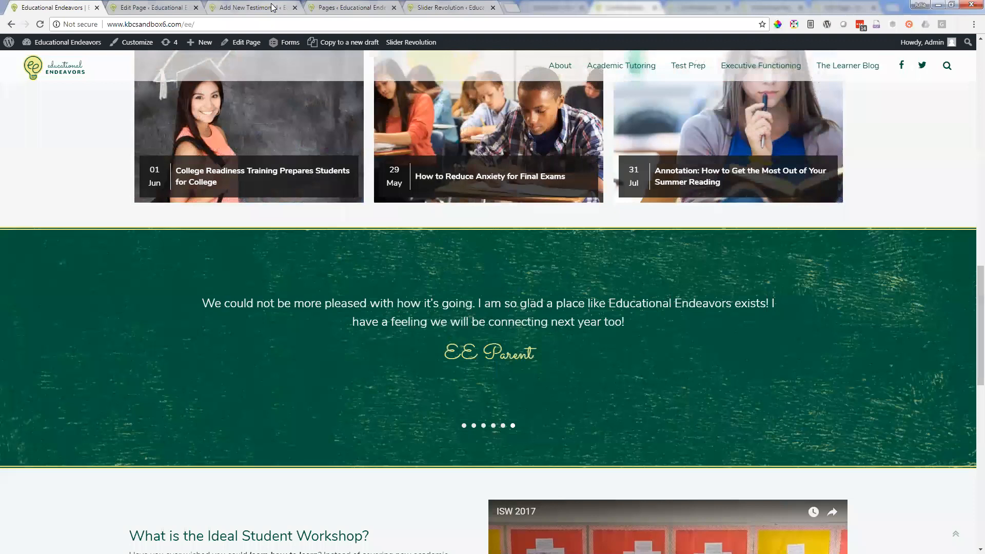
pyautogui.click(273, 8)
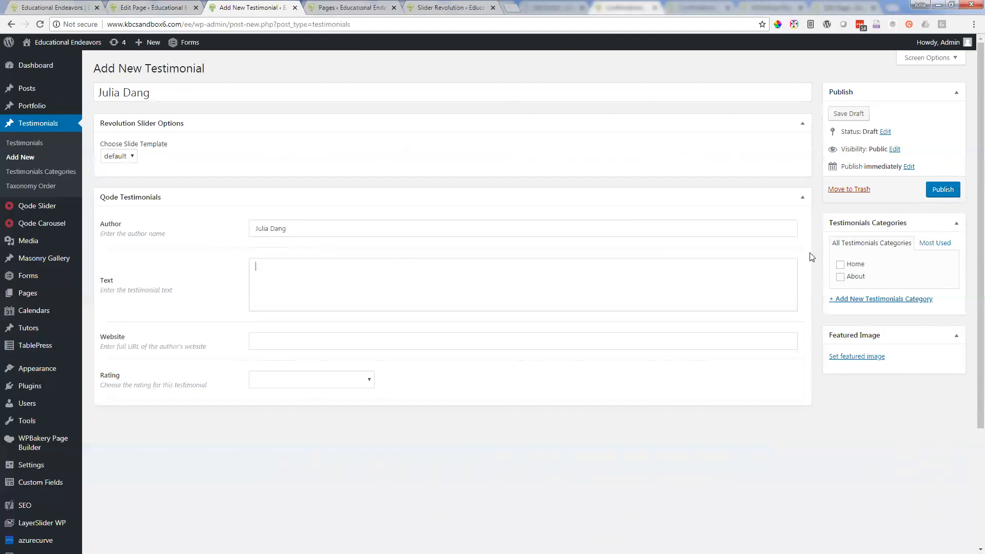
pyautogui.click(840, 265)
# Step: Return to the Testimonials Carousel settings on the homepage and review the Order By options
pyautogui.click(159, 7)
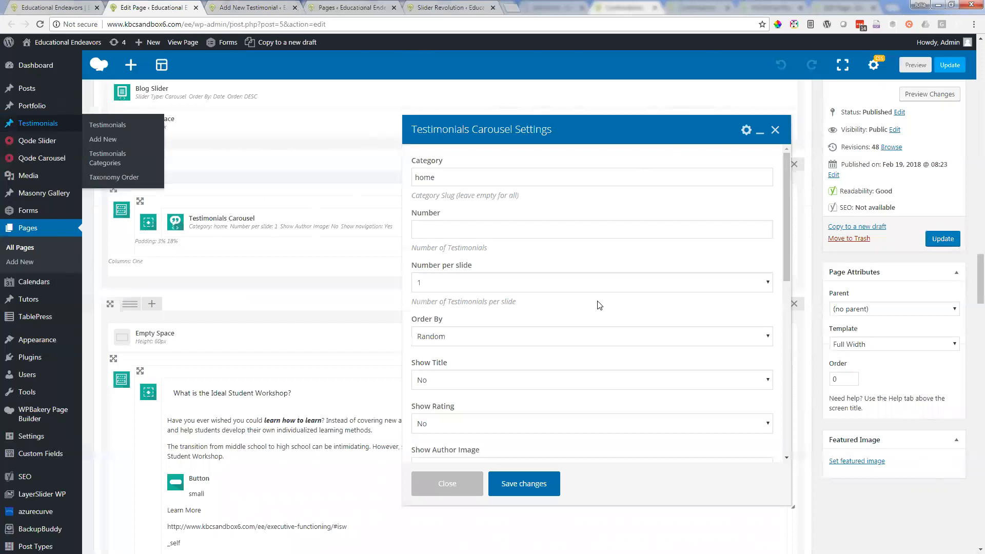
pyautogui.scroll(-2, 598, 303)
pyautogui.scroll(2, 585, 293)
pyautogui.scroll(-1, 477, 278)
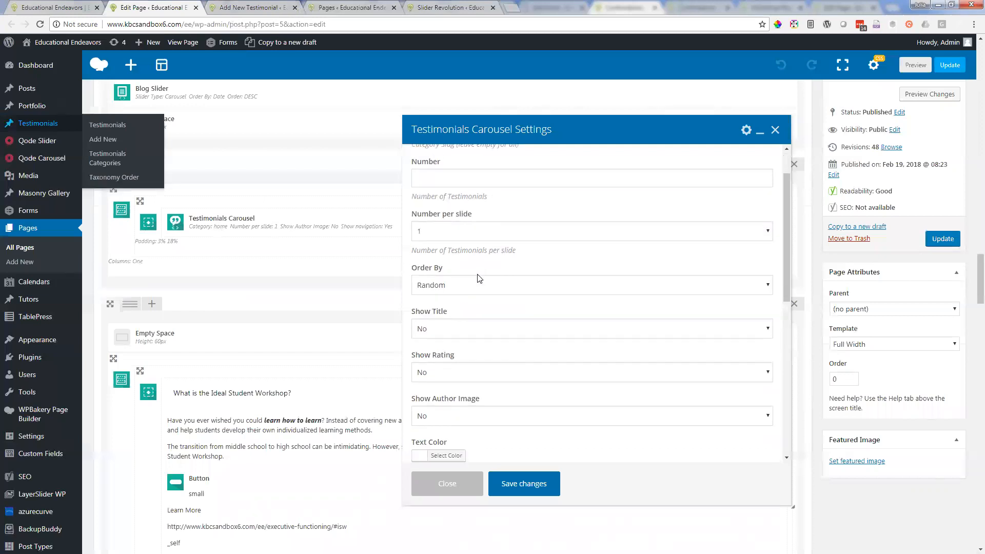
pyautogui.click(480, 285)
pyautogui.click(481, 287)
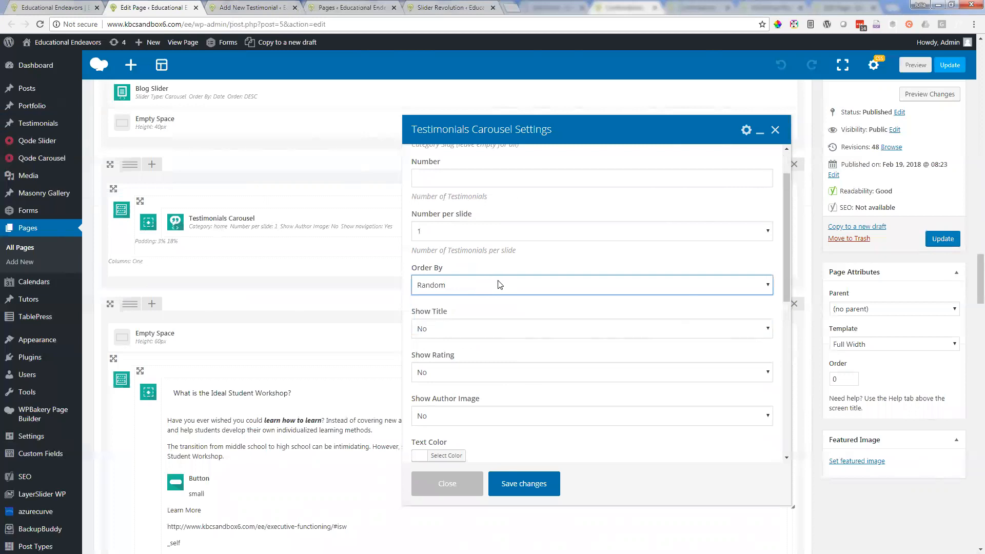
# Step: Review the carousel's display settings, including the available Show Title choices
pyautogui.scroll(-2, 497, 285)
pyautogui.scroll(-1, 495, 284)
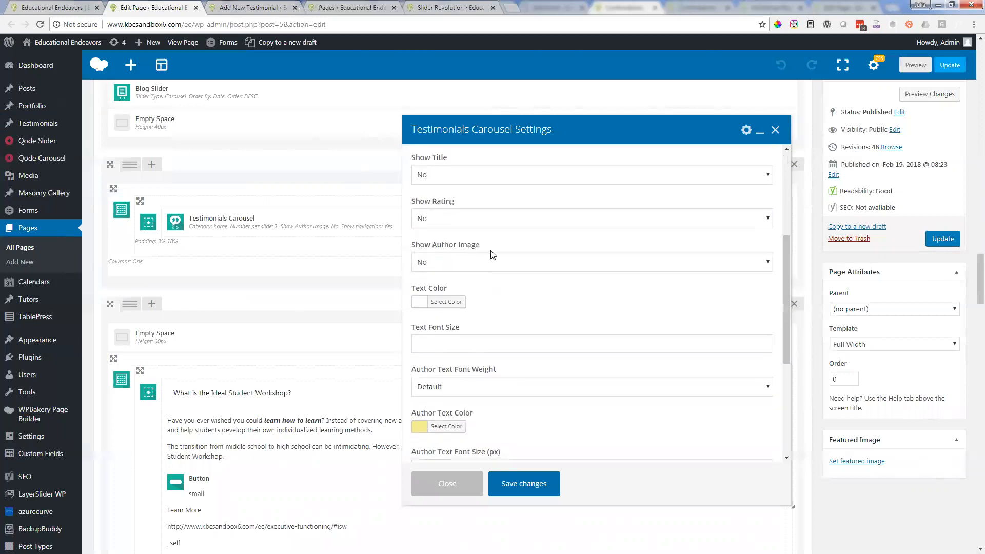
pyautogui.scroll(2, 482, 257)
pyautogui.click(452, 279)
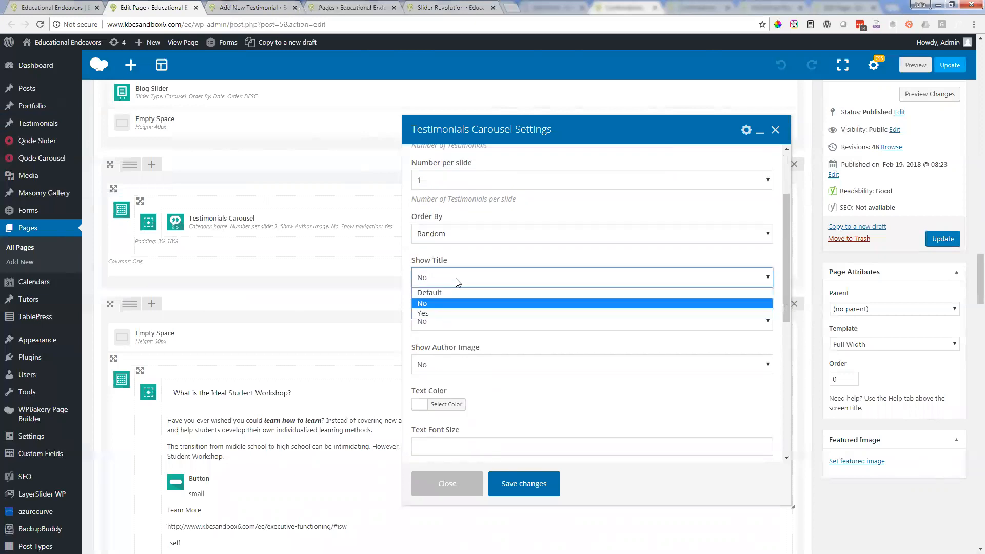
pyautogui.click(465, 281)
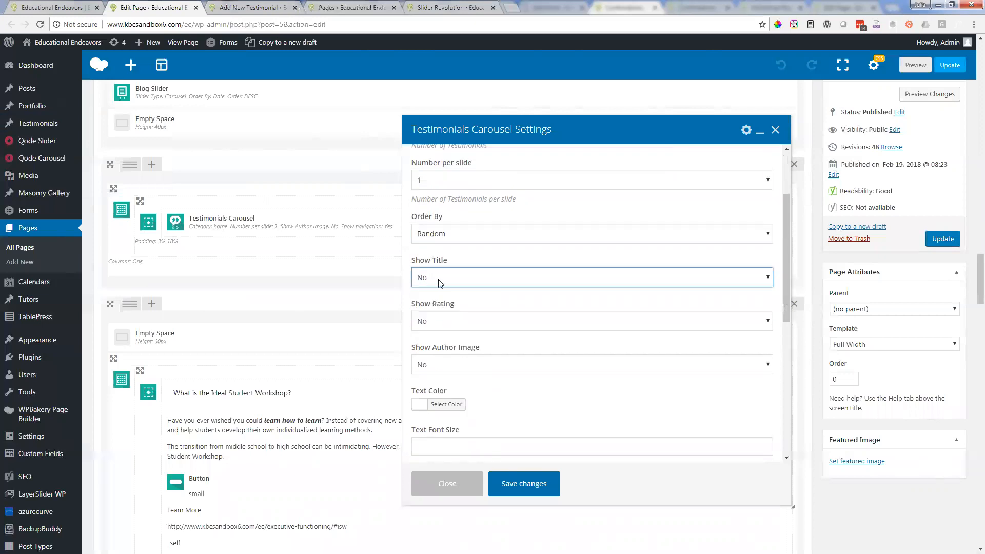
pyautogui.click(466, 284)
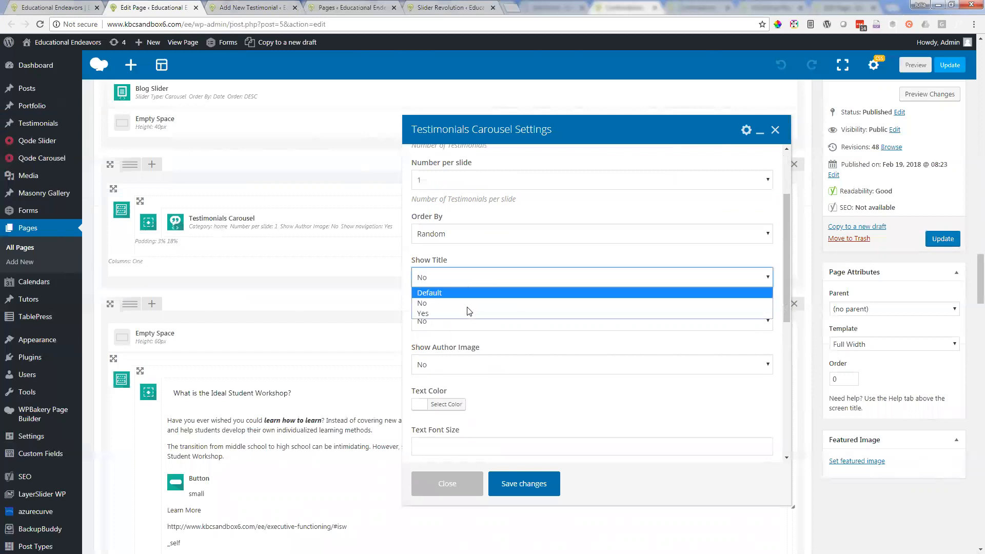
pyautogui.click(464, 281)
# Step: Examine the carousel's text styling, navigation, slideshow interval and animation speed settings
pyautogui.scroll(-5, 516, 344)
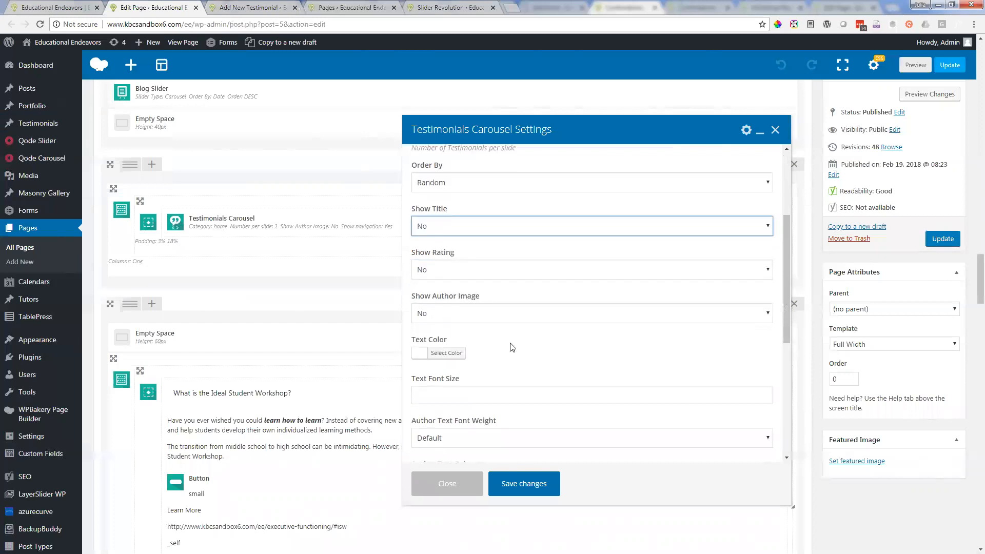
pyautogui.scroll(-5, 512, 347)
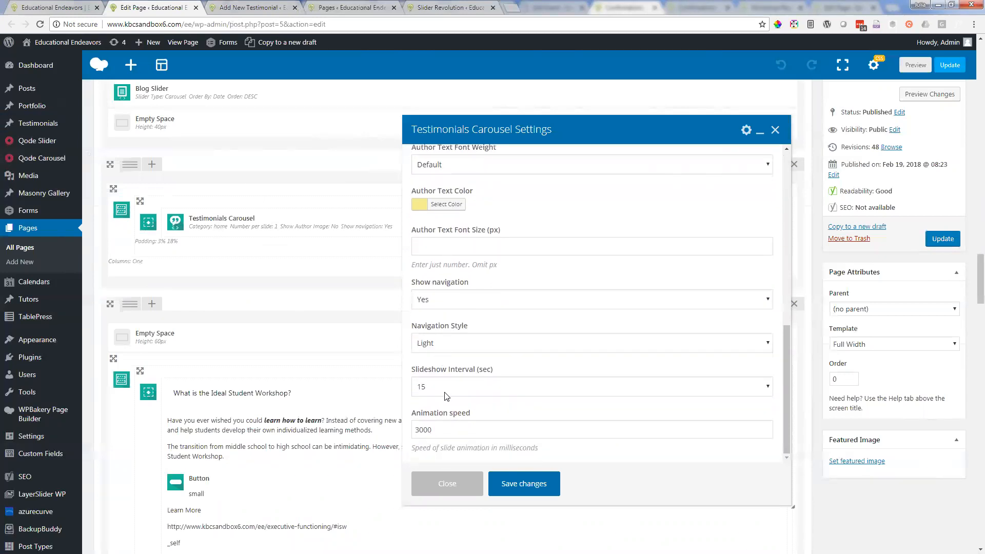
pyautogui.click(449, 389)
pyautogui.click(451, 390)
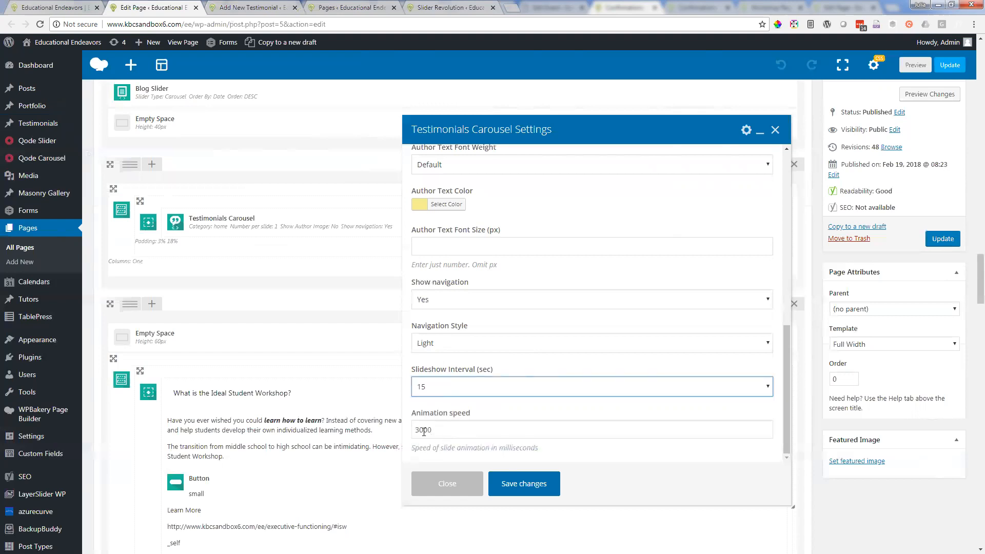
pyautogui.moveTo(420, 432); pyautogui.dragTo(480, 431)
pyautogui.click(480, 431)
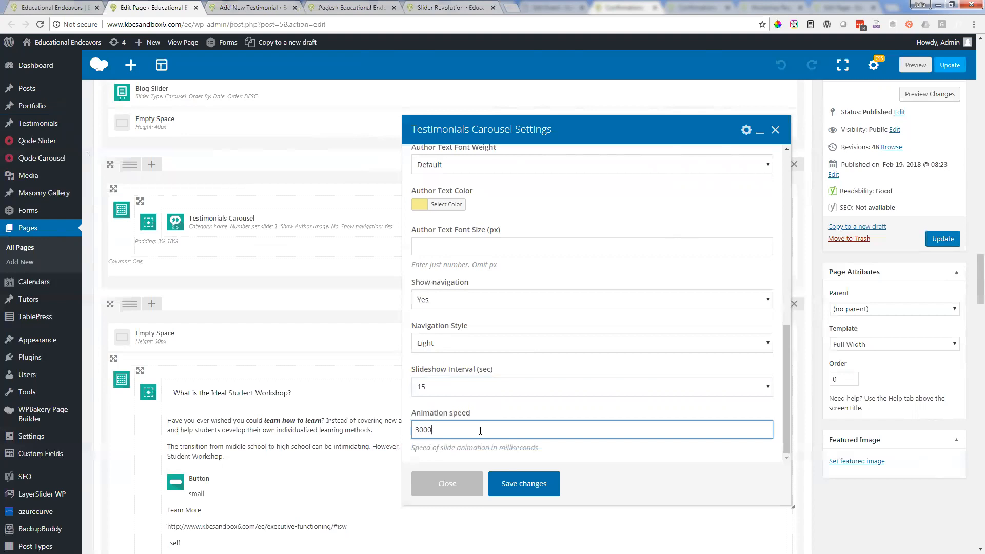
pyautogui.click(490, 450)
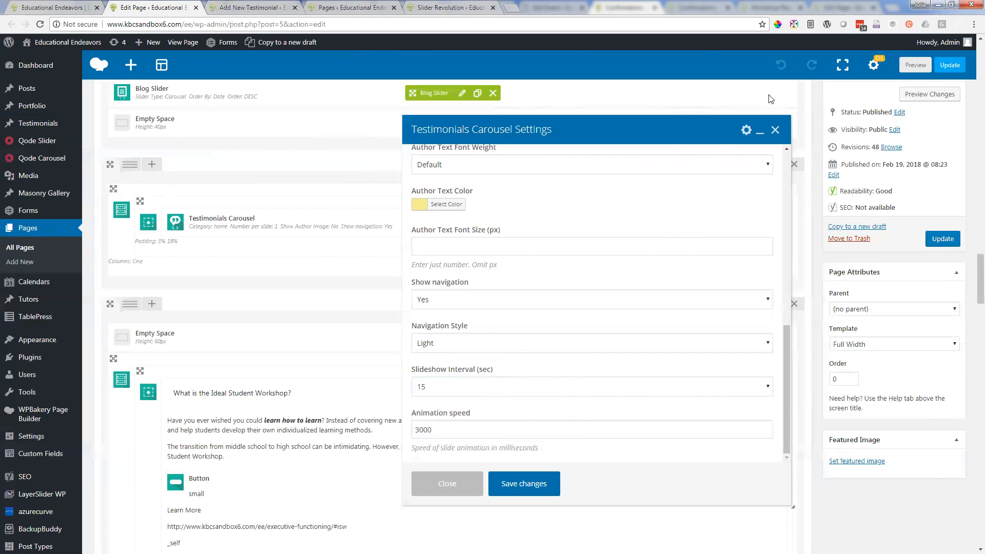
# Step: Return to the new testimonial and check which slide templates are available in the Revolution Slider Options
pyautogui.click(252, 6)
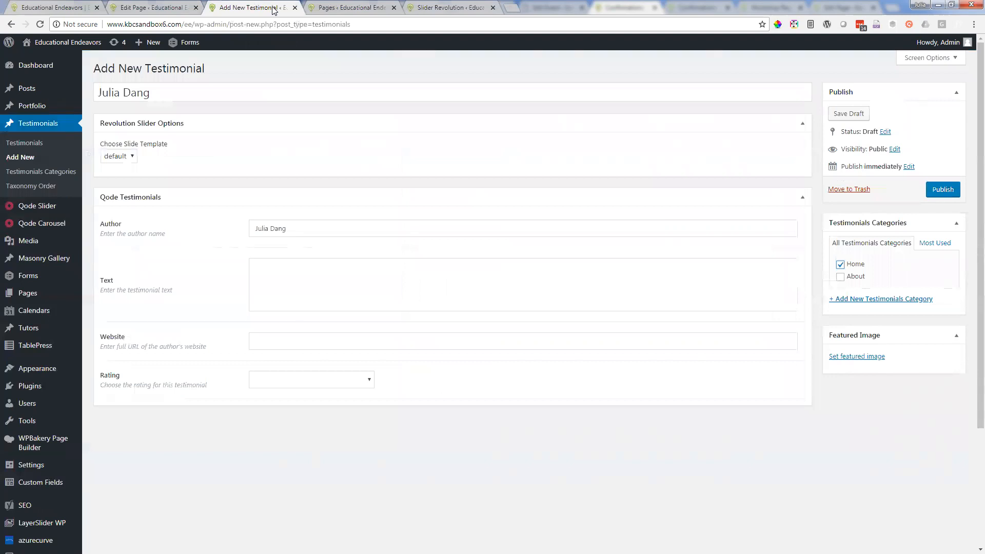
pyautogui.click(133, 156)
pyautogui.click(133, 157)
pyautogui.click(133, 157)
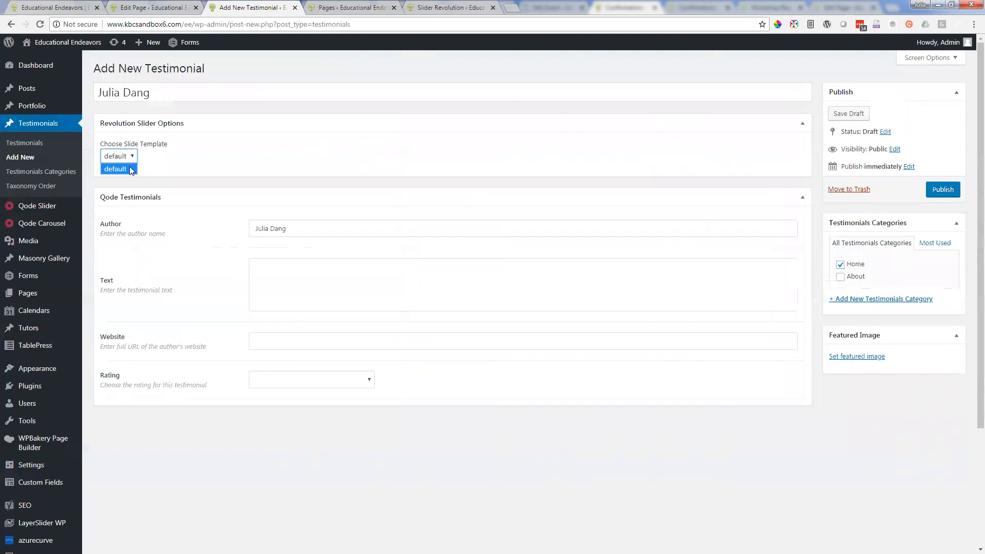
pyautogui.click(133, 159)
# Step: Load the live site in the browser tab showing Slider Revolution and return to the new testimonial
pyautogui.click(441, 7)
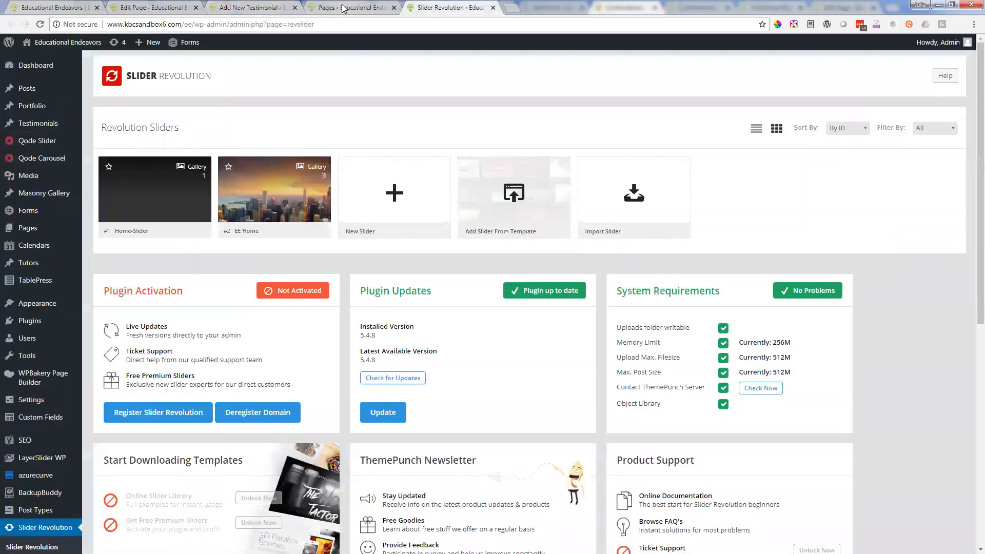
pyautogui.click(71, 43)
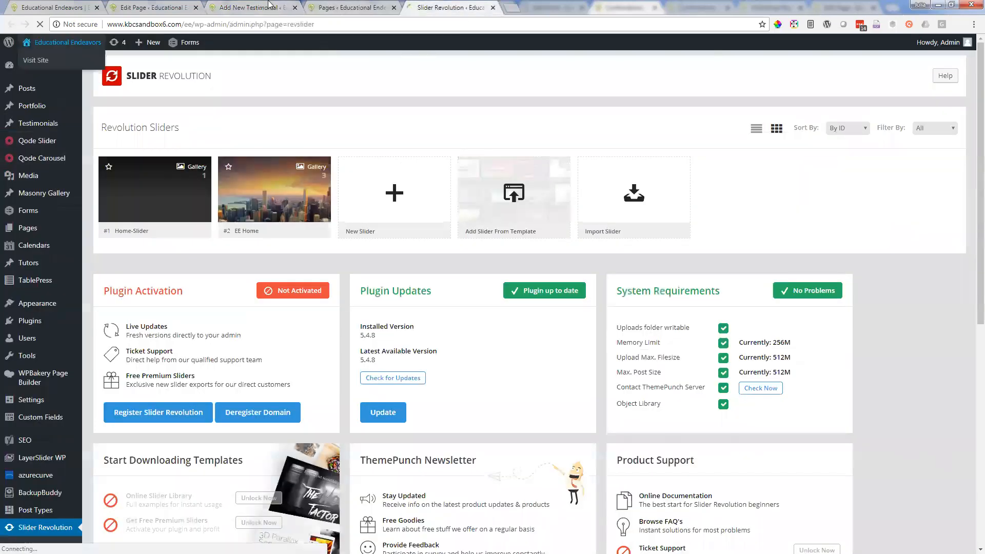
pyautogui.click(258, 9)
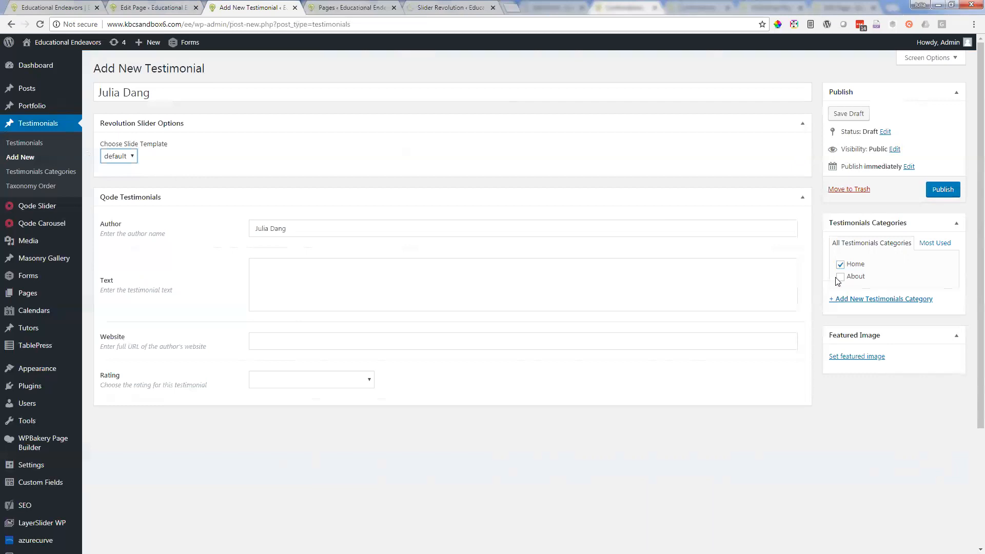
# Step: Try adding the About category, clear both Home and About, and move the new testimonial to the trash
pyautogui.click(841, 278)
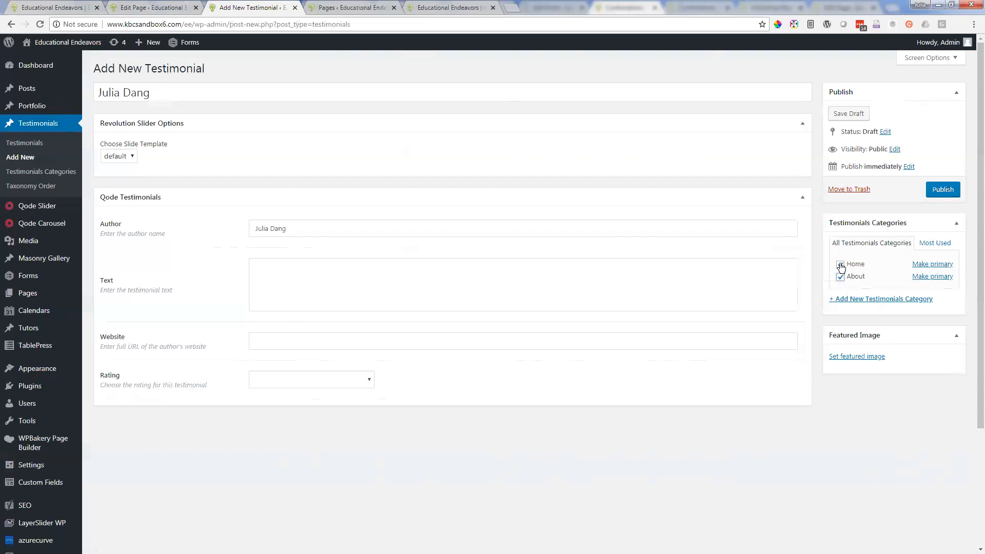
pyautogui.click(841, 265)
pyautogui.click(841, 278)
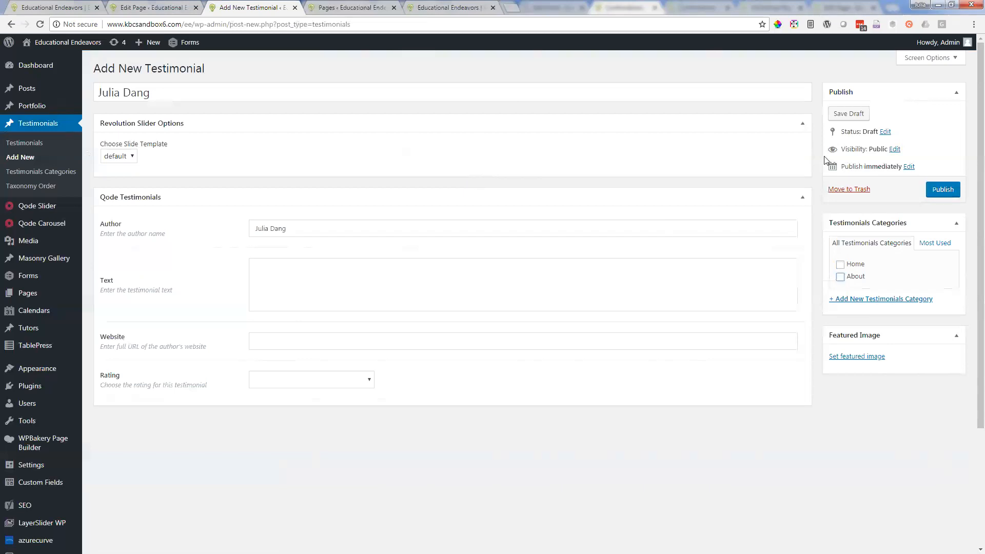
pyautogui.click(845, 190)
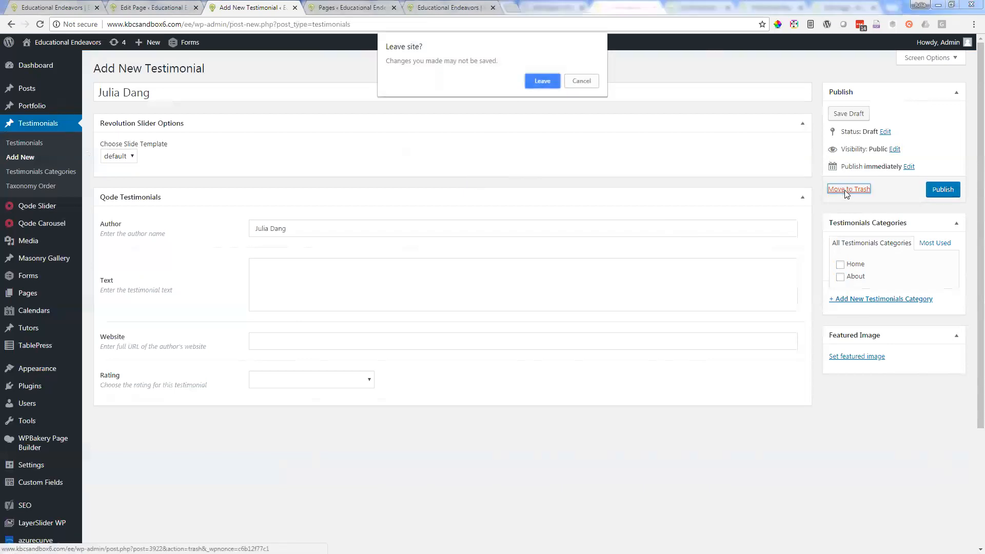
pyautogui.click(543, 80)
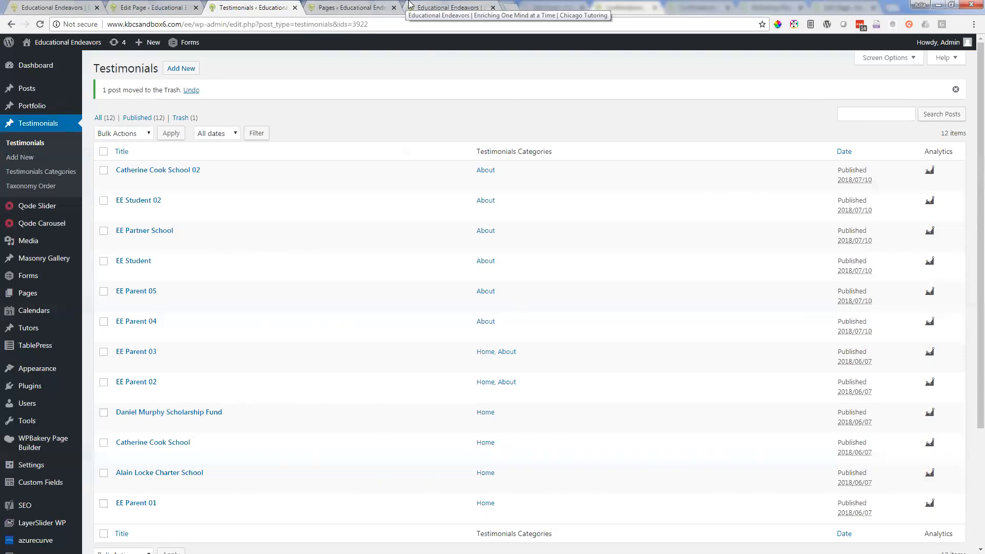
# Step: Glance at the Pages and Testimonials lists, return to the homepage editor, and close the Testimonials Carousel settings without saving
pyautogui.click(368, 6)
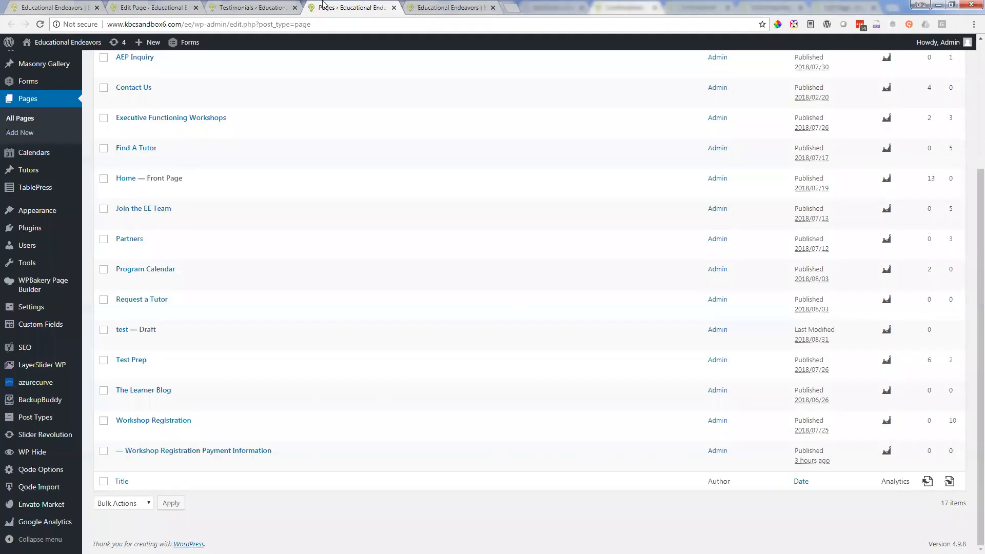
pyautogui.click(265, 7)
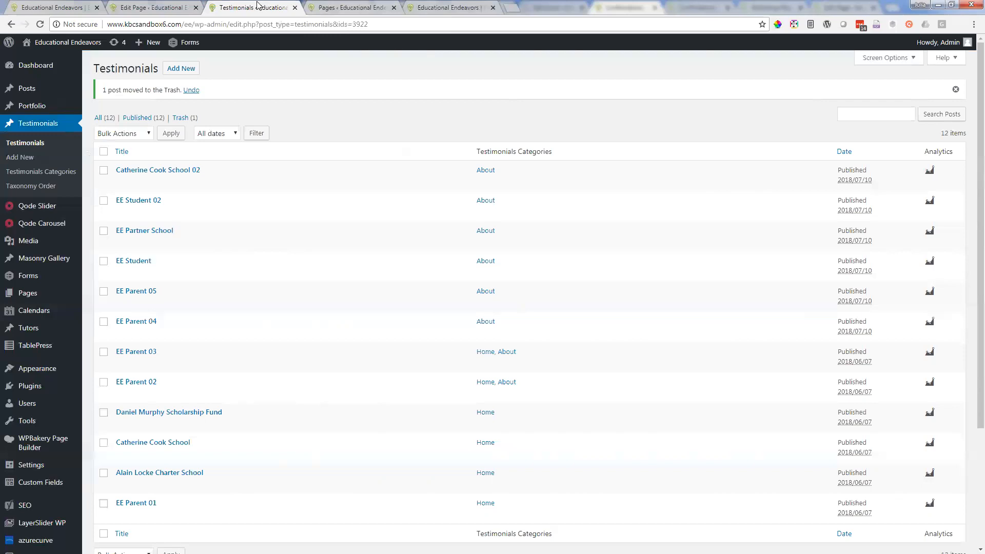
pyautogui.click(138, 7)
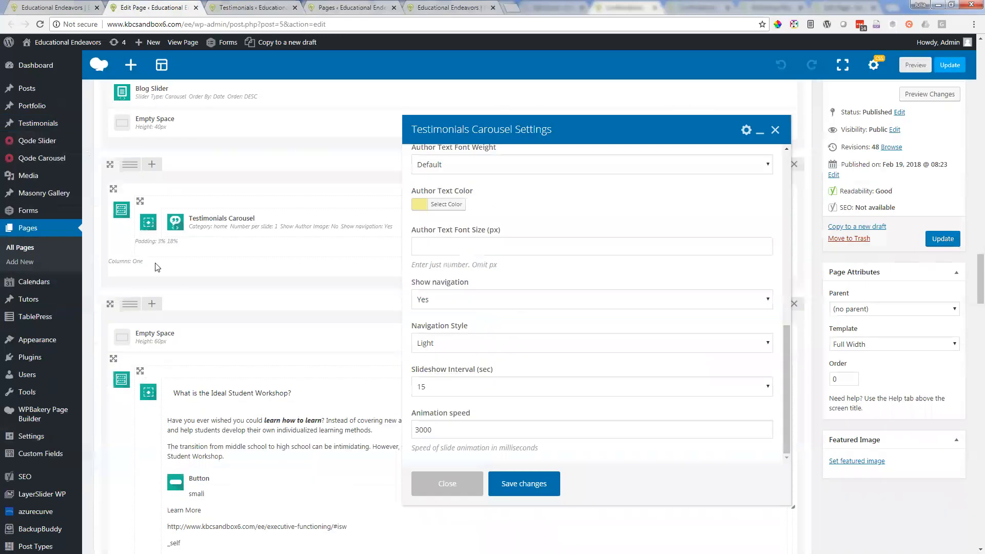
pyautogui.click(776, 129)
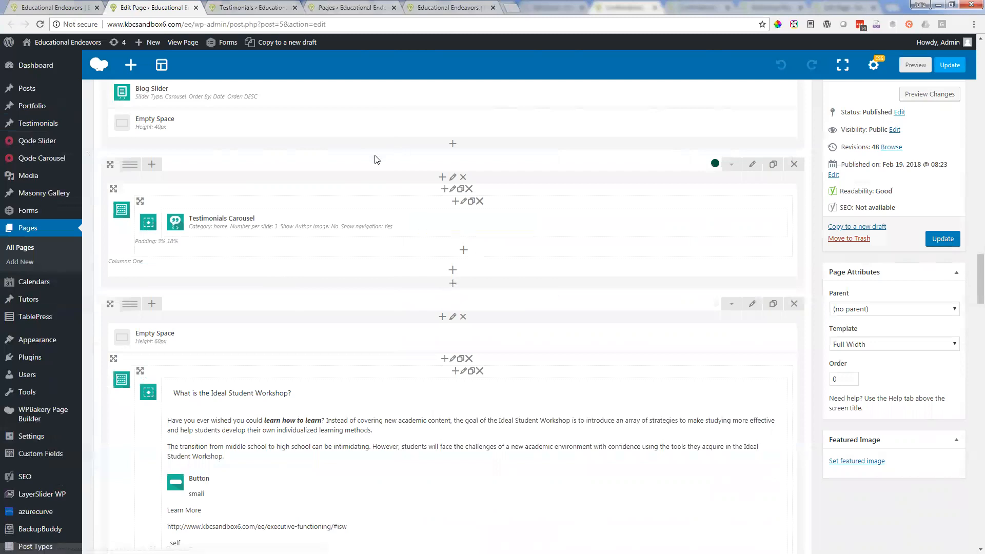
# Step: Open the element picker for the row containing the Testimonials Carousel, browse the elements, and search for "test"
pyautogui.click(454, 285)
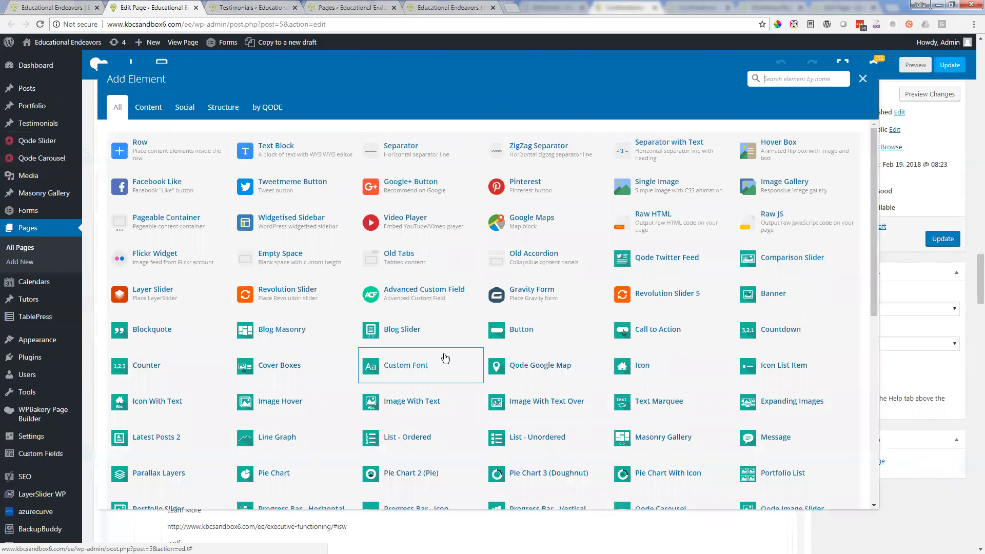
pyautogui.scroll(-3, 445, 359)
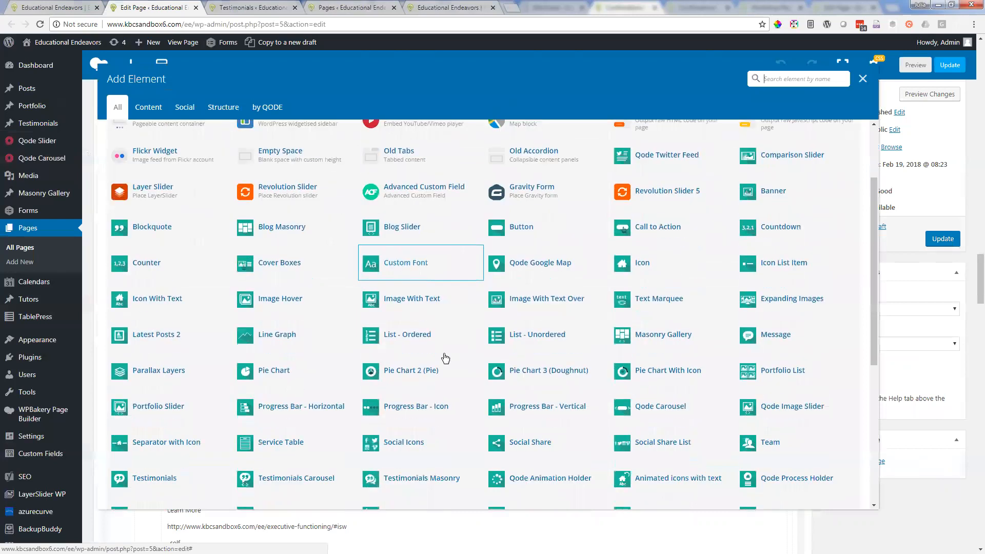
pyautogui.scroll(3, 449, 352)
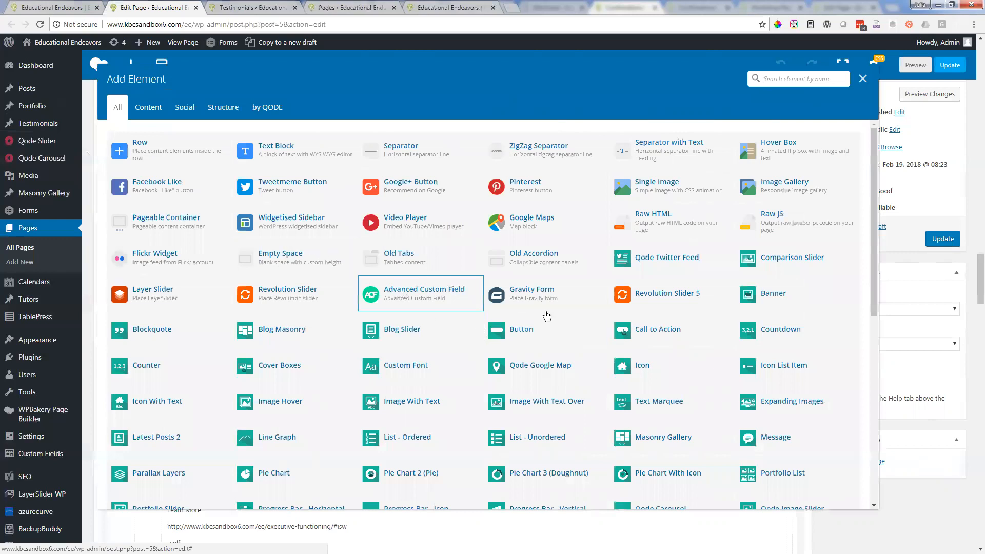
pyautogui.write('test')
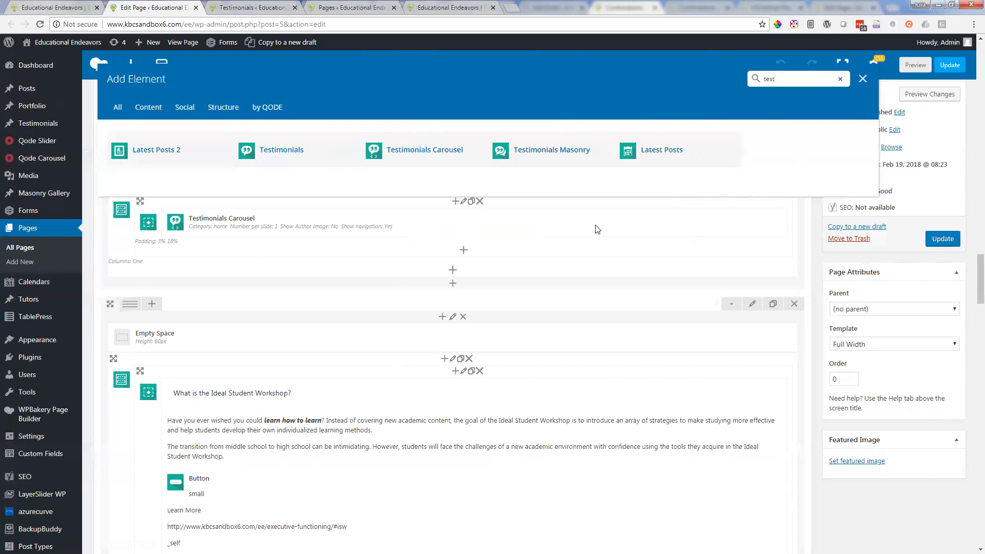
# Step: Show the last testimonial in the live homepage carousel and return to the element search in the page editor
pyautogui.hotkey('ctrl', 'shift', 'Tab')
pyautogui.click(514, 426)
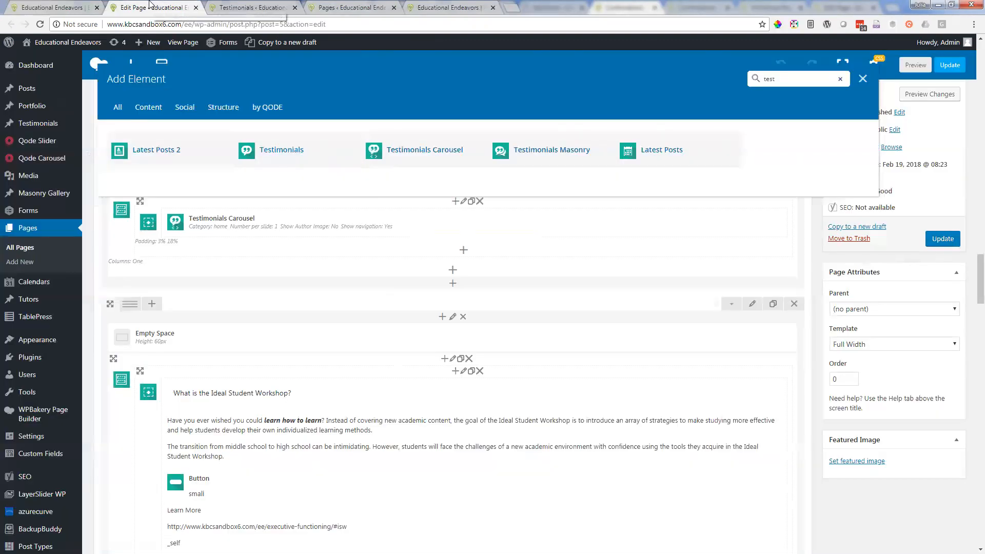
pyautogui.click(152, 6)
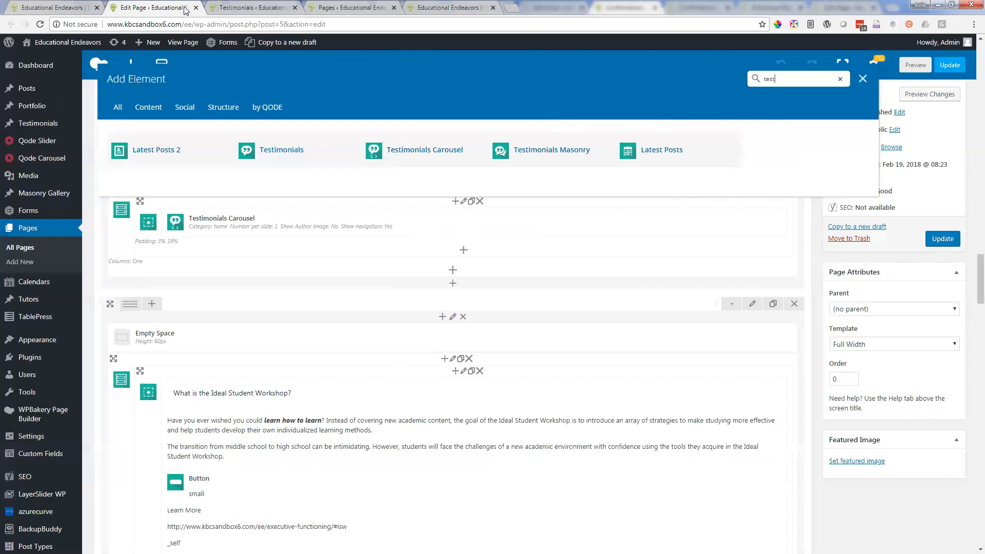
# Step: Close the element picker without adding anything and return to the Blog Slider and Testimonials Carousel rows
pyautogui.click(841, 79)
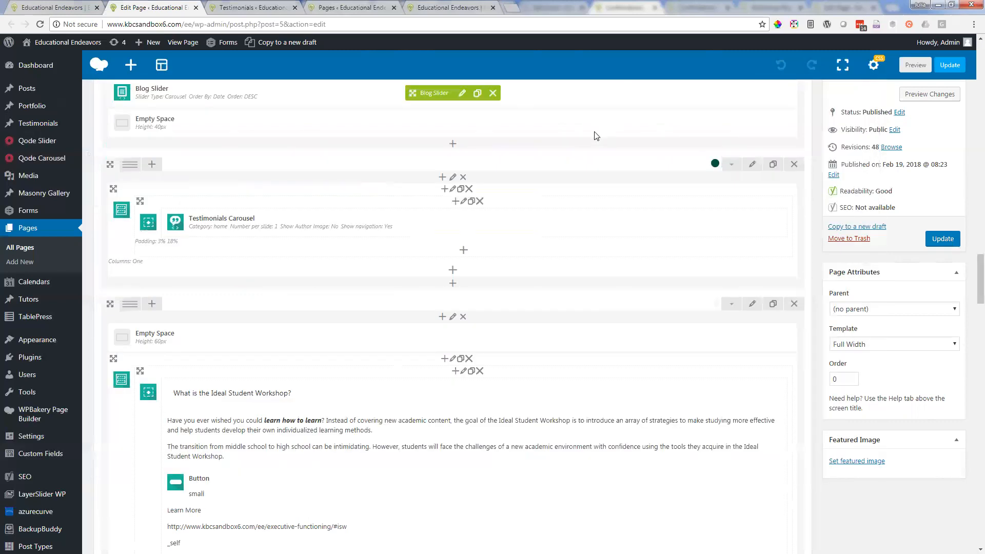
pyautogui.scroll(1, 595, 136)
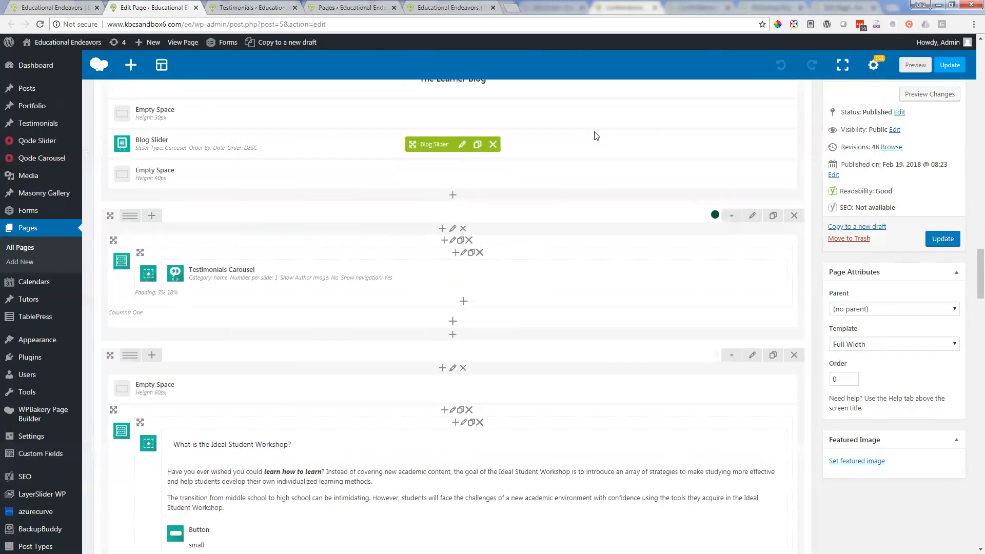
pyautogui.scroll(1, 596, 131)
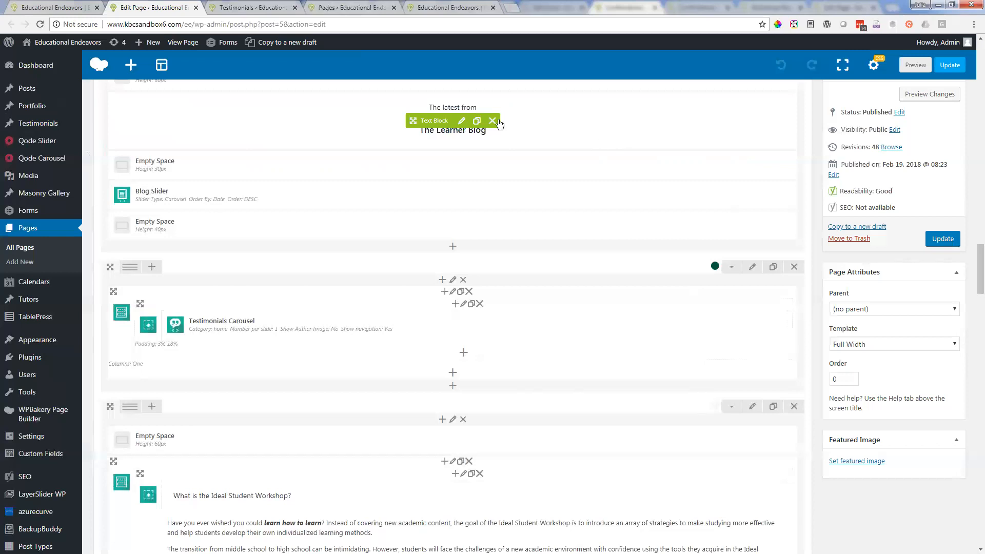
# Step: Open the Tutors list in a separate browser tab and close the Pages tab and the duplicate Educational Endeavors tab
pyautogui.middleClick(23, 300)
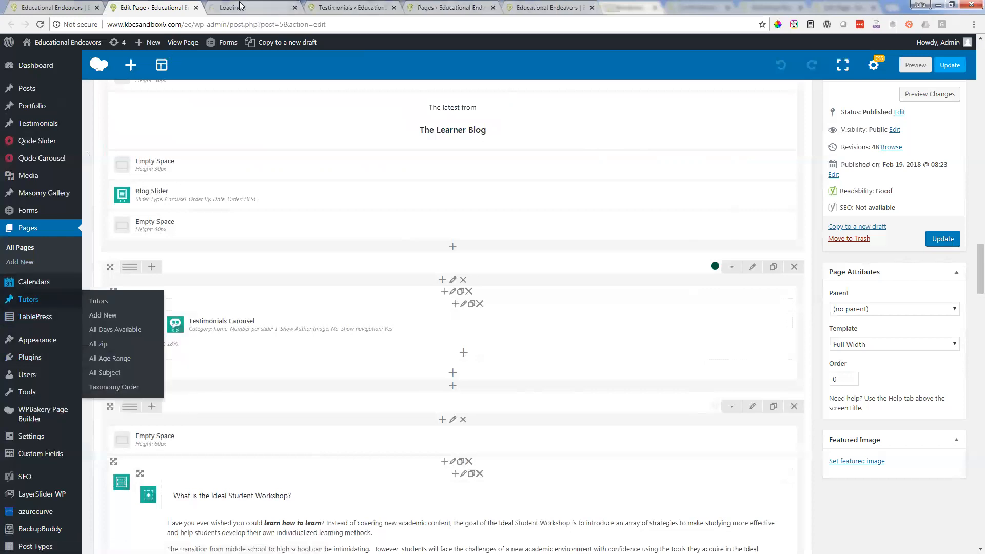
pyautogui.moveTo(240, 5); pyautogui.dragTo(532, 6)
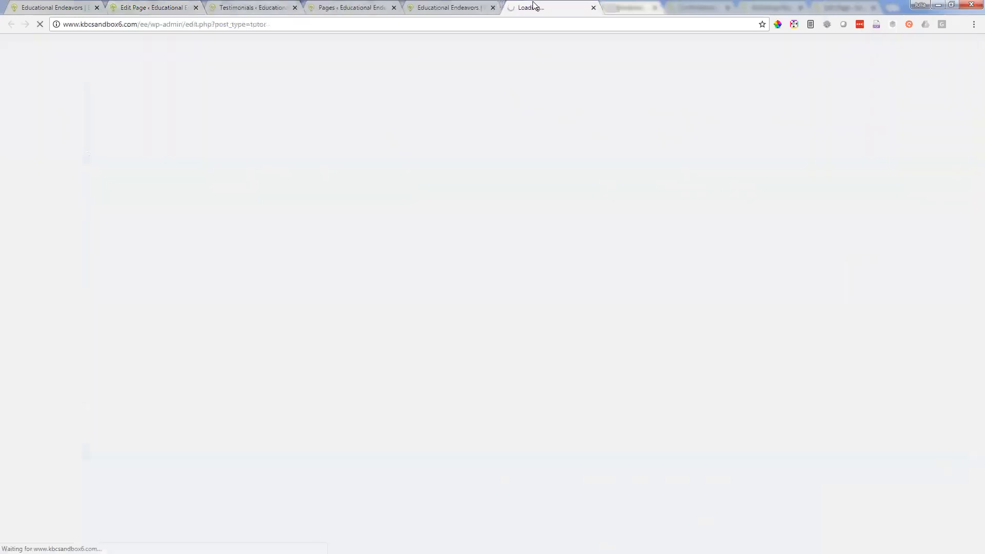
pyautogui.click(492, 8)
pyautogui.click(394, 8)
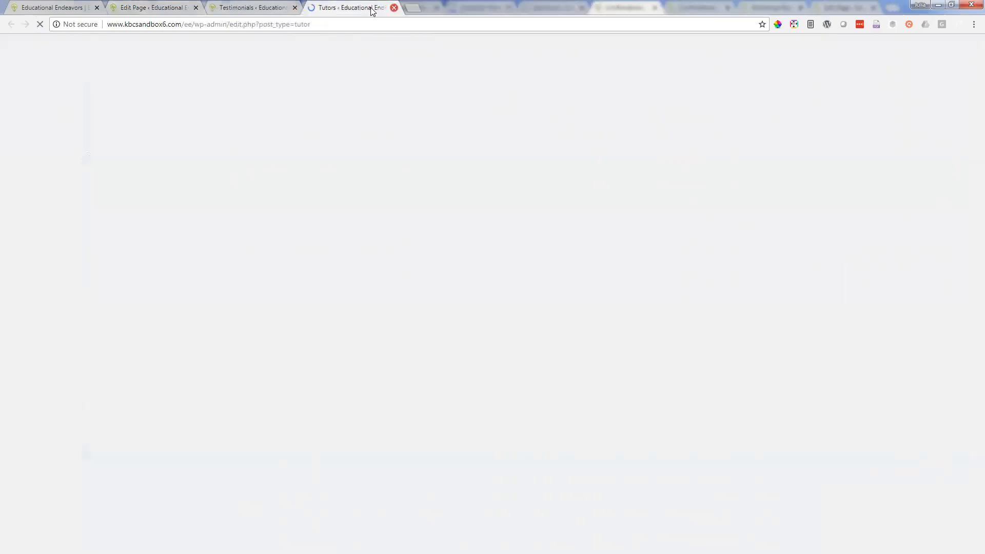
# Step: Open the first tutor in the list for editing and look over the tutor fields and content editor
pyautogui.click(136, 135)
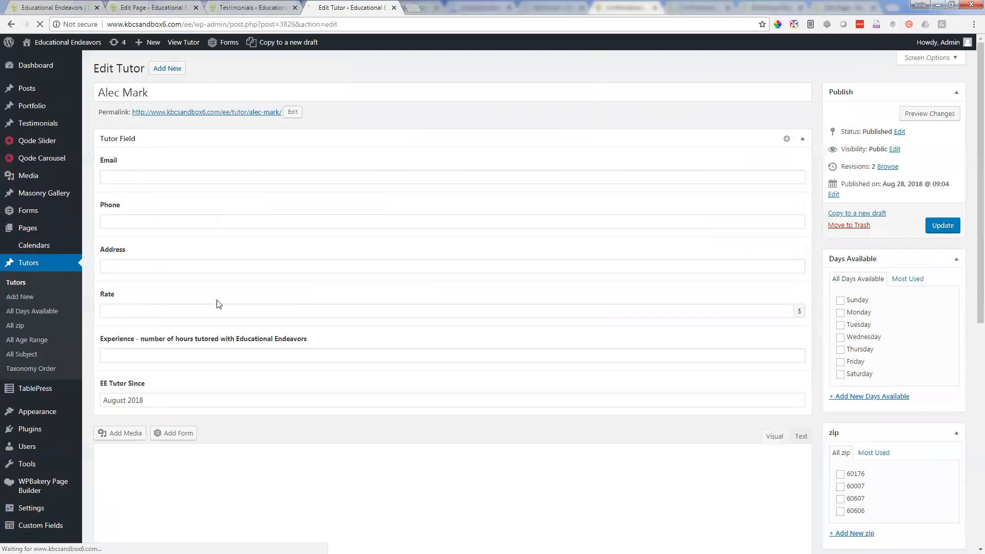
pyautogui.scroll(-3, 215, 303)
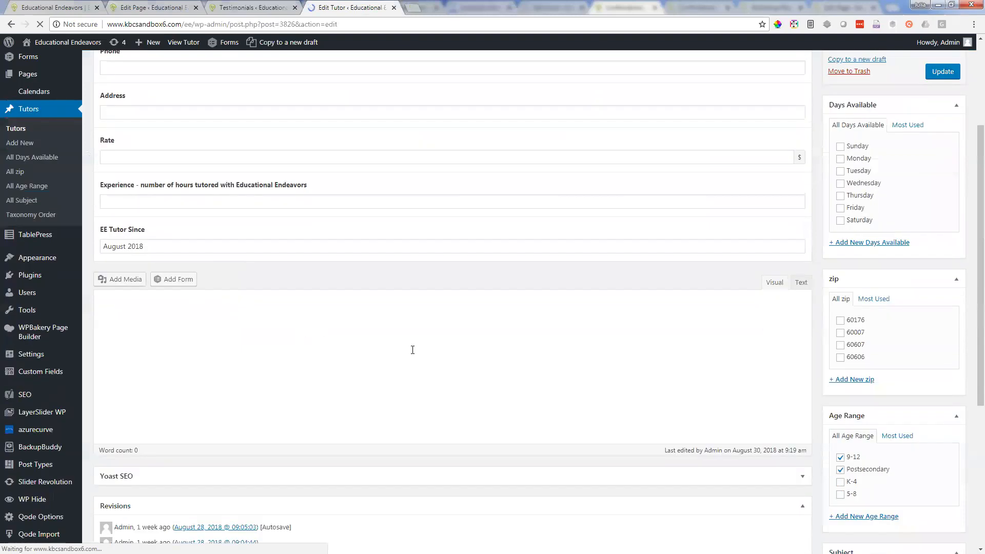
pyautogui.scroll(3, 411, 349)
pyautogui.scroll(-2, 421, 376)
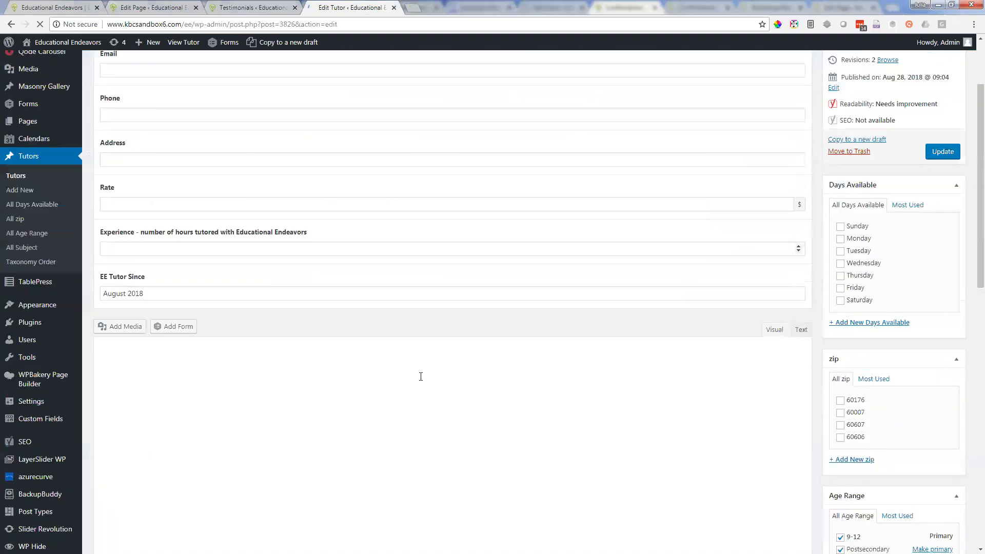
# Step: Compare the homepage's page builder editor with the tutor's edit form, and point out the Testimonials post type
pyautogui.click(166, 7)
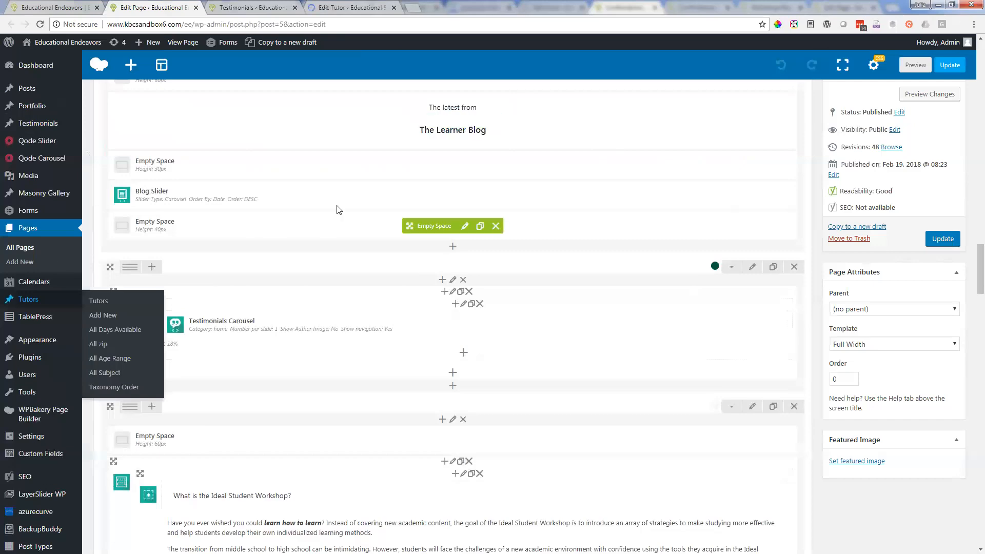
pyautogui.click(344, 6)
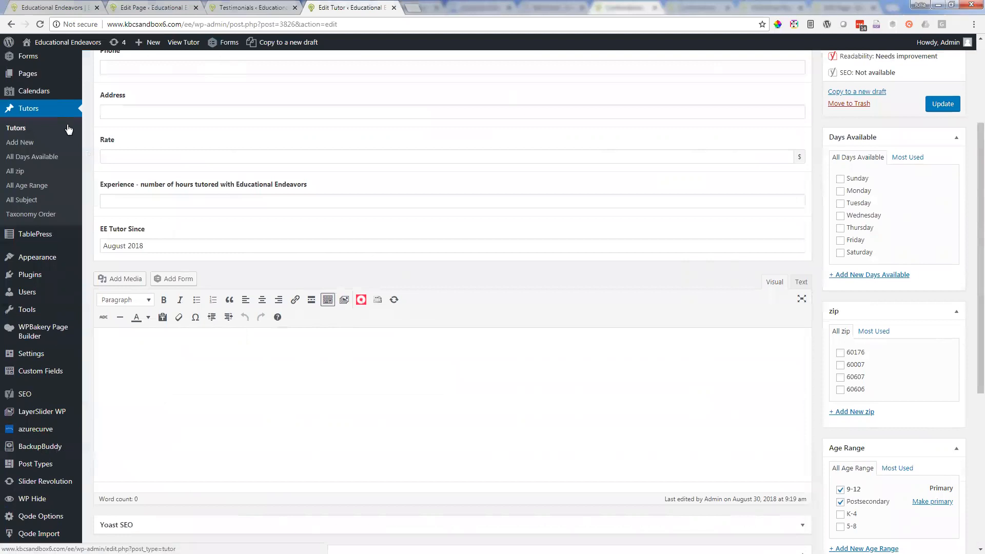
pyautogui.scroll(1, 63, 120)
pyautogui.scroll(2, 59, 107)
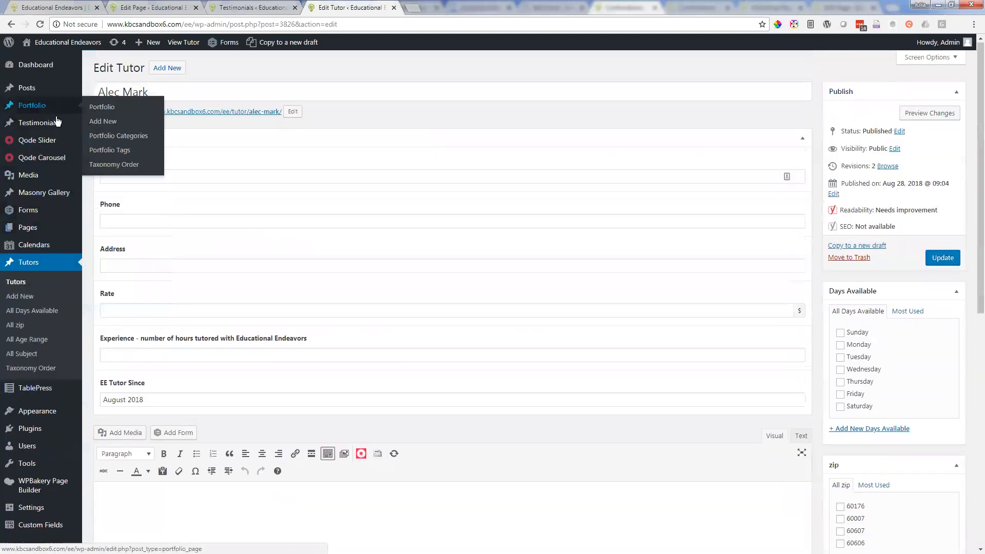
pyautogui.moveTo(32, 126)
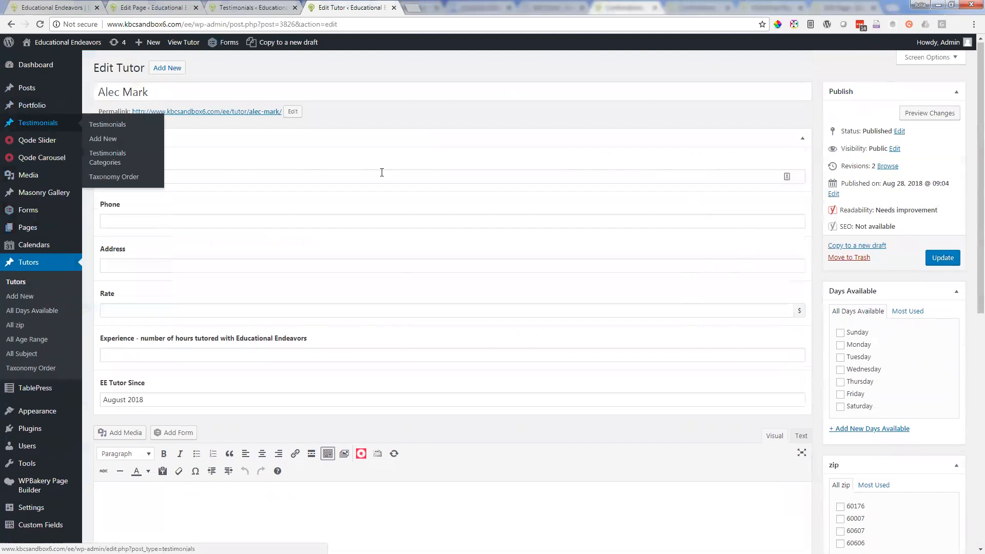
# Step: Examine the tutor form's contact, rate and experience fields along with the Days Available, zip and Age Range options
pyautogui.scroll(-3, 381, 175)
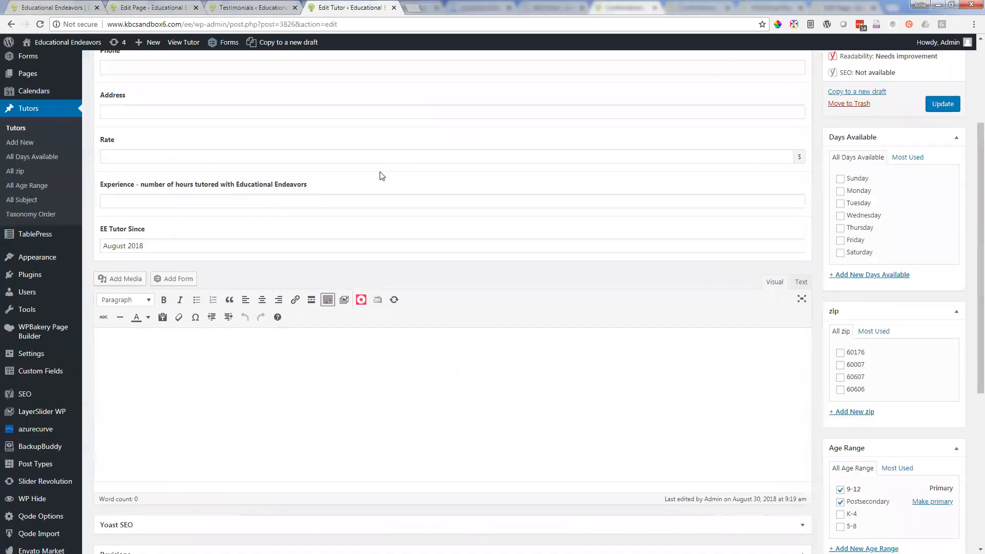
pyautogui.scroll(1, 381, 175)
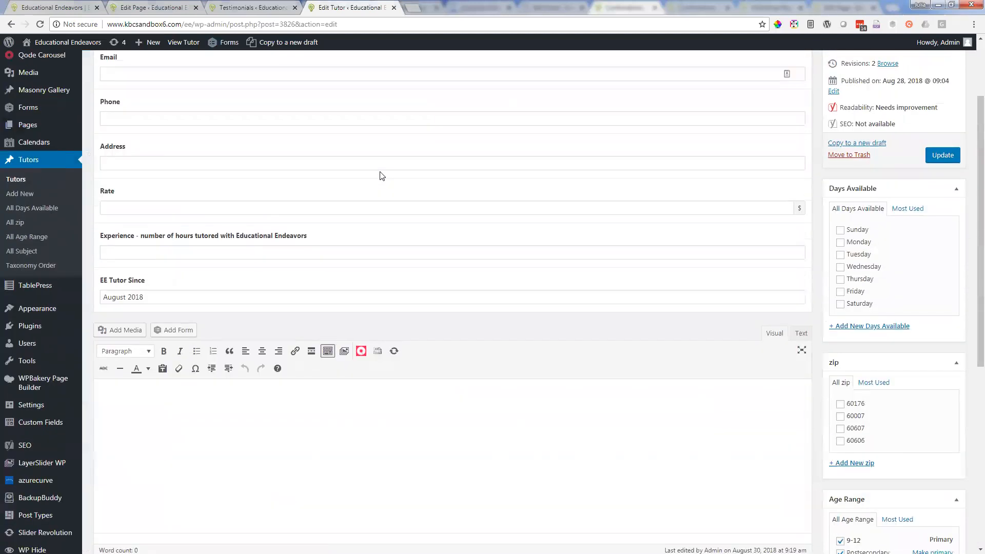
pyautogui.scroll(2, 380, 175)
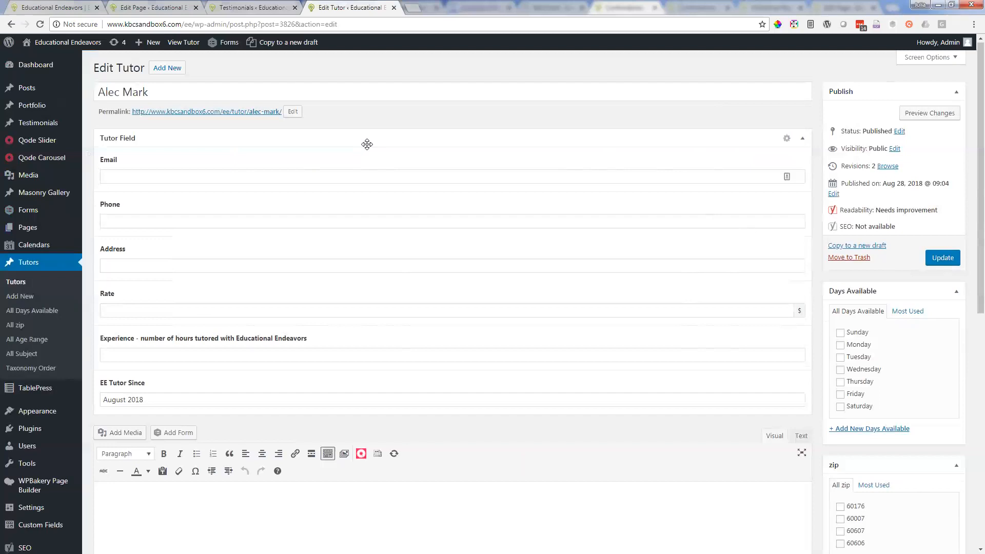
pyautogui.scroll(-1, 492, 88)
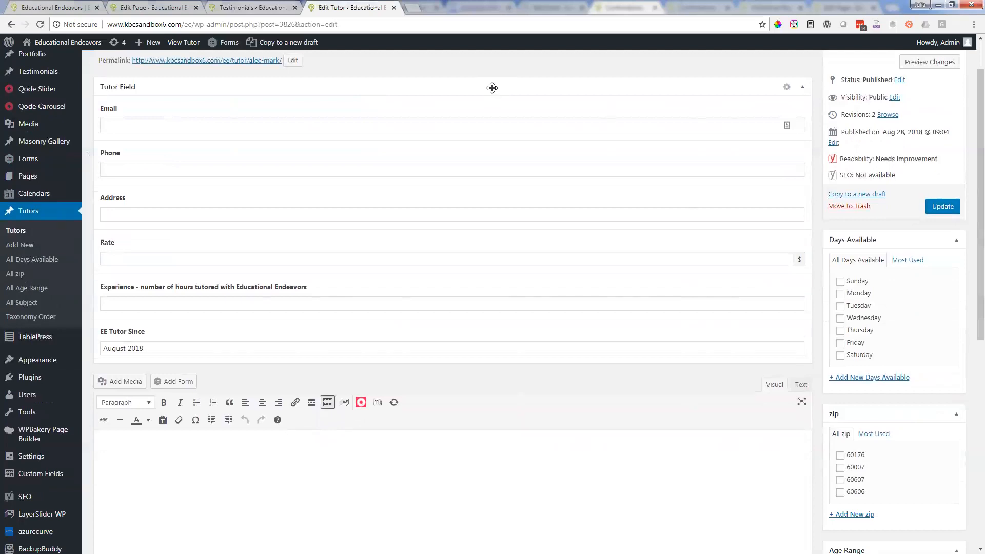
pyautogui.scroll(-3, 493, 89)
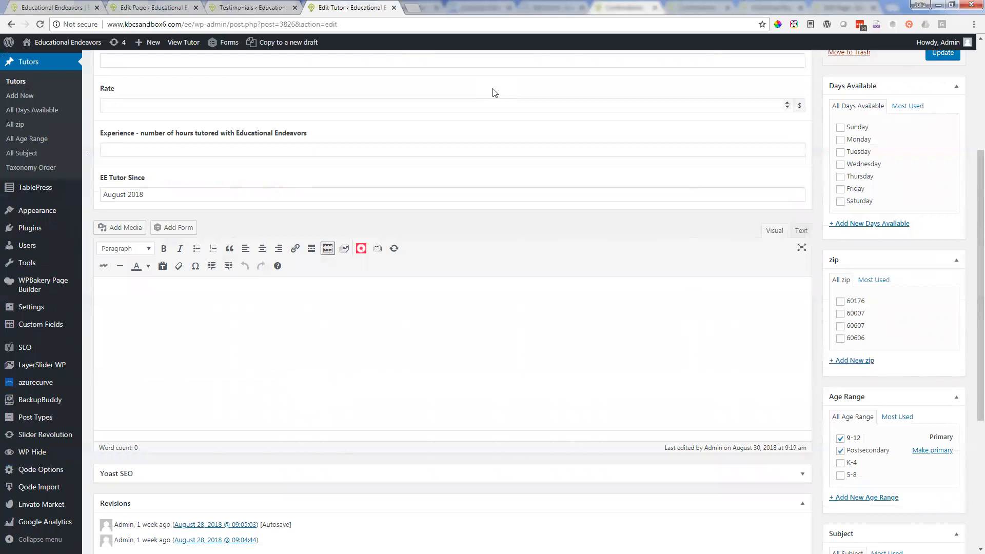
pyautogui.scroll(1, 494, 93)
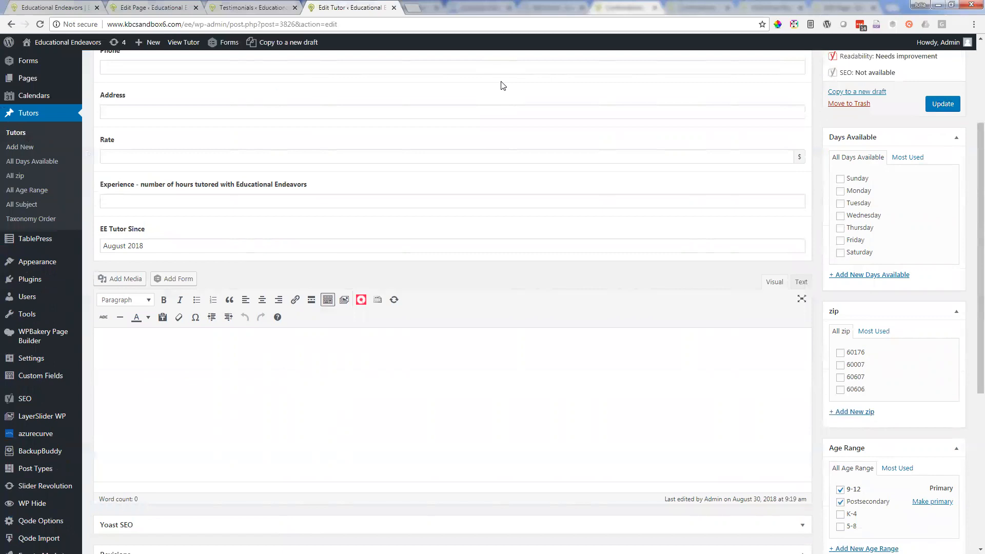
# Step: Compare the homepage's page builder elements with the tutor's edit form, from its title down to the Revisions section
pyautogui.click(166, 5)
pyautogui.scroll(1, 341, 165)
pyautogui.scroll(-15, 308, 138)
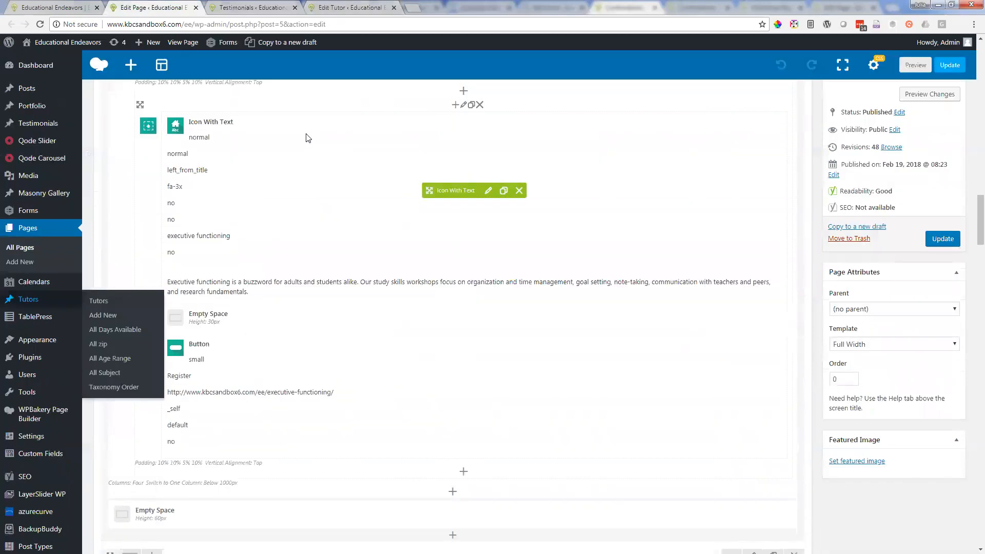
pyautogui.click(332, 8)
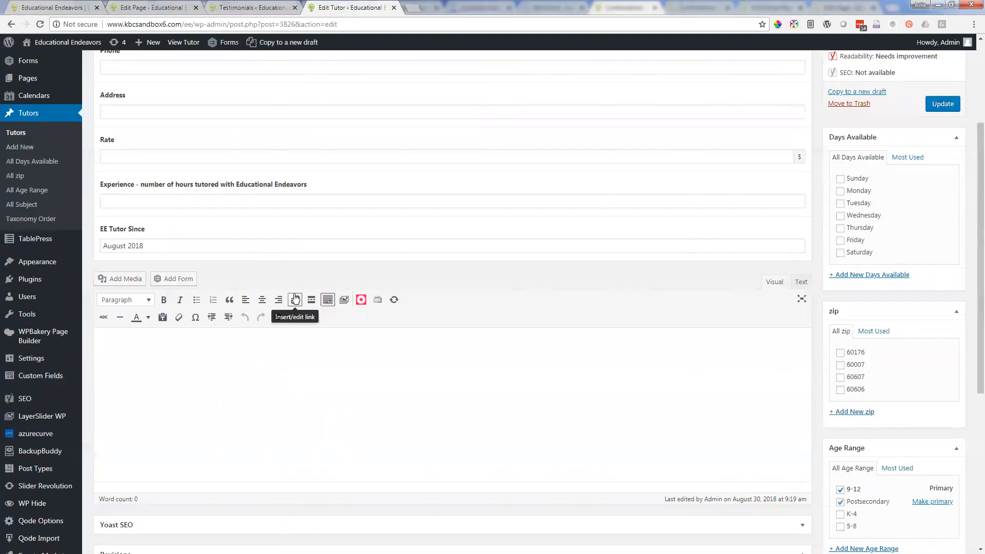
pyautogui.click(145, 6)
pyautogui.click(347, 7)
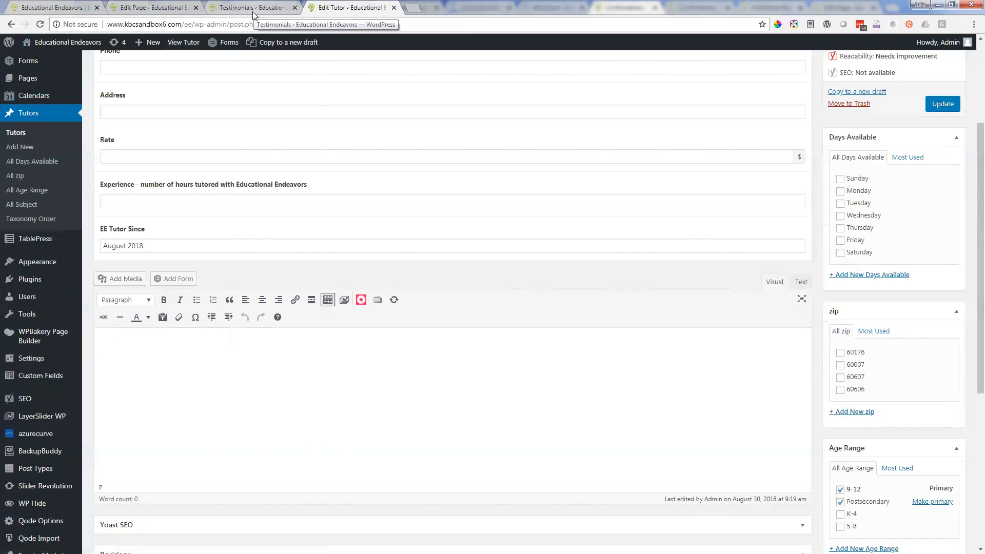
pyautogui.scroll(3, 305, 201)
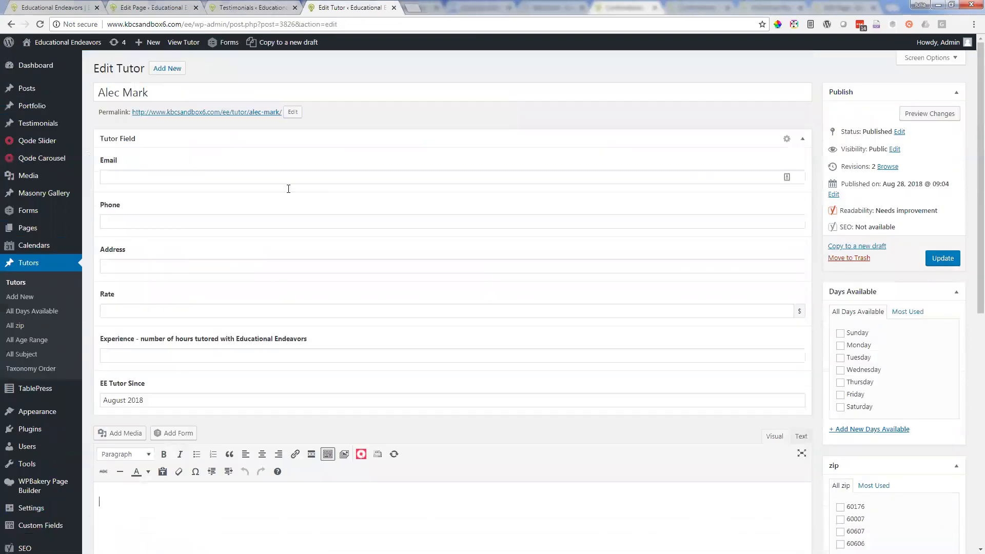
pyautogui.scroll(-4, 288, 187)
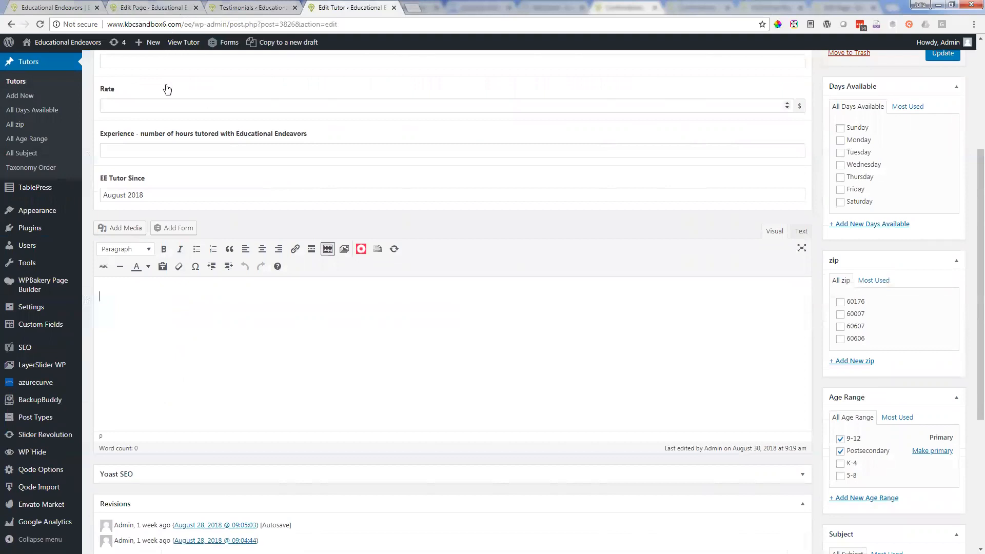
pyautogui.scroll(1, 108, 195)
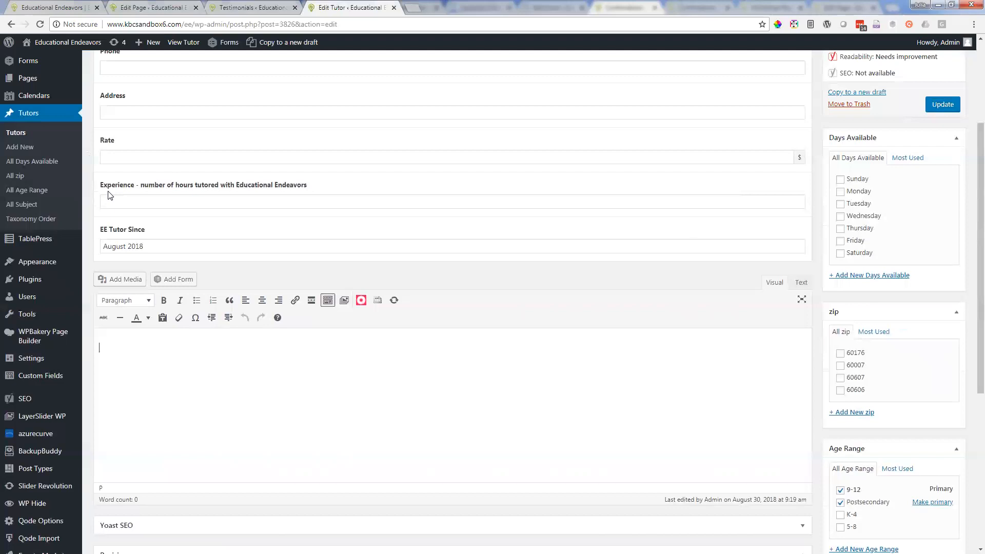
# Step: Look through the live homepage from the program descriptions past the blog and testimonials to the Ideal Student Workshop section
pyautogui.click(27, 7)
pyautogui.scroll(8, 305, 383)
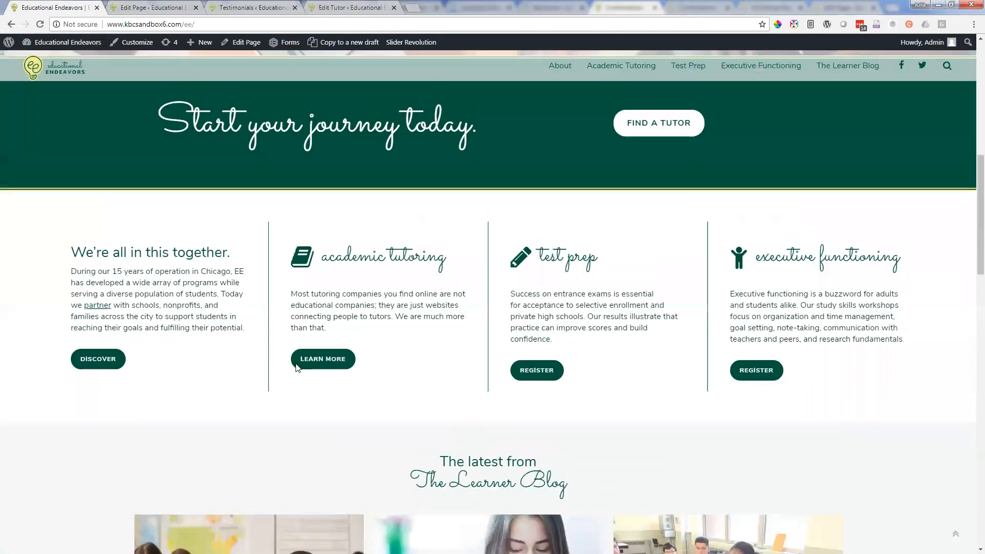
pyautogui.scroll(-10, 249, 326)
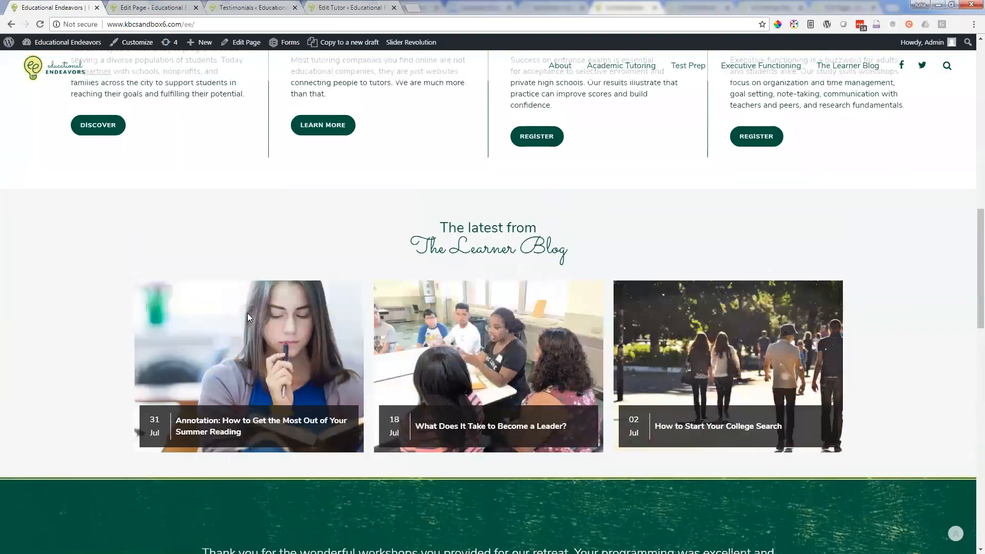
pyautogui.scroll(3, 247, 313)
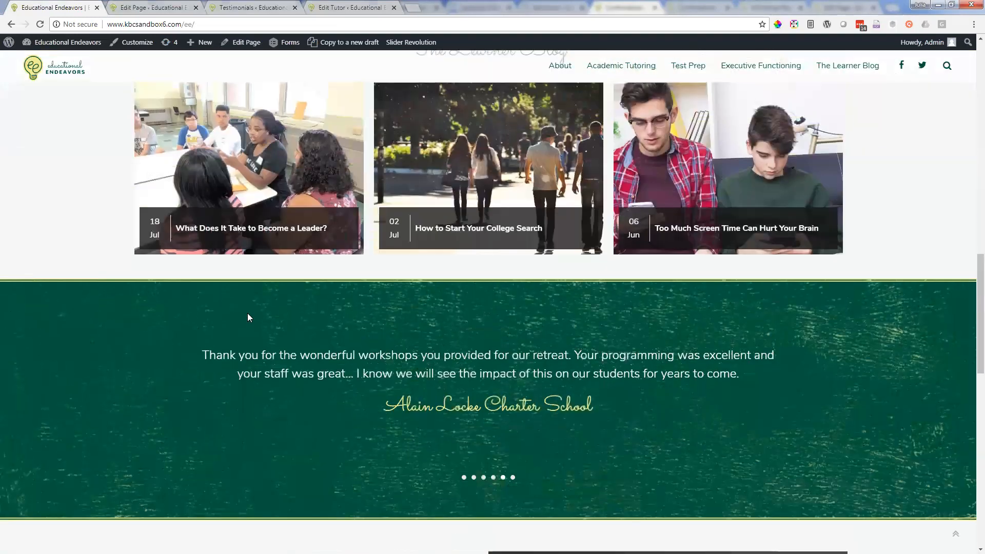
pyautogui.scroll(-5, 248, 313)
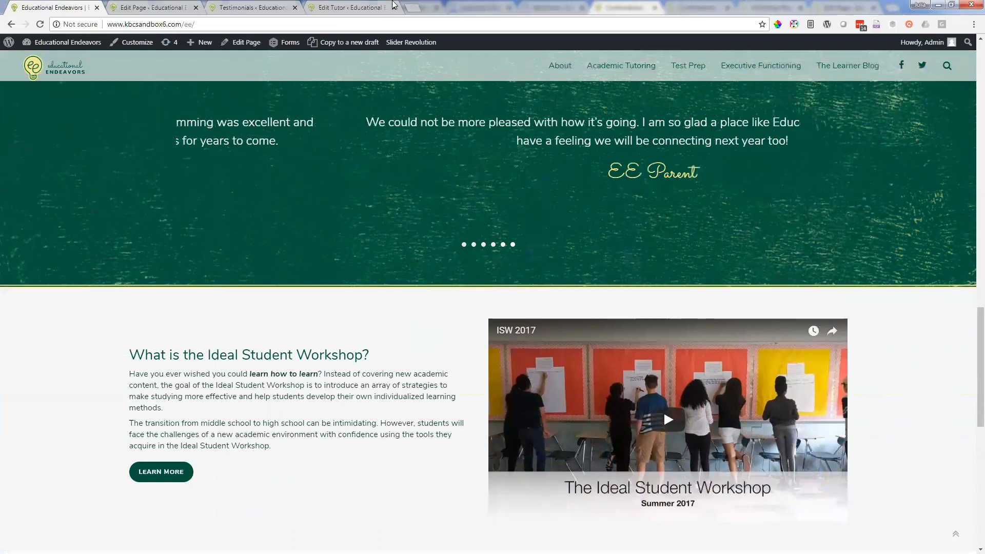
# Step: Return to the tutor's edit form and open the full Tutors list from there
pyautogui.click(322, 6)
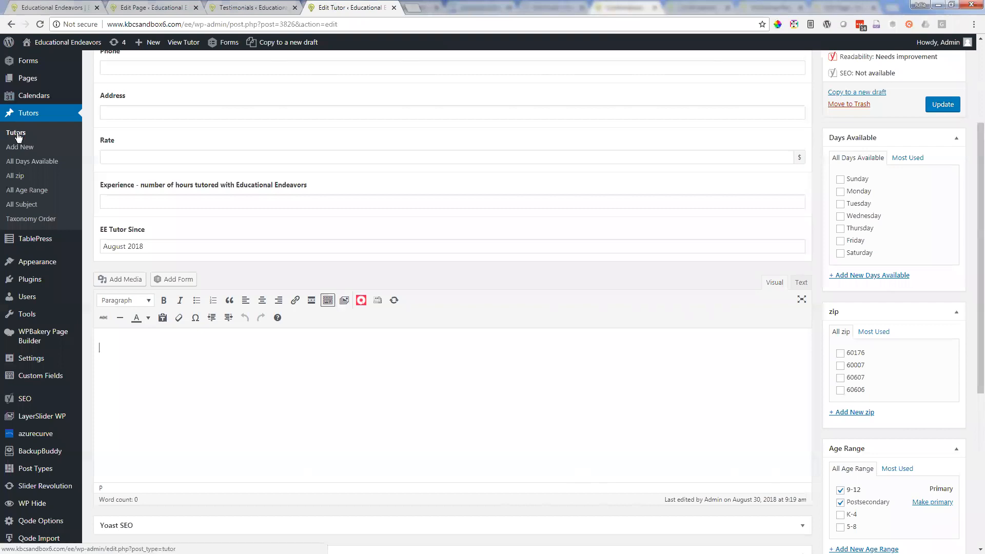
pyautogui.scroll(3, 28, 148)
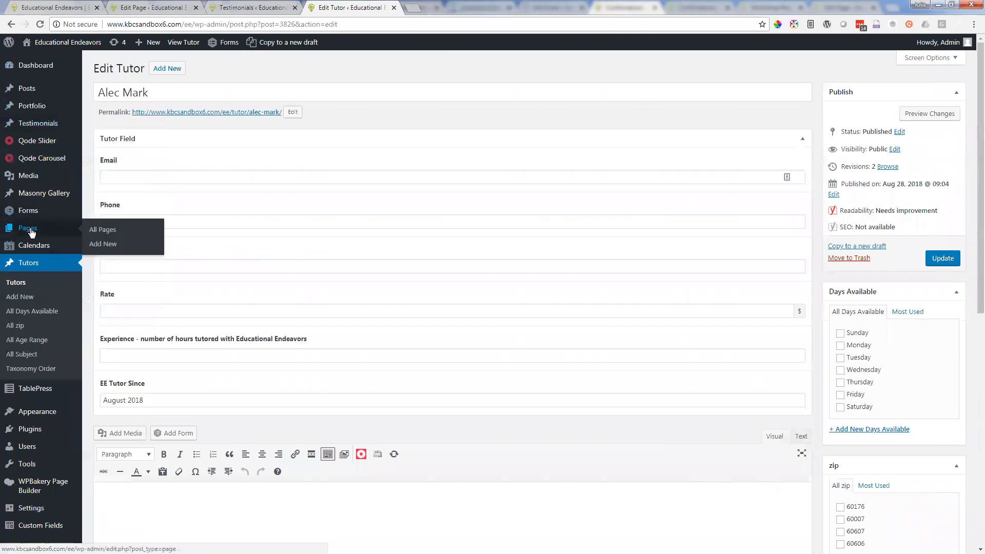
pyautogui.click(29, 266)
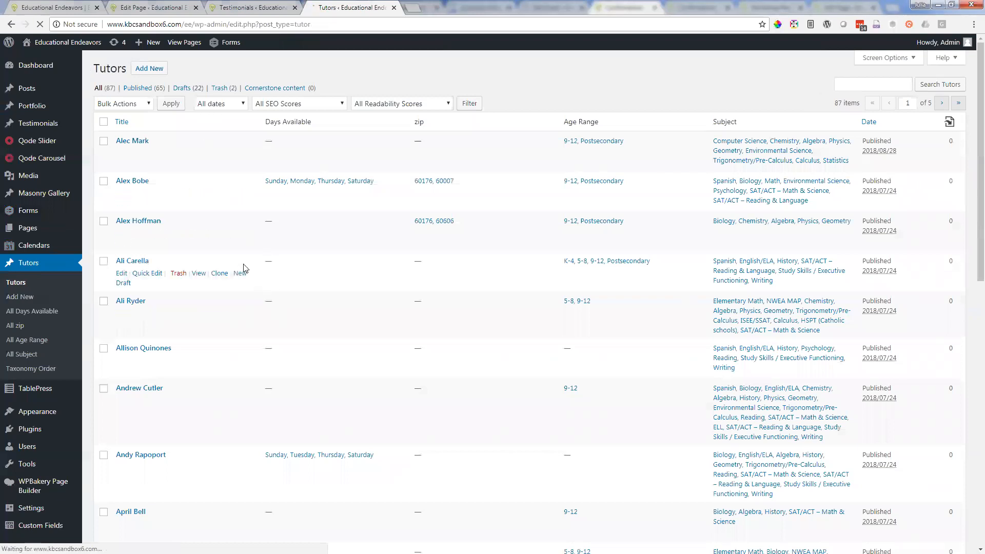
# Step: Browse the Tutors list and sort it by title in ascending order
pyautogui.scroll(-2, 244, 268)
pyautogui.scroll(-7, 243, 268)
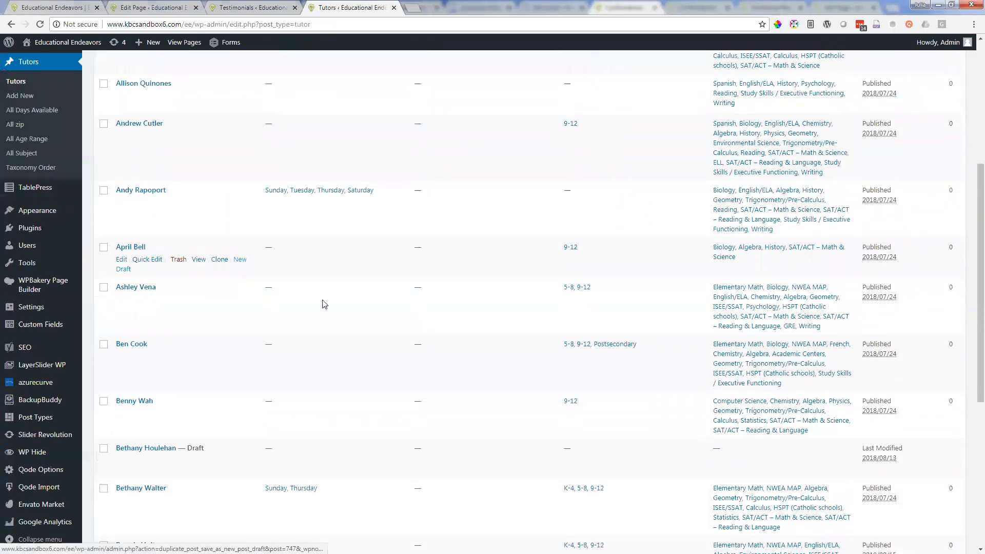
pyautogui.scroll(9, 184, 263)
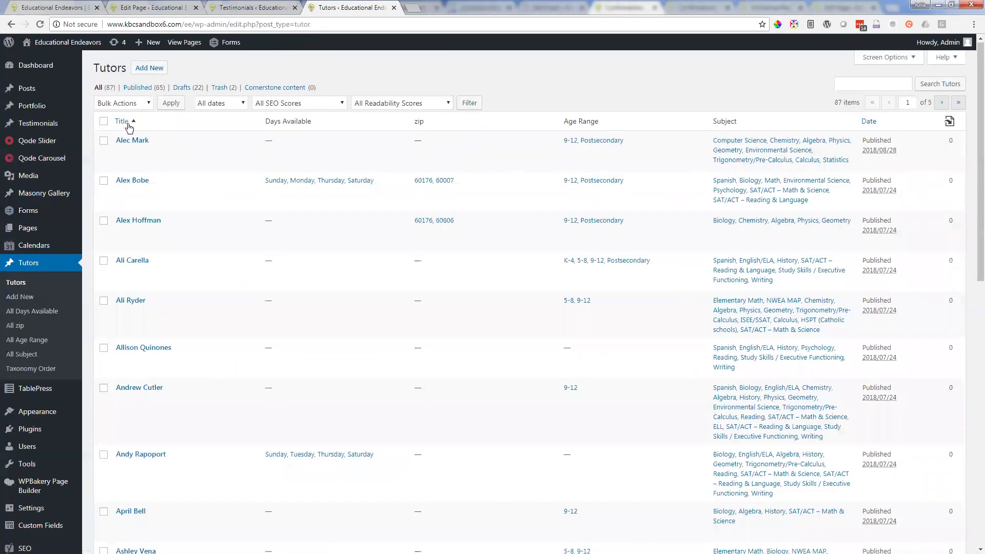
pyautogui.click(135, 123)
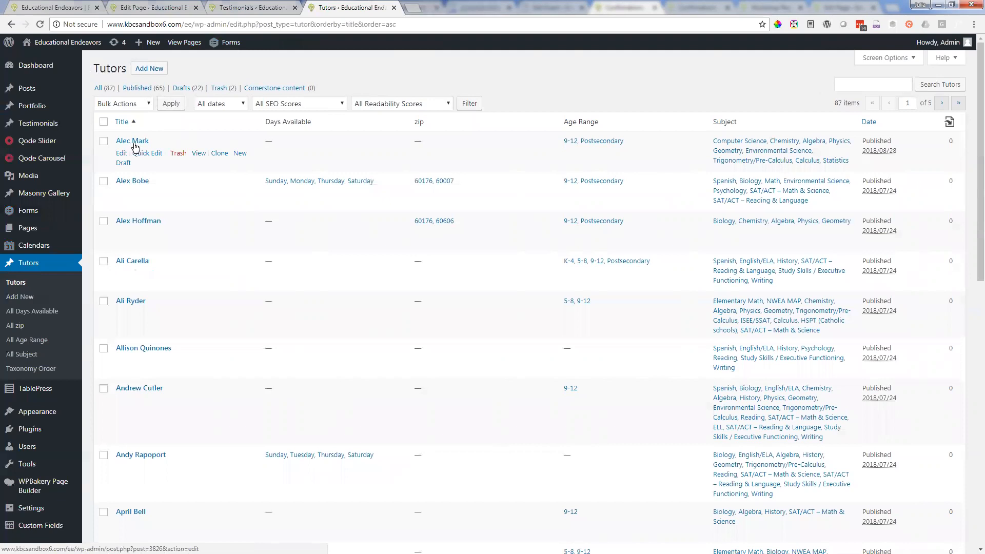
# Step: Open the first tutor in the list and review its title and Tutor Field entries down to EE Tutor Since
pyautogui.click(142, 145)
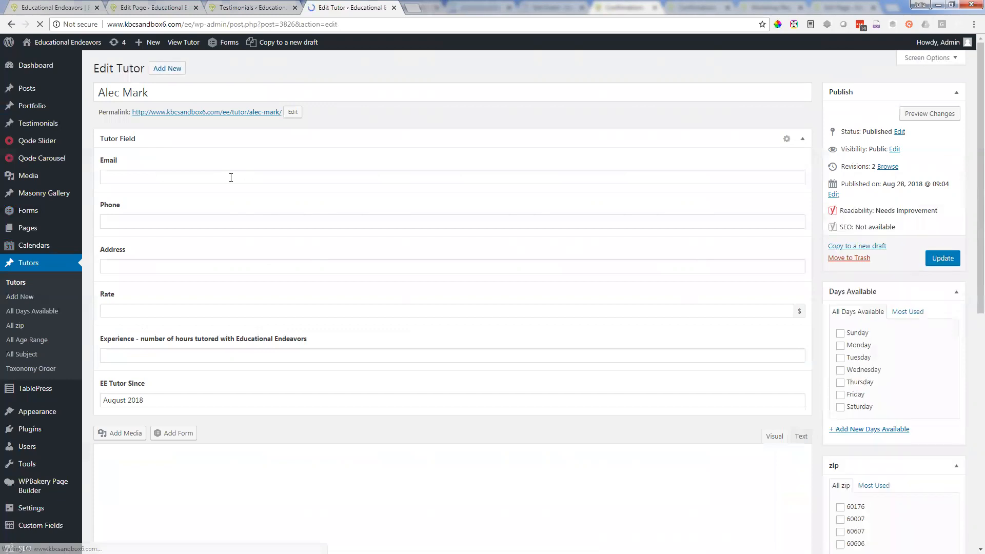
pyautogui.scroll(-1, 192, 255)
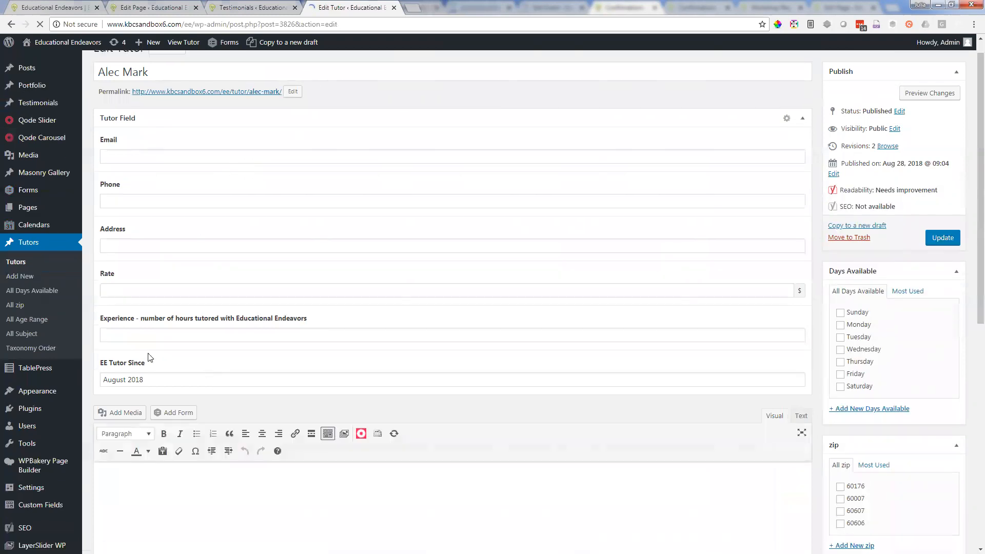
pyautogui.scroll(-1, 177, 341)
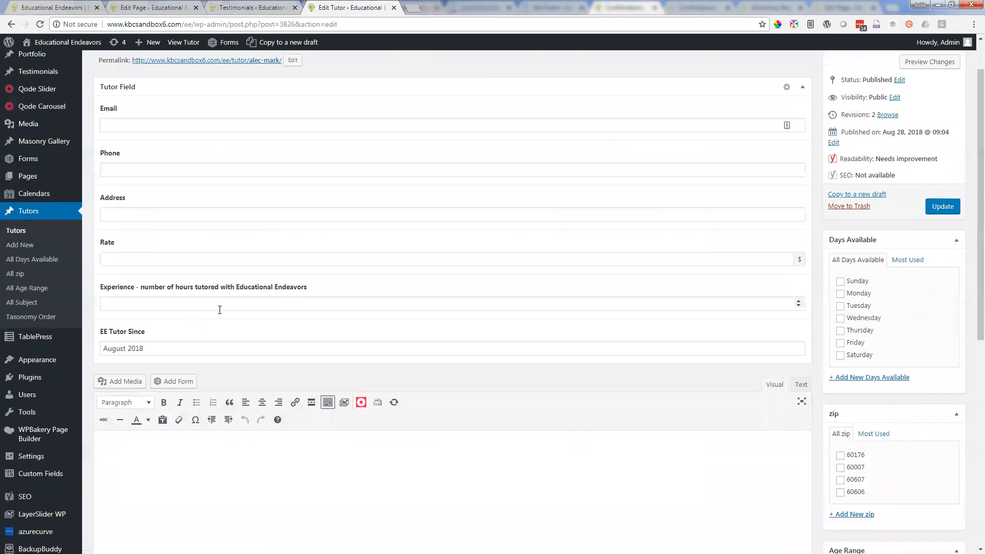
pyautogui.scroll(1, 219, 245)
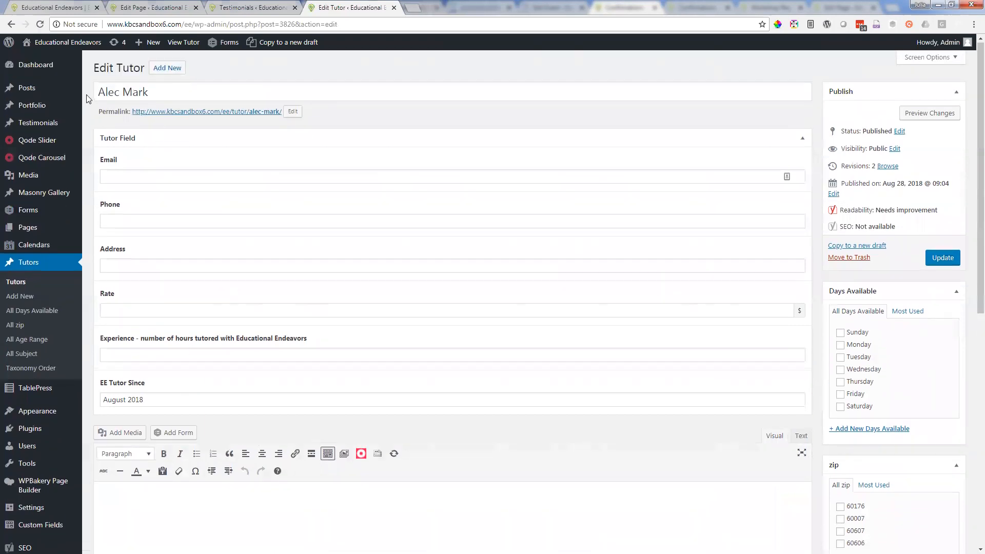
pyautogui.moveTo(162, 93); pyautogui.dragTo(95, 89)
pyautogui.click(180, 188)
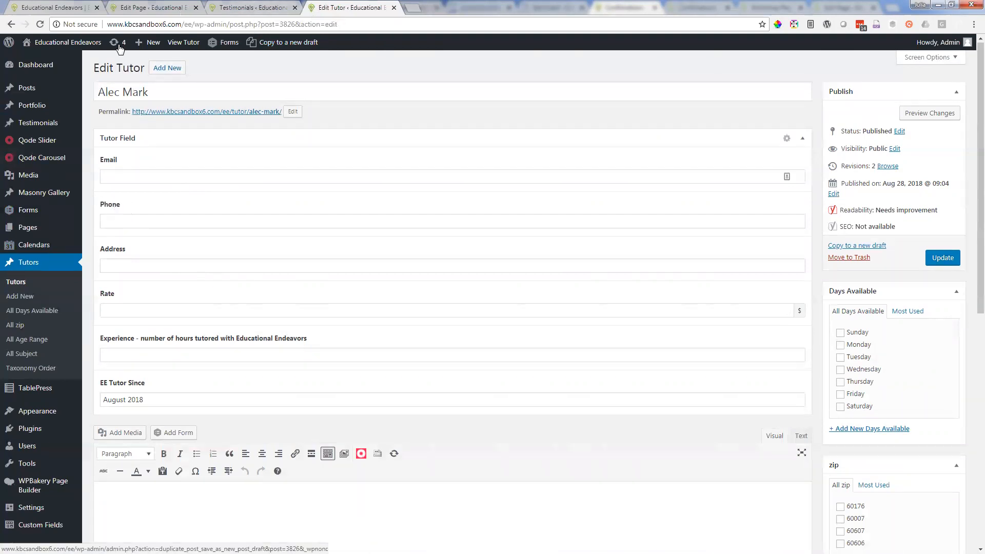
# Step: Open the live site in a new tab placed before the tutor's edit form and look through the Find A Tutor page
pyautogui.rightClick(73, 42)
pyautogui.click(106, 49)
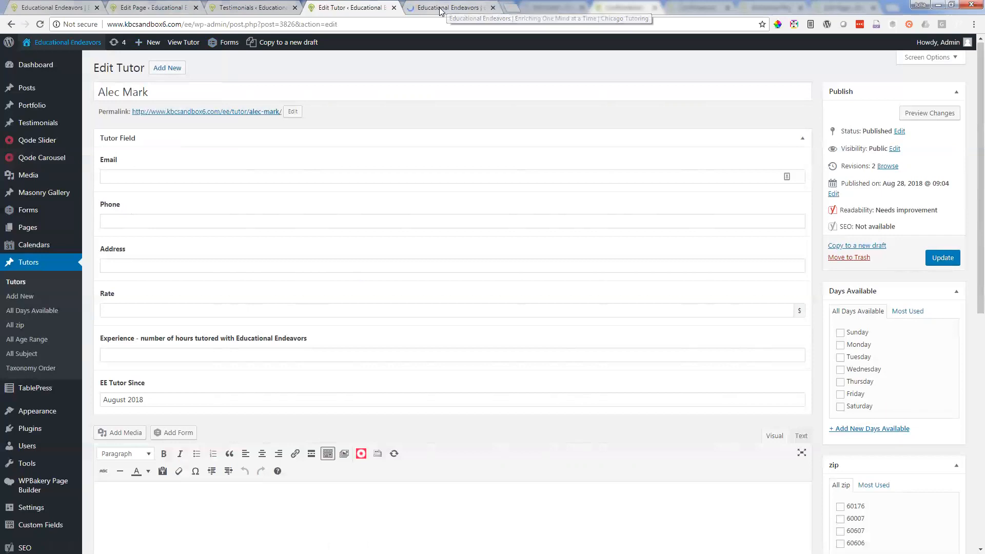
pyautogui.click(444, 10)
pyautogui.moveTo(415, 13); pyautogui.dragTo(336, 9)
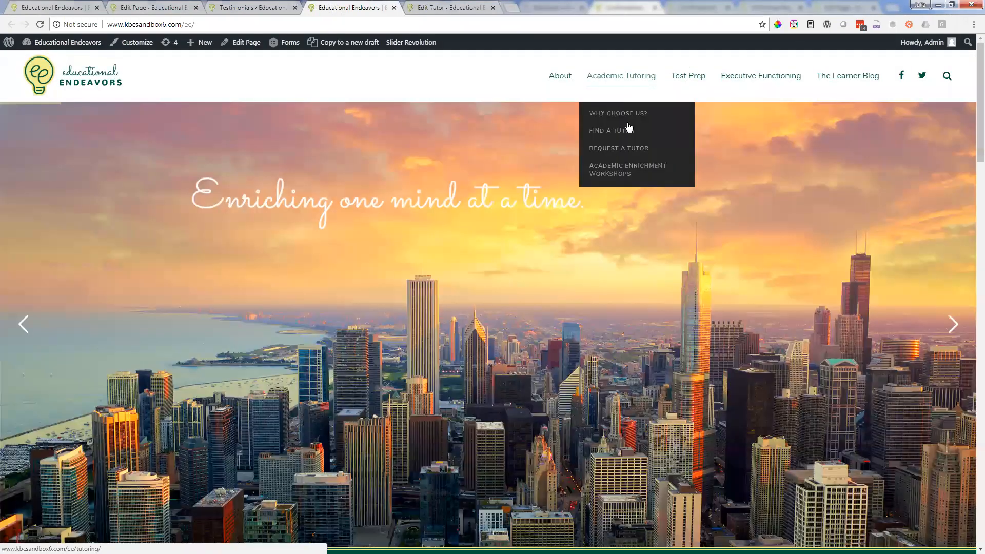
pyautogui.click(611, 131)
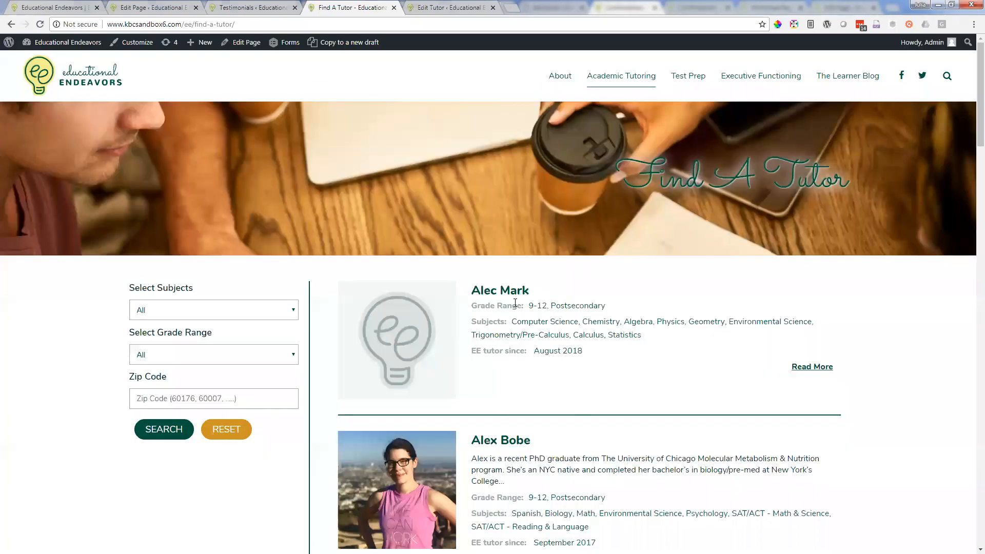
pyautogui.scroll(-4, 416, 290)
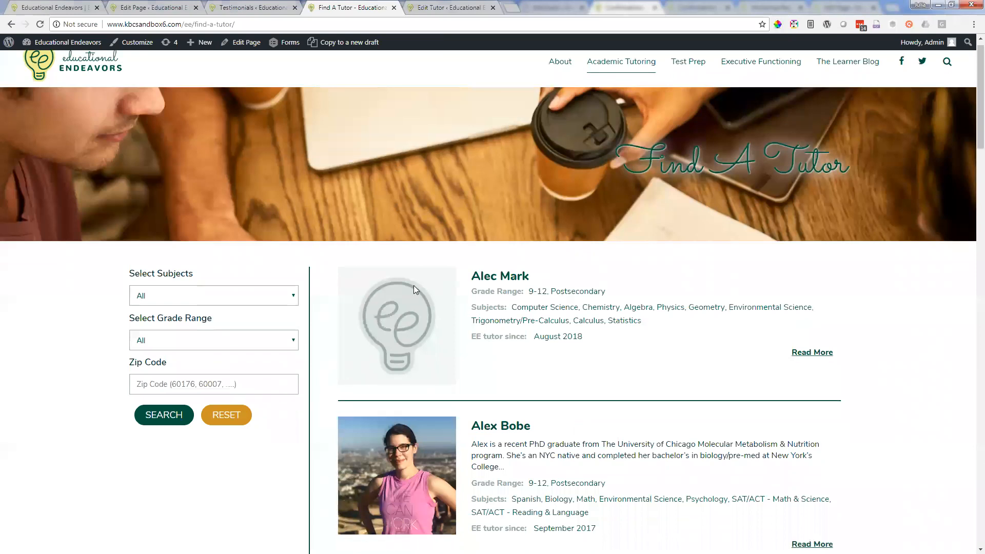
# Step: Compare the Find A Tutor listing with the tutor's edit form and open the first tutor's live profile
pyautogui.click(460, 7)
pyautogui.click(351, 6)
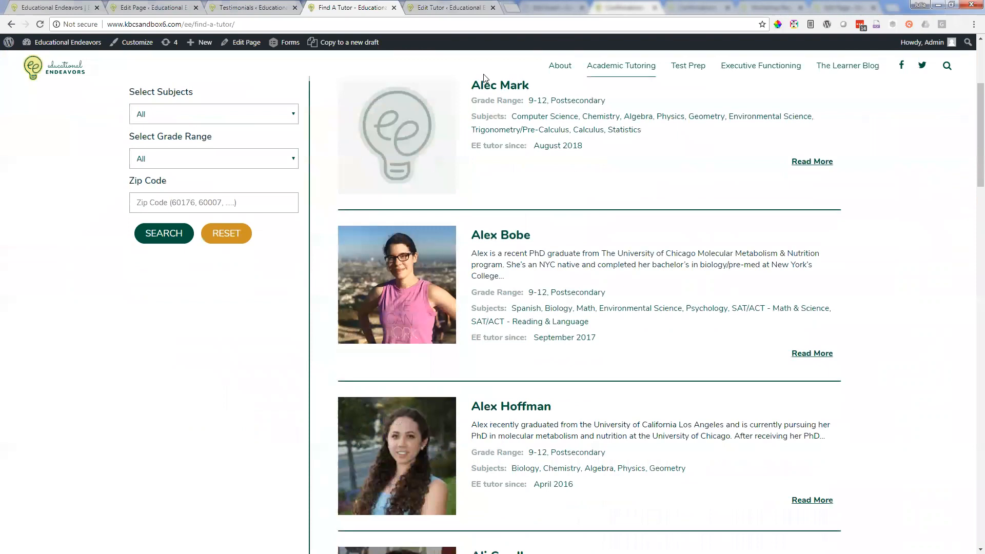
pyautogui.click(429, 6)
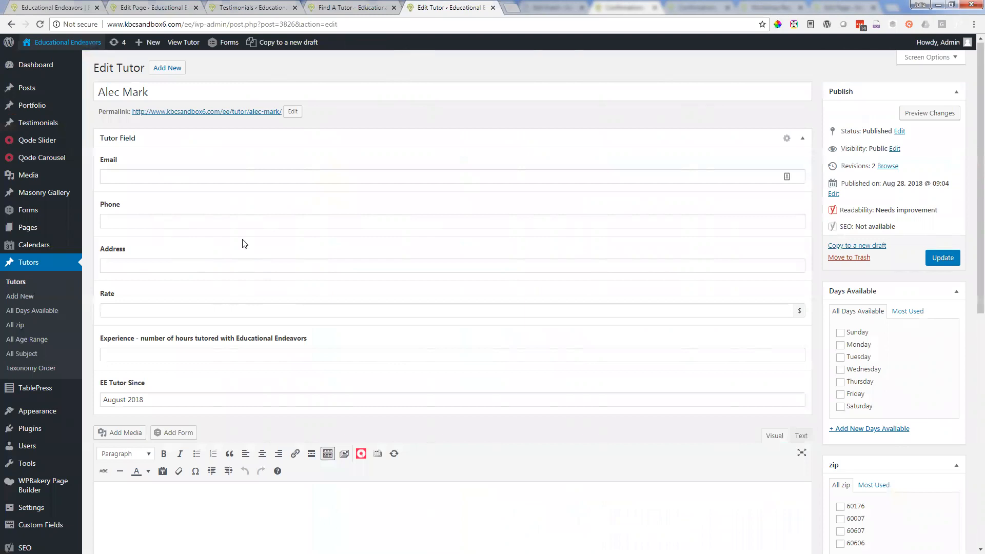
pyautogui.click(323, 5)
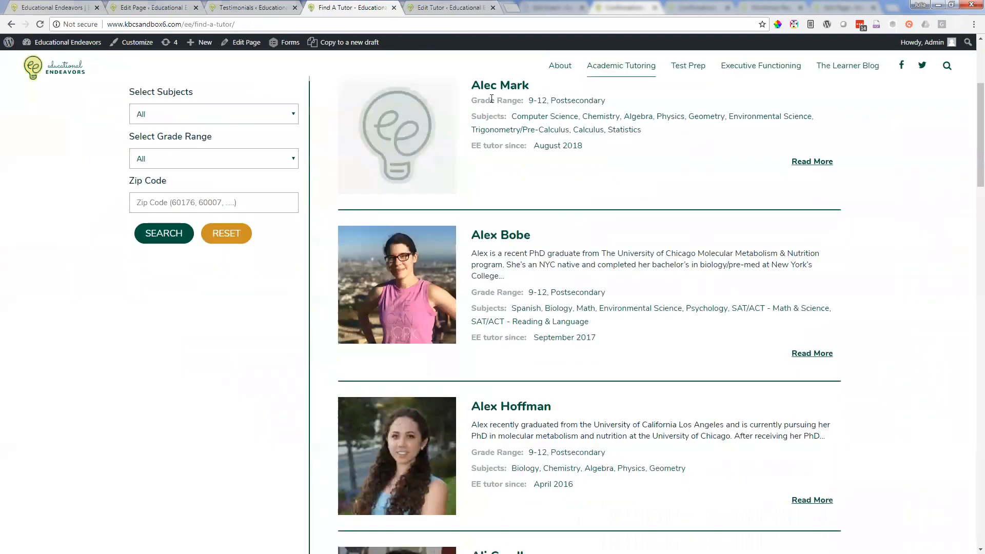
pyautogui.scroll(4, 464, 200)
pyautogui.click(506, 291)
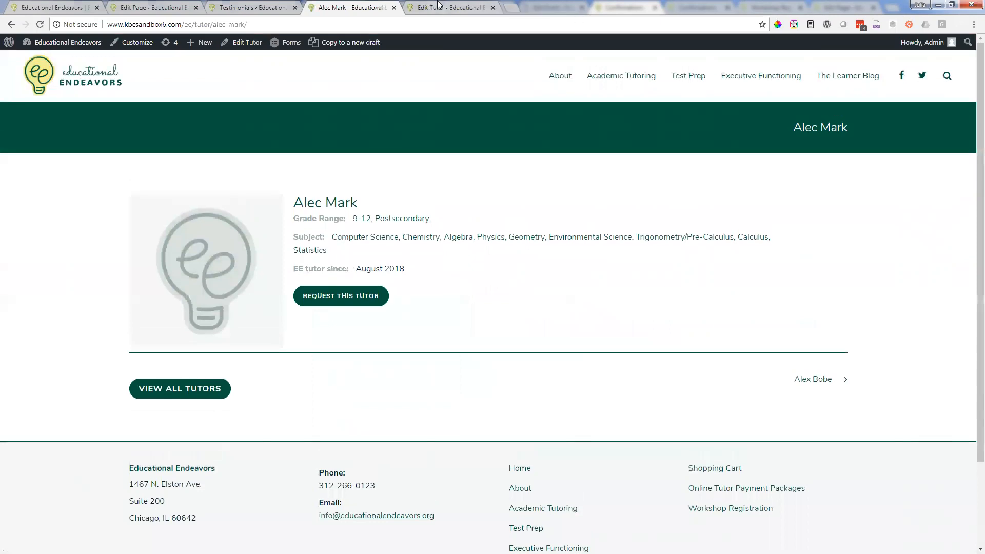
# Step: Compare the live tutor profile with the edit form, from the Tutor Field section down to the Age Range options
pyautogui.click(438, 4)
pyautogui.click(342, 7)
pyautogui.click(443, 9)
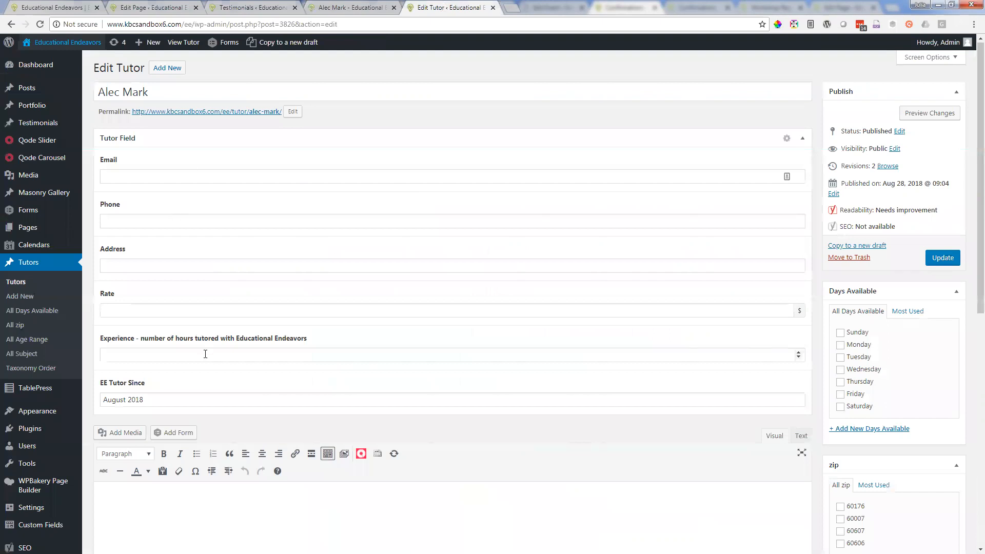
pyautogui.scroll(-1, 852, 288)
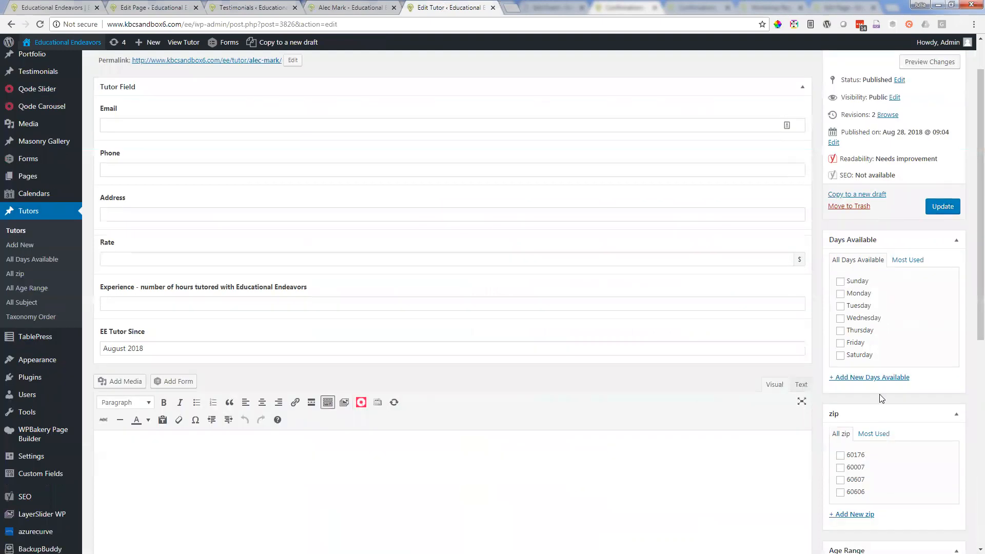
pyautogui.scroll(-2, 911, 418)
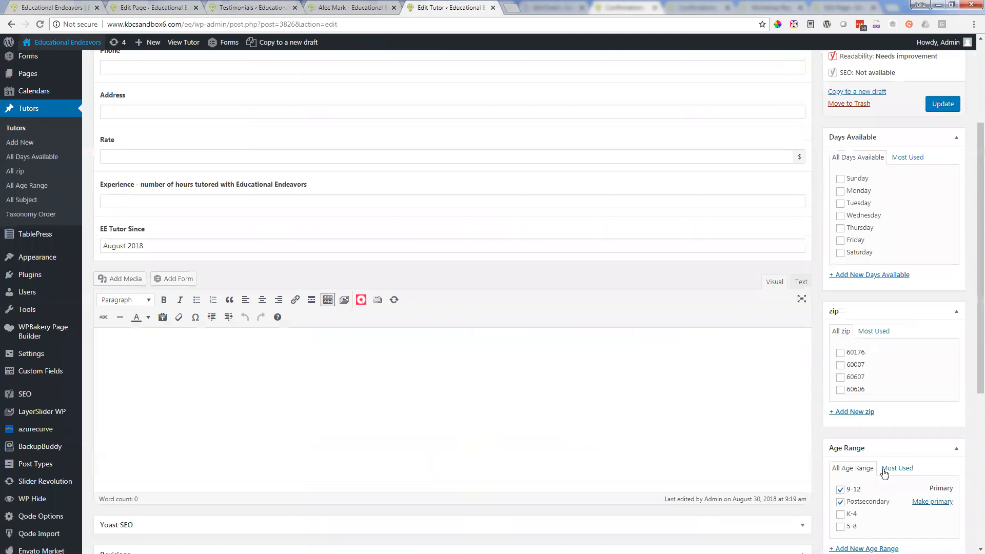
pyautogui.scroll(-1, 872, 507)
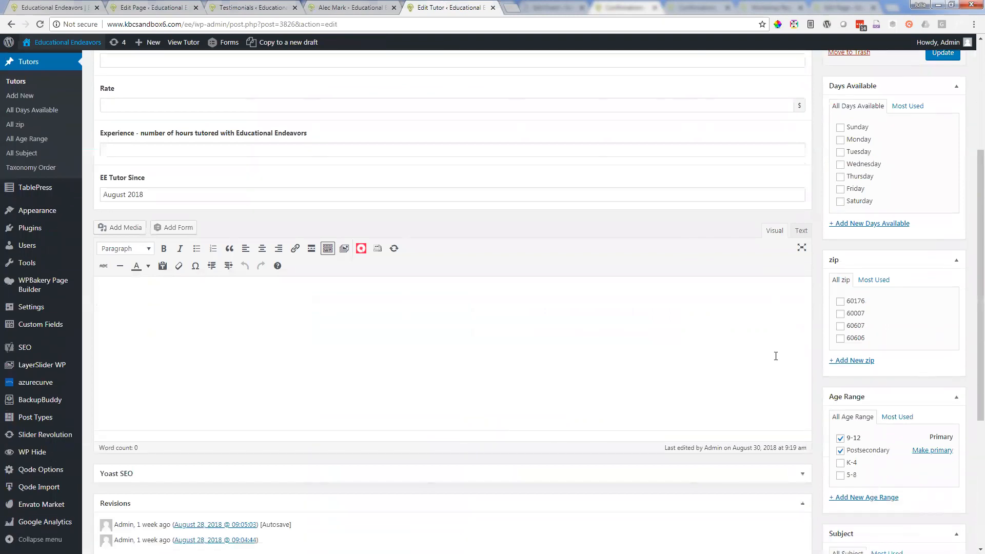
# Step: Compare the live profile's grade range with the Age Range options, clearing and reselecting 9-12
pyautogui.click(328, 7)
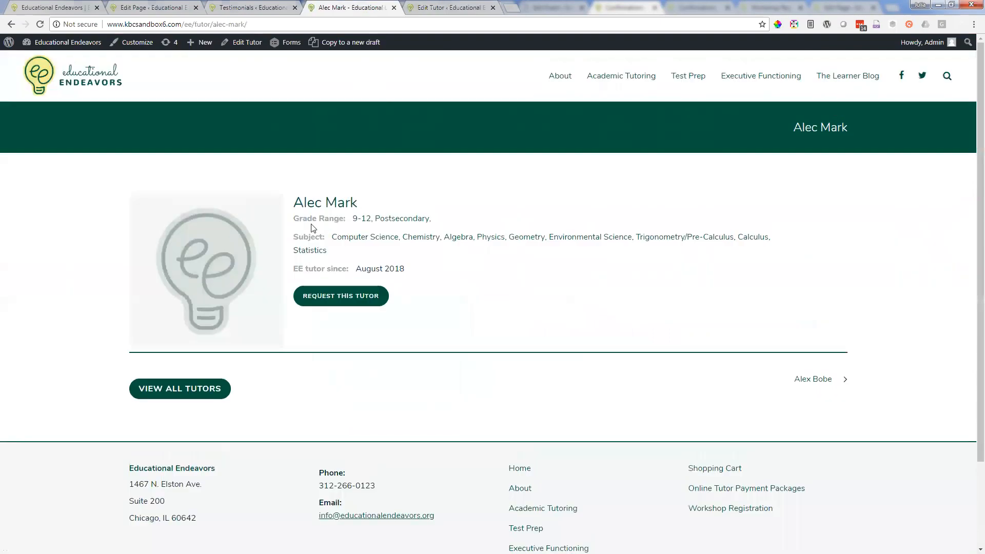
pyautogui.click(426, 6)
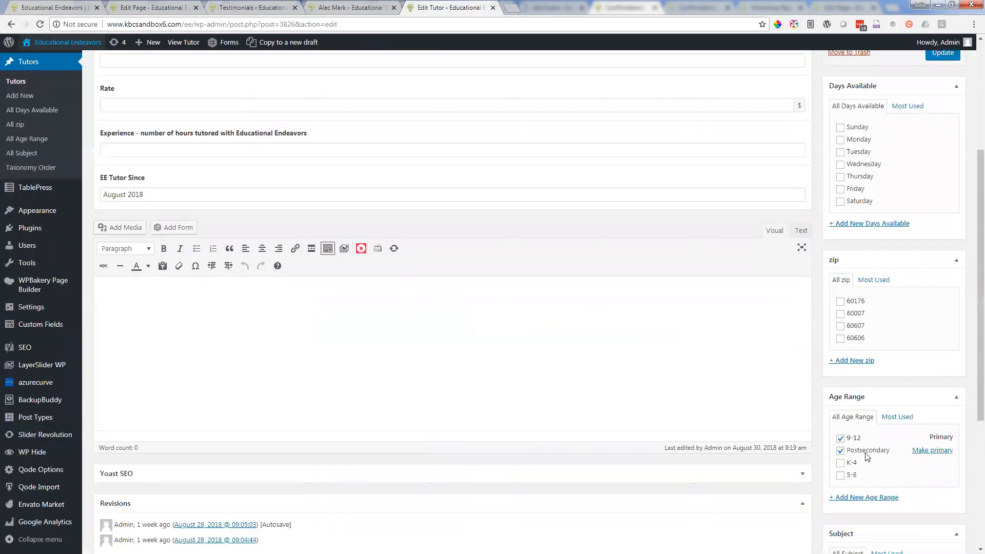
pyautogui.click(840, 439)
pyautogui.click(840, 439)
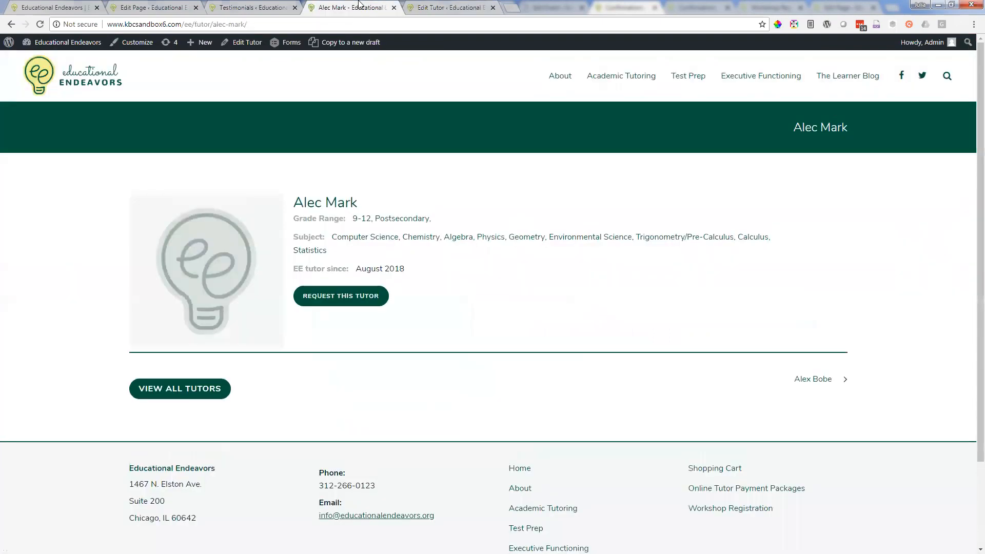
pyautogui.click(351, 7)
# Step: Return to the tutor's edit form and examine which subjects are selected in the Subject list
pyautogui.click(413, 5)
pyautogui.scroll(-3, 828, 420)
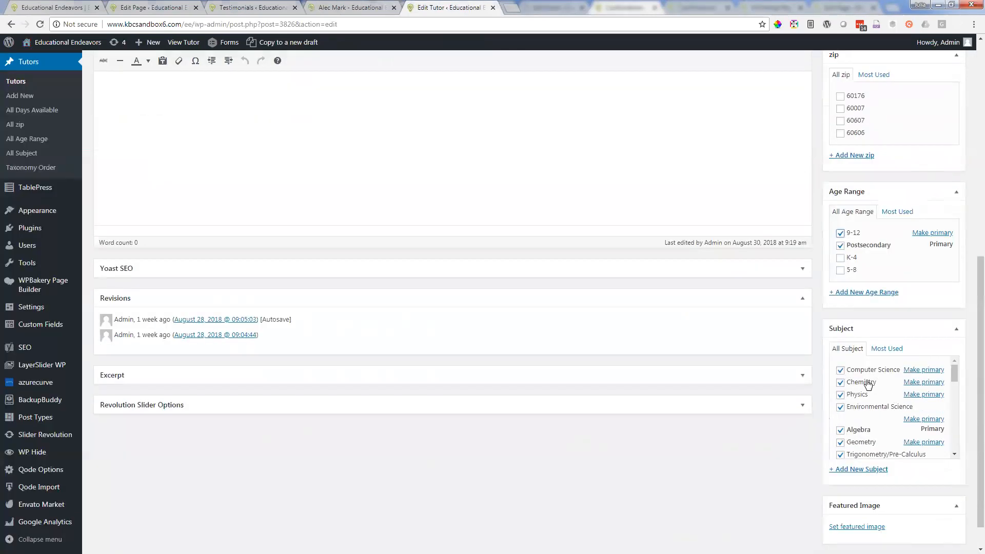
pyautogui.scroll(-1, 862, 384)
pyautogui.scroll(-2, 862, 383)
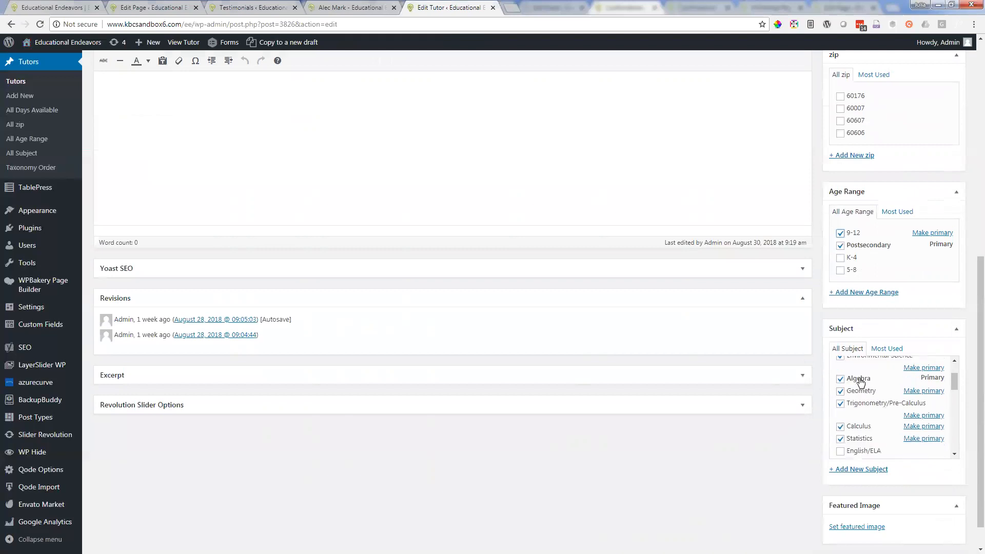
pyautogui.scroll(-3, 863, 402)
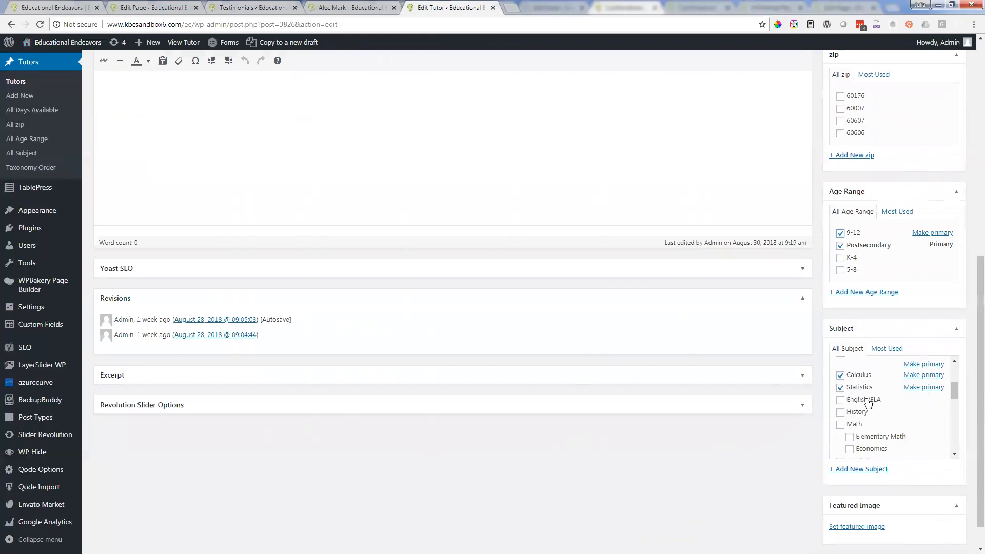
pyautogui.scroll(5, 872, 402)
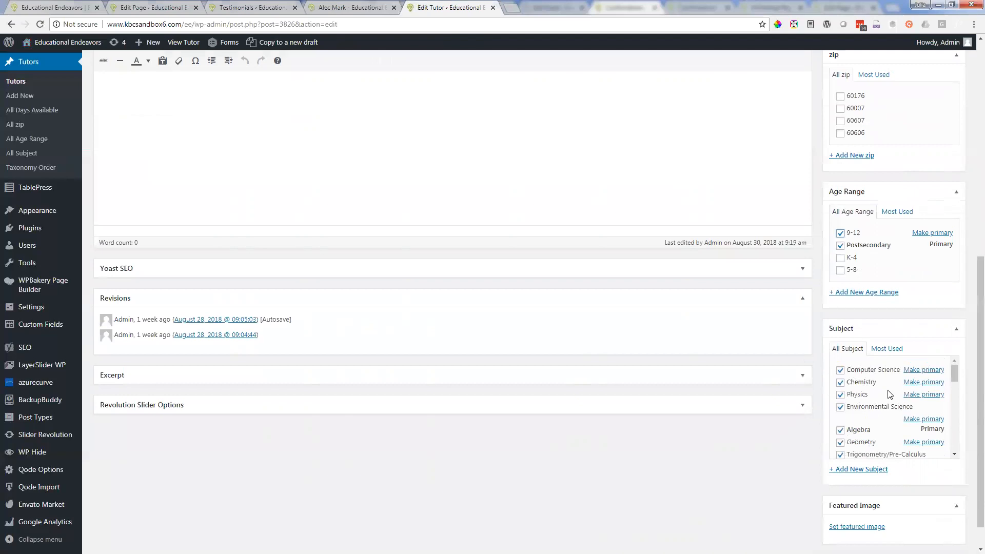
# Step: Select Math in the tutor's Subject list and clear it again while looking through the remaining subjects
pyautogui.scroll(-3, 875, 407)
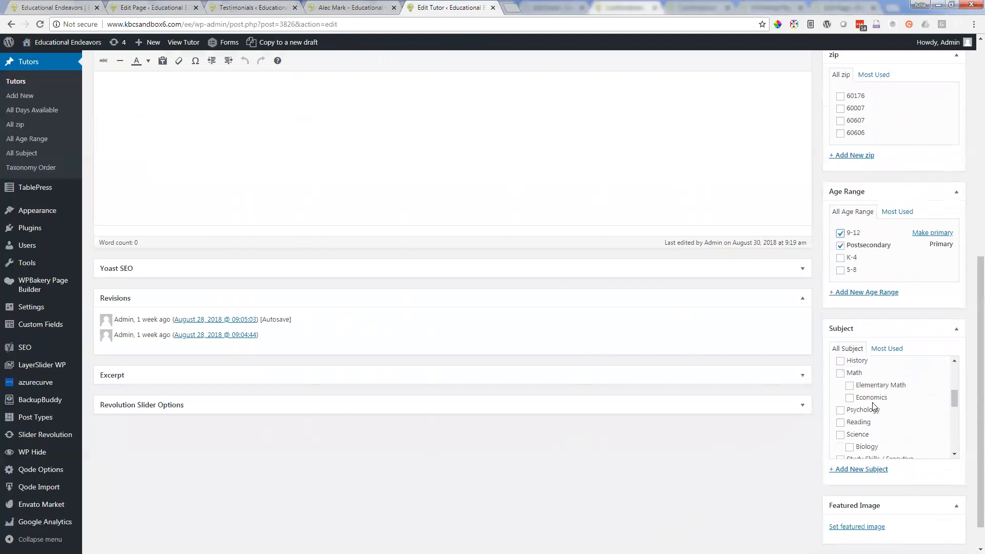
pyautogui.click(841, 373)
pyautogui.click(841, 374)
pyautogui.scroll(-1, 884, 440)
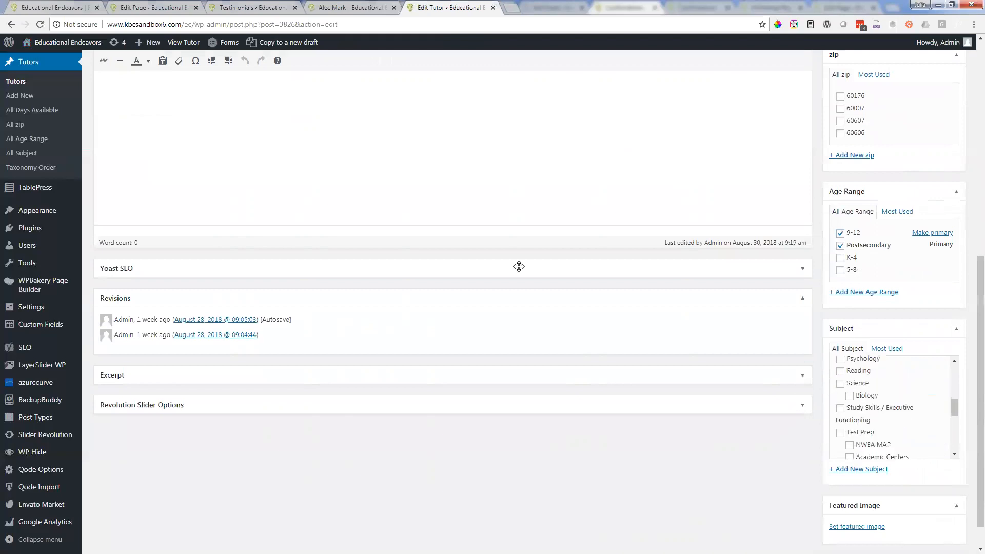
pyautogui.scroll(2, 867, 412)
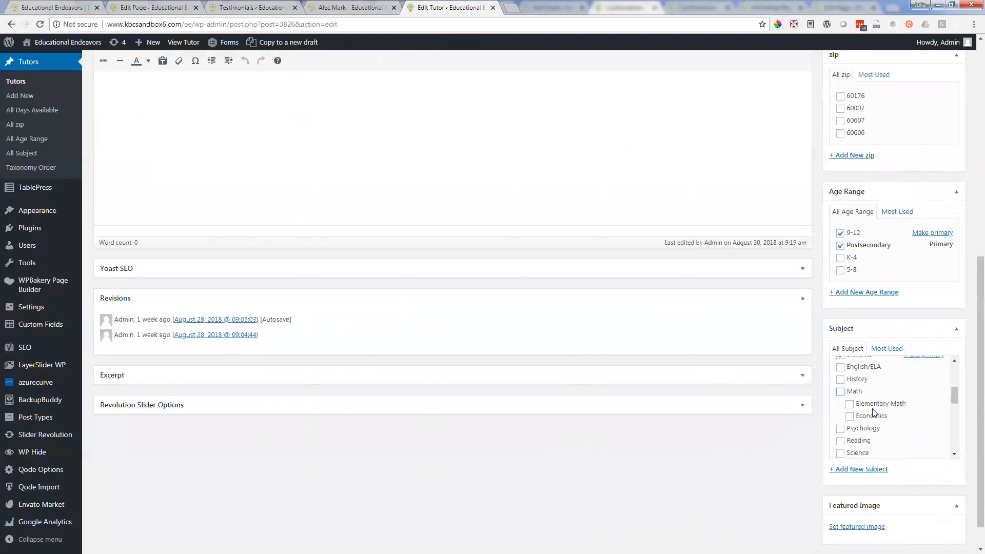
pyautogui.scroll(3, 882, 408)
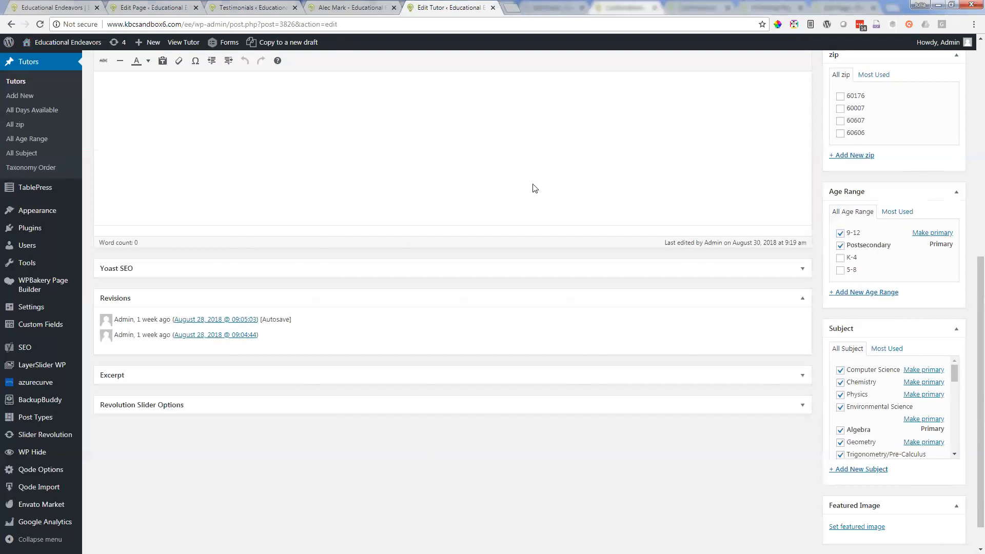
# Step: Compare the order of subjects on the live tutor profile with the order in the edit form's Subject list
pyautogui.click(334, 5)
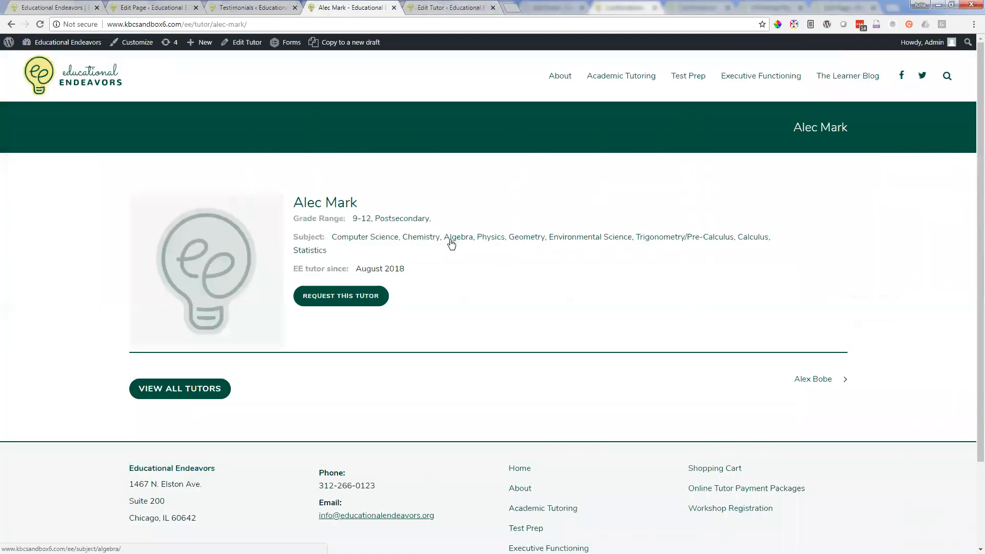
pyautogui.click(447, 8)
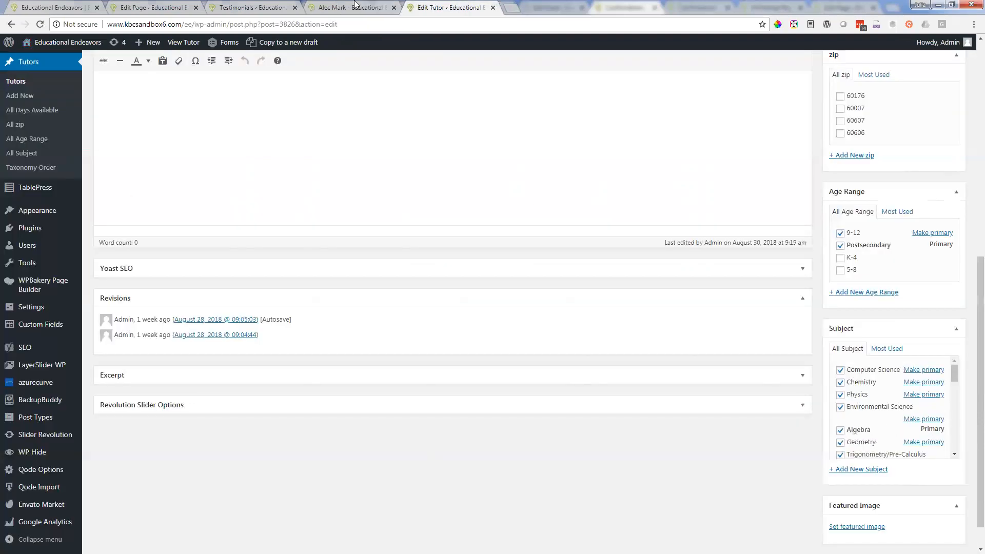
pyautogui.click(366, 8)
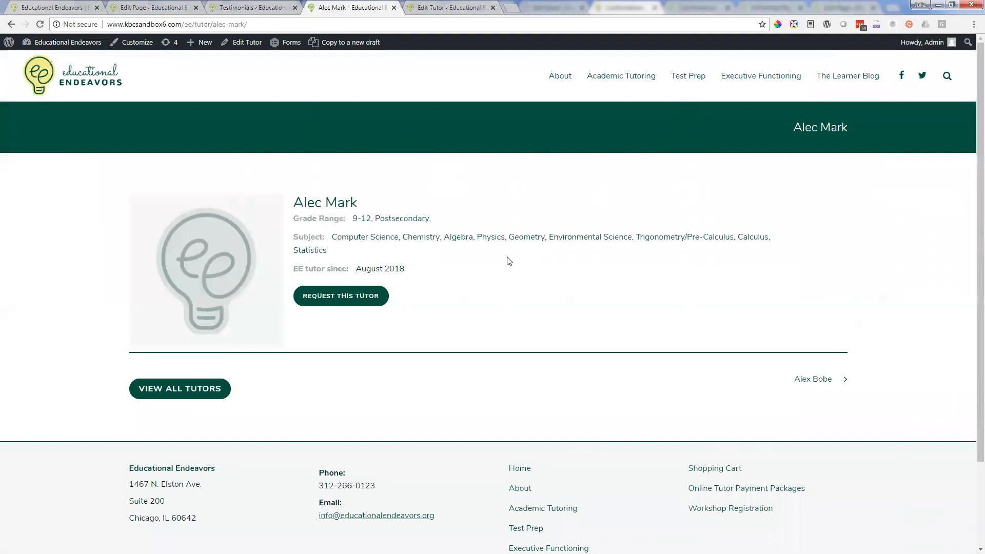
pyautogui.click(430, 10)
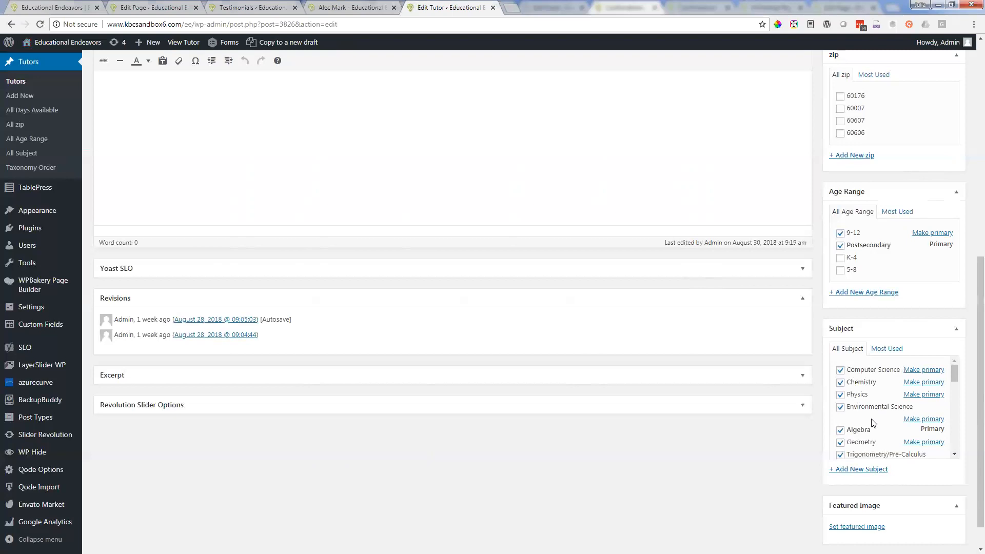
pyautogui.scroll(-1, 873, 422)
pyautogui.click(364, 7)
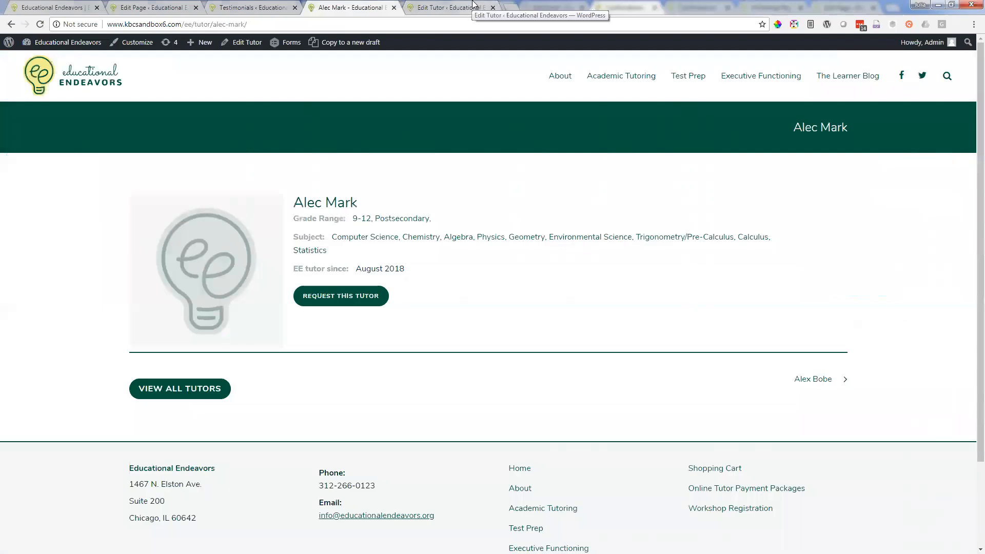
# Step: Open the Tutors Taxonomy Order page in a new tab from the tutor's edit form and show the Subject taxonomy
pyautogui.click(471, 5)
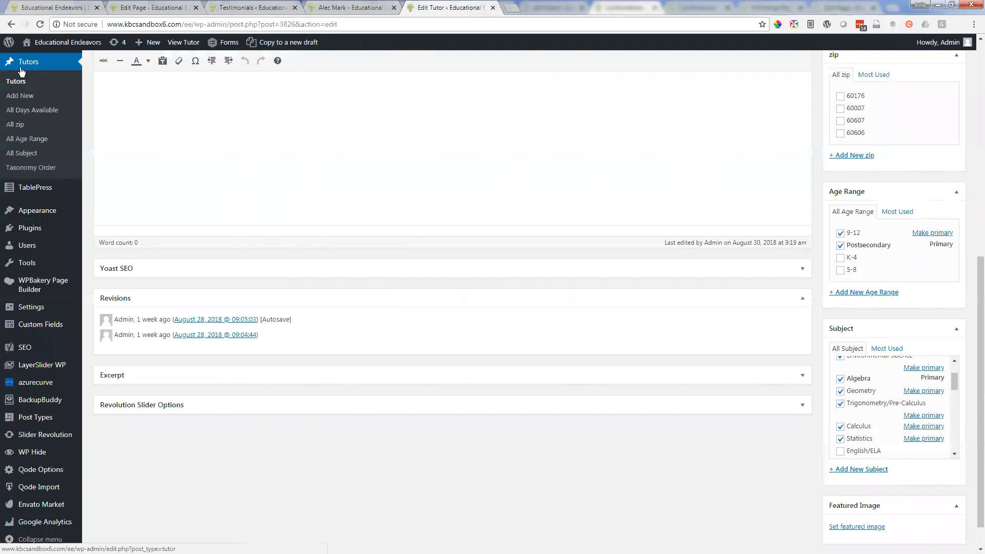
pyautogui.scroll(1, 20, 77)
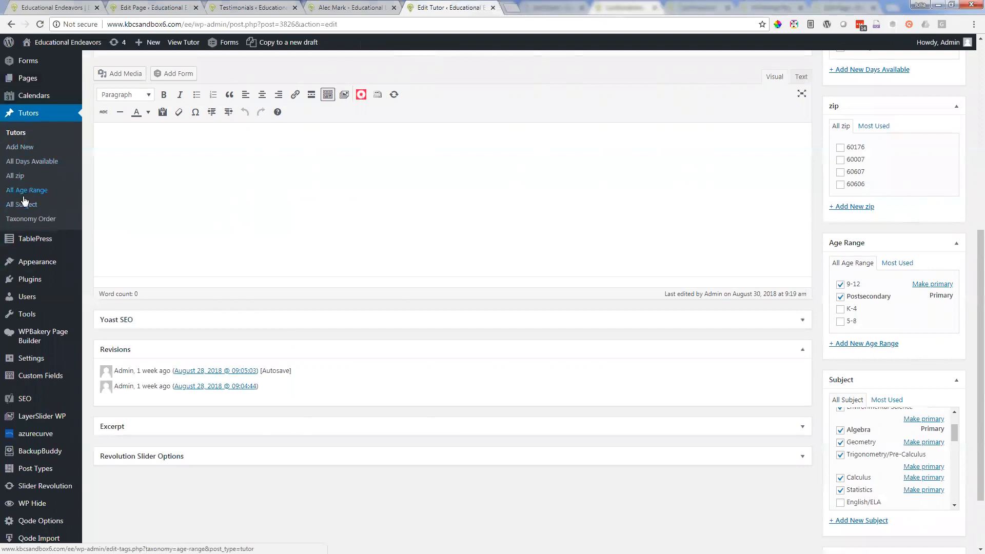
pyautogui.rightClick(35, 229)
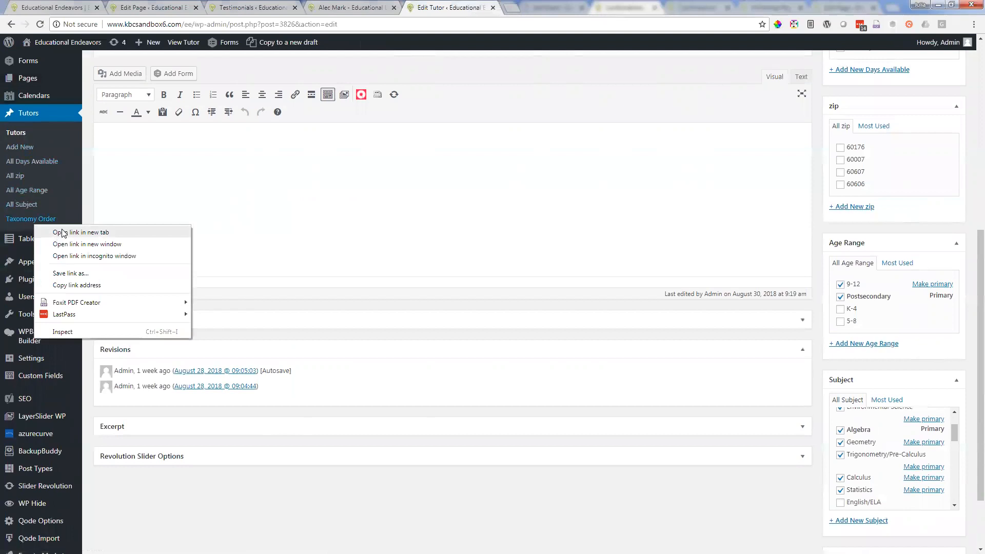
pyautogui.click(44, 232)
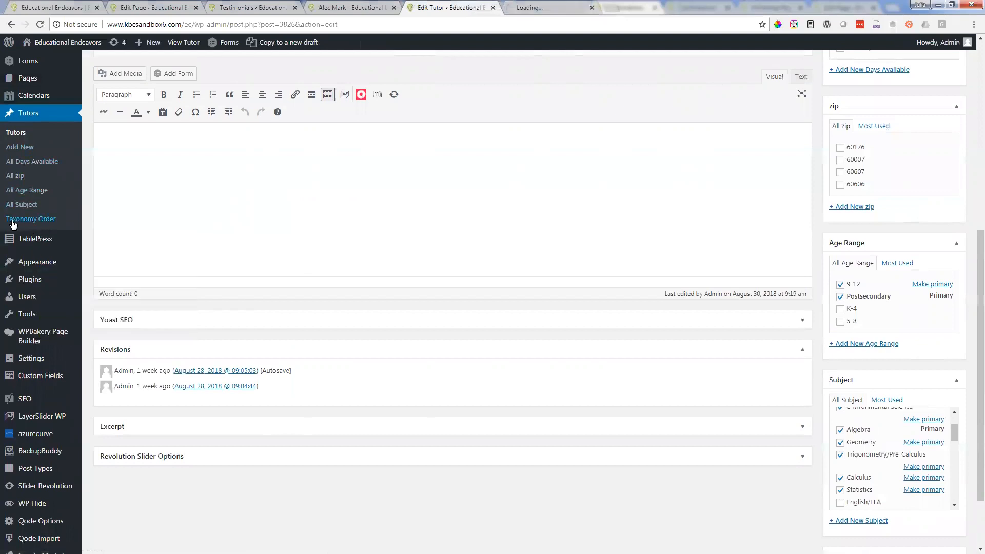
pyautogui.click(540, 9)
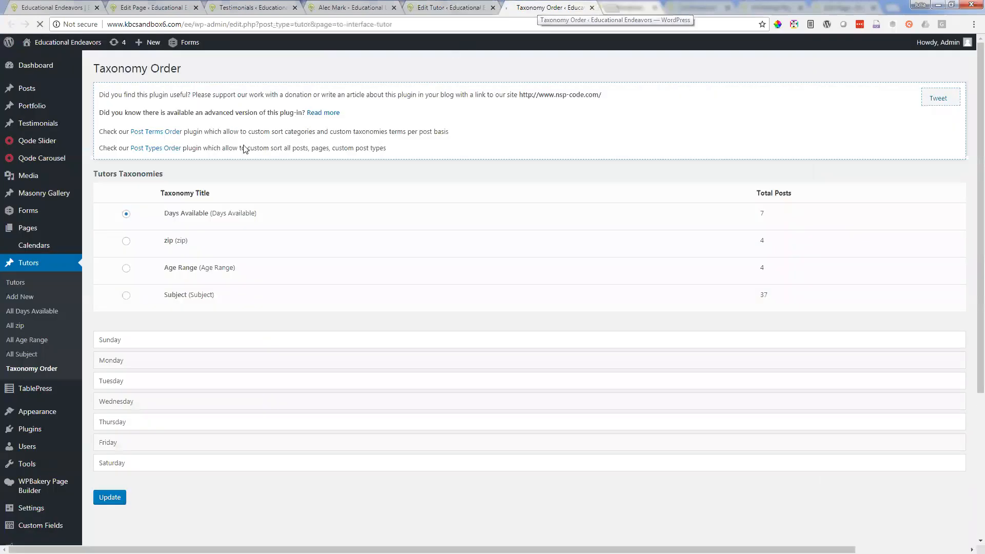
pyautogui.click(126, 296)
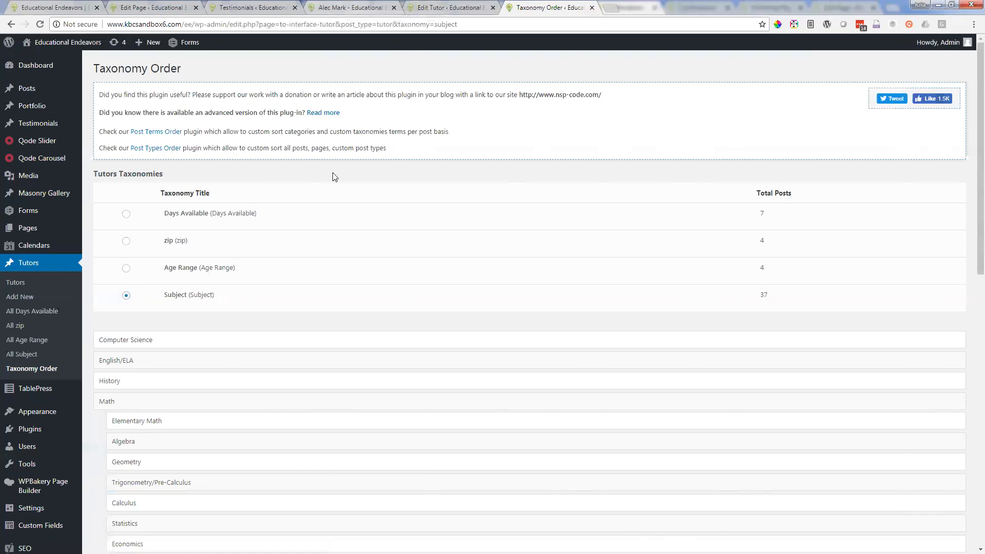
# Step: Compare the Subject order on the Taxonomy Order page with the subjects on the live tutor profile
pyautogui.scroll(-1, 219, 375)
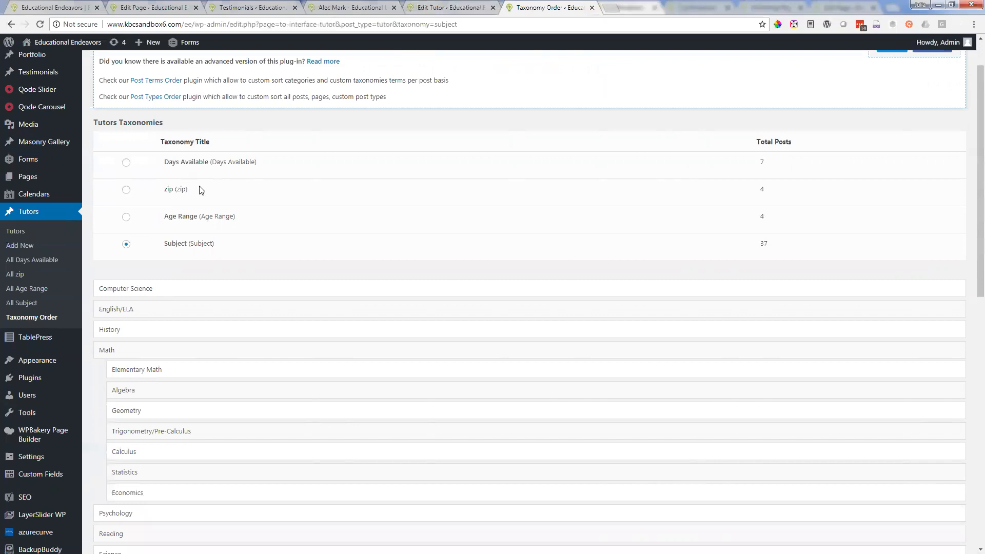
pyautogui.click(350, 6)
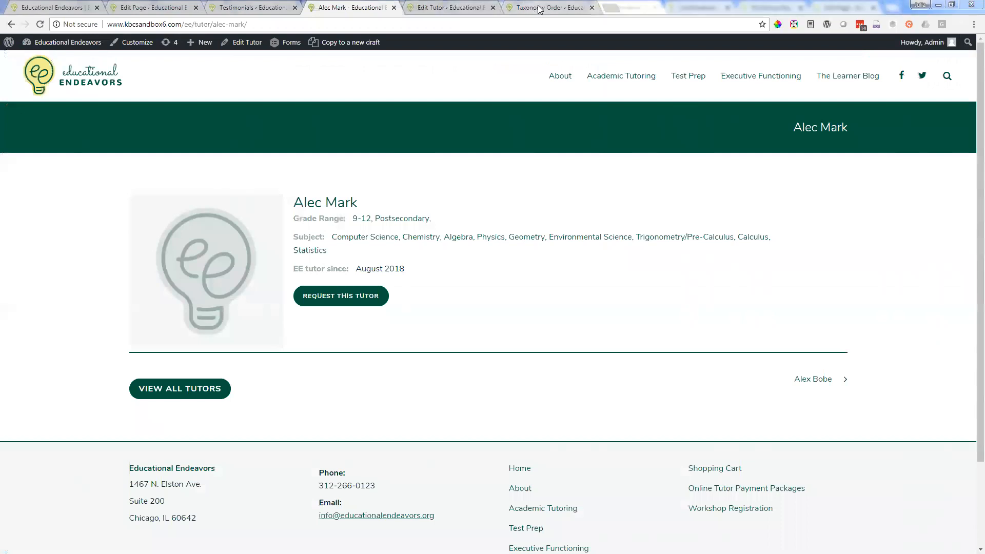
pyautogui.click(540, 8)
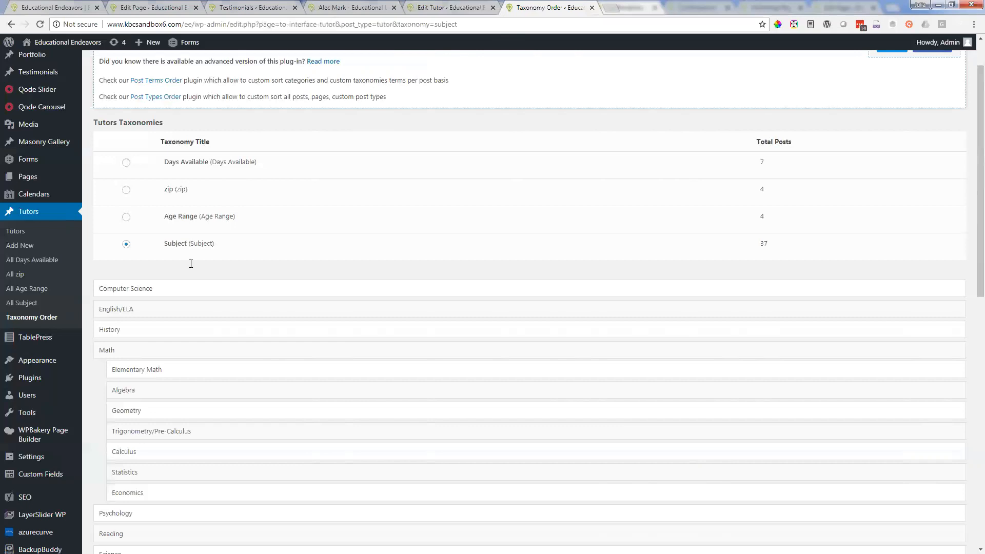
# Step: Move Computer Science below History in the subject order and put it back in first place
pyautogui.scroll(-1, 187, 277)
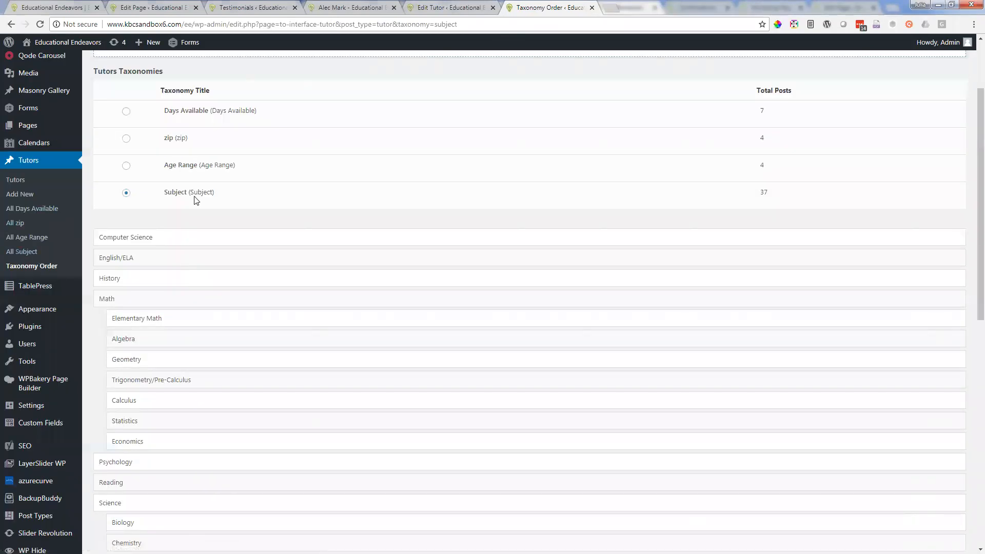
pyautogui.moveTo(248, 236); pyautogui.dragTo(249, 284)
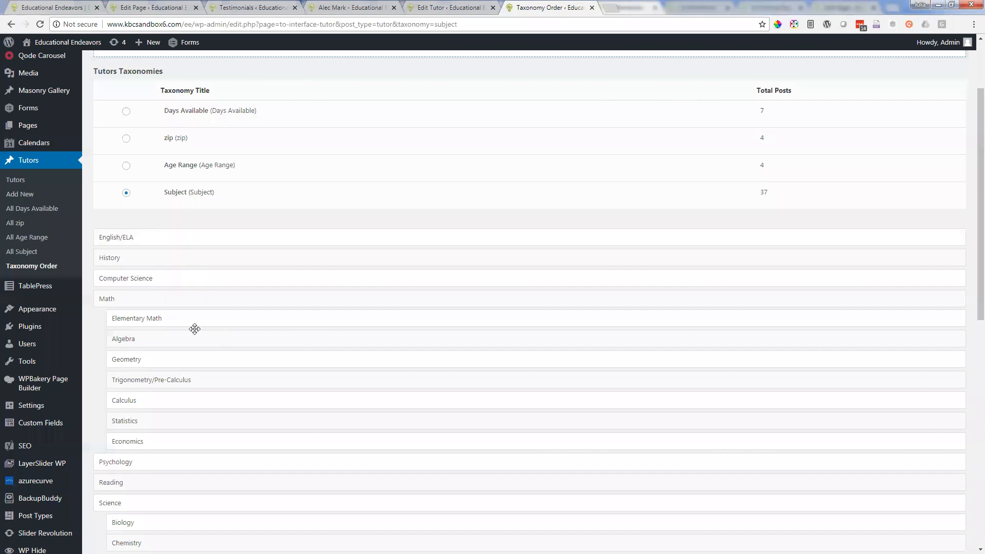
pyautogui.moveTo(148, 279); pyautogui.dragTo(151, 236)
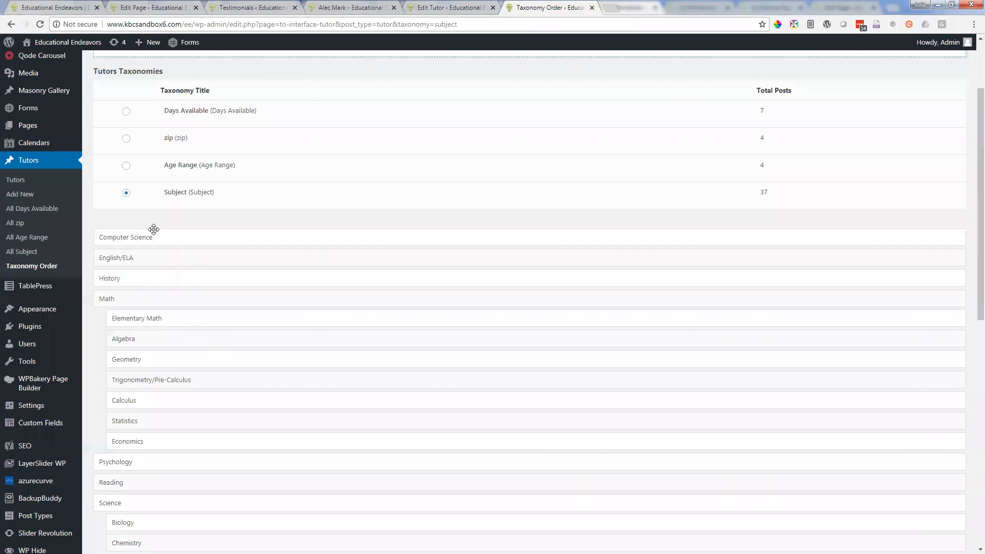
# Step: Review the full subject order through Writing and check it against the tutor's edit form and live profile
pyautogui.scroll(2, 435, 306)
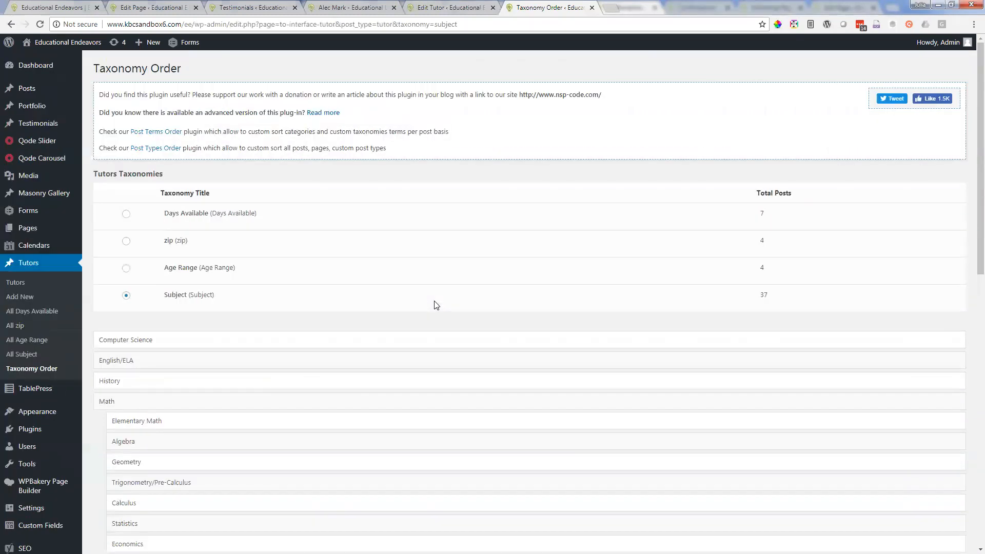
pyautogui.scroll(-10, 435, 306)
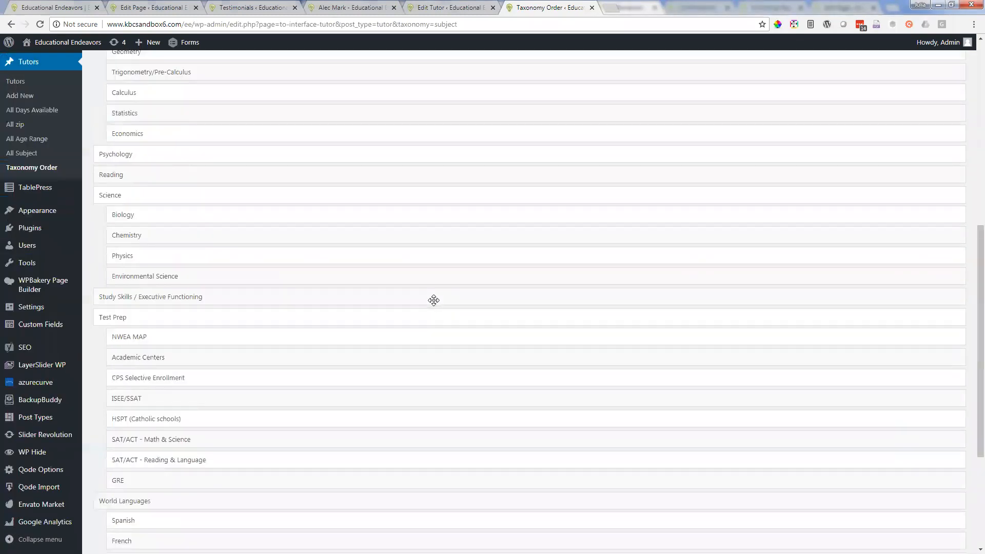
pyautogui.scroll(-1, 305, 391)
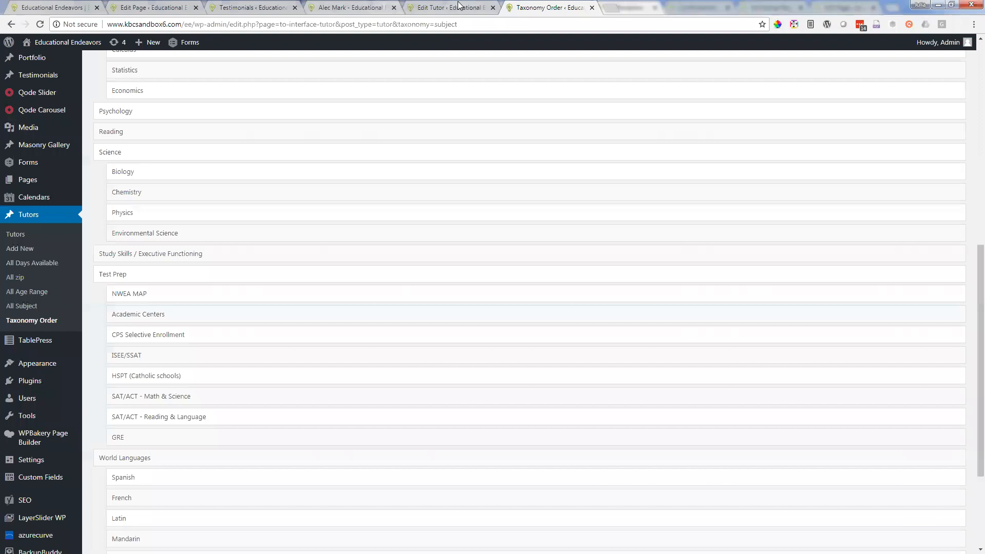
pyautogui.click(462, 6)
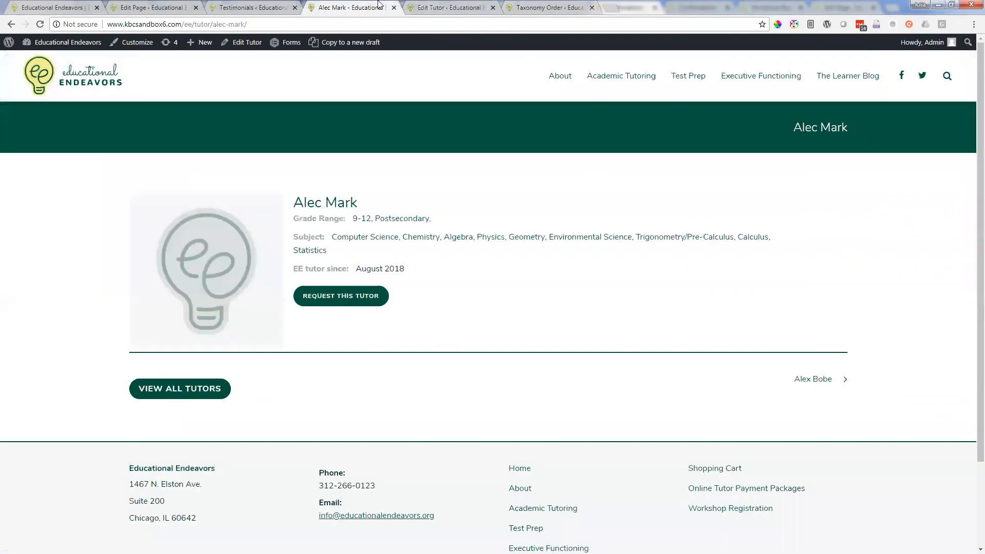
pyautogui.click(371, 7)
pyautogui.click(433, 8)
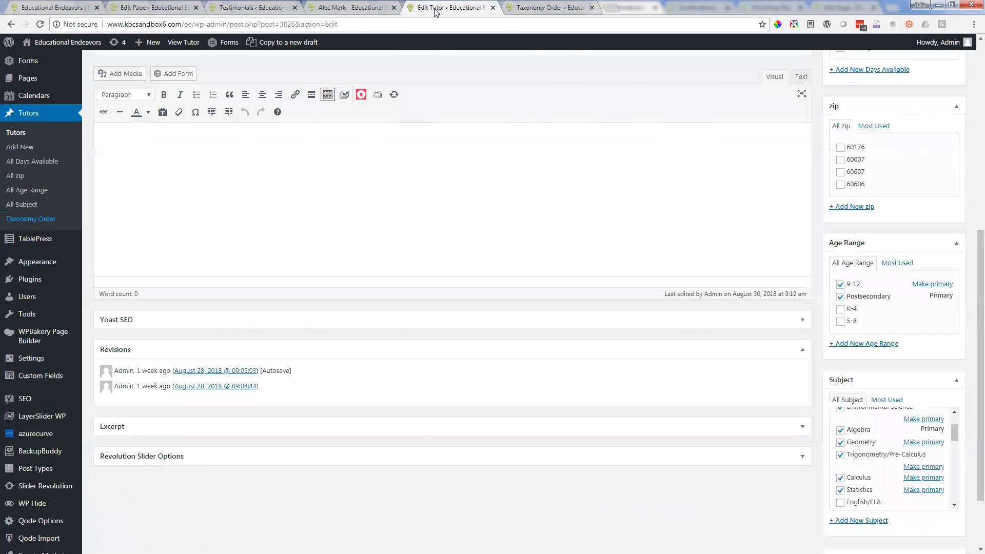
pyautogui.scroll(2, 575, 123)
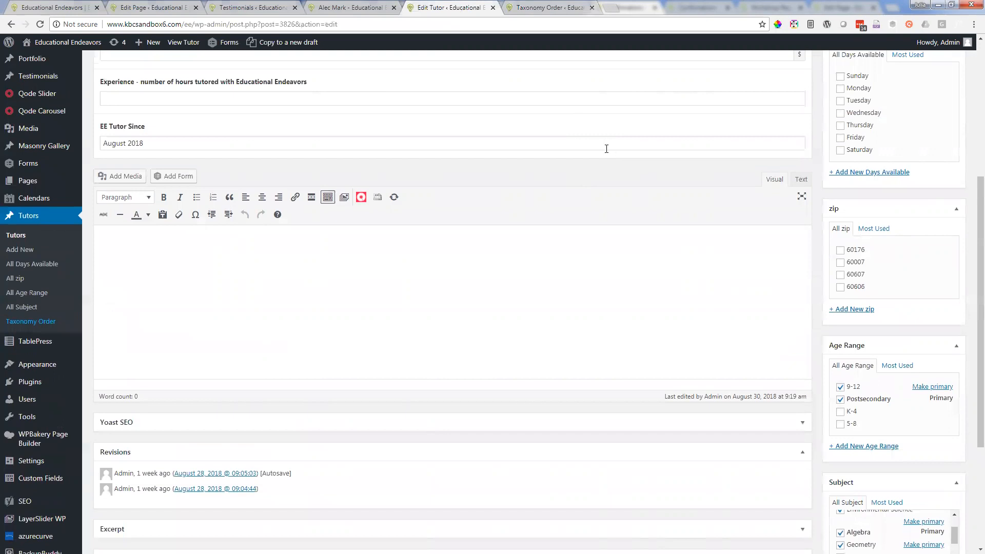
# Step: Go back from the live profile to the Find A Tutor page and examine the order of the Select Subjects options
pyautogui.click(354, 7)
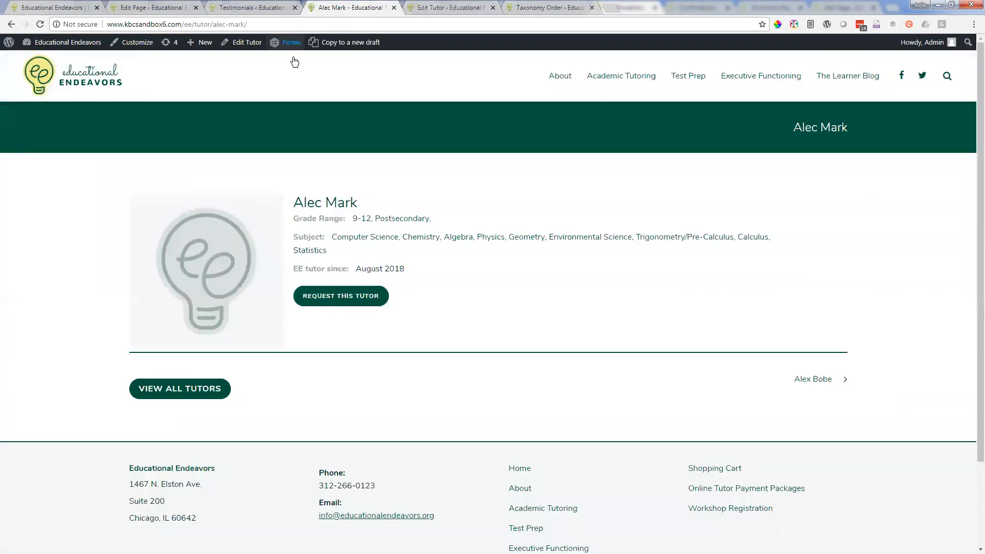
pyautogui.click(10, 24)
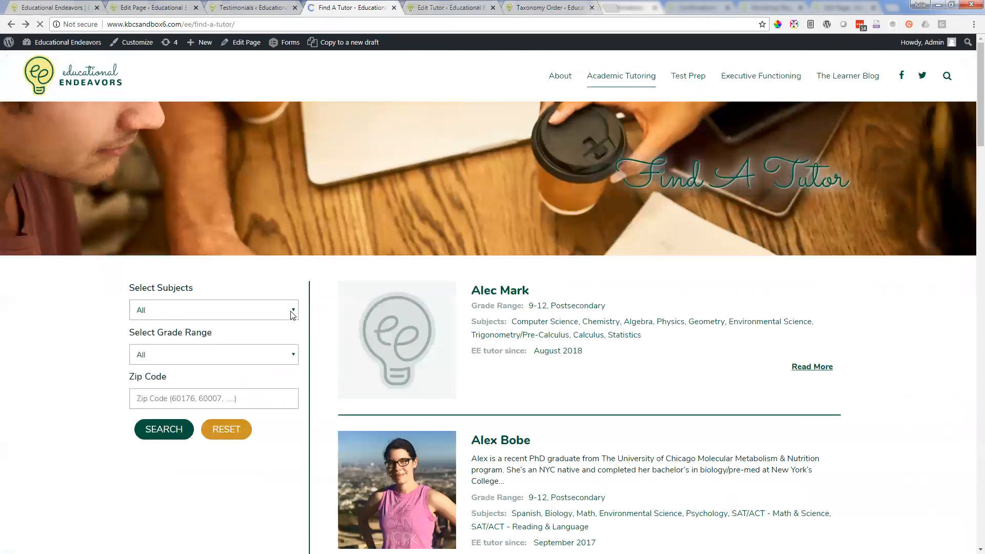
pyautogui.click(292, 315)
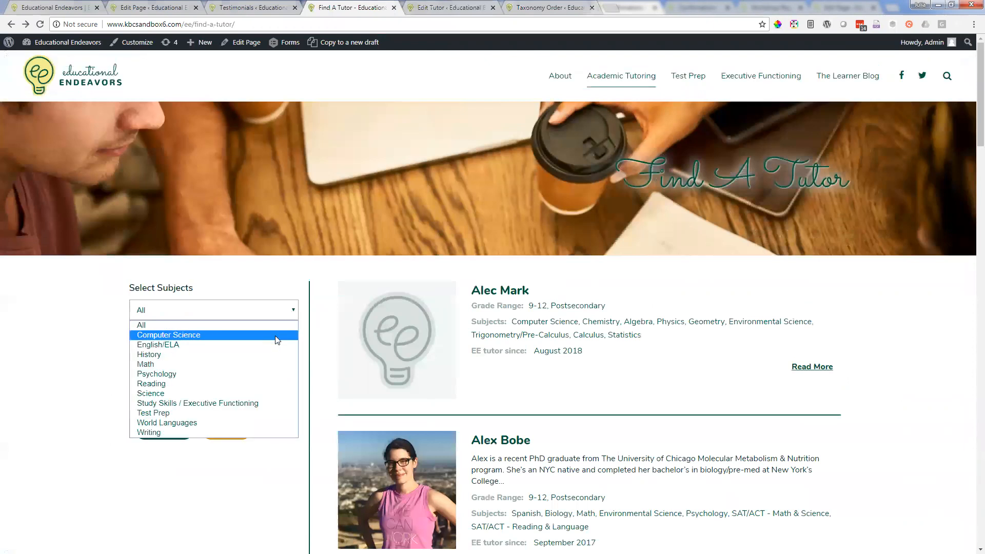
pyautogui.click(292, 311)
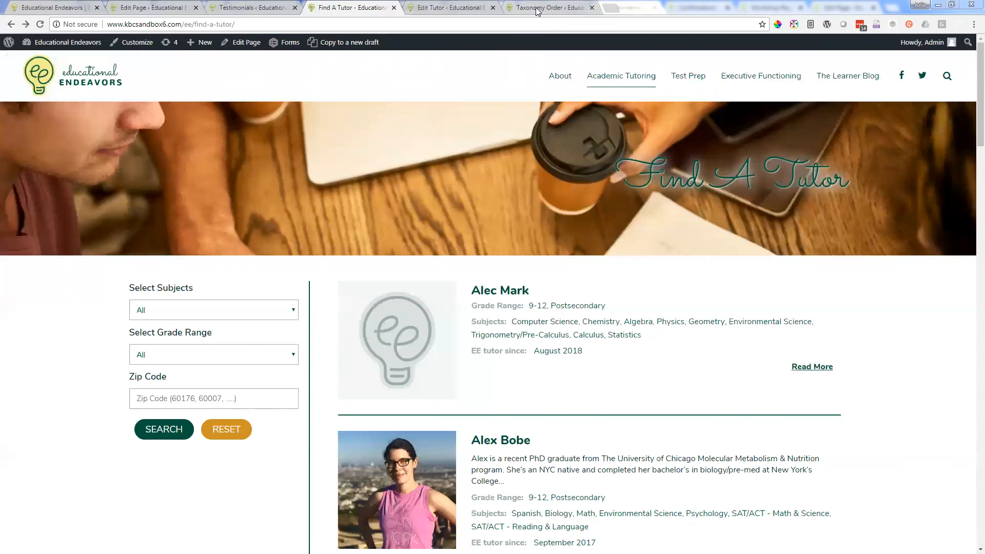
# Step: Move History above Computer Science to the top of the Subject taxonomy order and save the new order
pyautogui.click(537, 9)
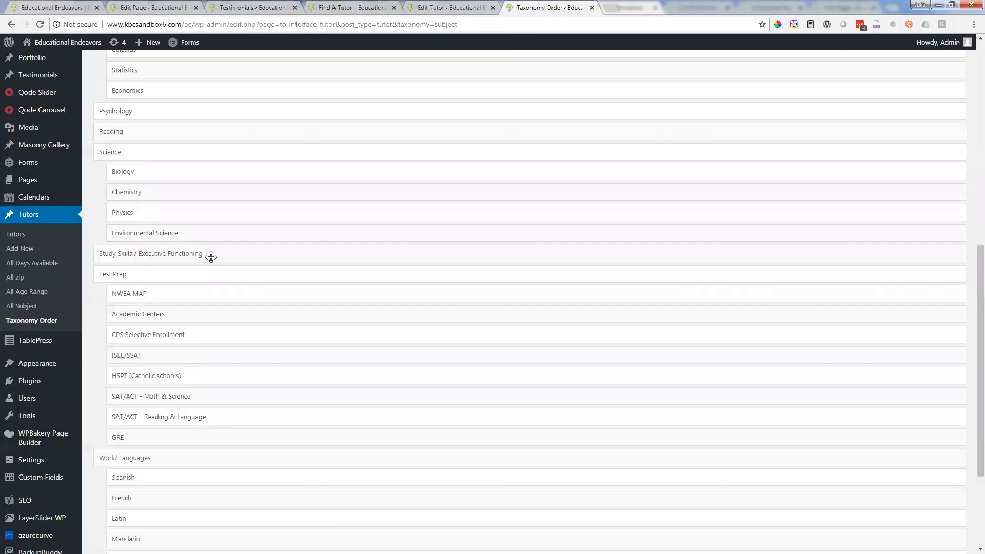
pyautogui.scroll(3, 211, 255)
pyautogui.scroll(2, 218, 242)
pyautogui.moveTo(128, 198); pyautogui.dragTo(123, 136)
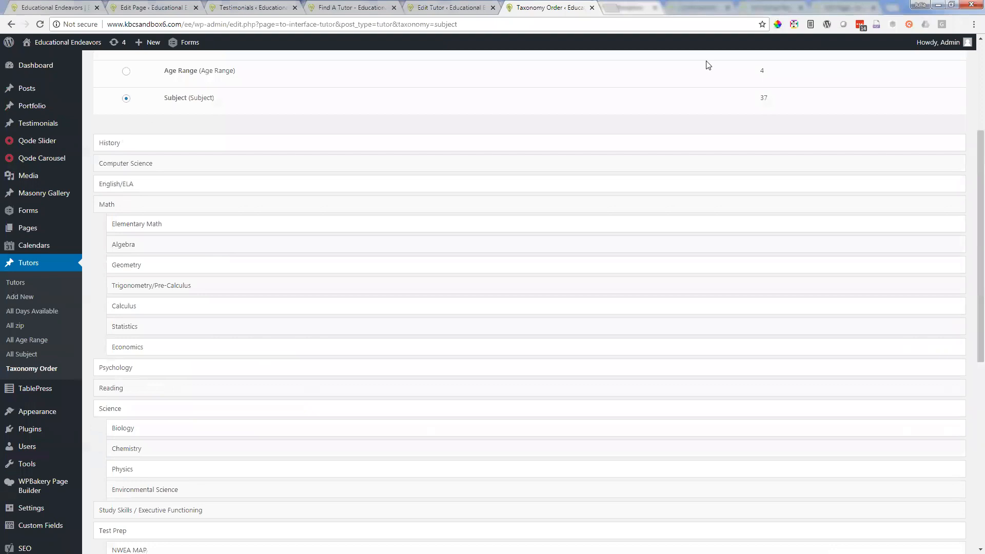
pyautogui.scroll(-8, 104, 497)
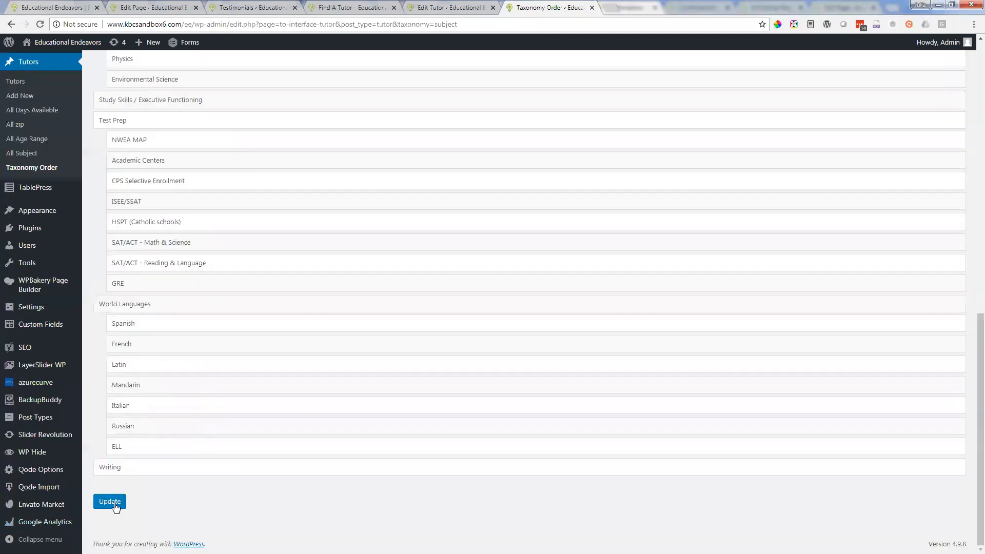
pyautogui.click(115, 507)
# Step: Reload the Find A Tutor page and check the order of the Select Subjects options
pyautogui.click(366, 5)
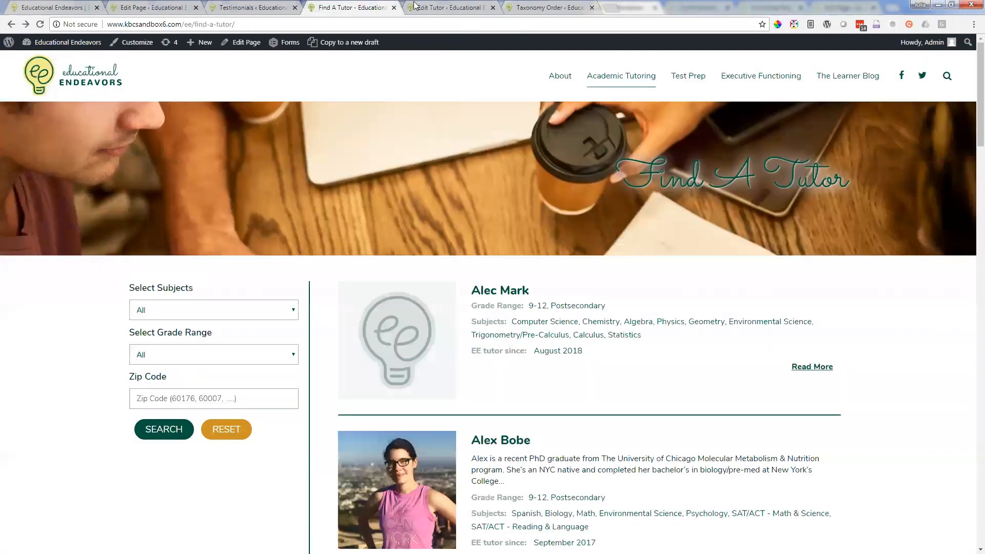
pyautogui.click(43, 25)
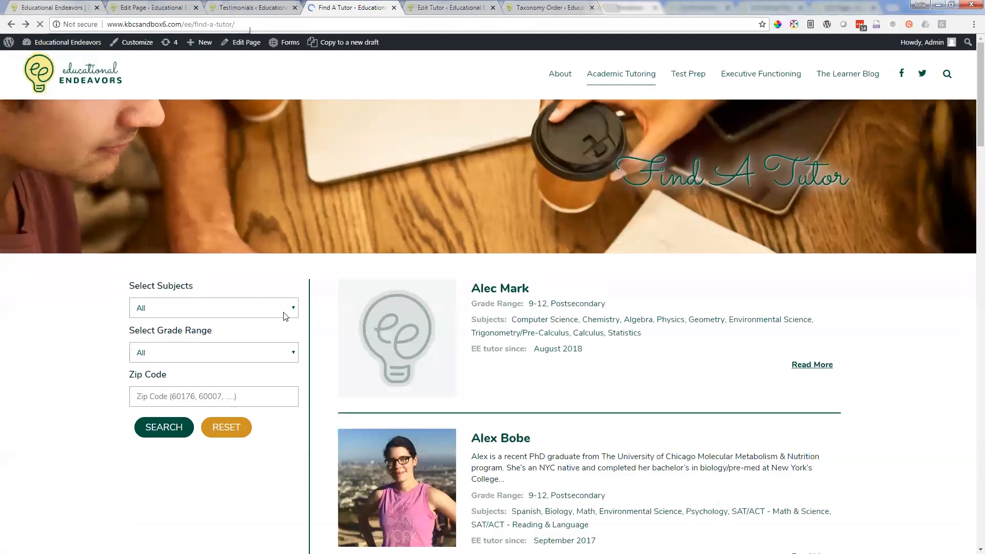
pyautogui.click(294, 310)
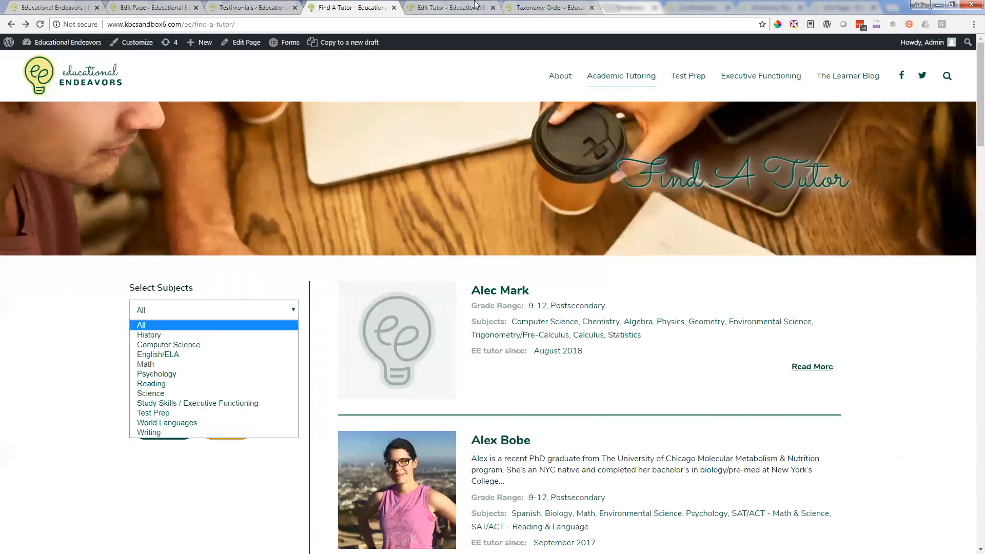
# Step: Revisit the Taxonomy Order page and the tutor's edit form, looking over the tutor fields, Days Available, zip and Age Range
pyautogui.click(537, 8)
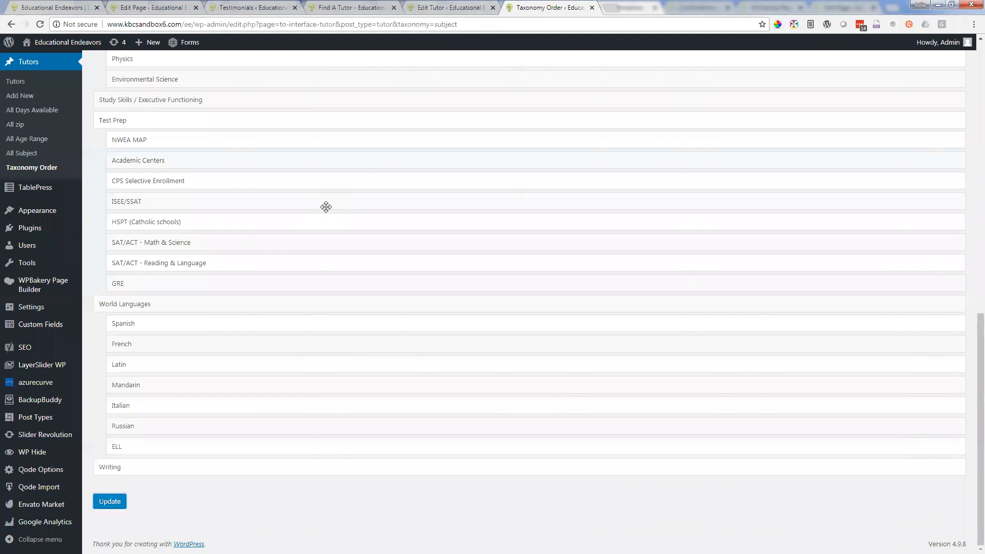
pyautogui.scroll(4, 331, 219)
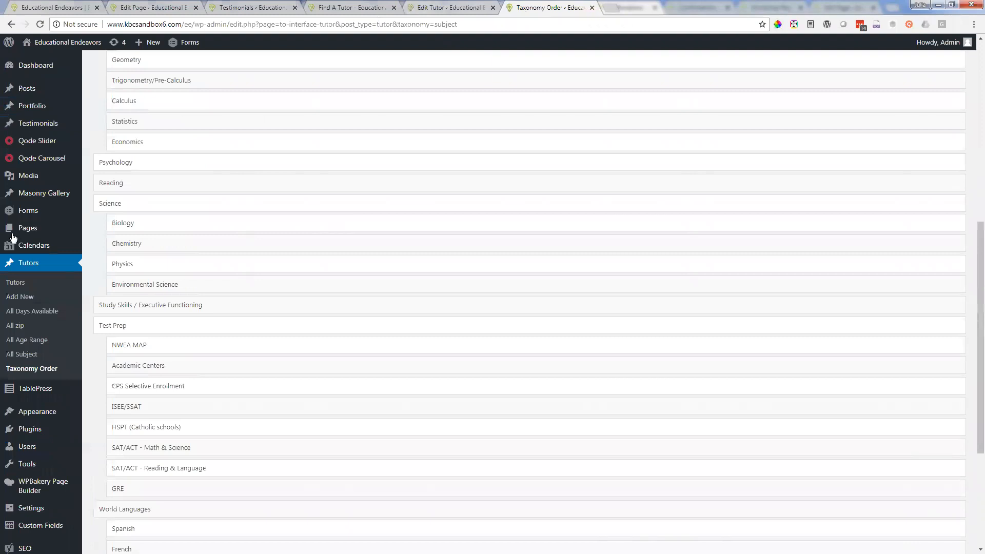
pyautogui.click(456, 4)
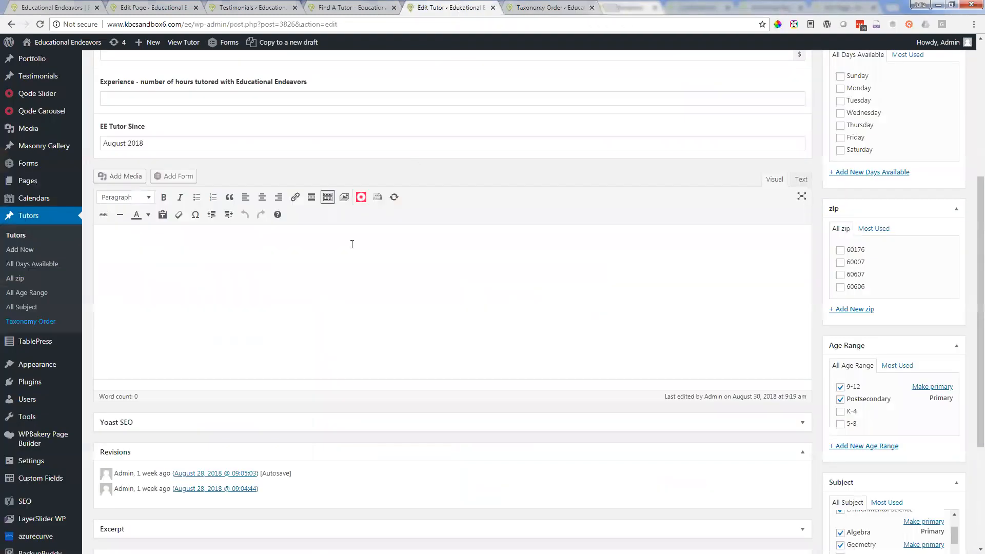
pyautogui.scroll(4, 199, 106)
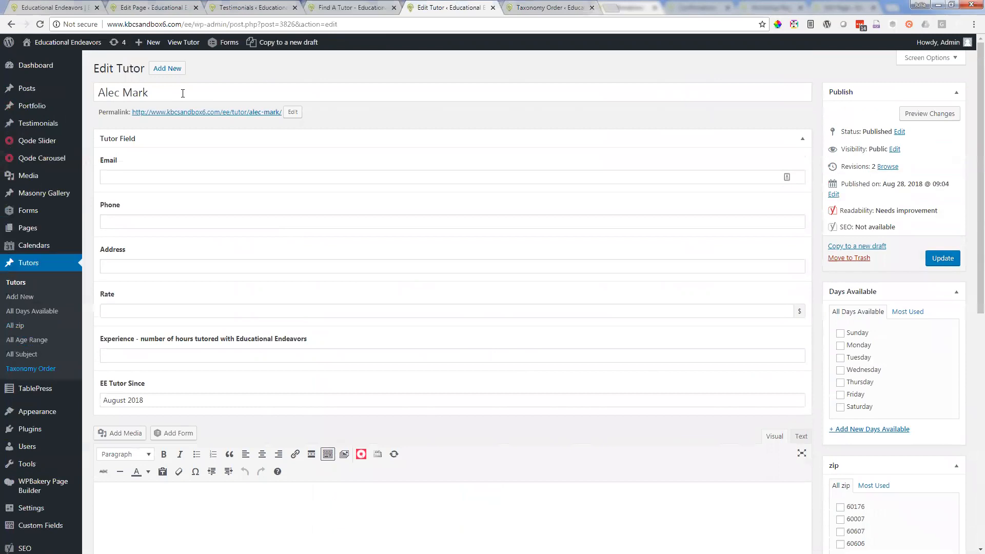
pyautogui.scroll(-1, 657, 349)
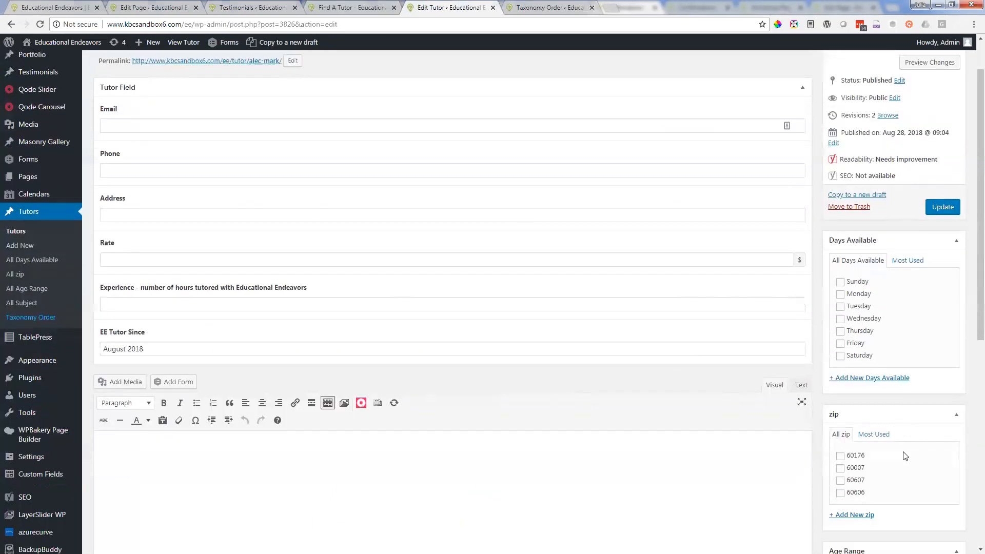
pyautogui.scroll(-3, 903, 456)
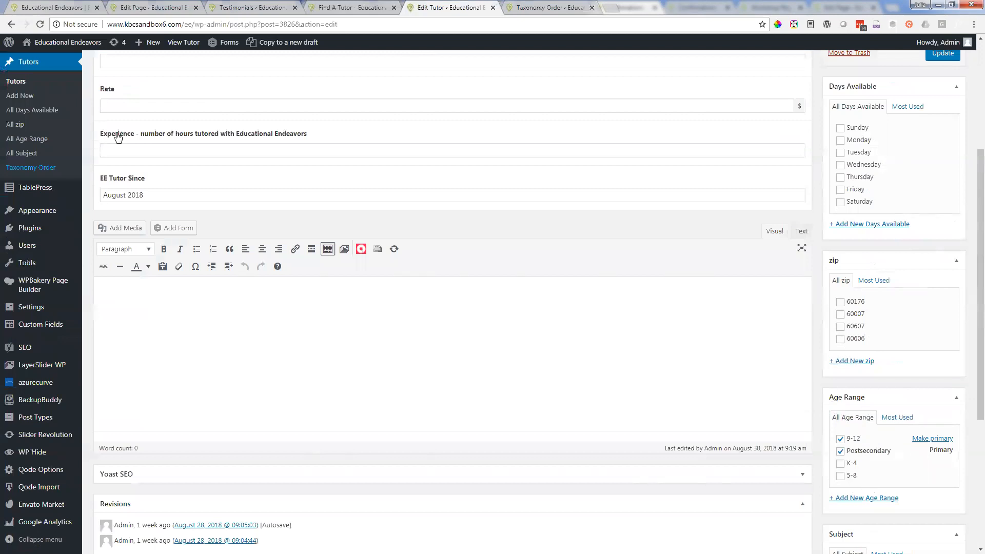
# Step: Open the tutors' Age Range terms page in a new browser tab and place that tab directly after the tutor's edit form
pyautogui.rightClick(22, 143)
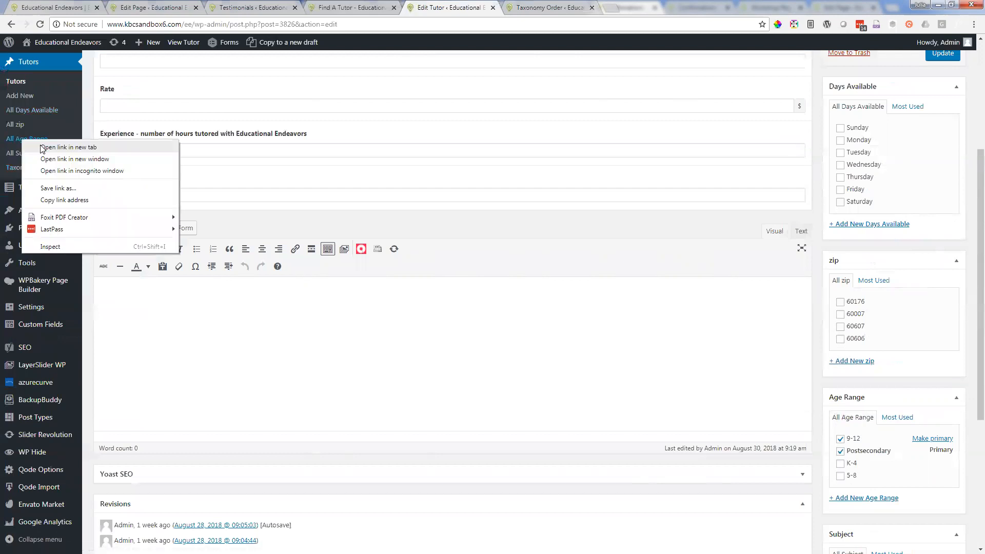
pyautogui.click(42, 150)
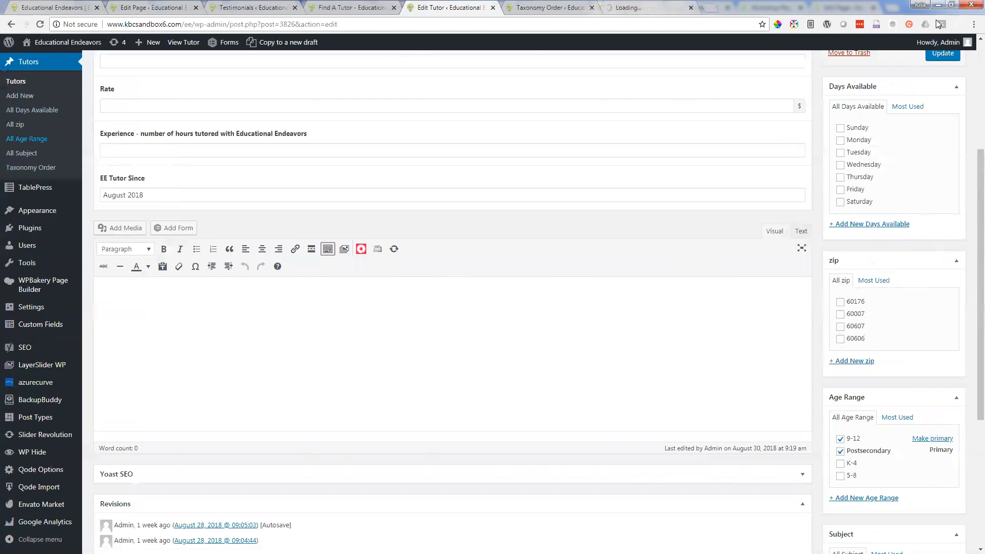
pyautogui.click(643, 4)
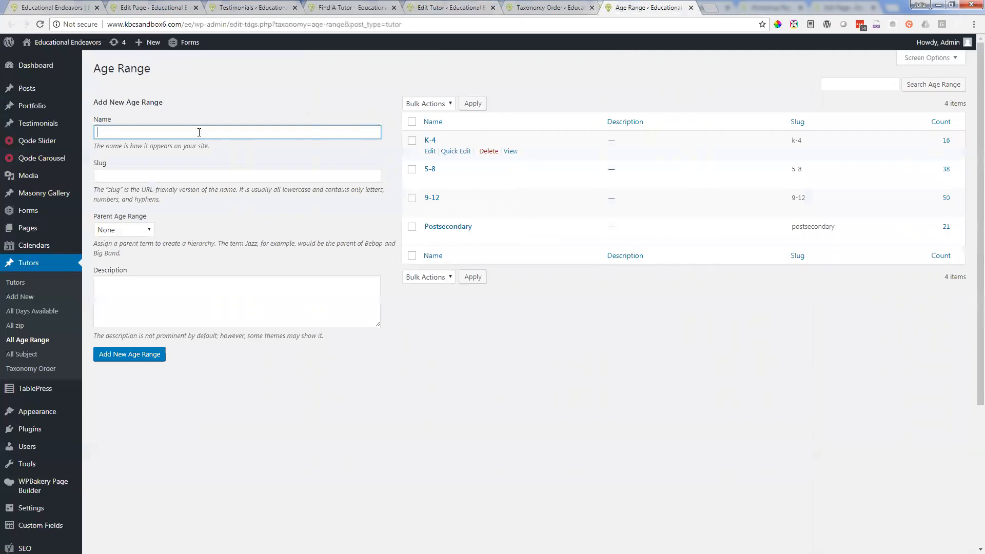
pyautogui.click(564, 5)
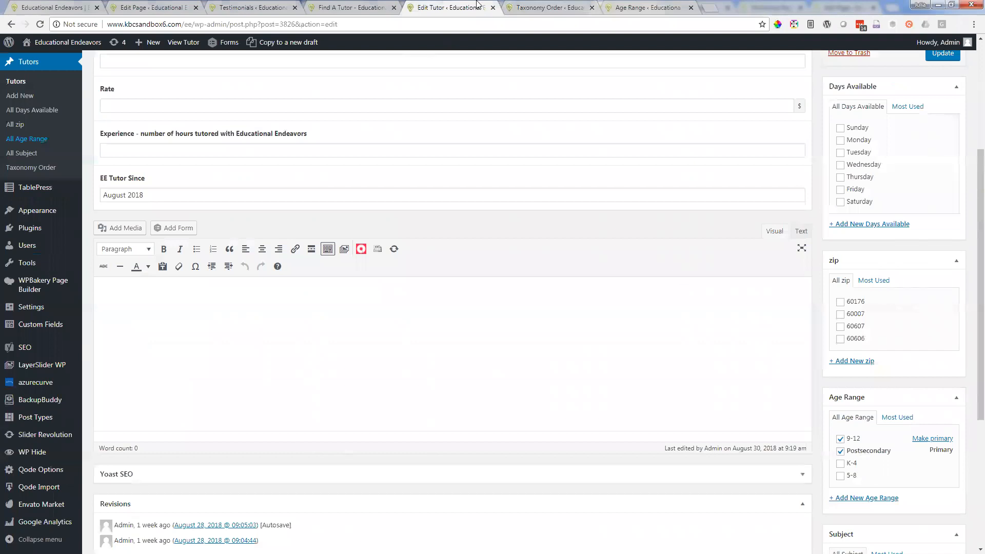
pyautogui.moveTo(609, 8); pyautogui.dragTo(485, 22)
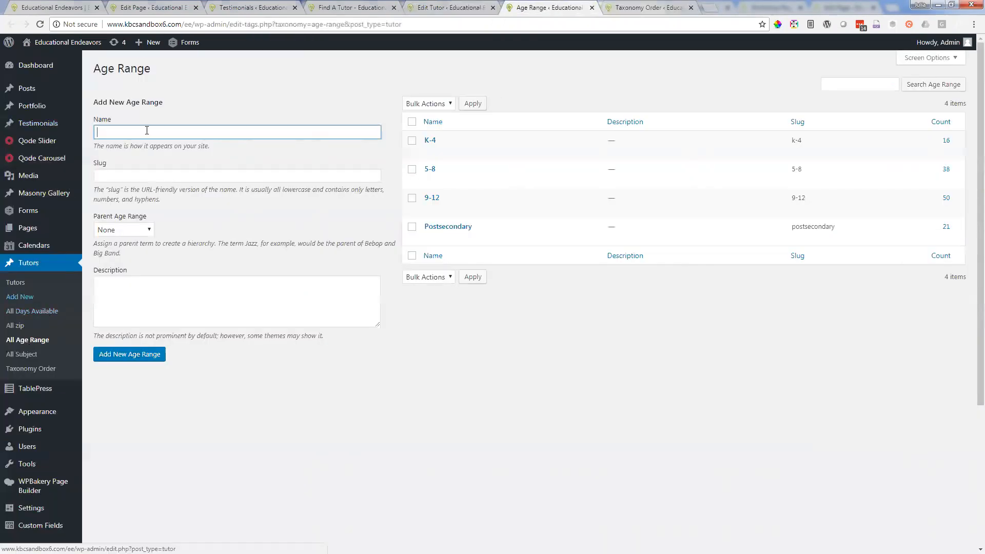
# Step: Try filling in the new age range form, entering k as the slug
pyautogui.press('Tab')
pyautogui.write('k')
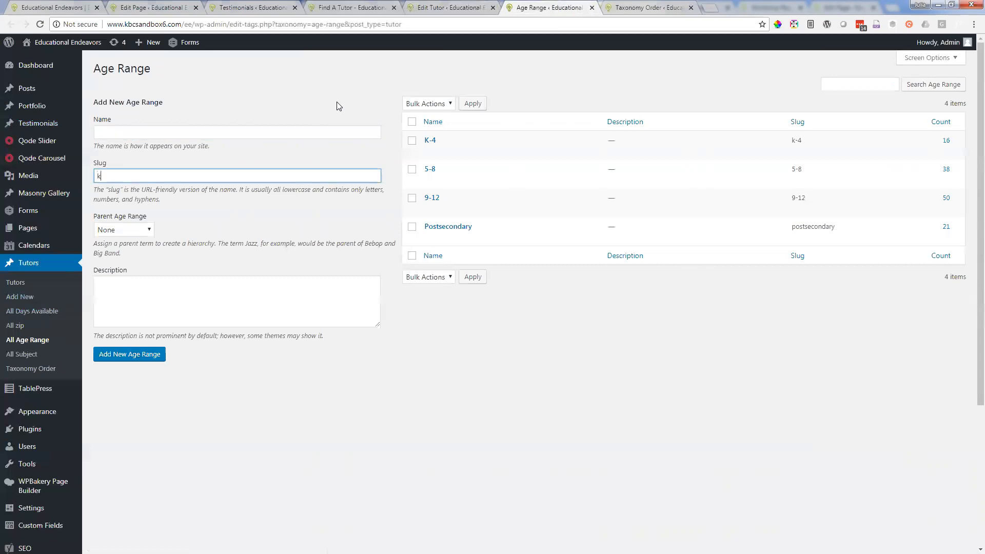
pyautogui.click(259, 132)
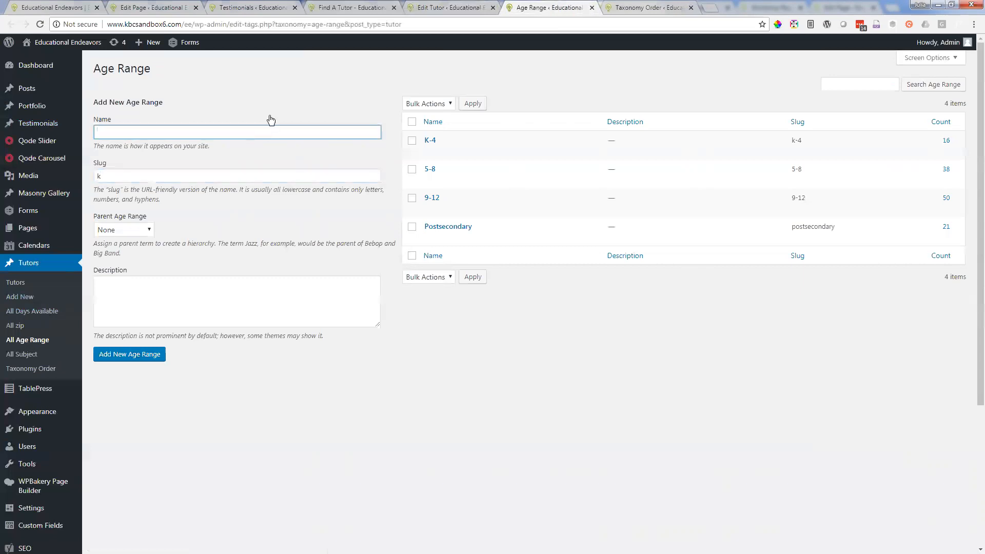
pyautogui.moveTo(113, 146); pyautogui.dragTo(259, 162)
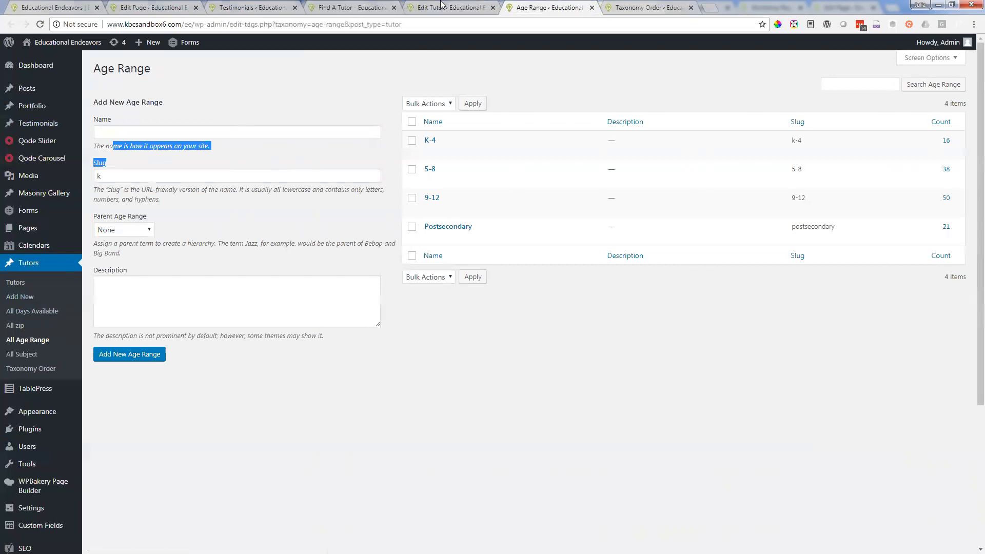
# Step: Compare the Find A Tutor page with the tutor's edit form, and clear the slug in the new age range form
pyautogui.click(361, 5)
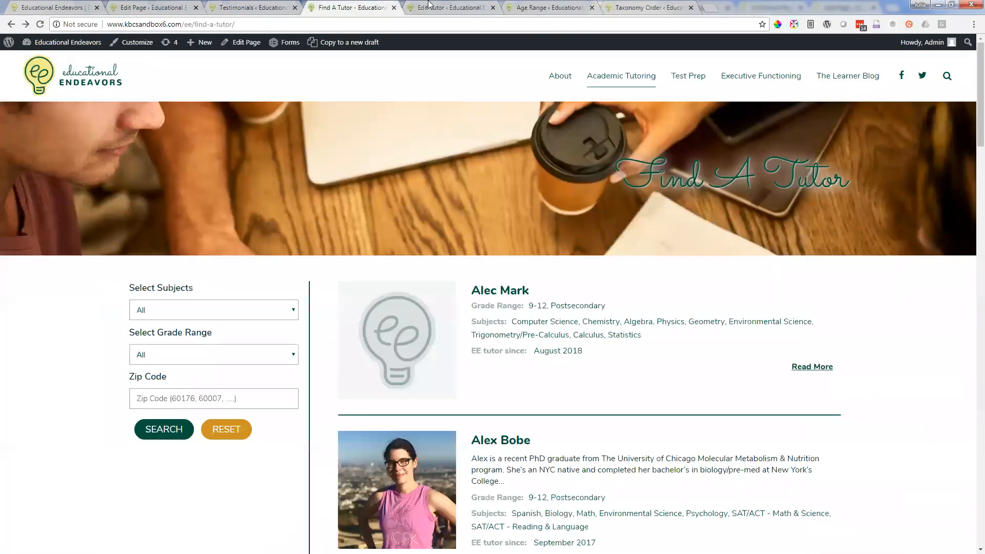
pyautogui.click(440, 5)
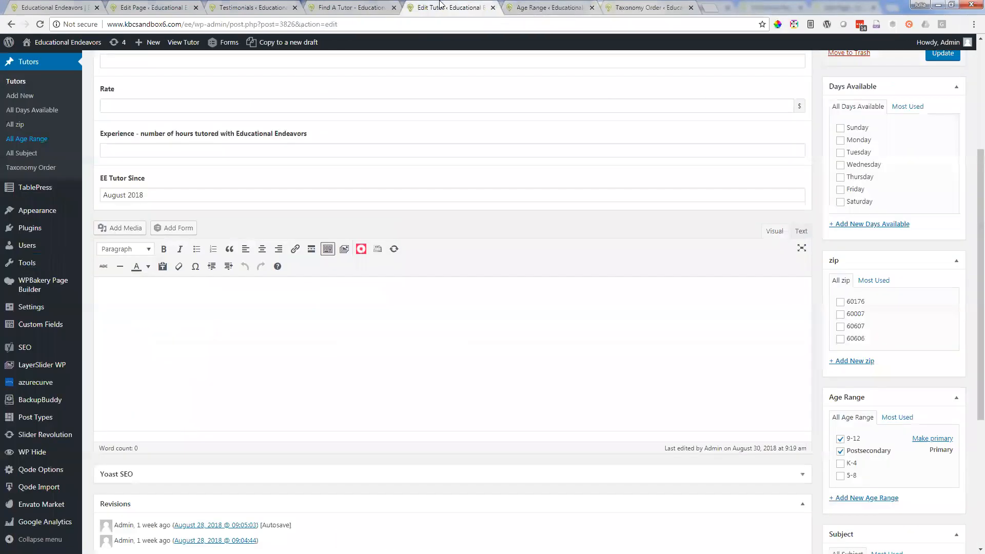
pyautogui.click(382, 11)
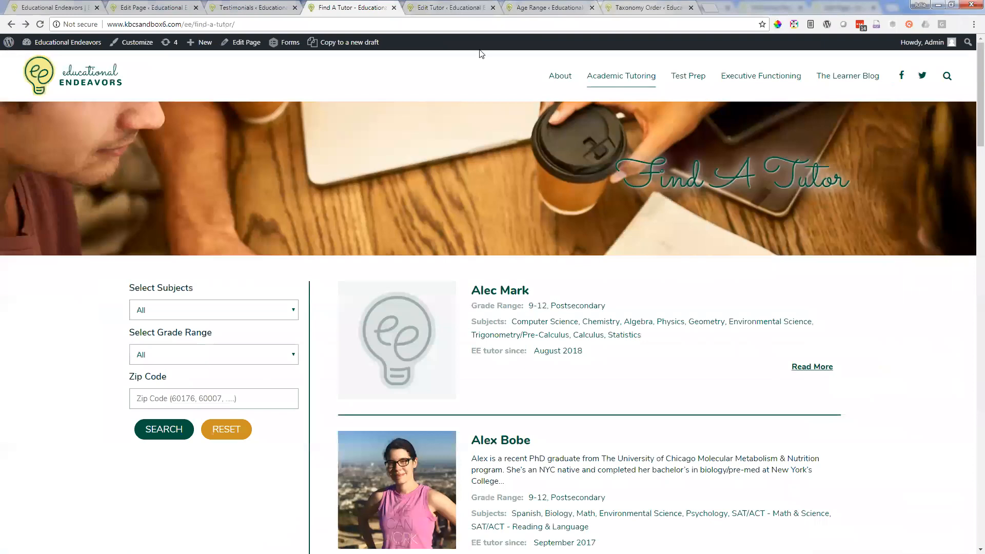
pyautogui.click(456, 7)
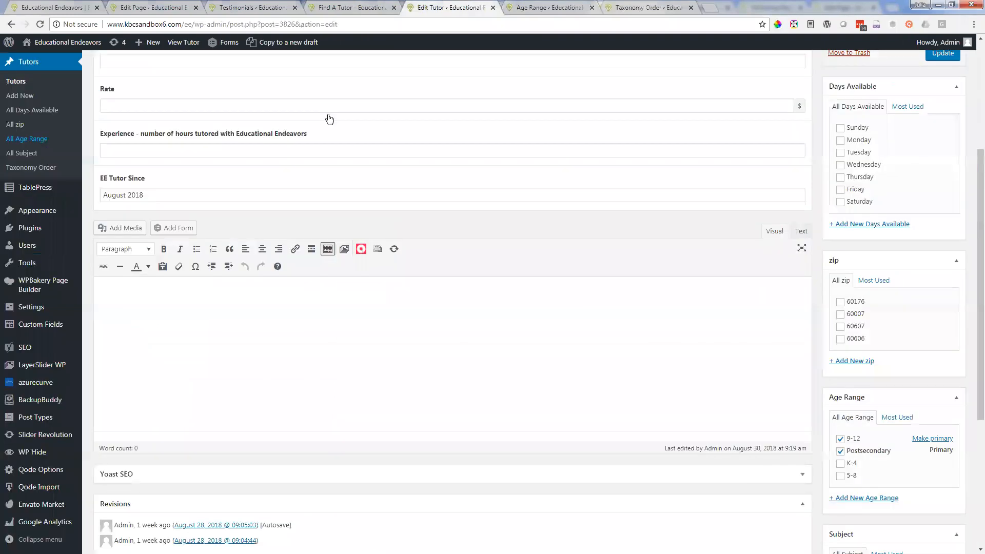
pyautogui.click(522, 6)
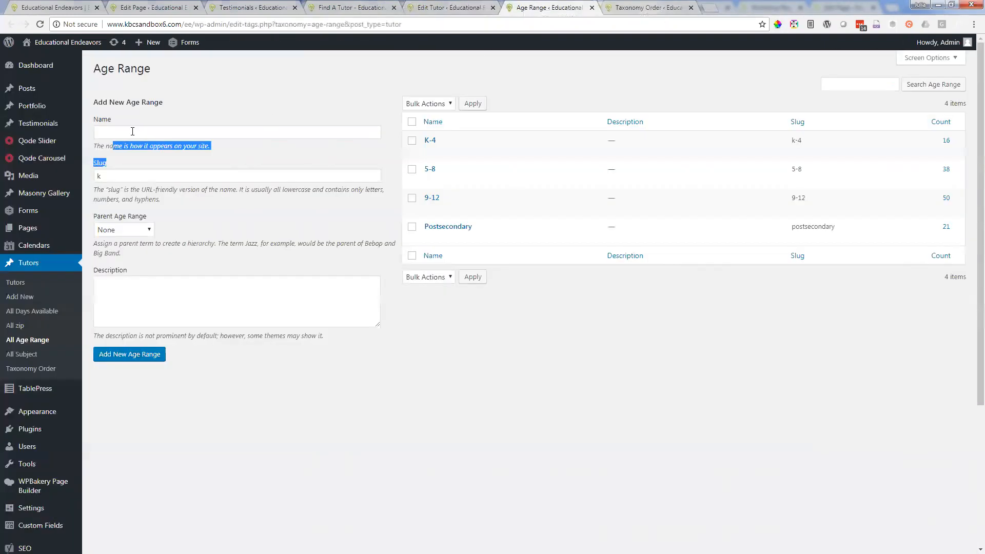
pyautogui.click(113, 178)
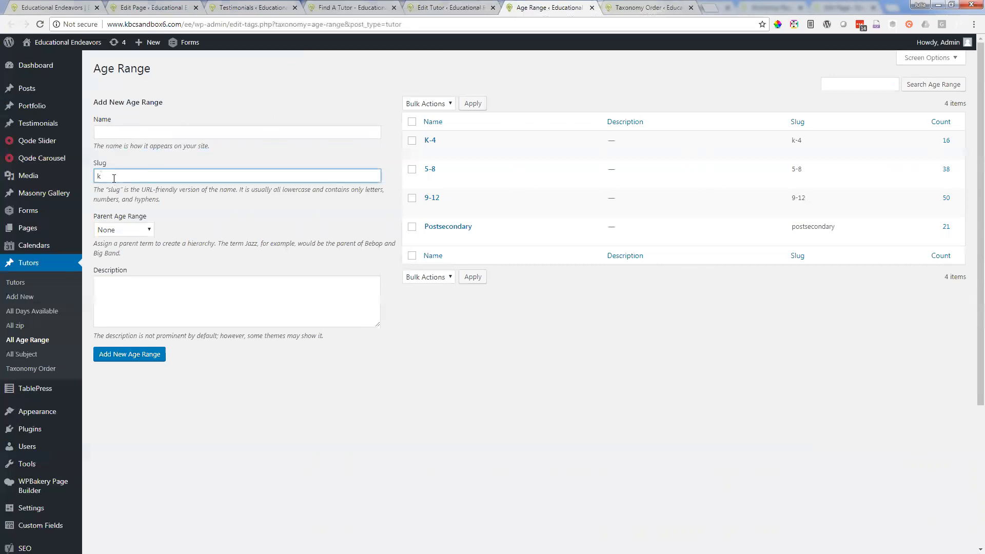
pyautogui.press('BackSpace')
# Step: Open the tutors' zip terms page in a new browser tab and bring it into view
pyautogui.click(437, 7)
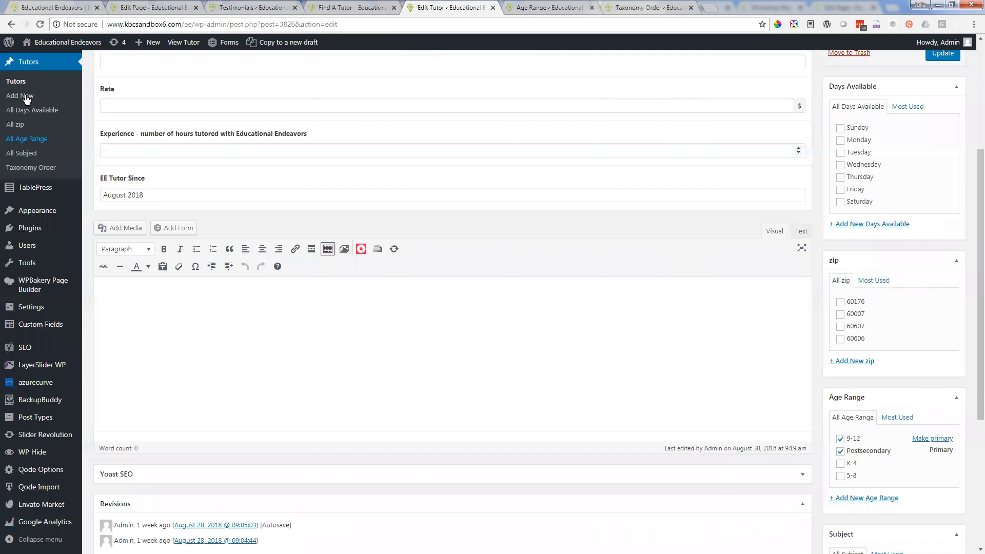
pyautogui.rightClick(15, 125)
pyautogui.click(49, 132)
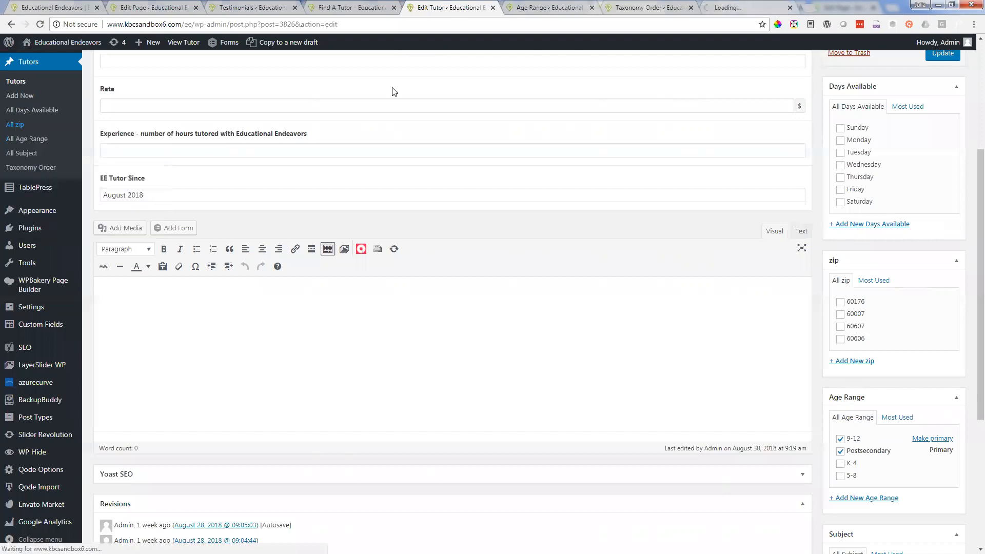
pyautogui.hotkey('ctrl', 'Tab')
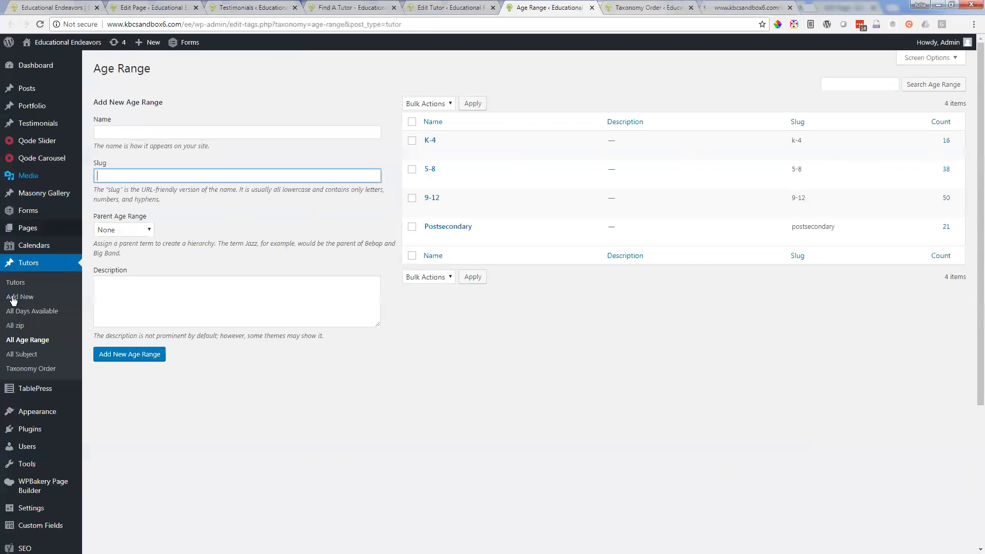
pyautogui.click(747, 5)
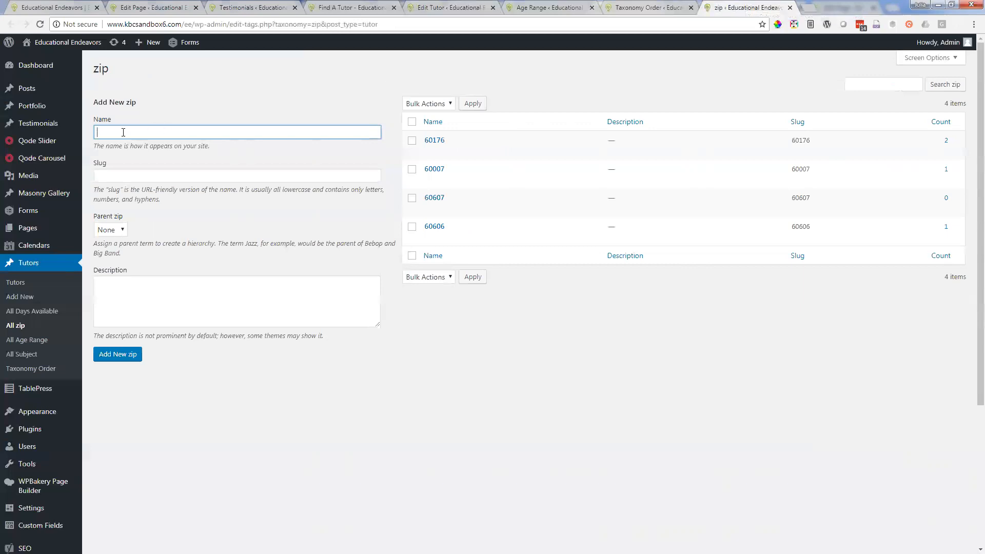
# Step: Enter 232238 as the name in the new zip form without adding the term
pyautogui.write('232238')
pyautogui.press('Tab')
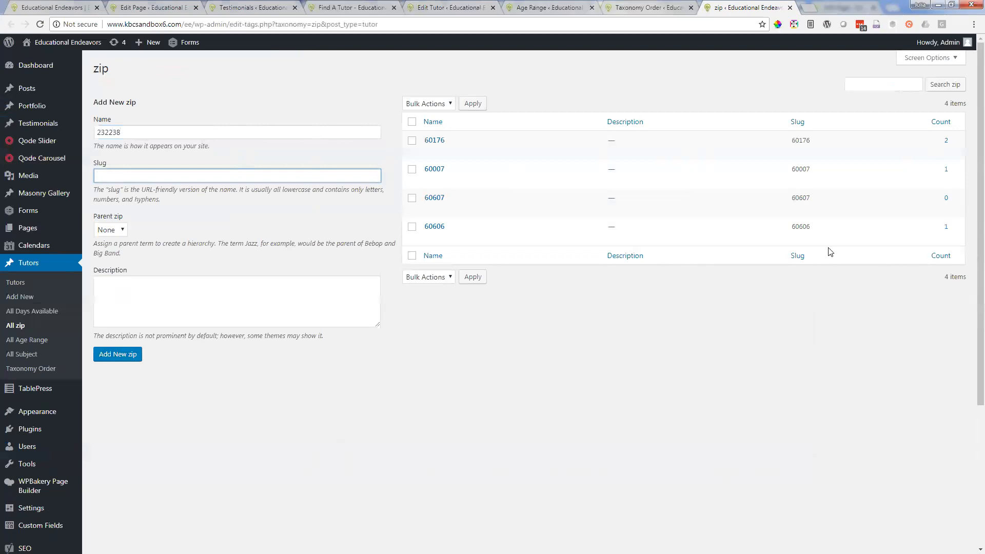
# Step: Look over the zip, Age Range and Subject options on the tutor's edit form and return to the zip page
pyautogui.click(507, 10)
pyautogui.click(470, 11)
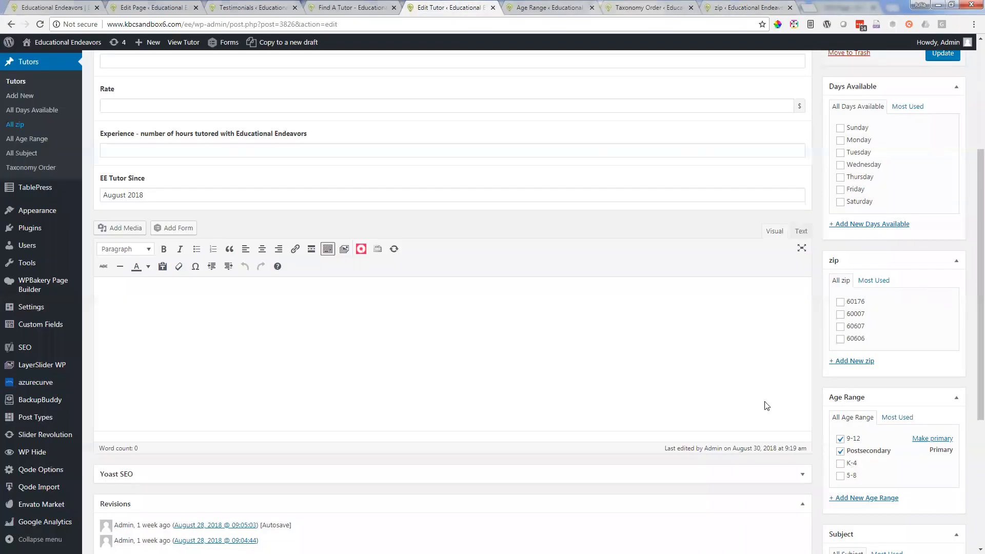
pyautogui.scroll(-1, 770, 400)
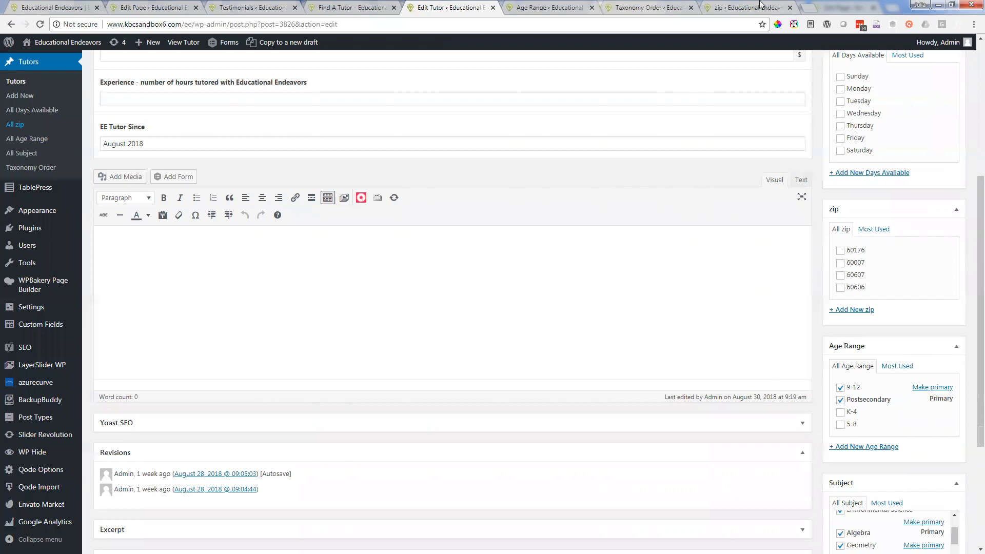
pyautogui.click(734, 7)
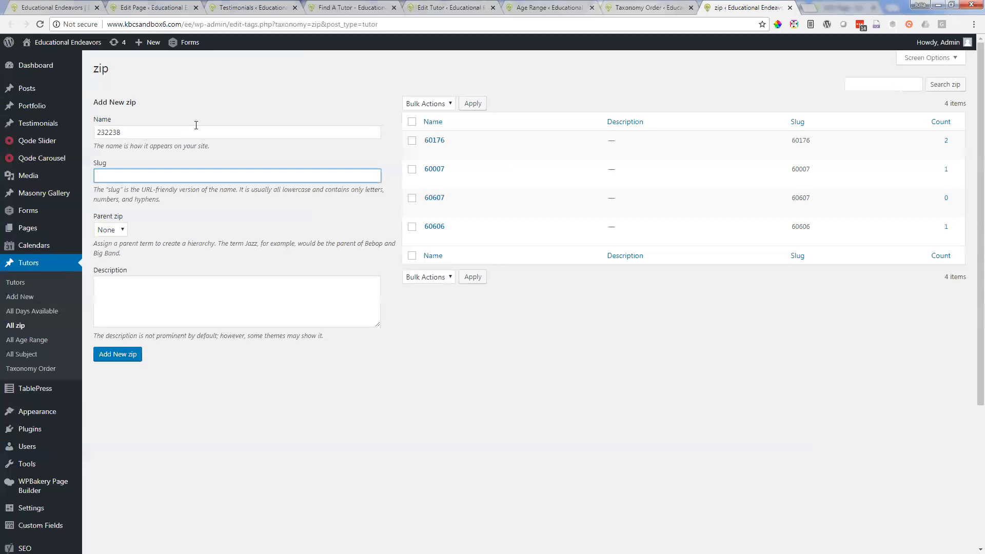
# Step: Clear the name from the new zip form
pyautogui.click(136, 128)
pyautogui.hotkey('ctrl', 'a')
pyautogui.press('BackSpace')
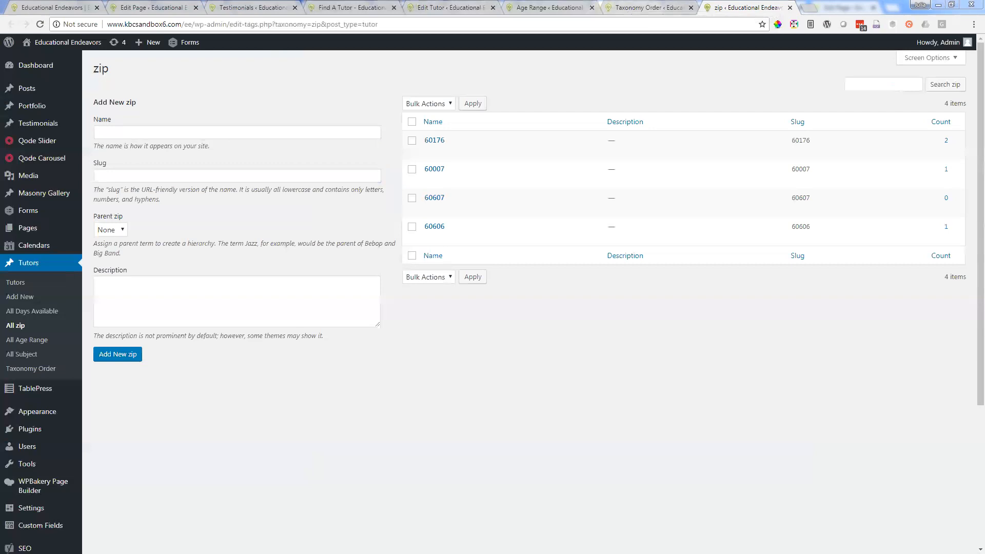
# Step: Revisit the Age Range page and the tutor's edit form, examining the empty biography editor
pyautogui.click(545, 6)
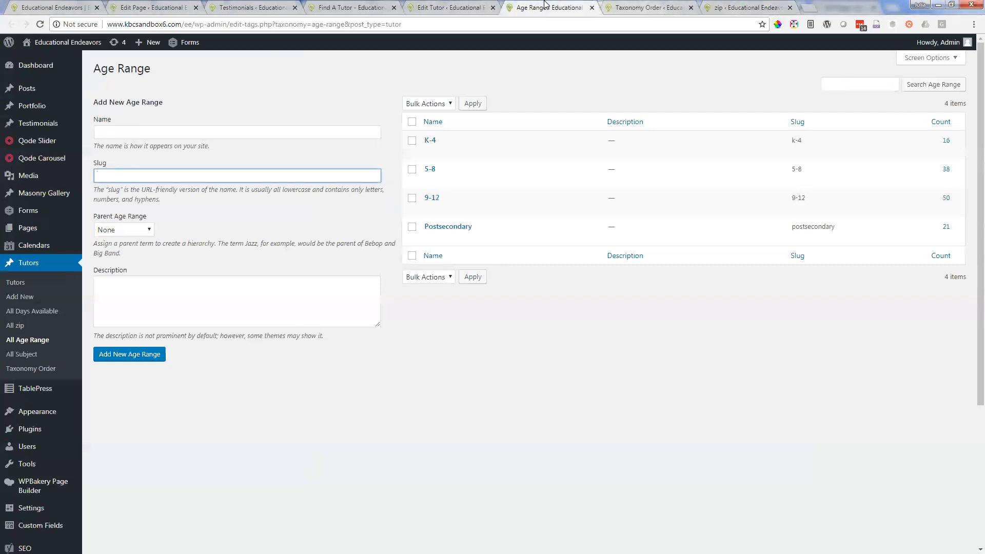
pyautogui.click(450, 8)
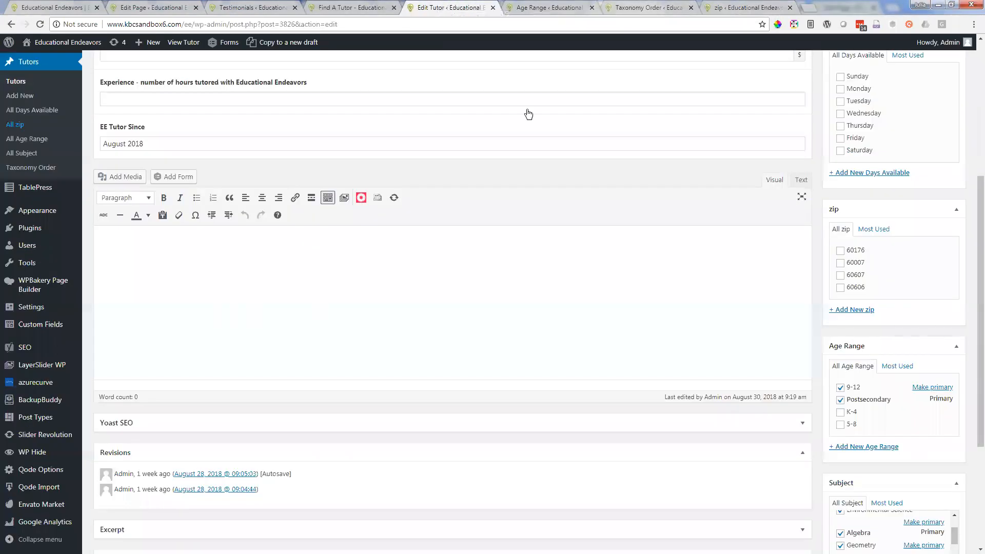
pyautogui.scroll(2, 389, 286)
pyautogui.click(169, 381)
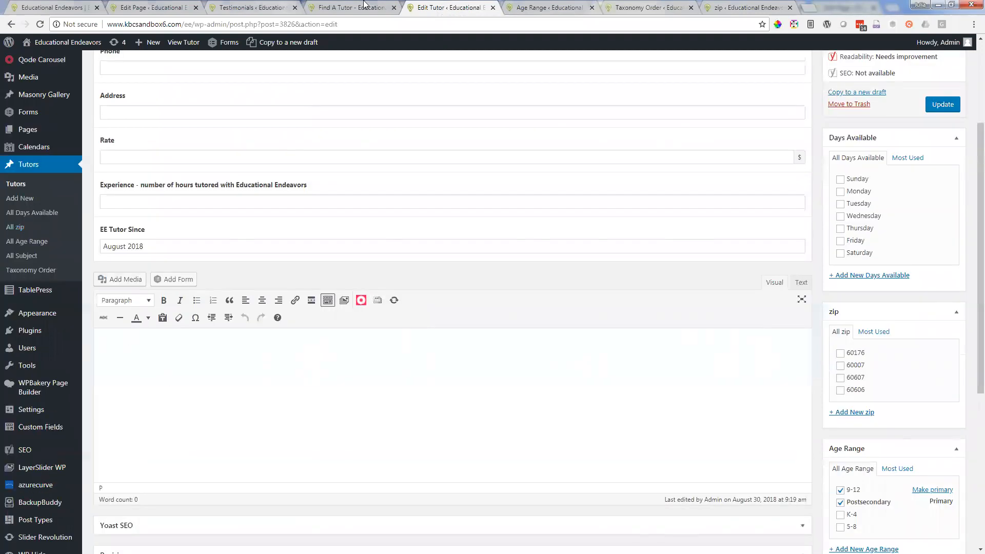
# Step: Open the live profile of the second tutor listed on the Find A Tutor page and highlight the biography text
pyautogui.click(365, 4)
pyautogui.scroll(-3, 533, 304)
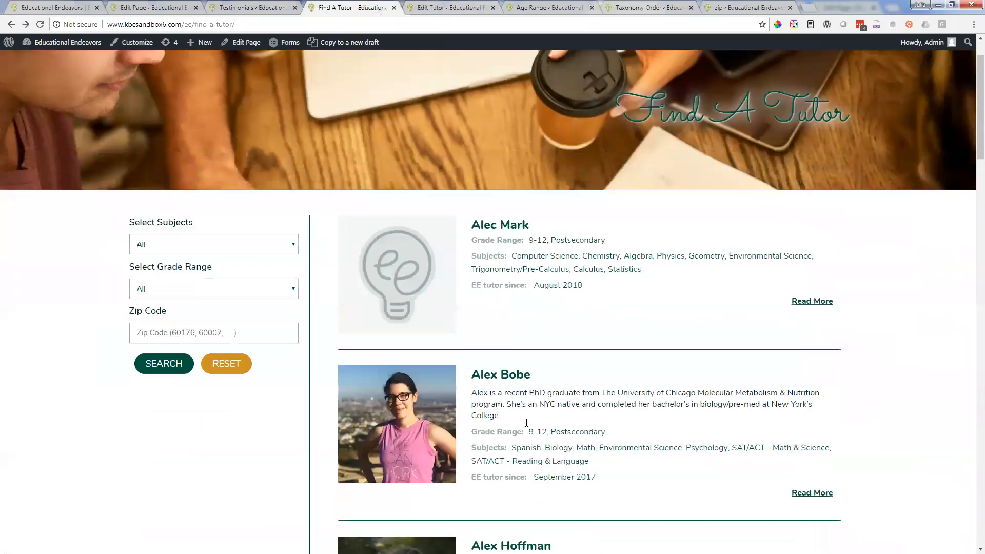
pyautogui.scroll(-1, 532, 304)
pyautogui.click(508, 237)
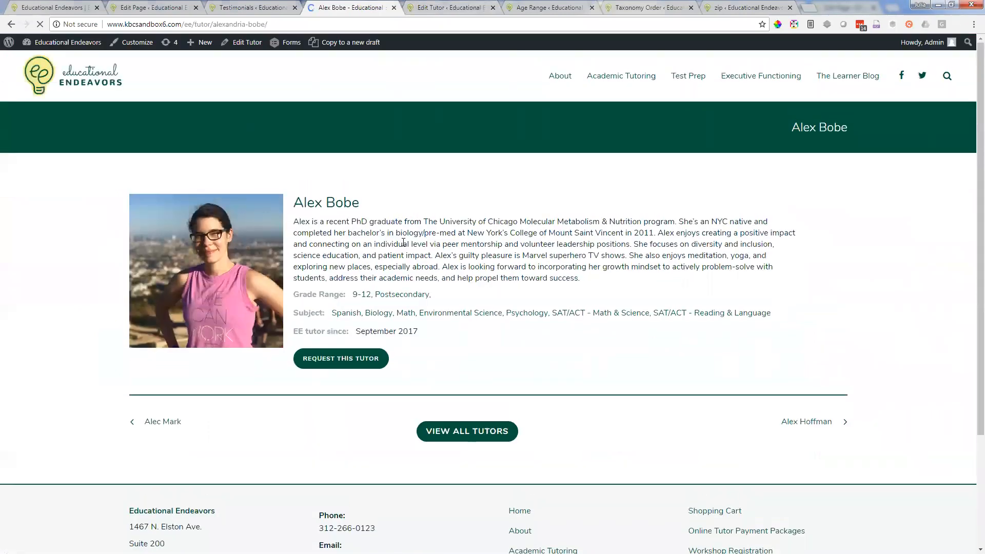
pyautogui.moveTo(300, 222); pyautogui.dragTo(403, 244)
# Step: Open this tutor's edit form in a new browser tab and close all tabs that follow it
pyautogui.rightClick(245, 43)
pyautogui.click(270, 49)
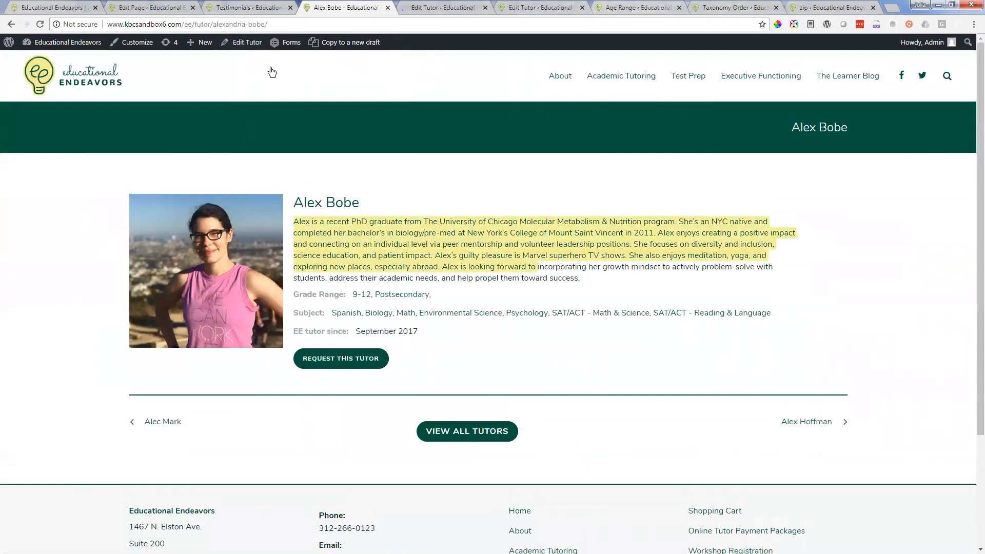
pyautogui.click(423, 6)
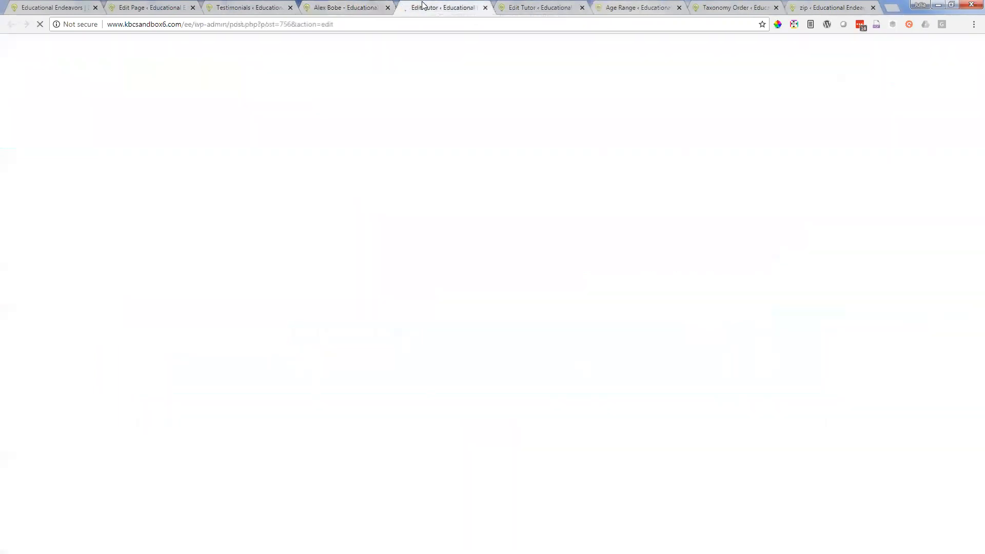
pyautogui.rightClick(424, 6)
pyautogui.click(465, 106)
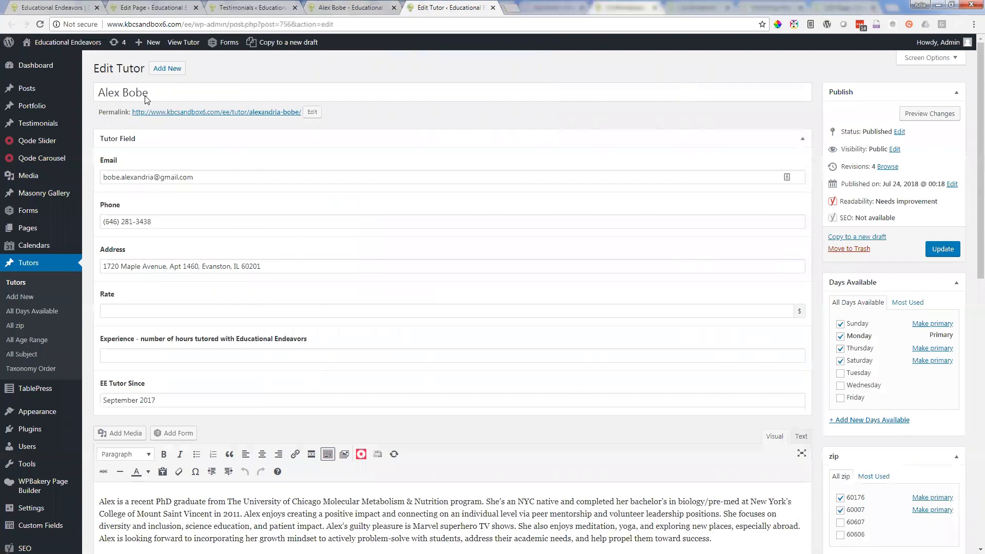
# Step: Compare the biography and fields in the tutor's edit form with the tutor's live profile
pyautogui.scroll(-2, 145, 96)
pyautogui.scroll(-1, 339, 363)
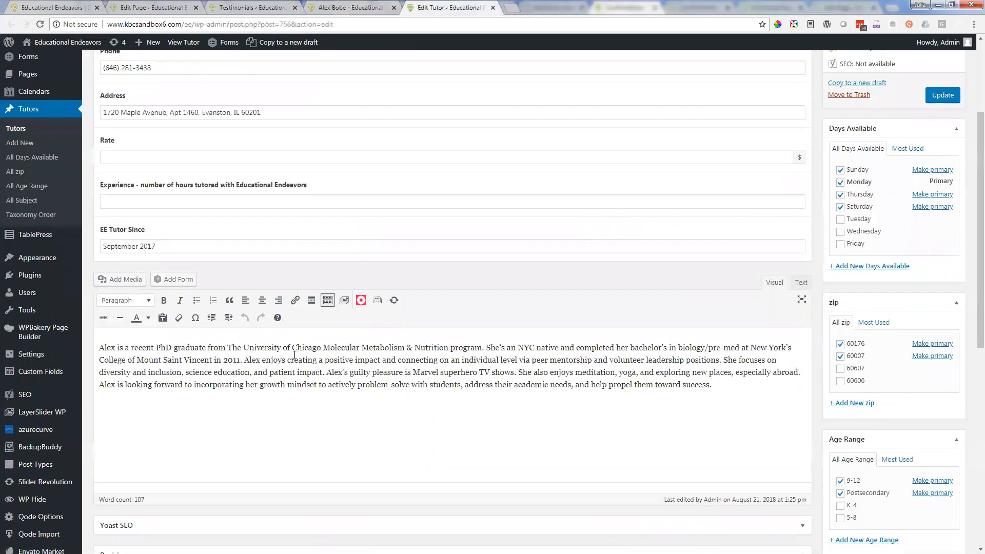
pyautogui.scroll(1, 236, 164)
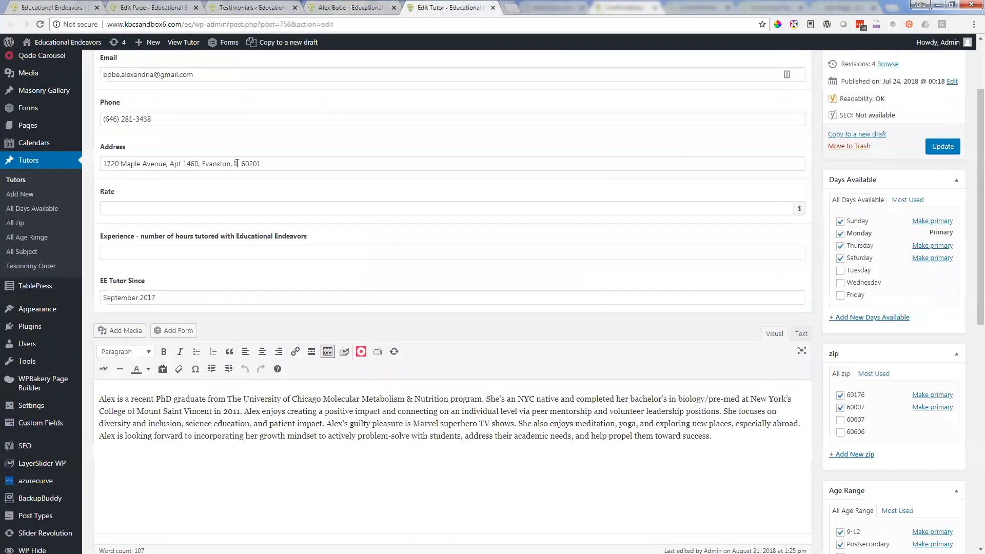
pyautogui.click(336, 5)
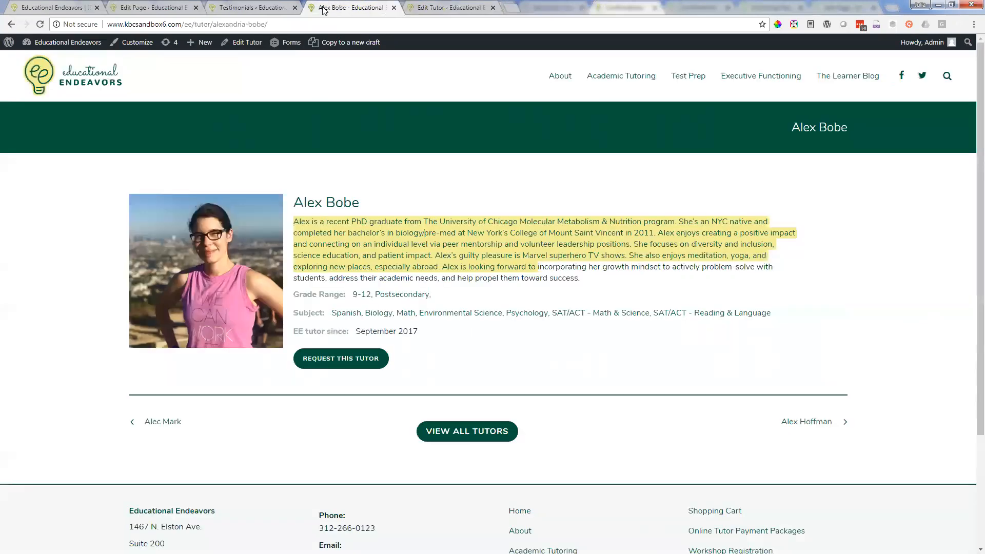
pyautogui.click(454, 5)
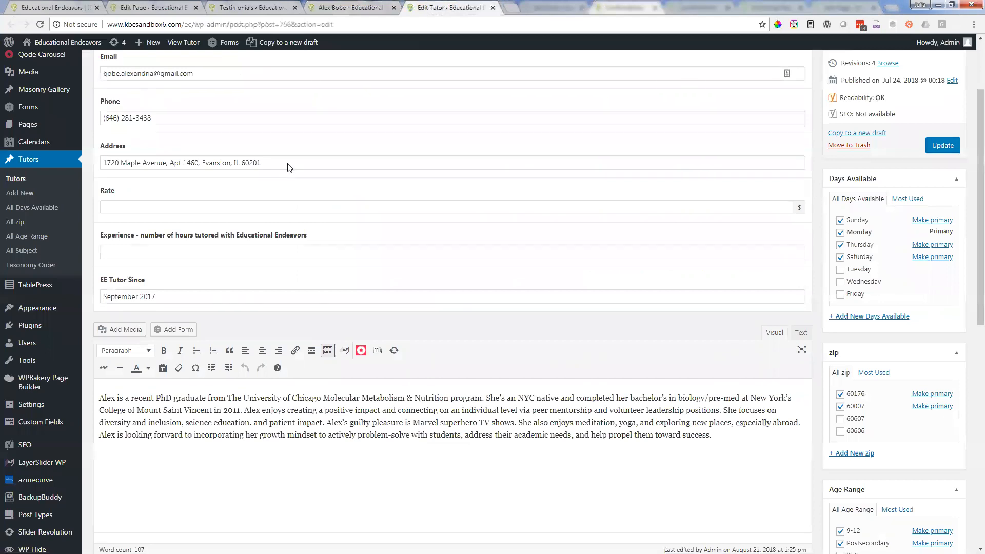
# Step: Examine the tutor's featured image and the alternative photos in the Media Library, selecting another photo but closing without setting it
pyautogui.scroll(-7, 288, 164)
pyautogui.scroll(5, 286, 164)
pyautogui.scroll(-5, 286, 164)
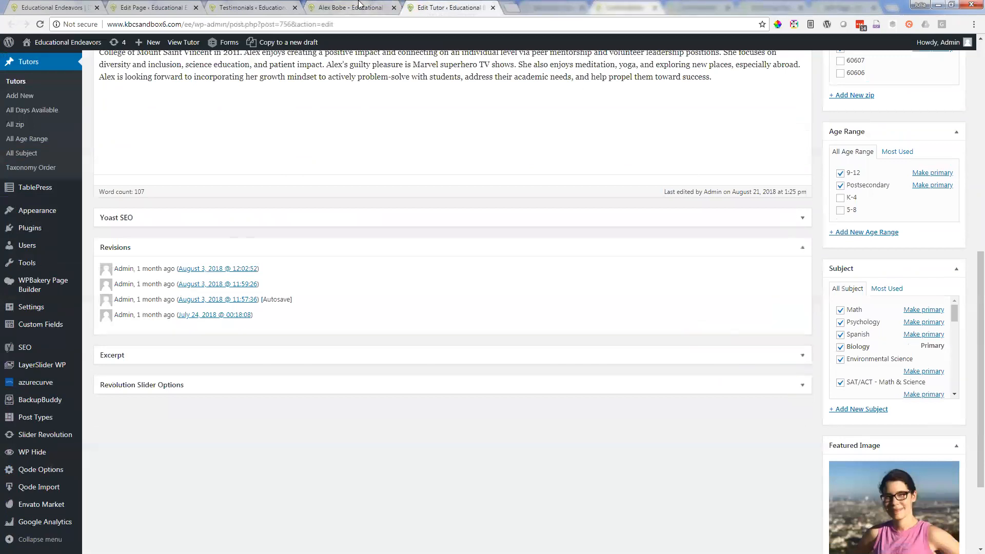
pyautogui.scroll(-3, 823, 329)
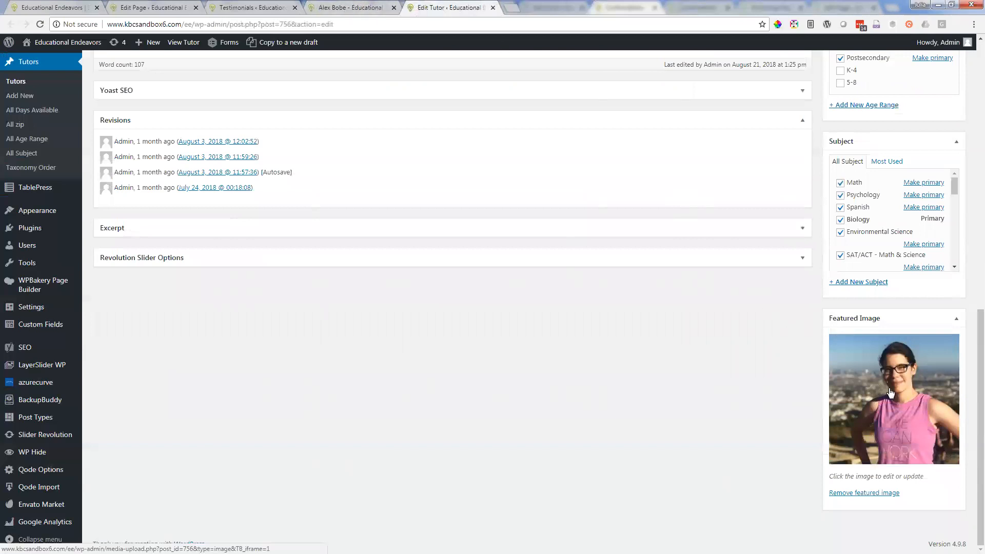
pyautogui.click(898, 402)
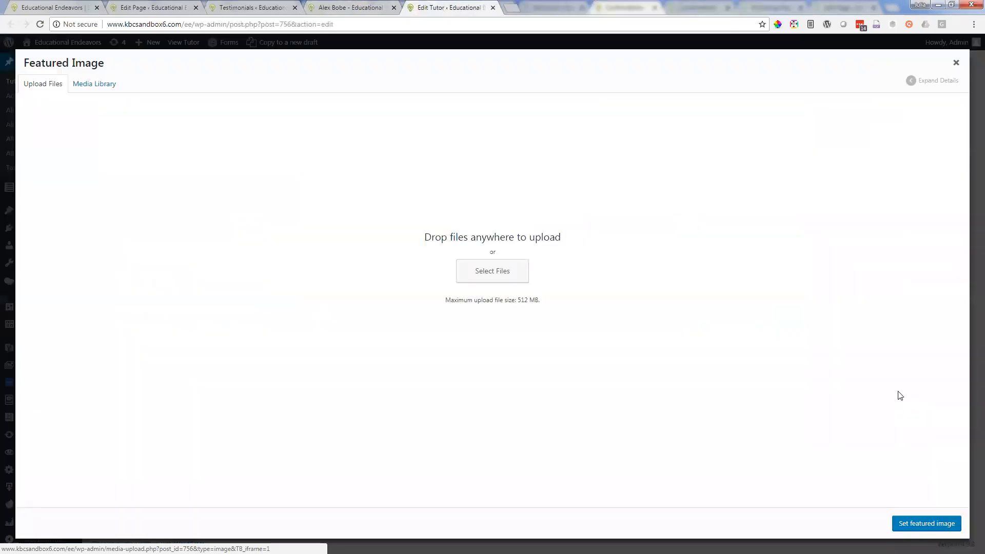
pyautogui.click(94, 90)
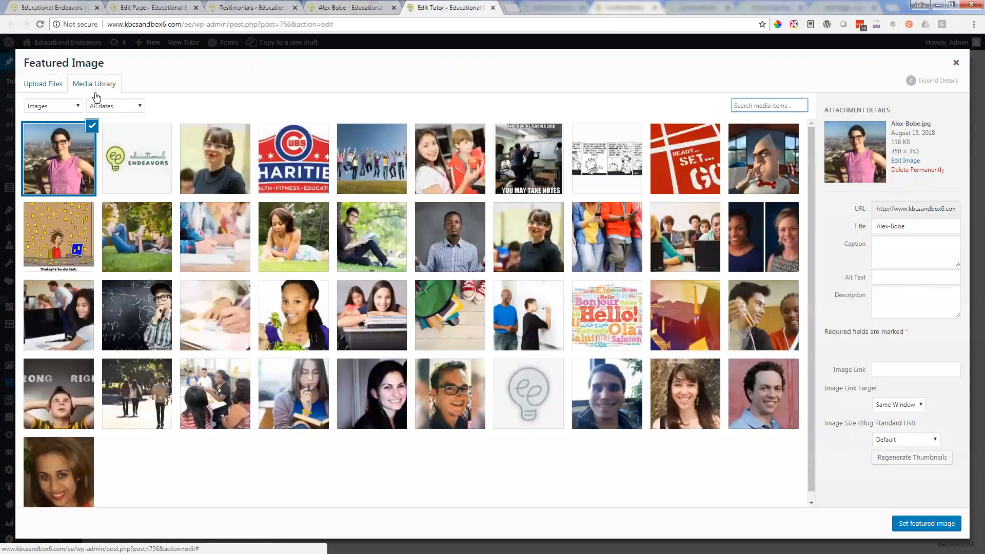
pyautogui.click(224, 173)
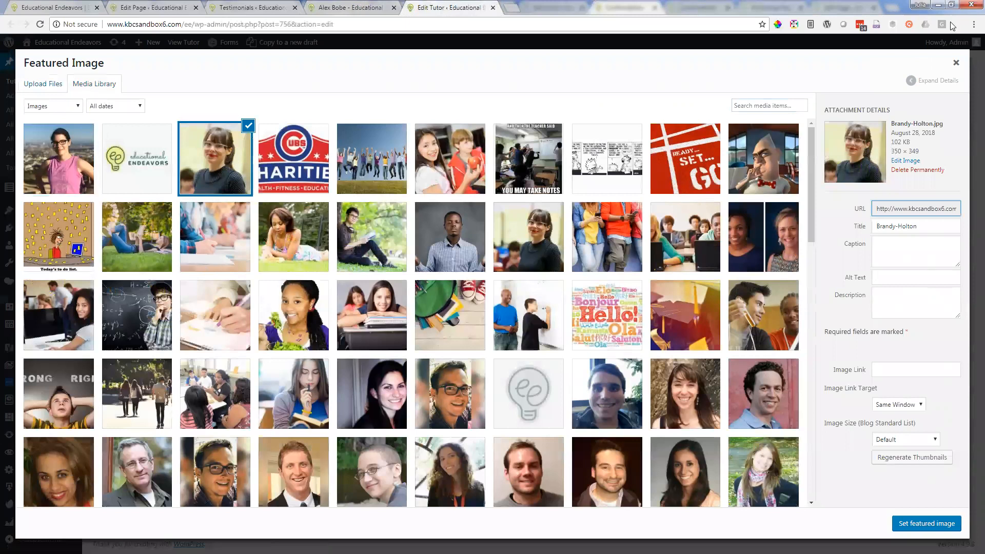
pyautogui.click(956, 71)
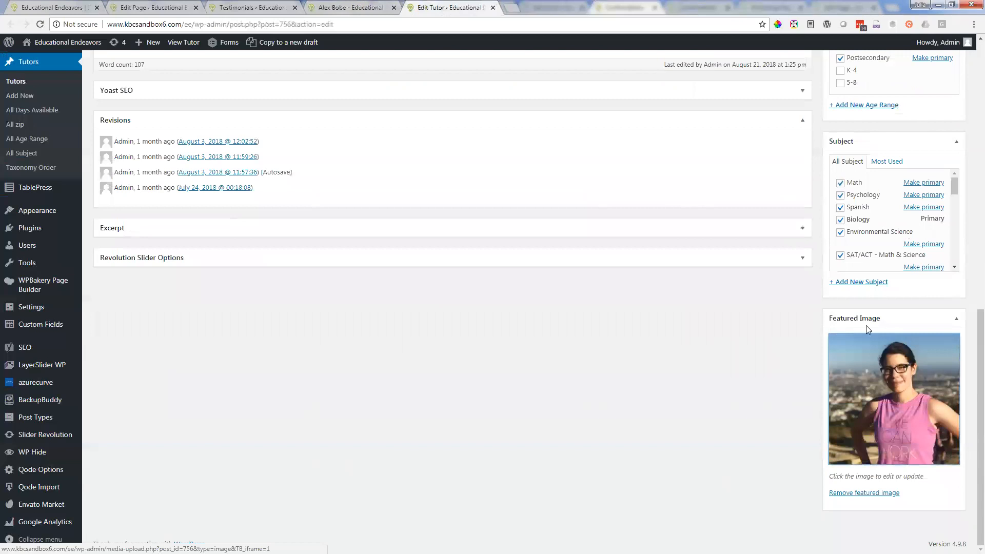
# Step: Check the photo and details on the tutor's live profile and return to the beginning of the tutor's edit form
pyautogui.scroll(1, 705, 365)
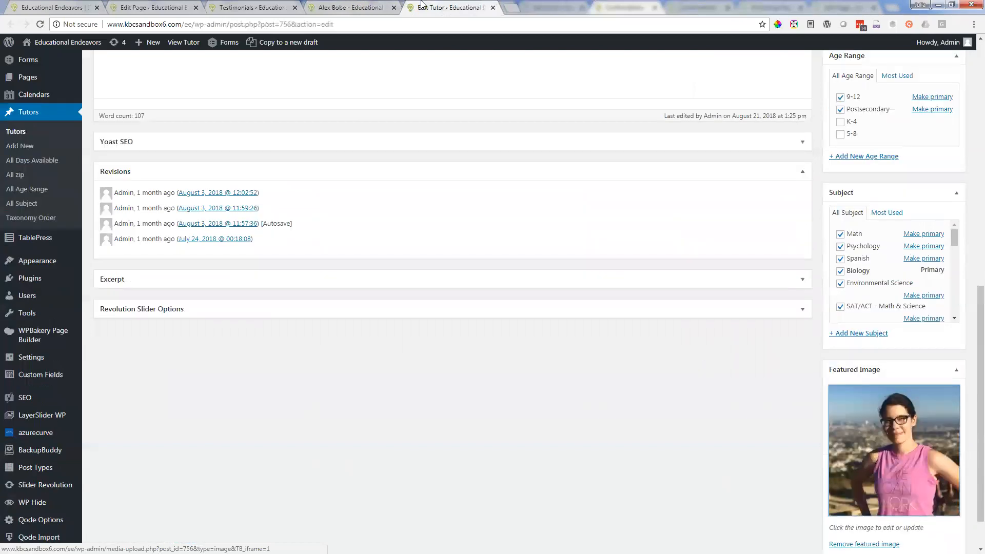
pyautogui.scroll(9, 732, 247)
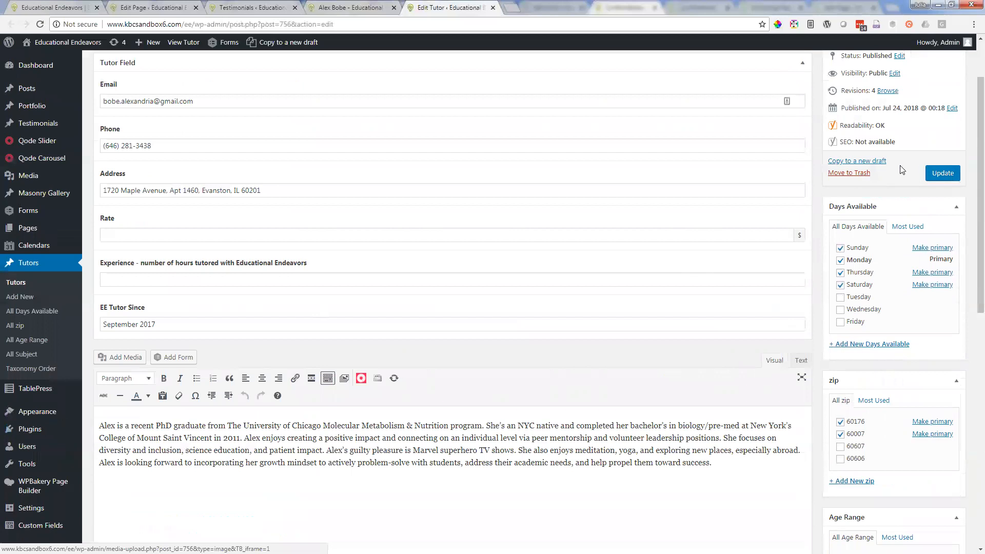
pyautogui.click(341, 5)
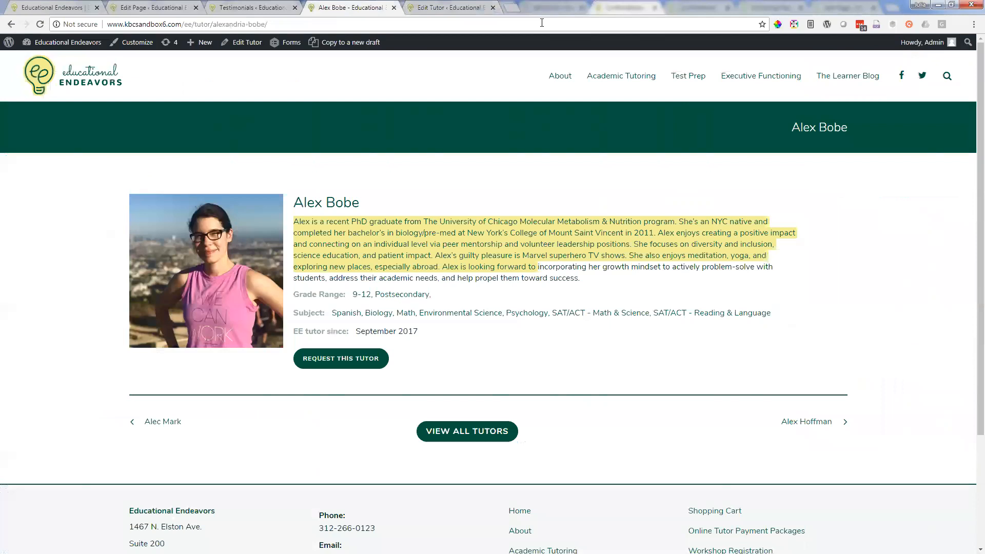
pyautogui.click(445, 7)
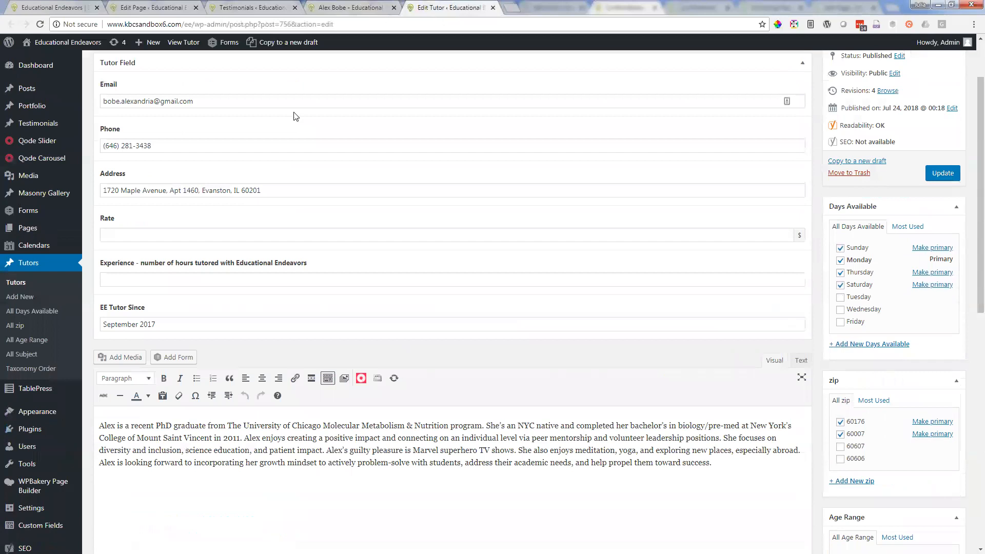
pyautogui.scroll(2, 279, 103)
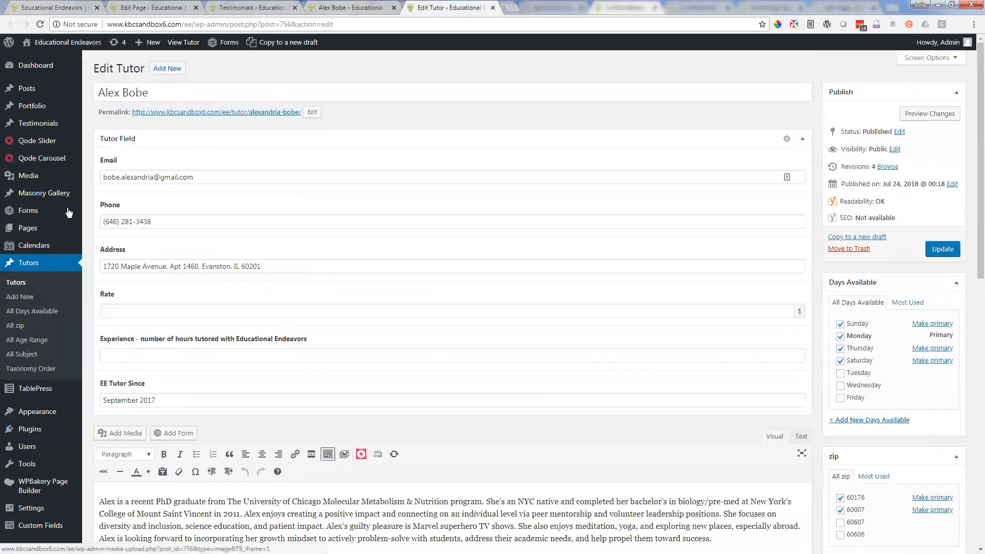
# Step: Open a blank form for adding a new tutor and examine its fields, biography editor, and day, zip, age range and subject options
pyautogui.click(16, 297)
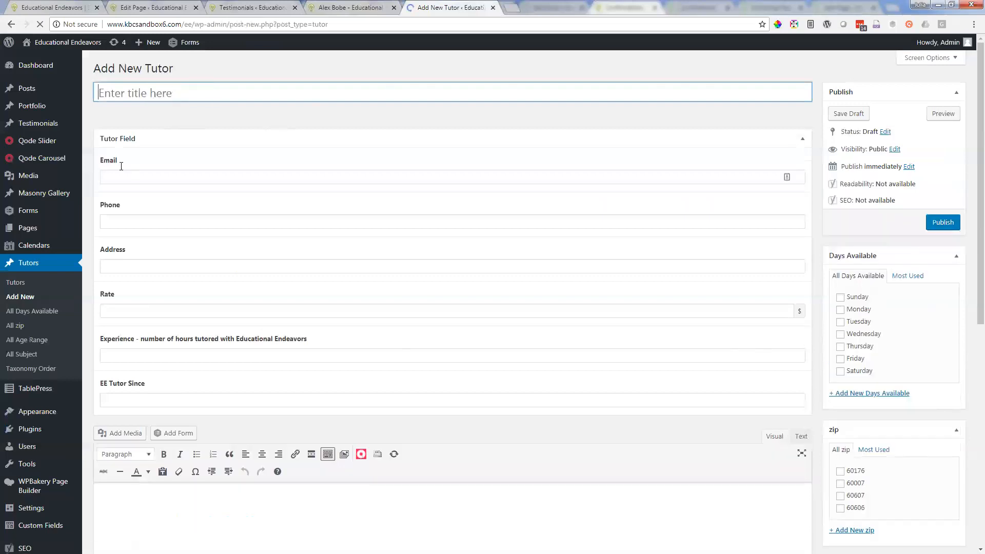
pyautogui.scroll(-2, 152, 331)
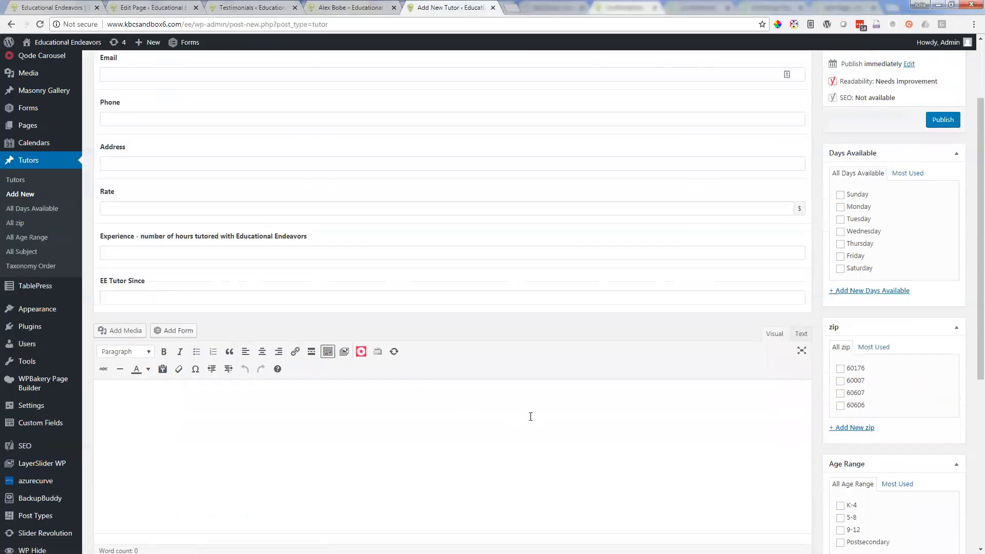
pyautogui.scroll(-1, 793, 419)
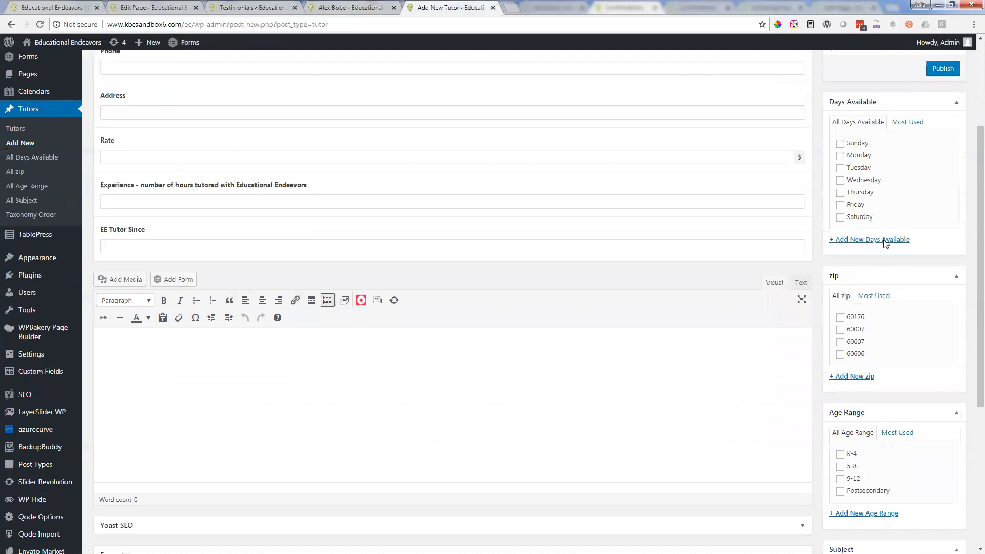
pyautogui.scroll(2, 865, 171)
pyautogui.scroll(-2, 918, 323)
pyautogui.scroll(-2, 886, 240)
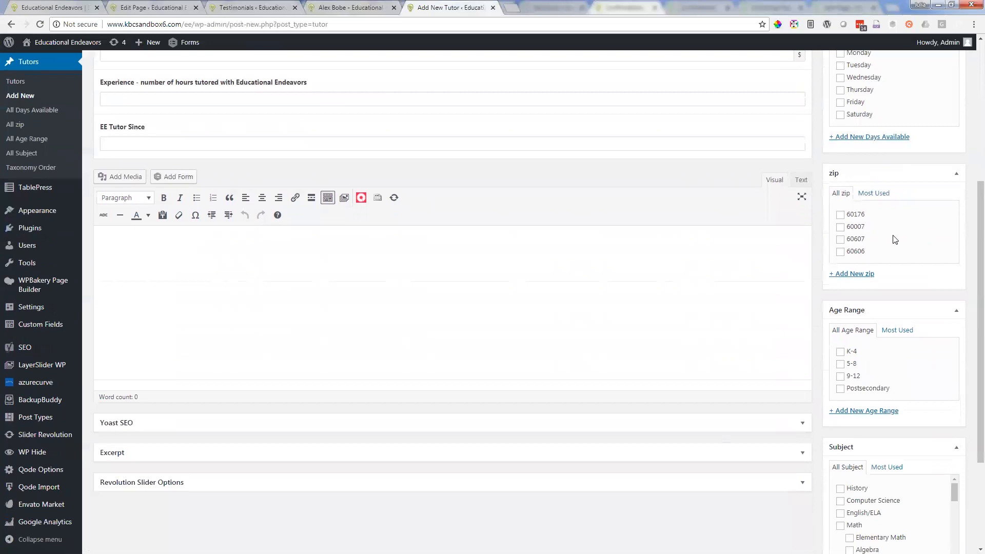
pyautogui.scroll(-1, 905, 450)
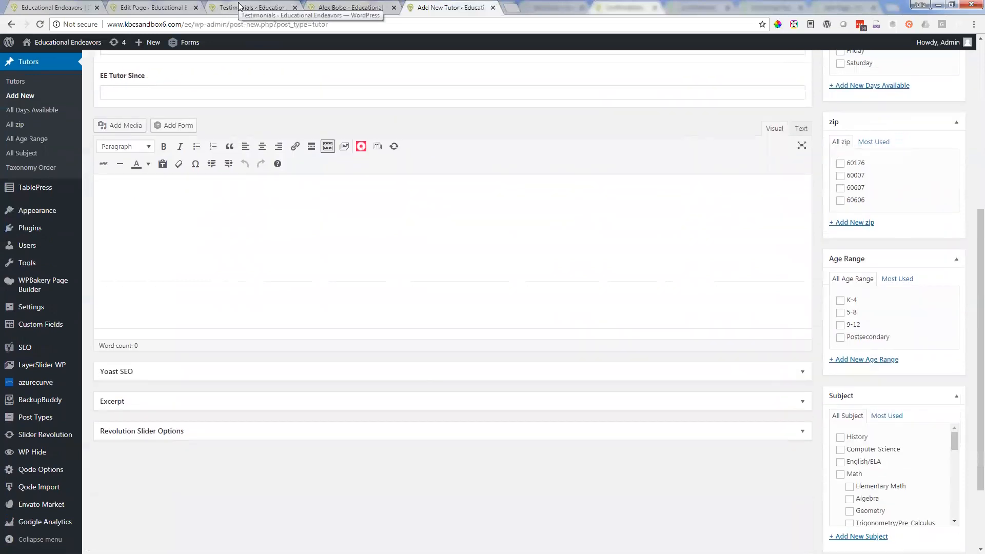
# Step: Take the live tutor profile back to the Find A Tutor page and return to the new tutor form
pyautogui.click(352, 7)
pyautogui.click(11, 24)
pyautogui.click(434, 7)
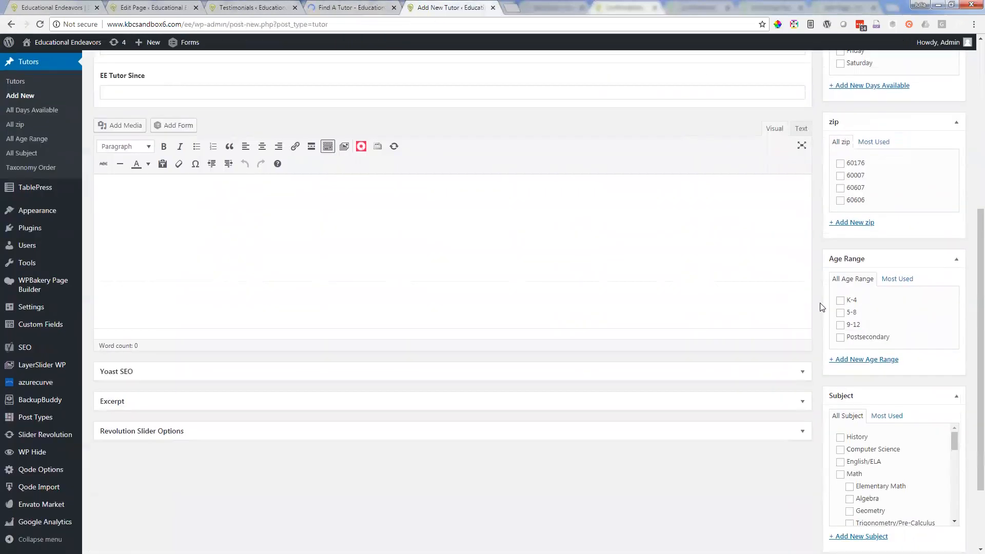
# Step: Set the second photo in the Media Library as the new tutor's featured image
pyautogui.scroll(-2, 820, 307)
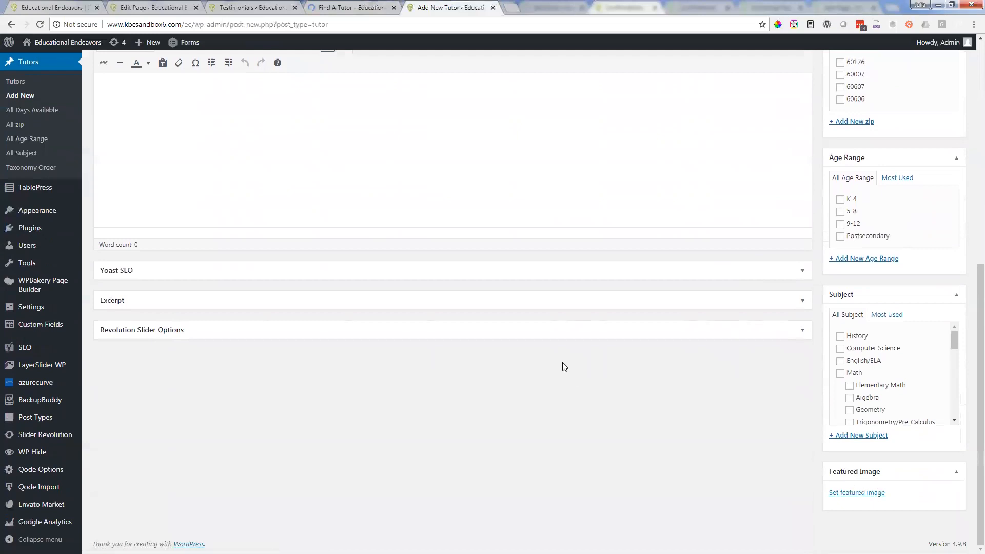
pyautogui.click(872, 495)
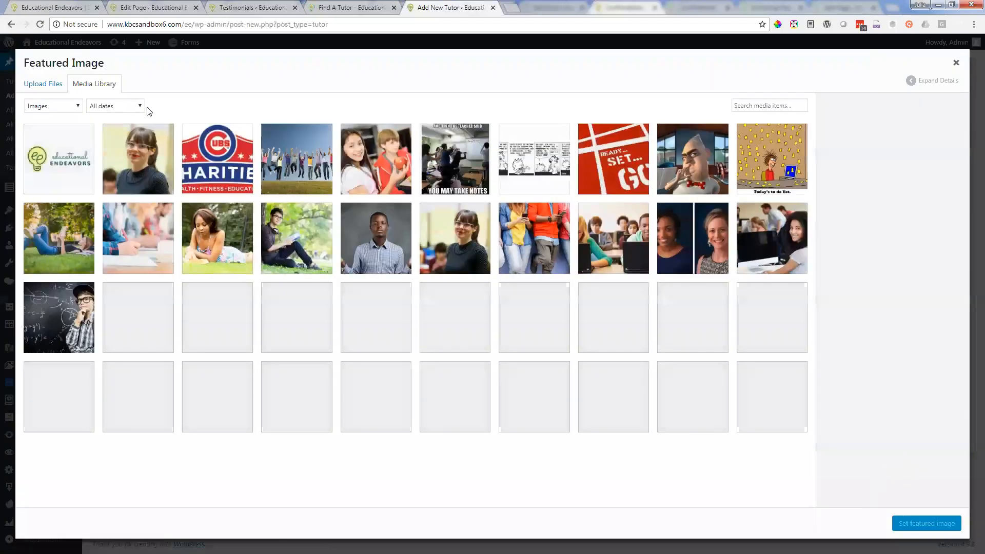
pyautogui.click(132, 160)
pyautogui.click(941, 525)
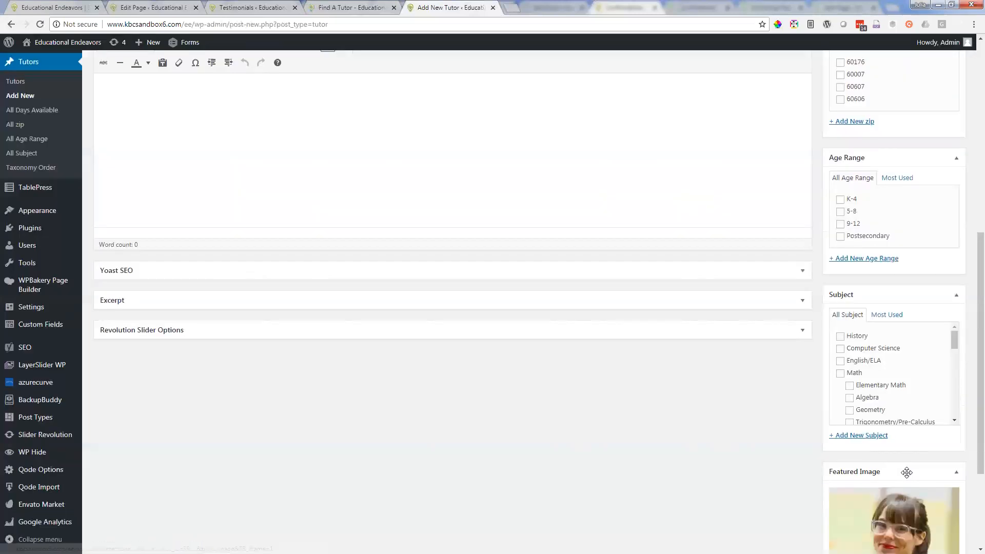
pyautogui.scroll(-2, 970, 518)
pyautogui.scroll(8, 596, 413)
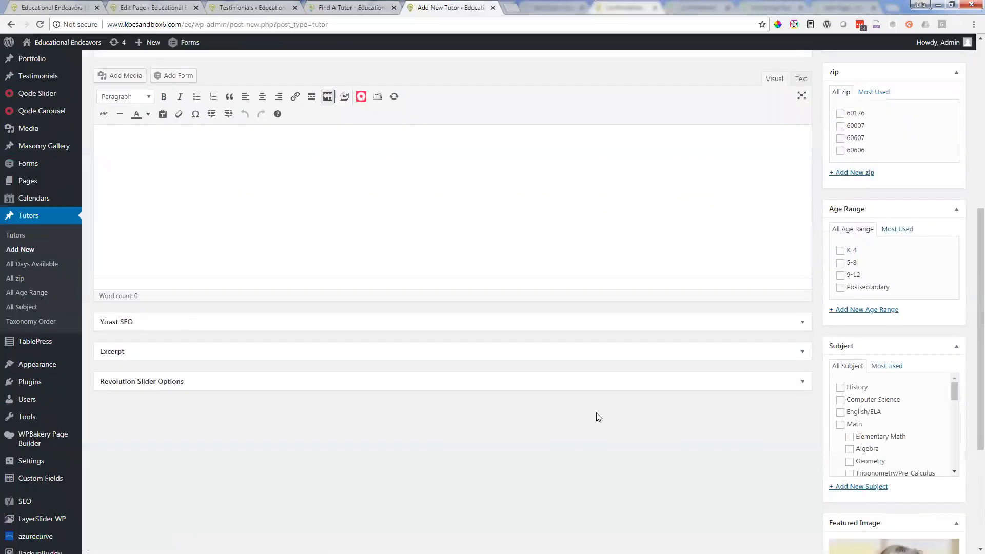
pyautogui.scroll(2, 599, 409)
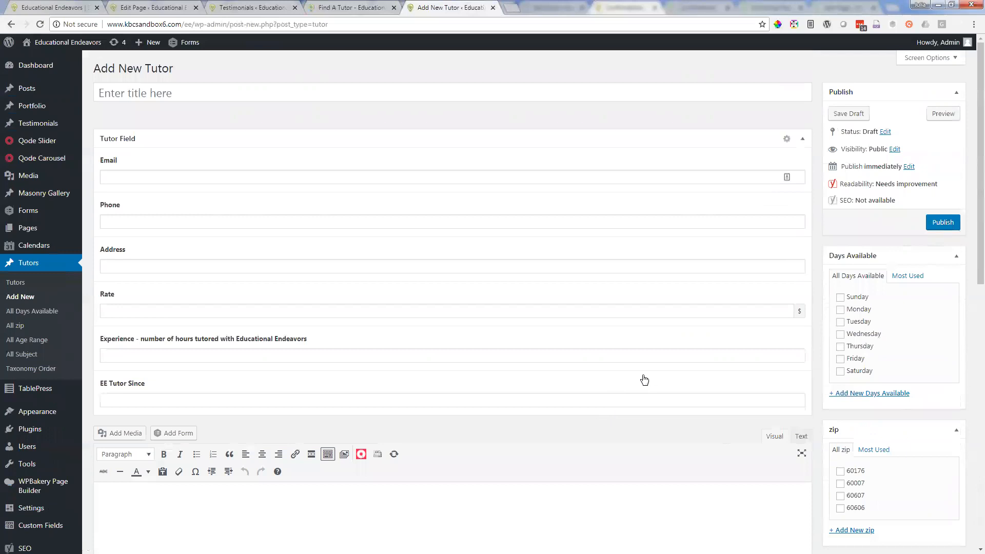
# Step: Close the new tutor form without publishing and open the Tutors list in the site's admin area
pyautogui.click(493, 8)
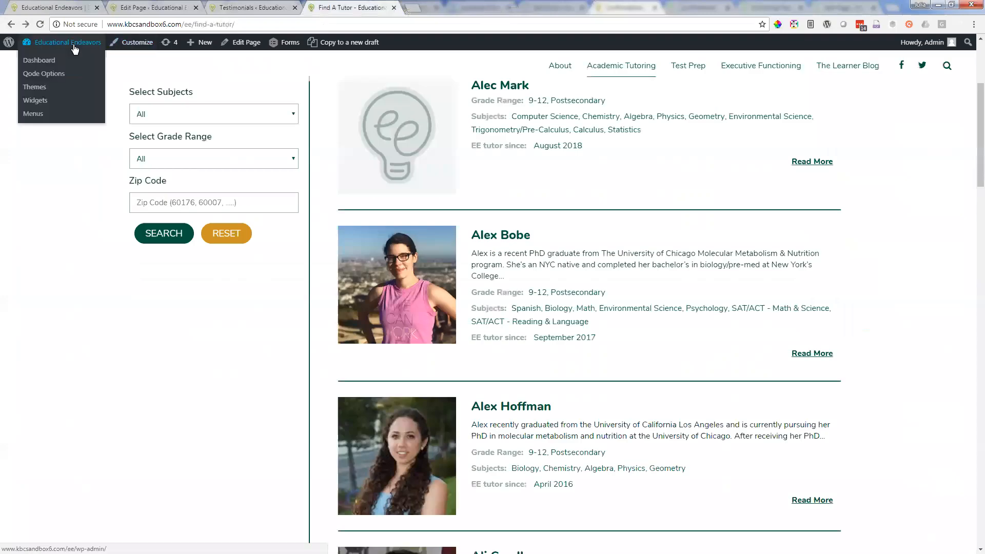
pyautogui.rightClick(73, 44)
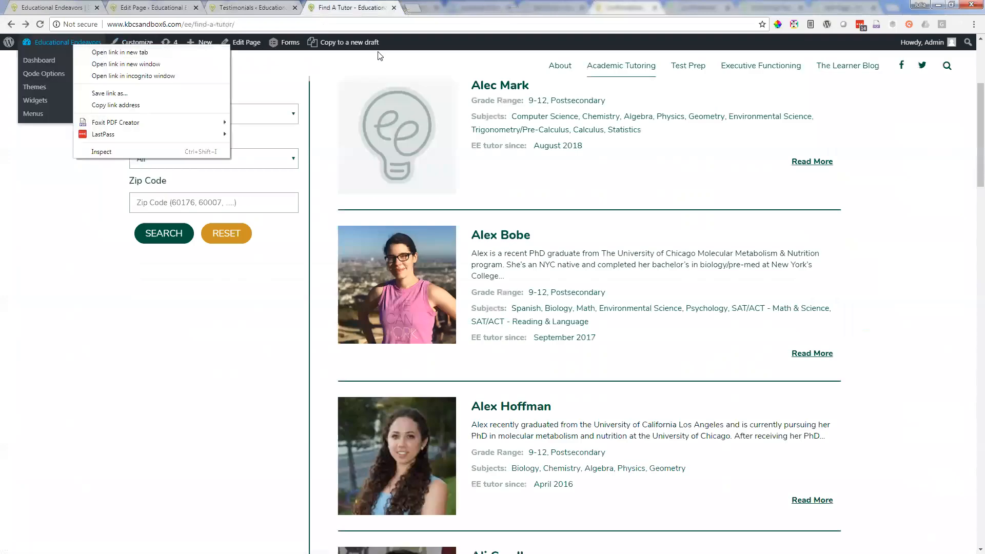
pyautogui.click(248, 43)
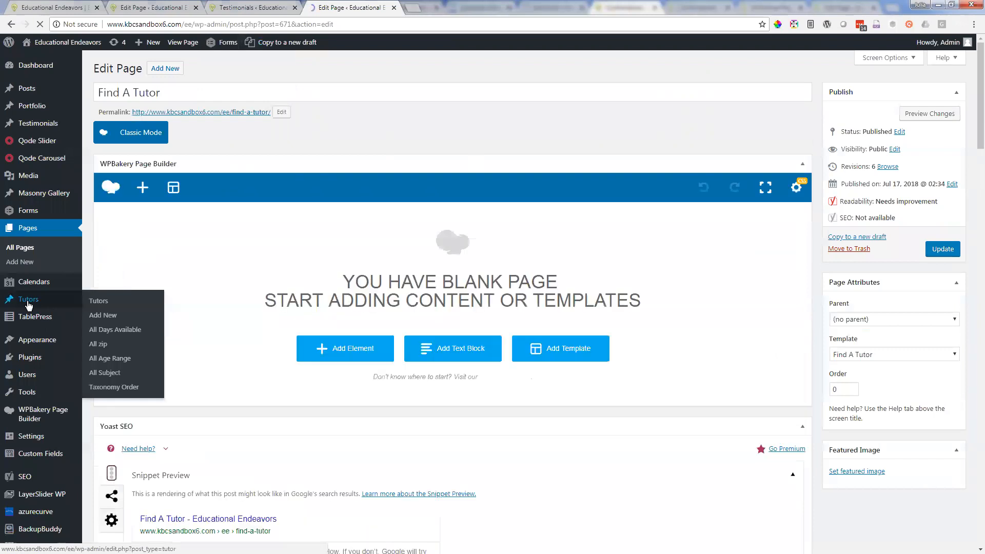
pyautogui.click(28, 303)
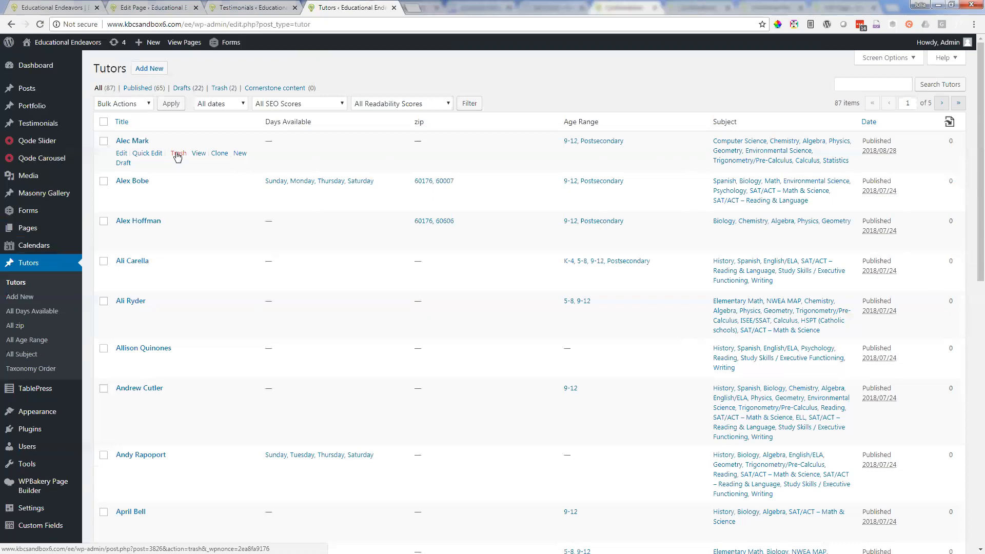
# Step: View the first tutor's Quick Edit options without changing them and open the second listed tutor's full edit form
pyautogui.click(148, 154)
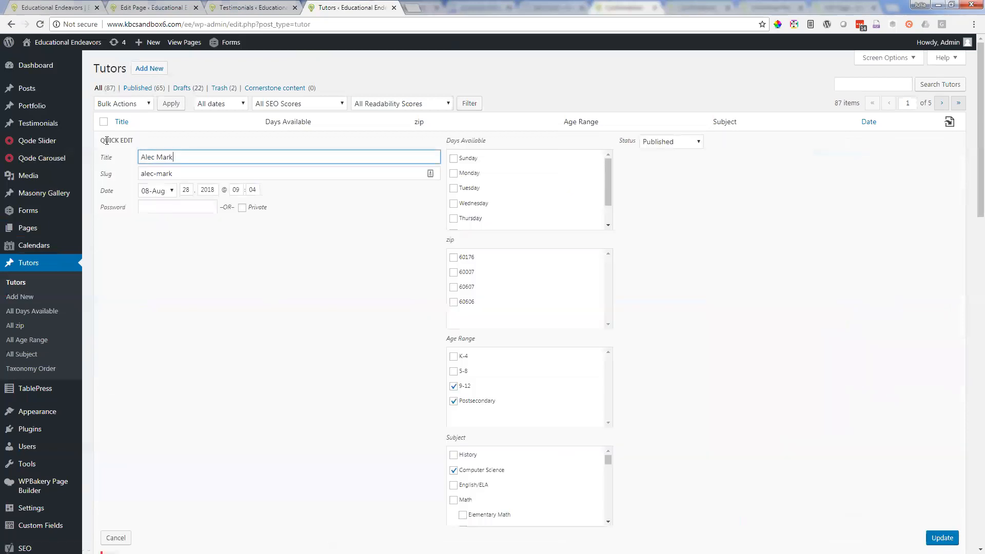
pyautogui.scroll(-4, 128, 141)
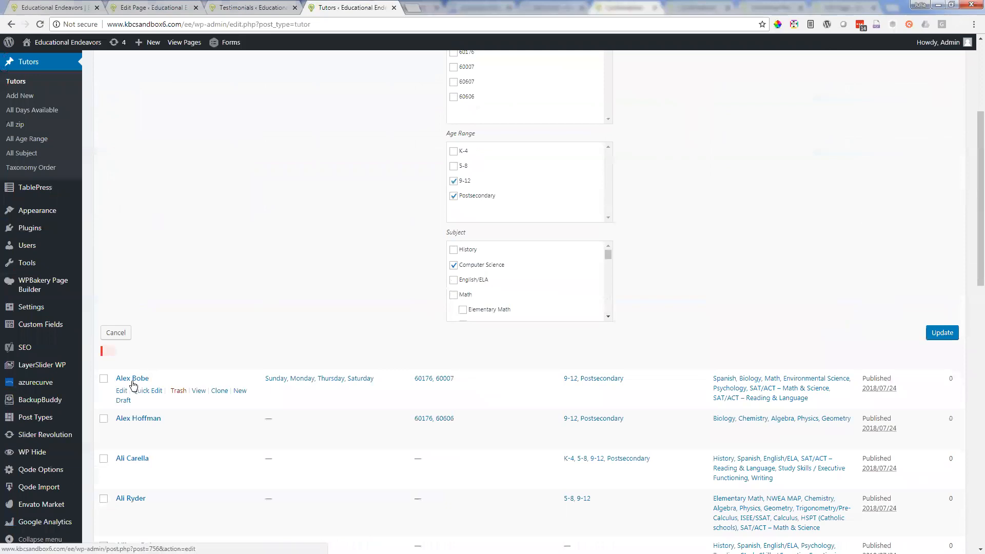
pyautogui.click(132, 381)
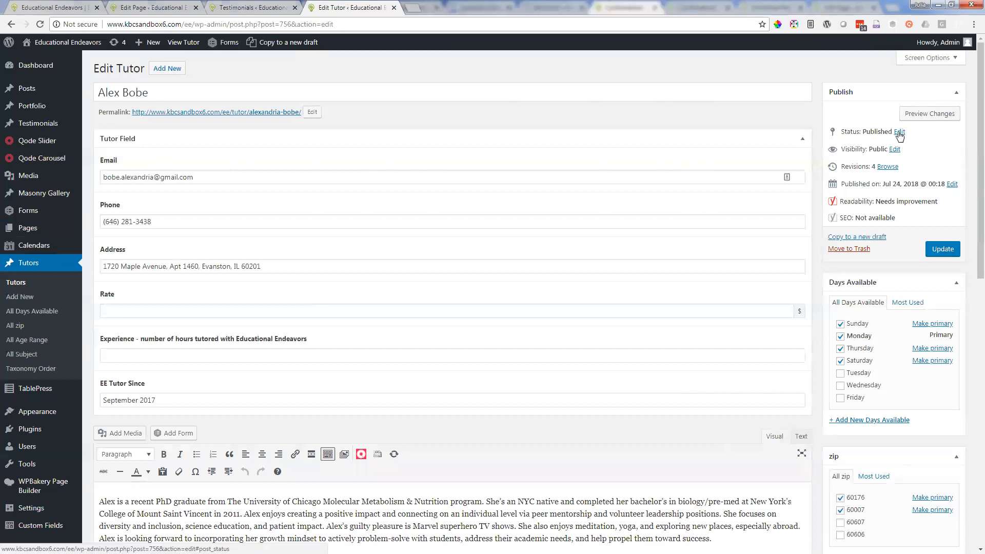
# Step: Change the tutor's publication status to Draft and update the post
pyautogui.click(899, 133)
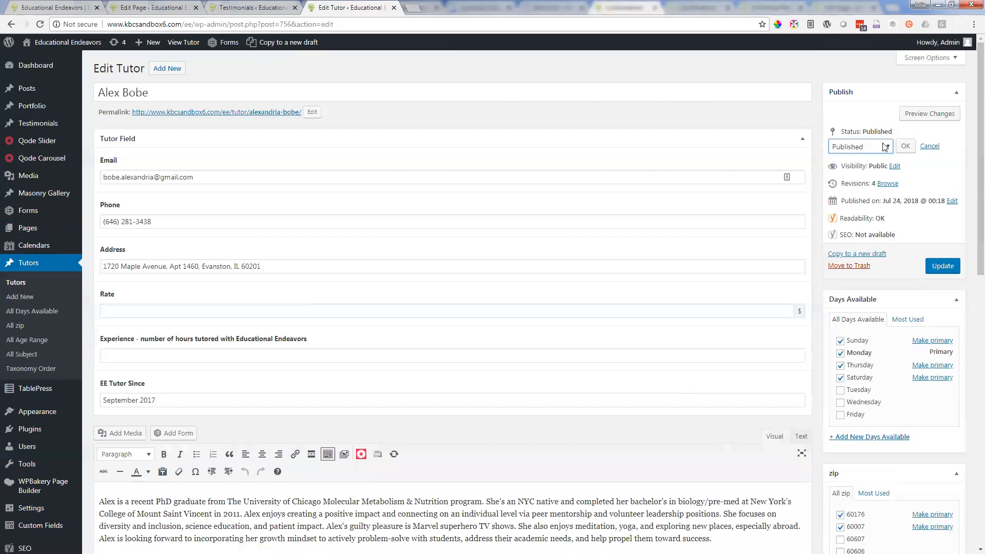
pyautogui.click(885, 148)
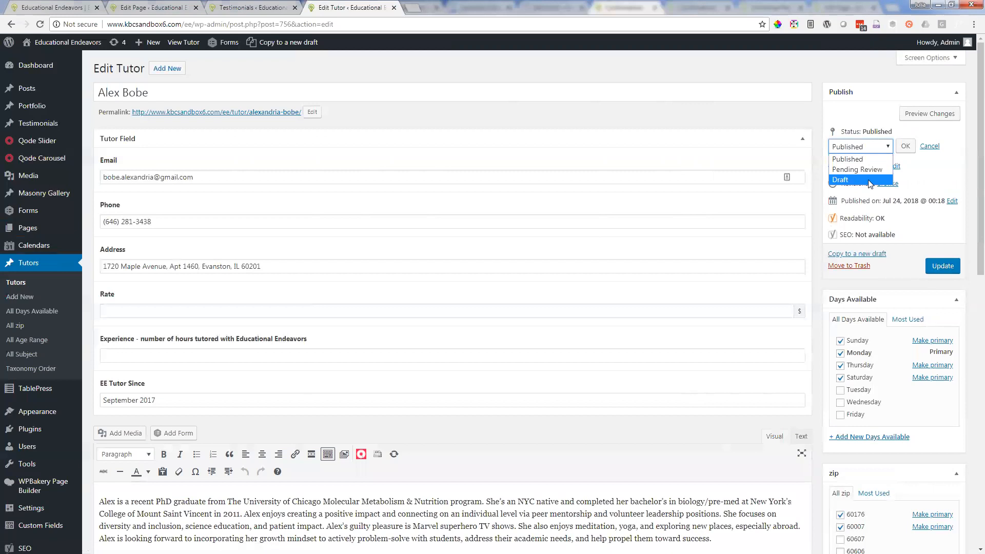
pyautogui.click(855, 179)
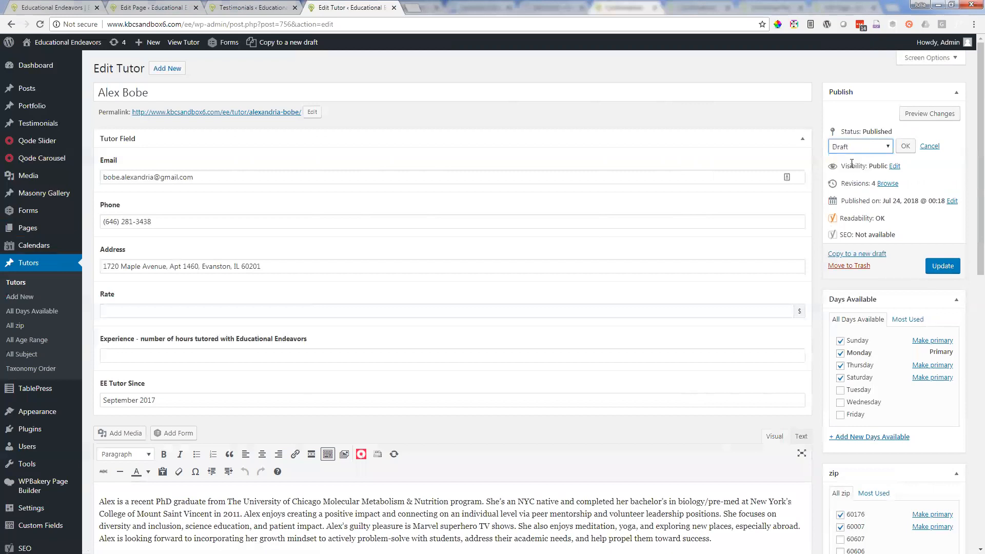
pyautogui.click(945, 269)
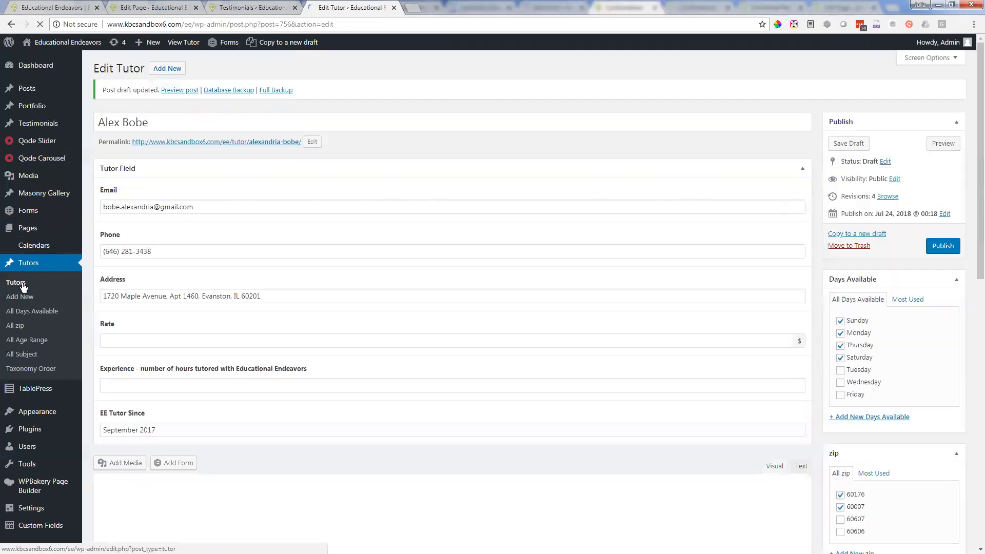
# Step: Open the Tutors list in a new browser tab and check the status of the second tutor's entry
pyautogui.rightClick(22, 284)
pyautogui.click(43, 289)
pyautogui.click(441, 6)
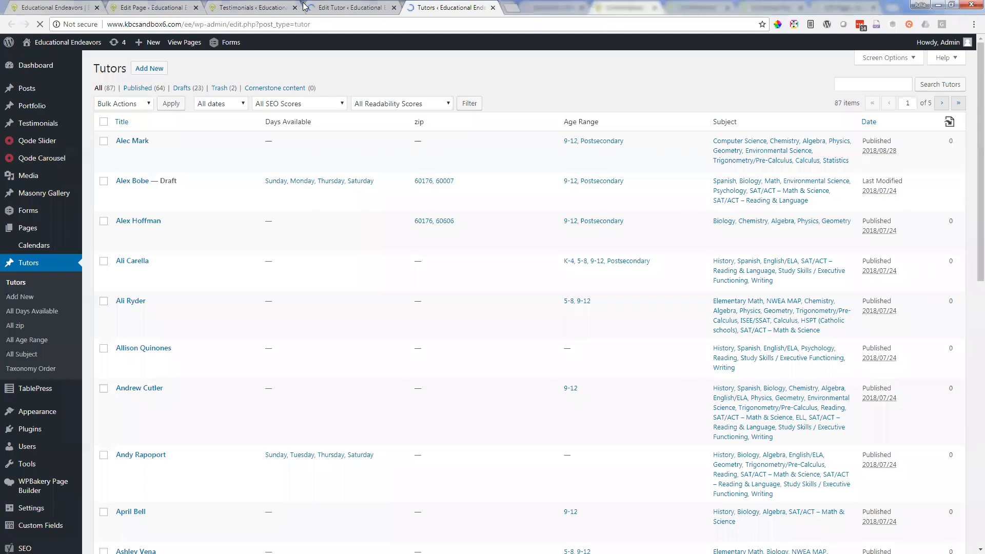
pyautogui.moveTo(174, 182)
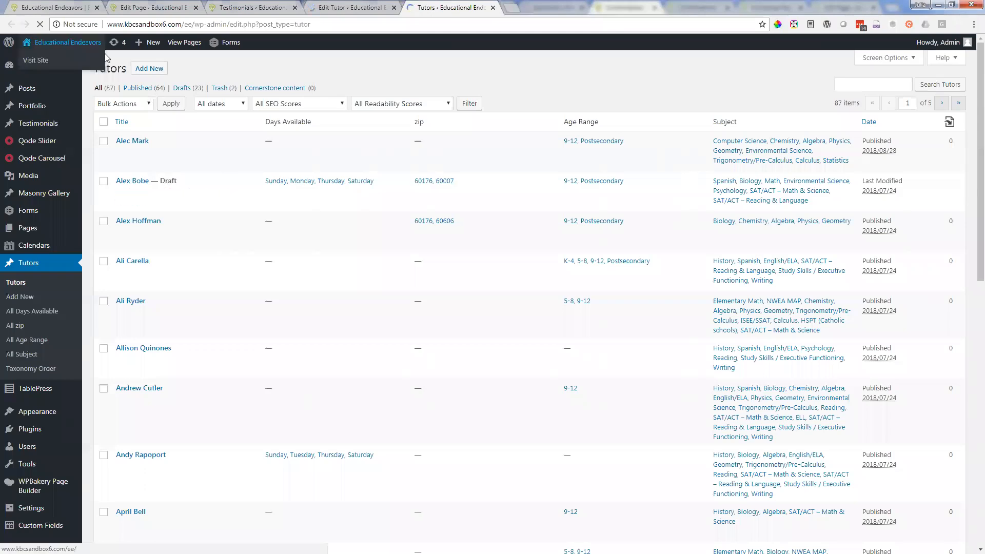
# Step: Open the site's homepage in a new browser tab, go to Find A Tutor and check the list for the drafted tutor
pyautogui.rightClick(67, 43)
pyautogui.click(106, 51)
pyautogui.click(553, 5)
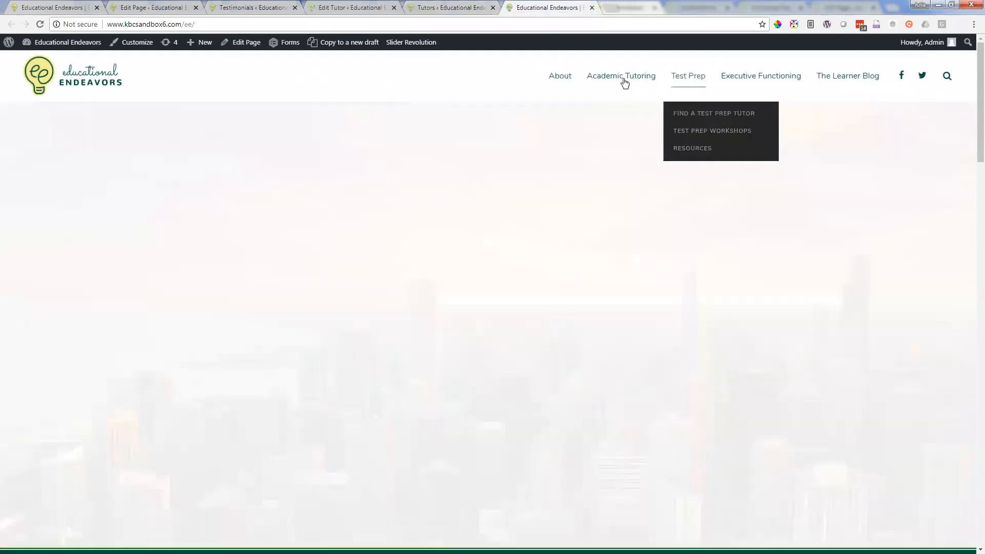
pyautogui.moveTo(622, 81)
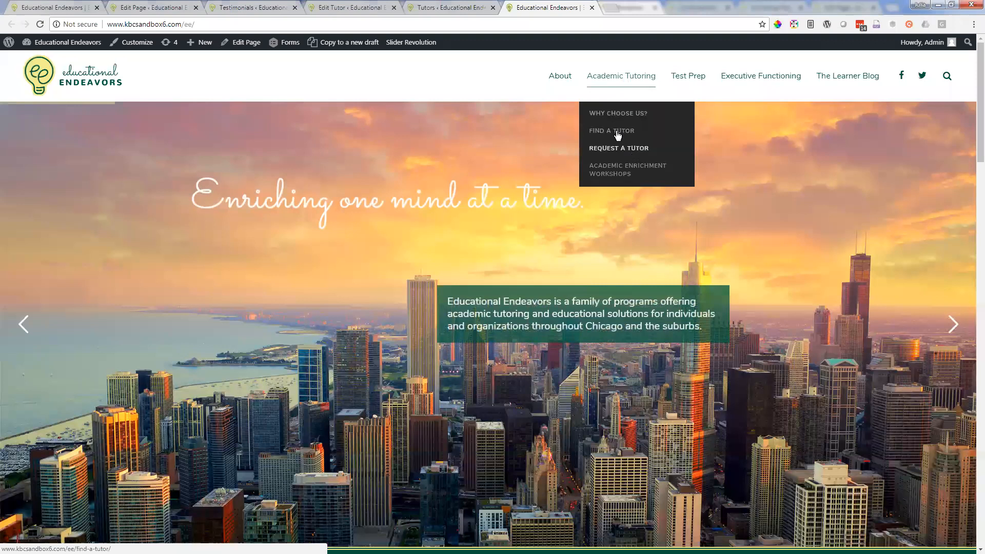
pyautogui.click(613, 130)
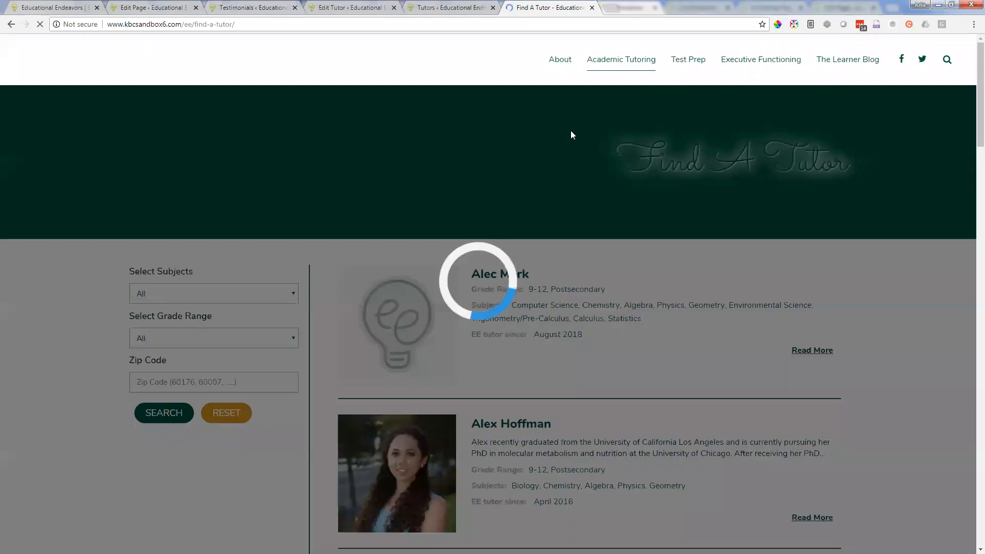
pyautogui.scroll(-8, 643, 292)
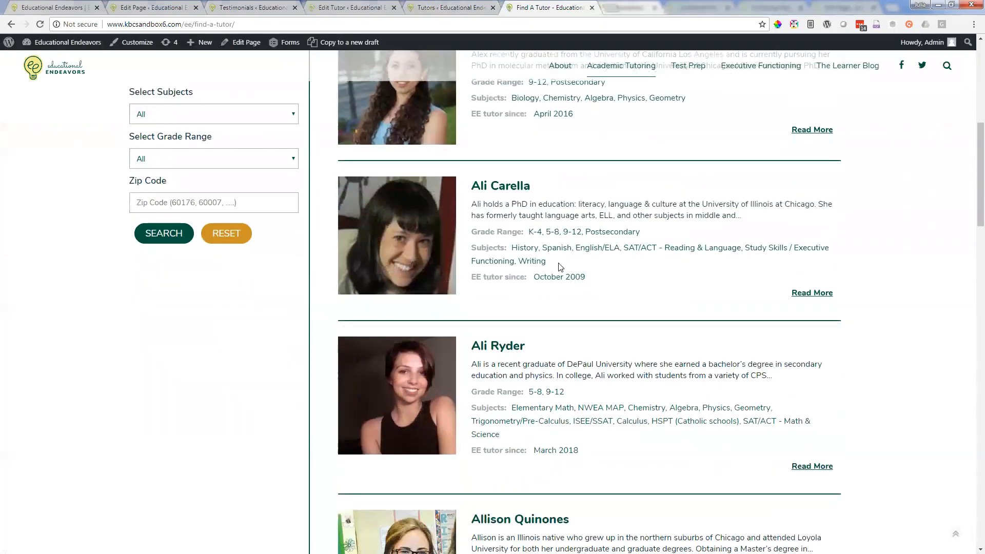
# Step: Return to the drafted tutor's edit form and publish the tutor again
pyautogui.click(348, 6)
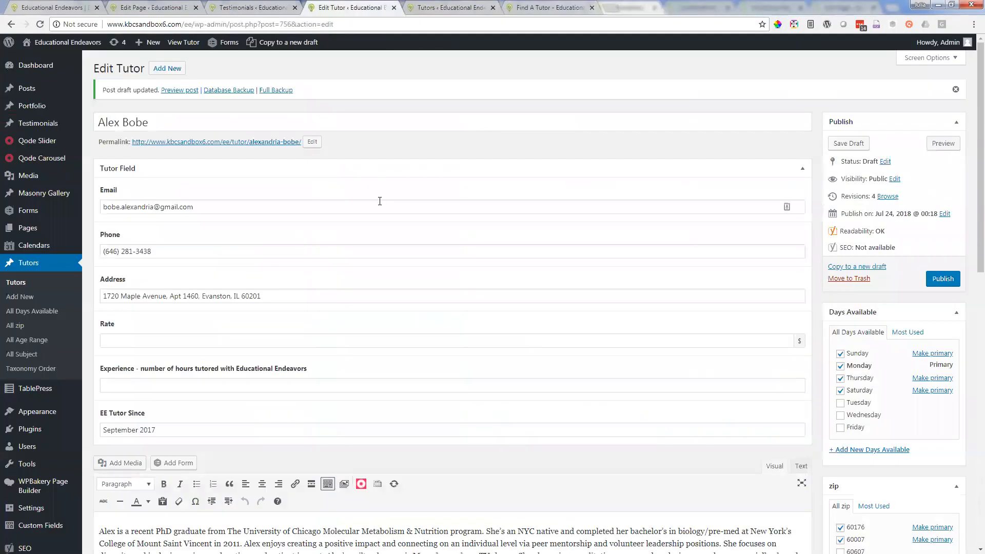
pyautogui.click(886, 162)
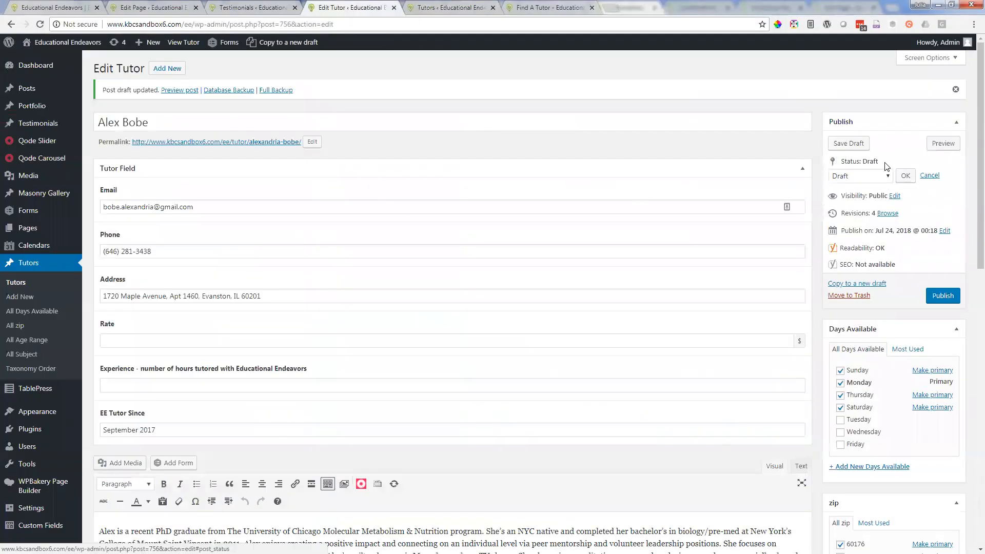
pyautogui.click(882, 176)
pyautogui.click(882, 176)
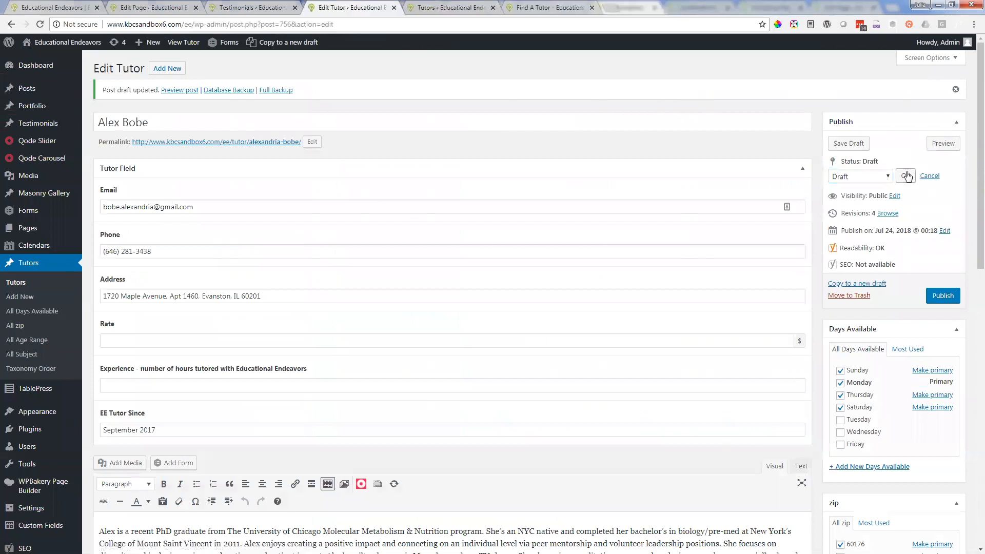
pyautogui.click(949, 304)
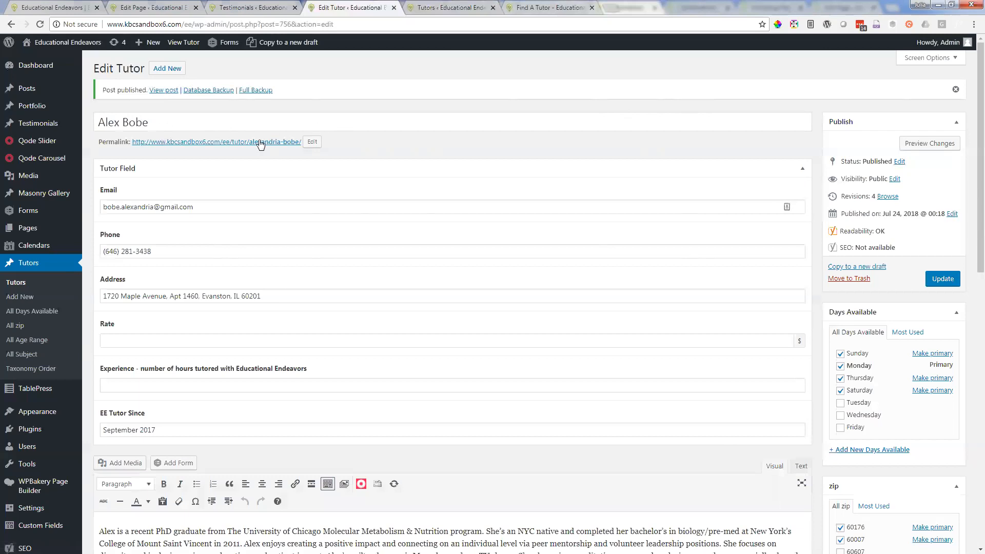
# Step: View the tutor's editable permalink slug and close it without changing the text
pyautogui.click(312, 141)
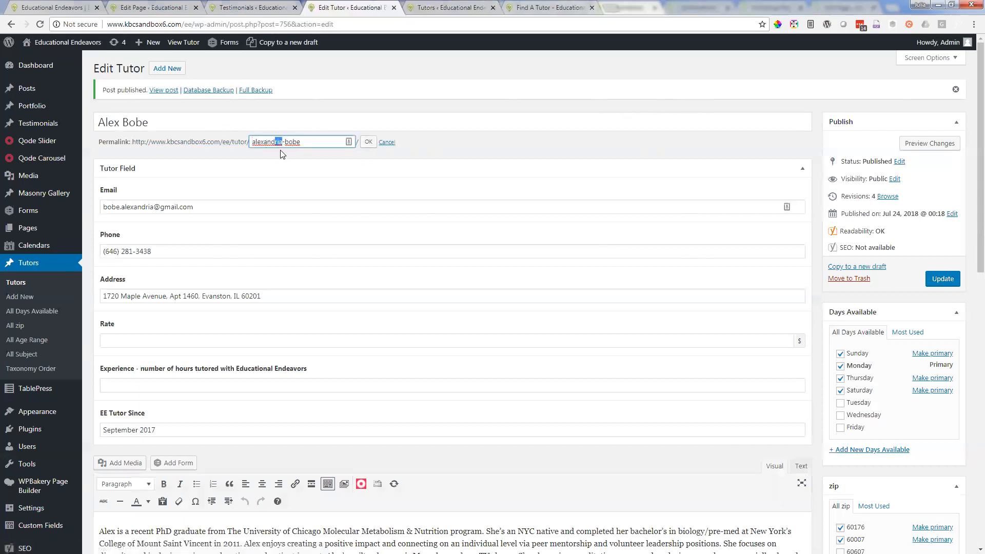
pyautogui.click(365, 144)
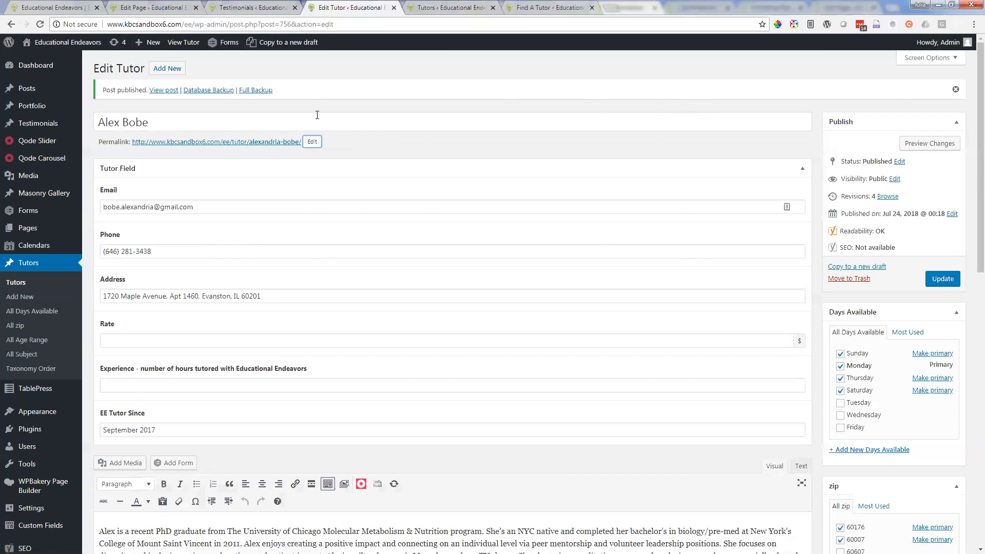
pyautogui.click(312, 142)
pyautogui.click(368, 142)
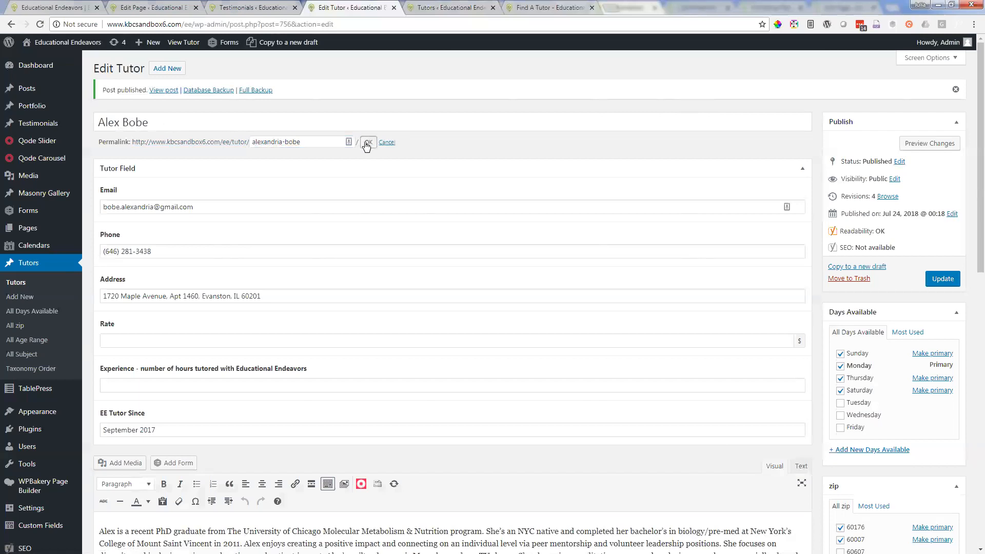
# Step: Reload the Find A Tutor page, check it for the republished tutor and return to the tutor's edit form
pyautogui.click(510, 6)
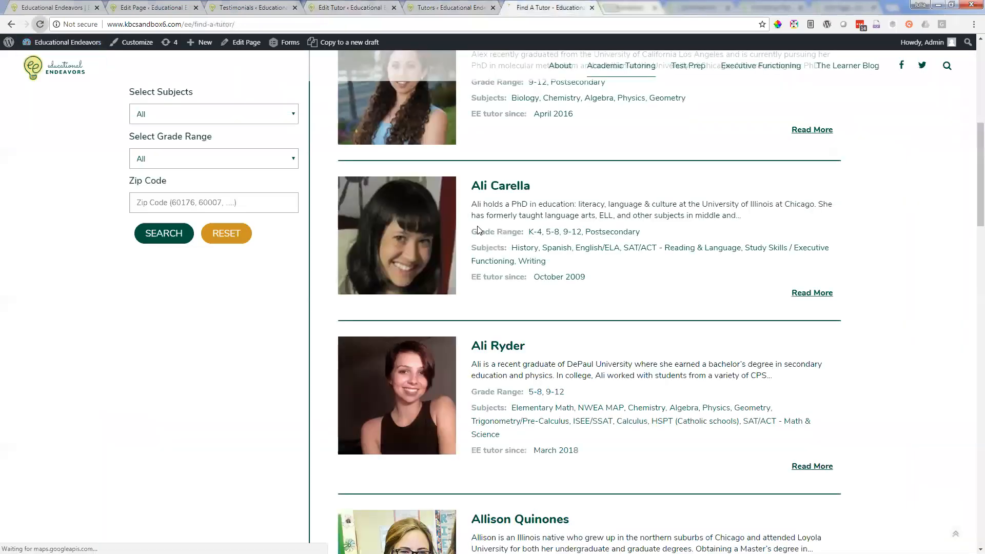
pyautogui.scroll(4, 477, 336)
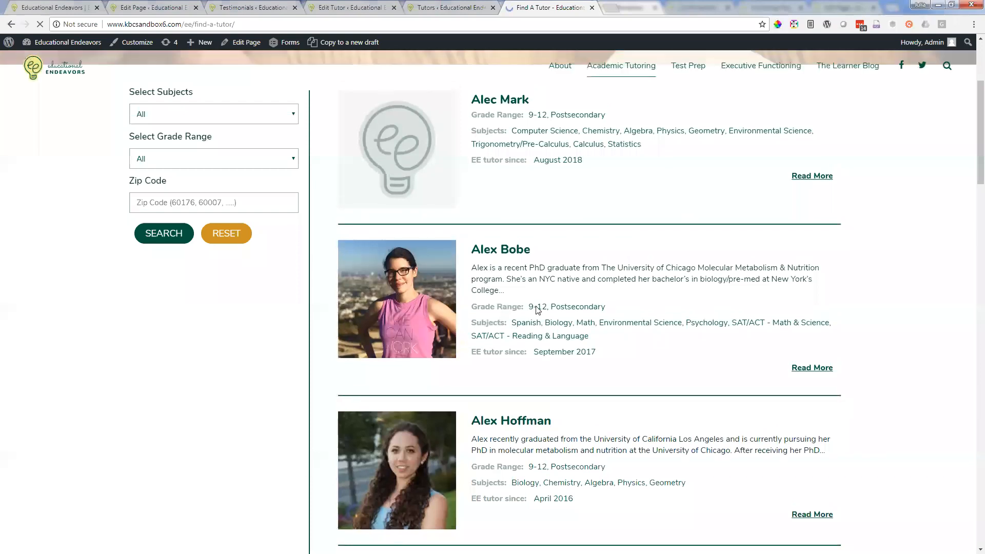
pyautogui.click(352, 6)
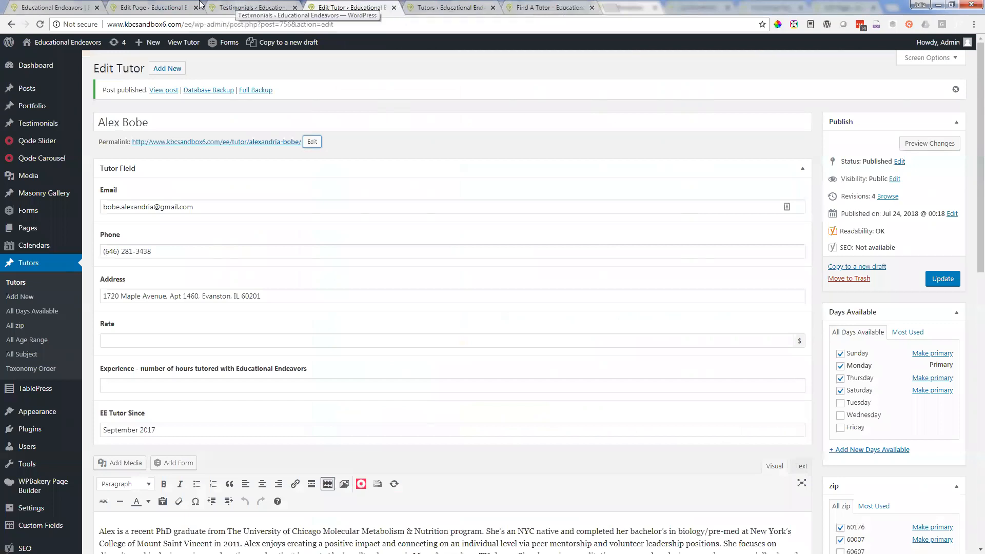
# Step: Close all browser tabs after the site's homepage, discarding unsaved changes, and return to the homepage
pyautogui.rightClick(58, 4)
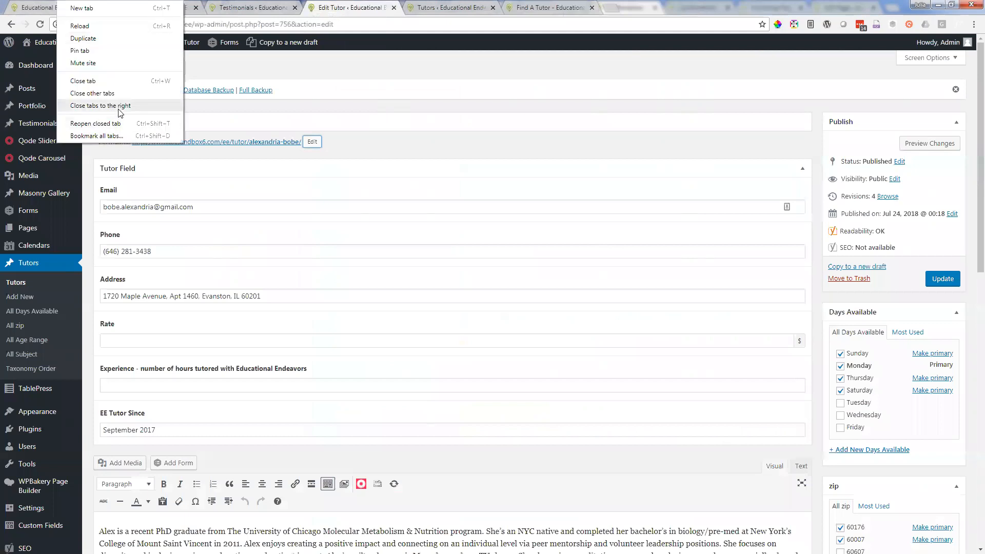
pyautogui.click(98, 106)
pyautogui.click(533, 78)
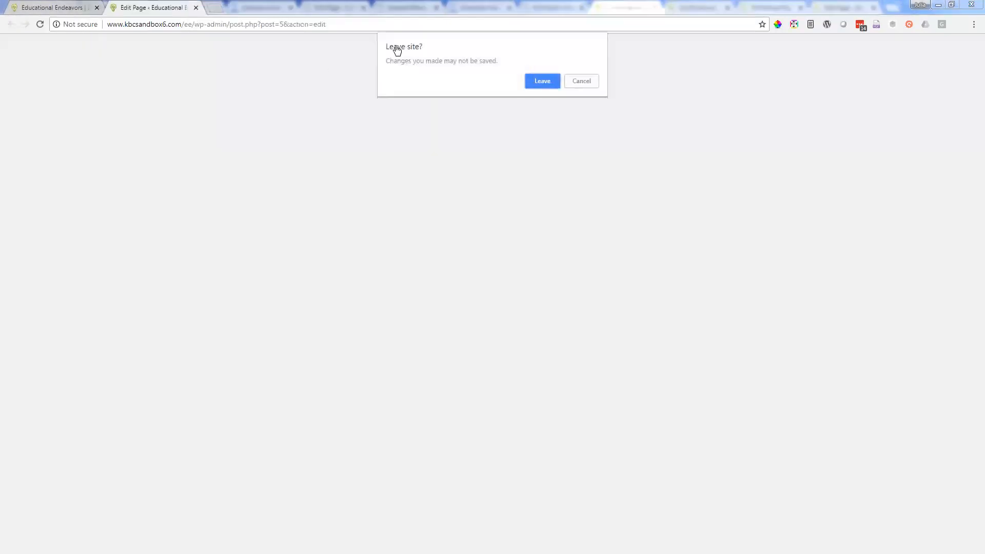
pyautogui.click(60, 10)
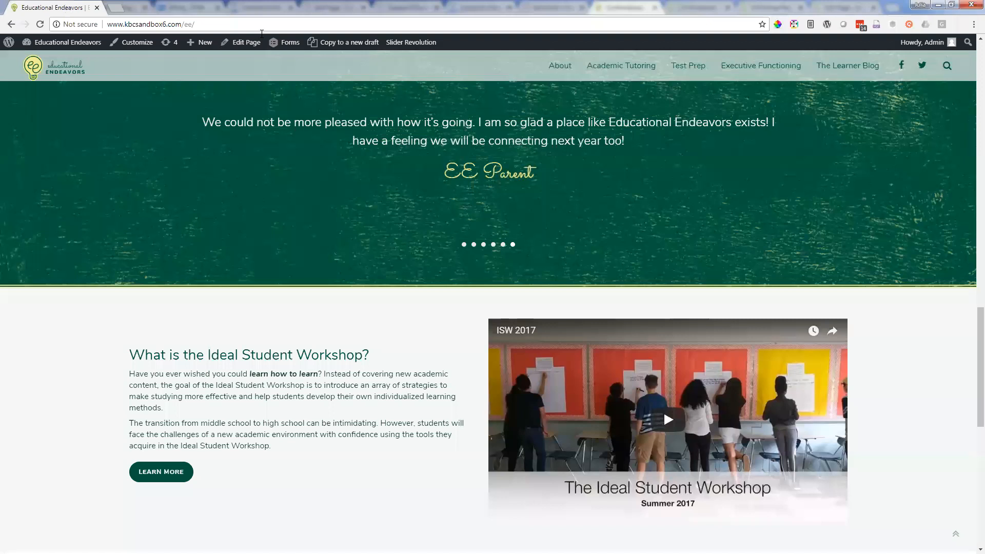
# Step: Go to The Learner Blog and open the post "Annotation: How to Get the Most Out of Your Summer Reading"
pyautogui.click(840, 72)
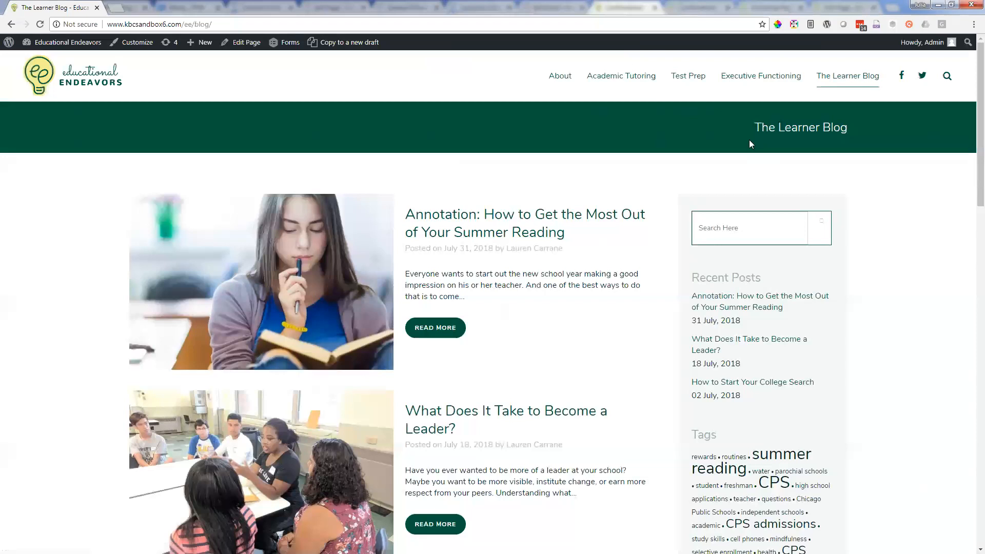
pyautogui.moveTo(625, 101)
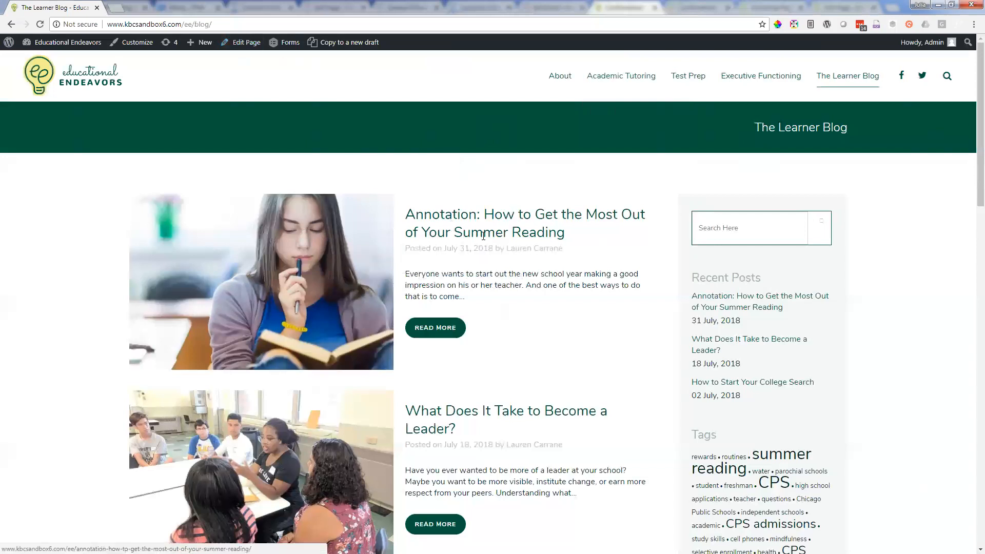
pyautogui.click(460, 217)
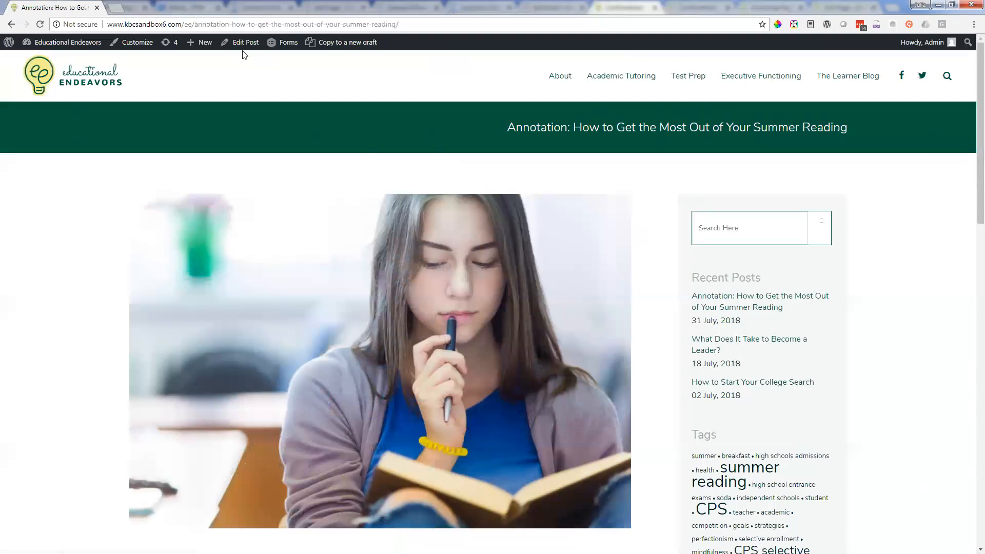
# Step: Open the blog post's edit form in a new browser tab, view the live post's text and switch to the edit form
pyautogui.rightClick(240, 42)
pyautogui.click(251, 49)
pyautogui.click(133, 5)
pyautogui.click(58, 6)
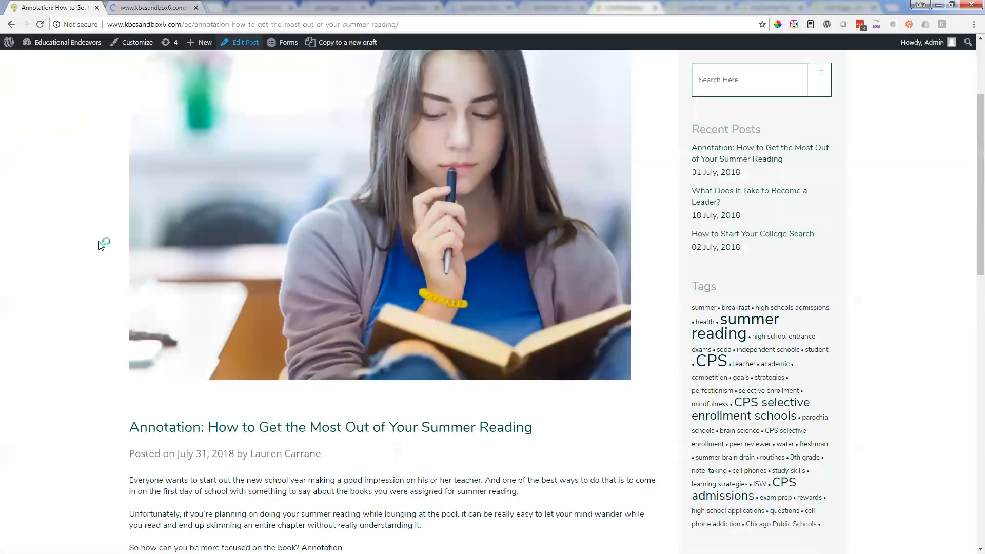
pyautogui.scroll(-6, 103, 241)
pyautogui.click(154, 8)
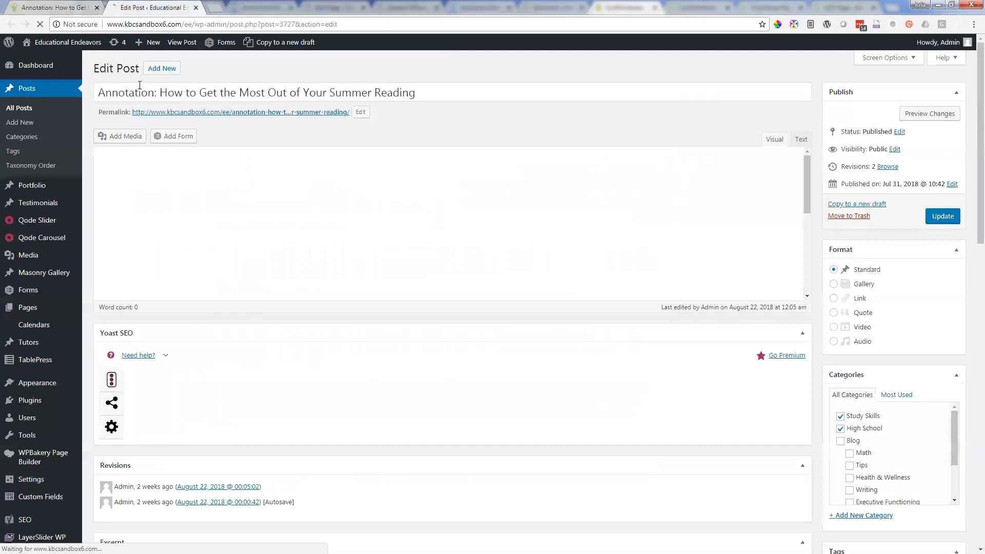
# Step: Compare the post's title and body text in the edit form with the live post
pyautogui.click(363, 90)
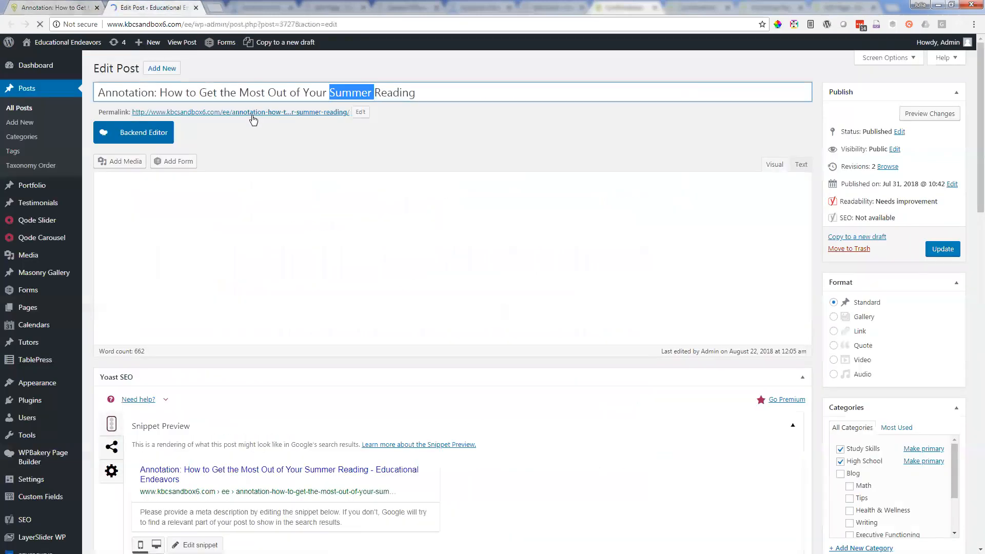
pyautogui.click(49, 5)
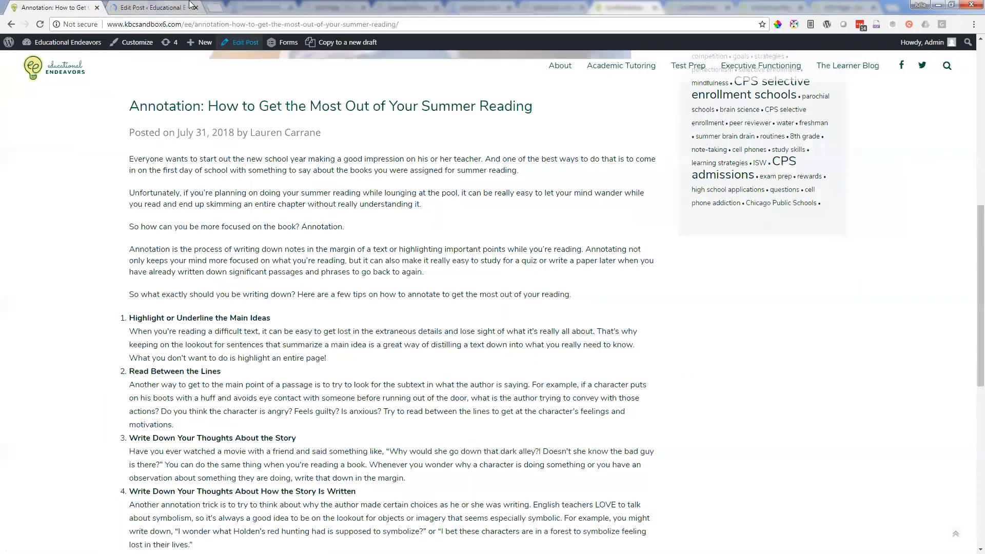
pyautogui.hotkey('ctrl', 'Tab')
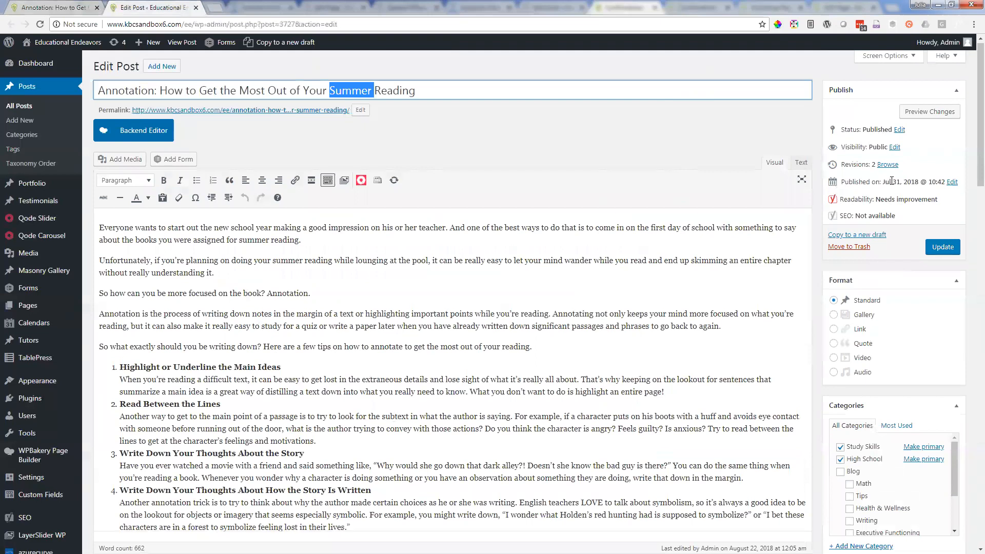
# Step: Open the post's publish date for editing and compare it with the date line on the live post
pyautogui.click(948, 183)
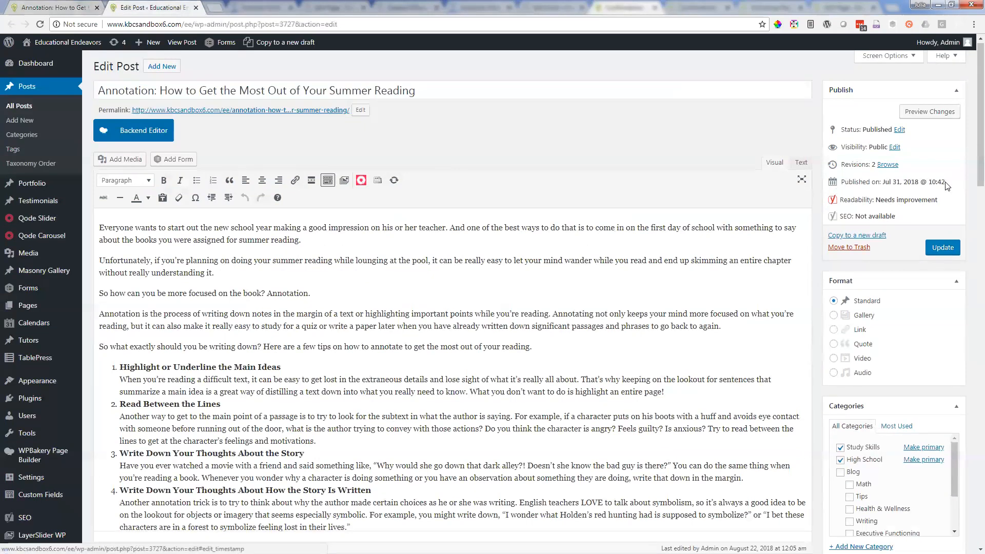
pyautogui.click(858, 197)
pyautogui.click(861, 200)
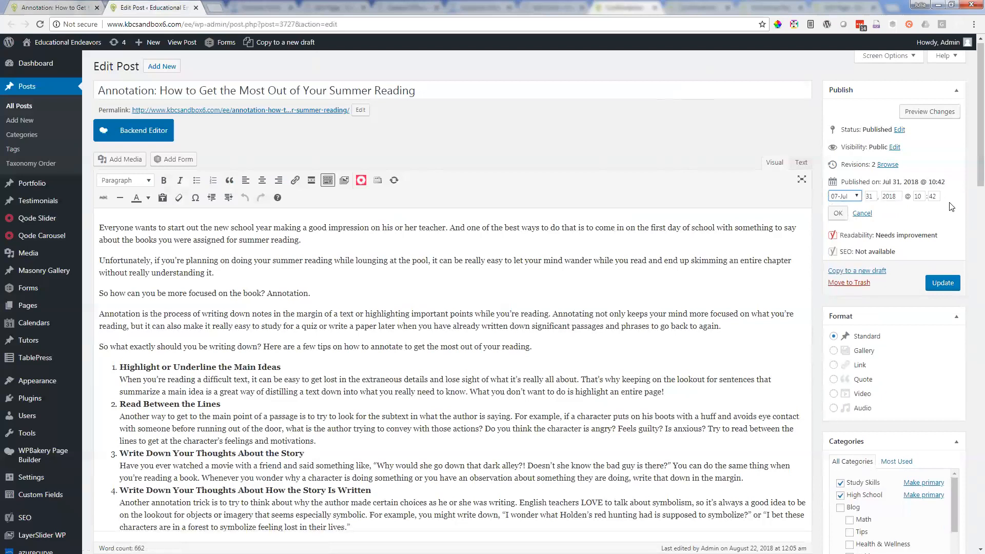
pyautogui.click(68, 5)
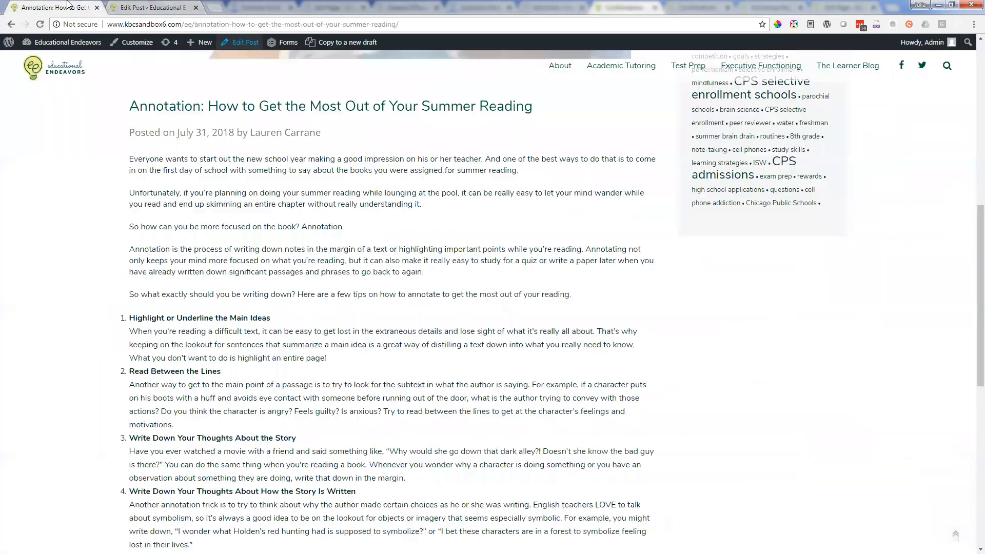
pyautogui.click(157, 8)
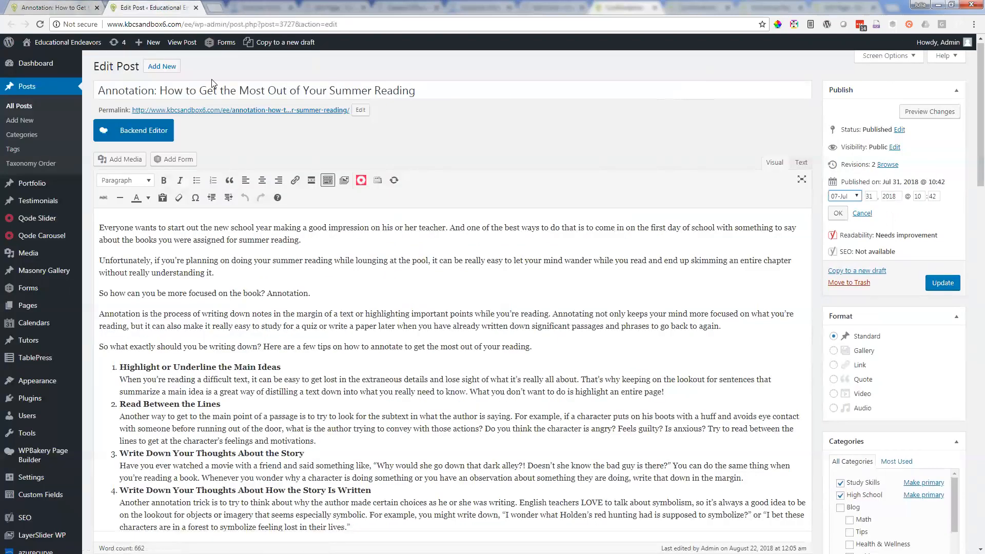
pyautogui.click(63, 8)
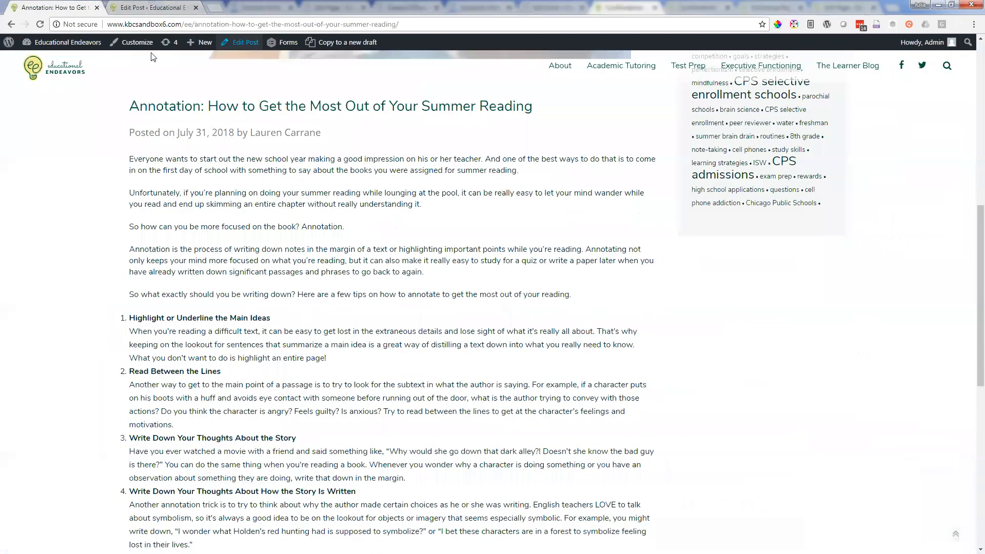
pyautogui.click(171, 6)
# Step: Review the post's category choices and tags in the edit form
pyautogui.scroll(-3, 564, 380)
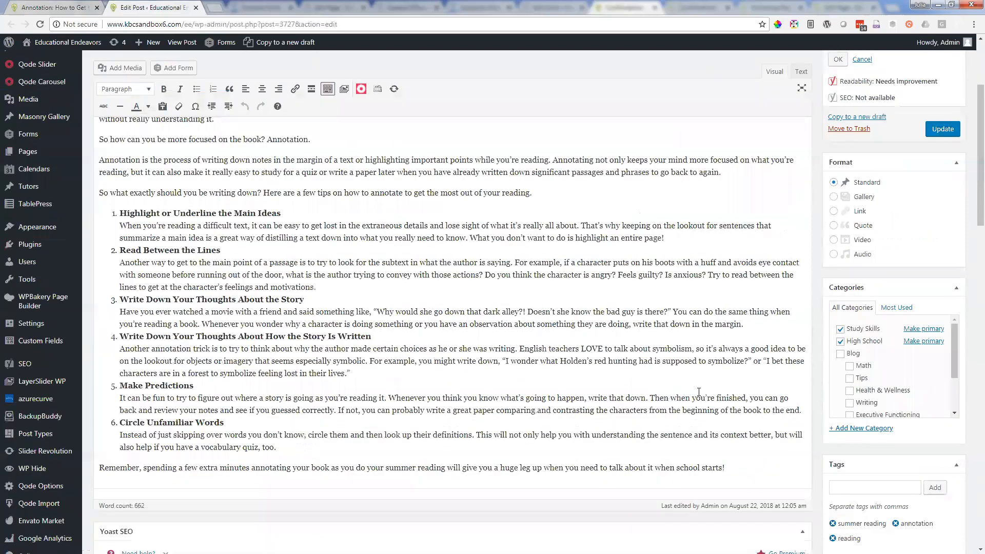
pyautogui.scroll(-3, 885, 359)
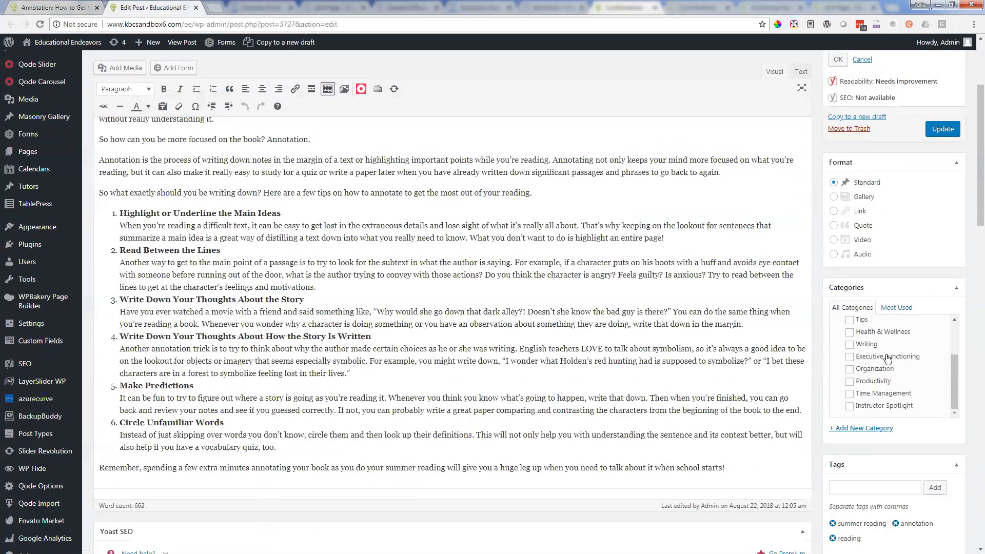
pyautogui.scroll(3, 892, 360)
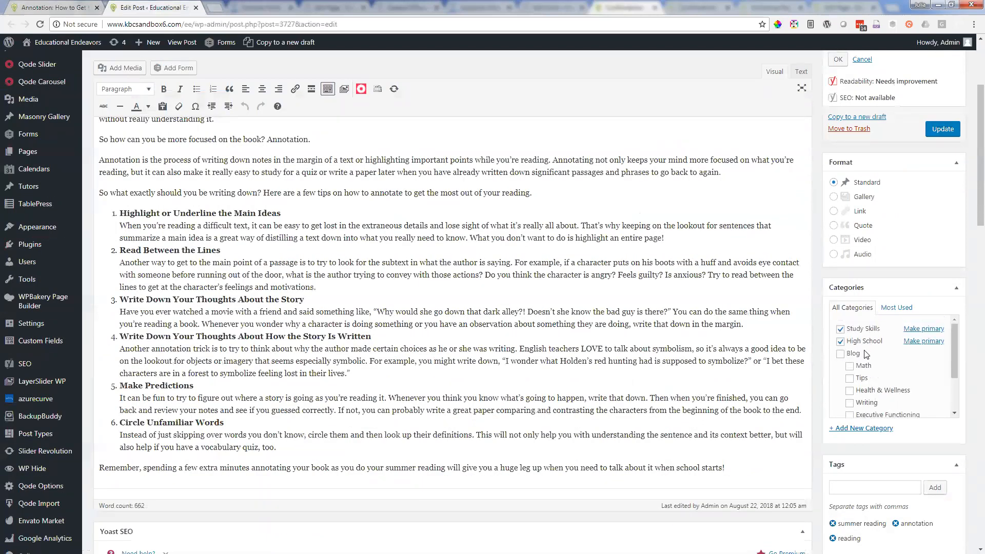
pyautogui.scroll(-2, 867, 355)
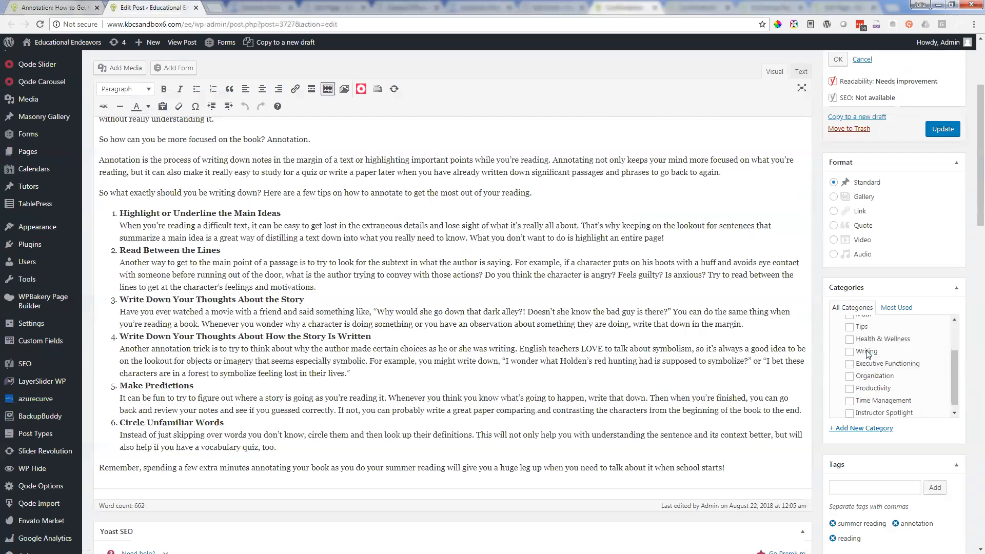
pyautogui.scroll(-2, 867, 354)
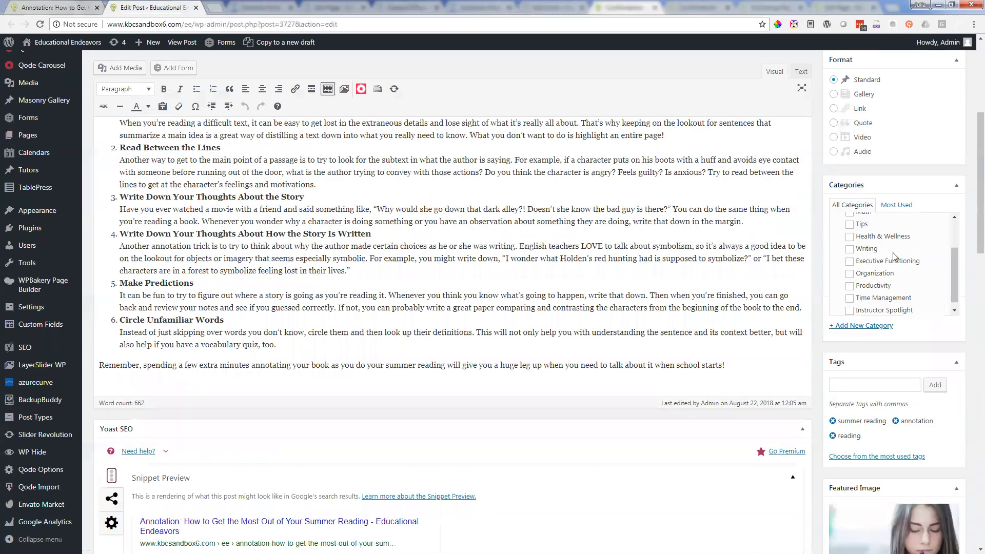
pyautogui.scroll(2, 894, 257)
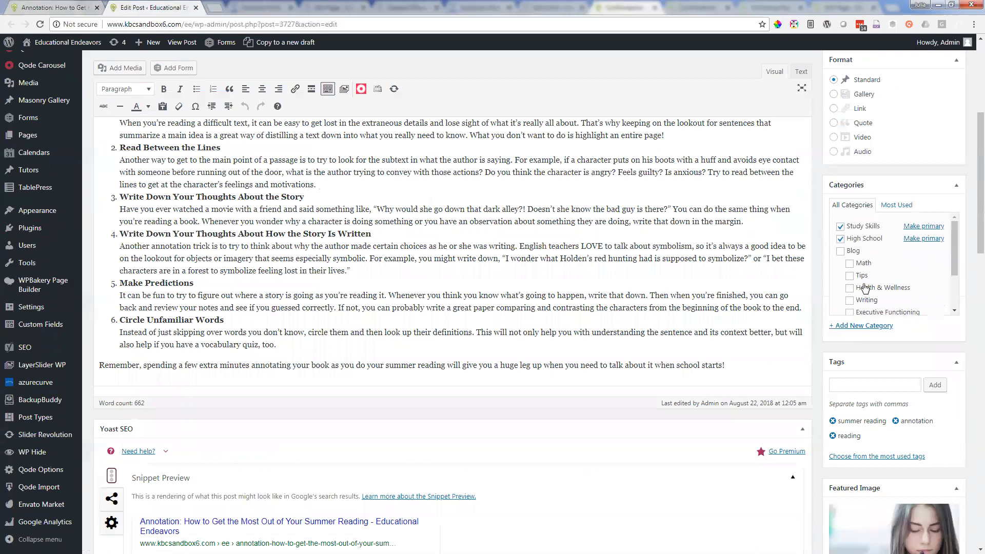
# Step: Try adding the Tips category to the post, remove it again and activate the new-tag field
pyautogui.click(850, 276)
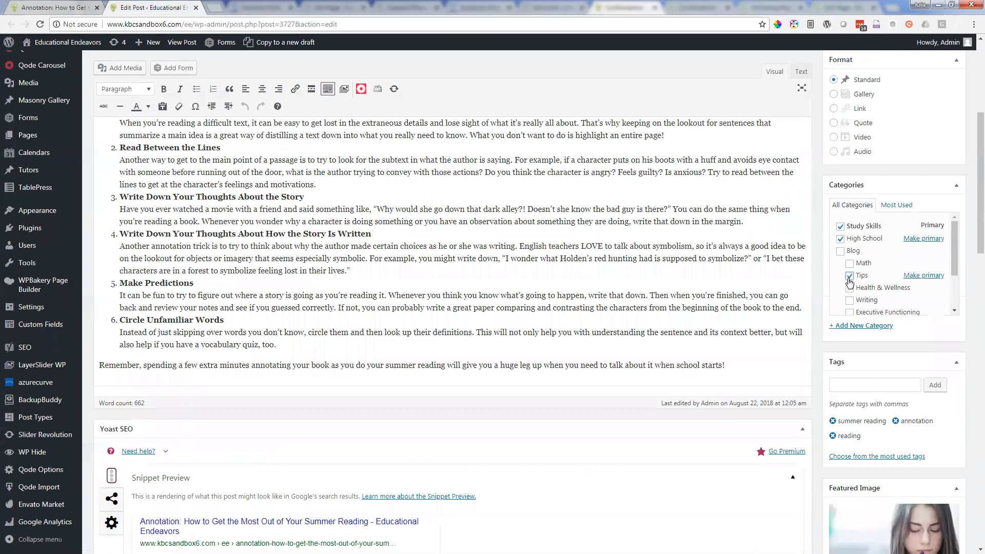
pyautogui.click(850, 278)
pyautogui.click(861, 386)
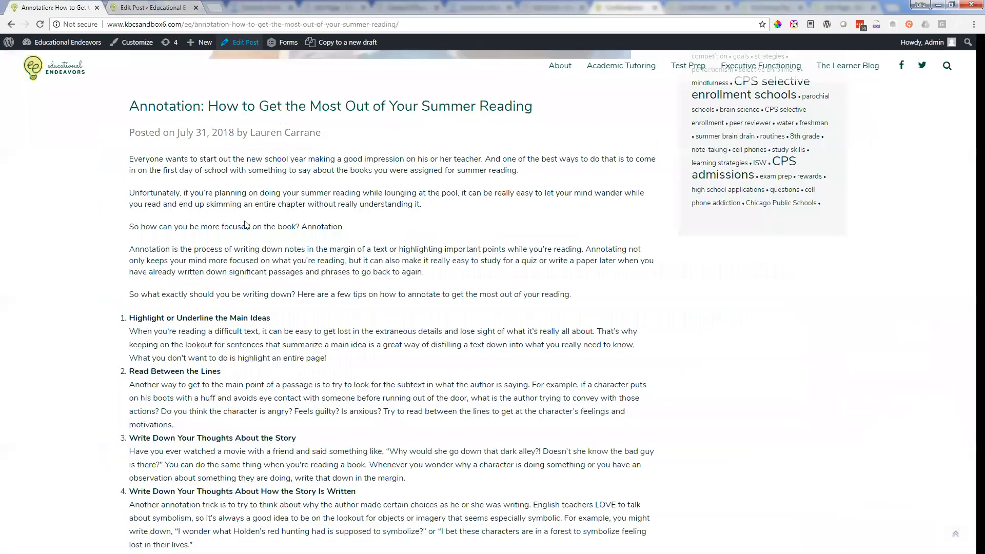
# Step: View the live post's image and tag sidebar, and return to the categories and tags in the edit form
pyautogui.click(59, 6)
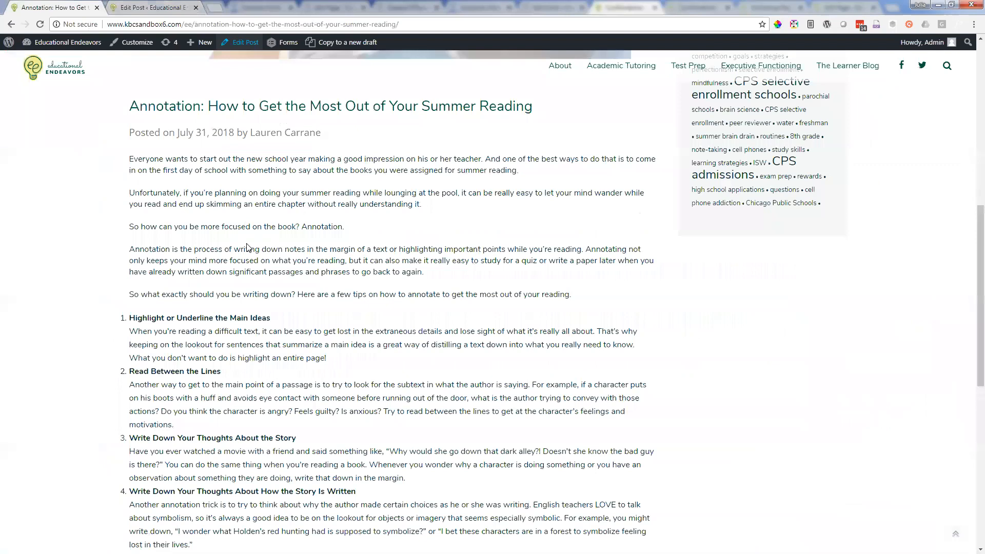
pyautogui.scroll(6, 247, 248)
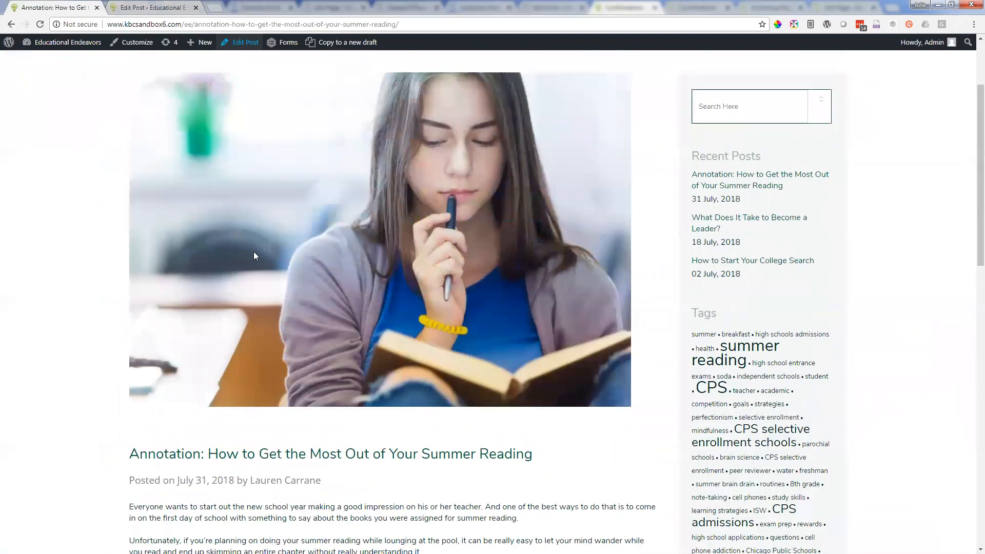
pyautogui.click(169, 7)
pyautogui.scroll(2, 852, 254)
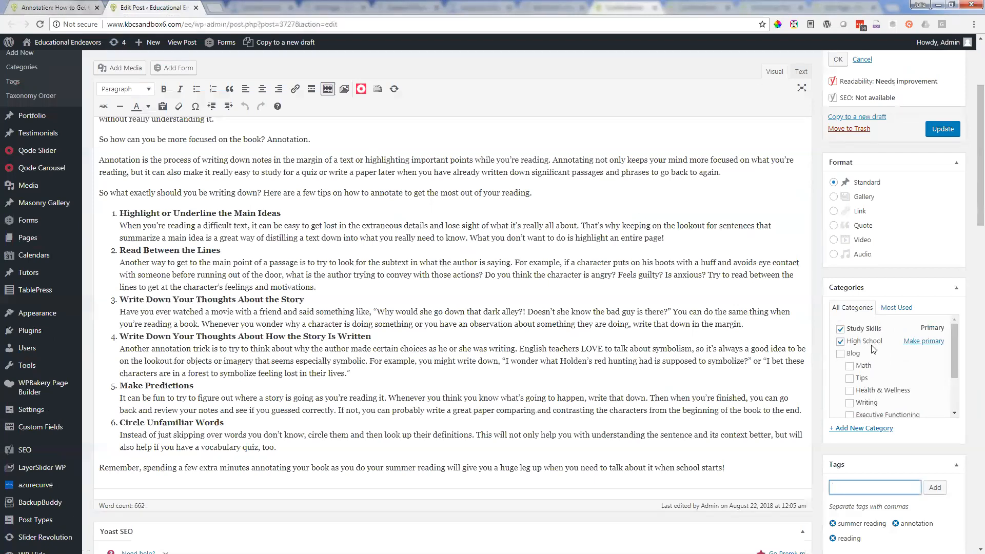
pyautogui.scroll(-1, 852, 411)
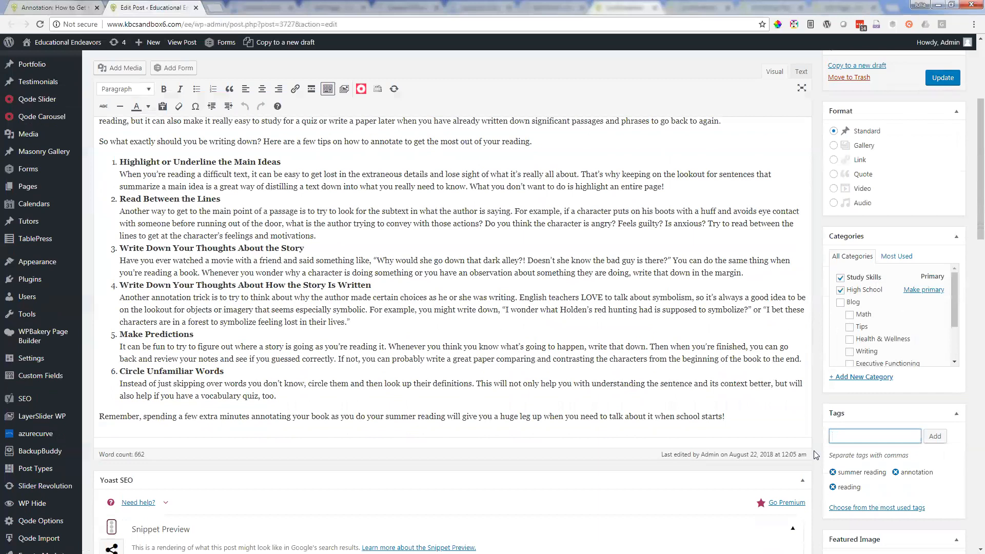
pyautogui.scroll(-2, 816, 454)
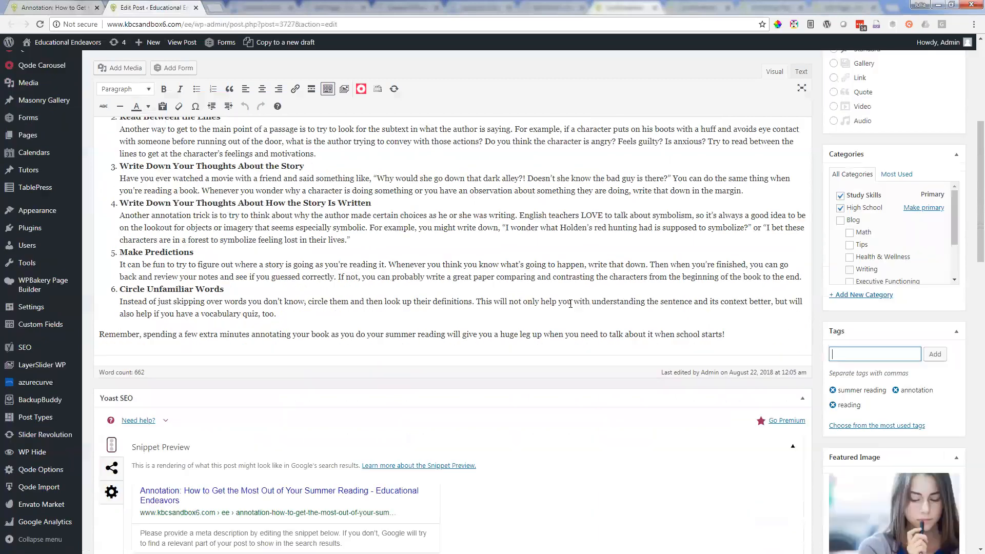
# Step: Compare the live post's main image with the edit form's featured image, and view the featured image's media library choices without changing the image
pyautogui.click(50, 7)
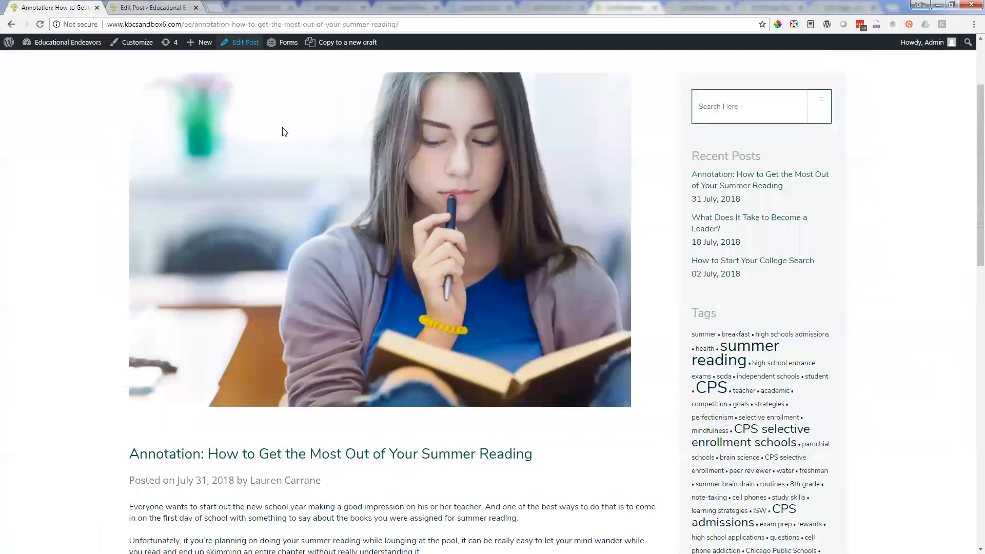
pyautogui.hotkey('ctrl', 'Tab')
pyautogui.scroll(5, 303, 225)
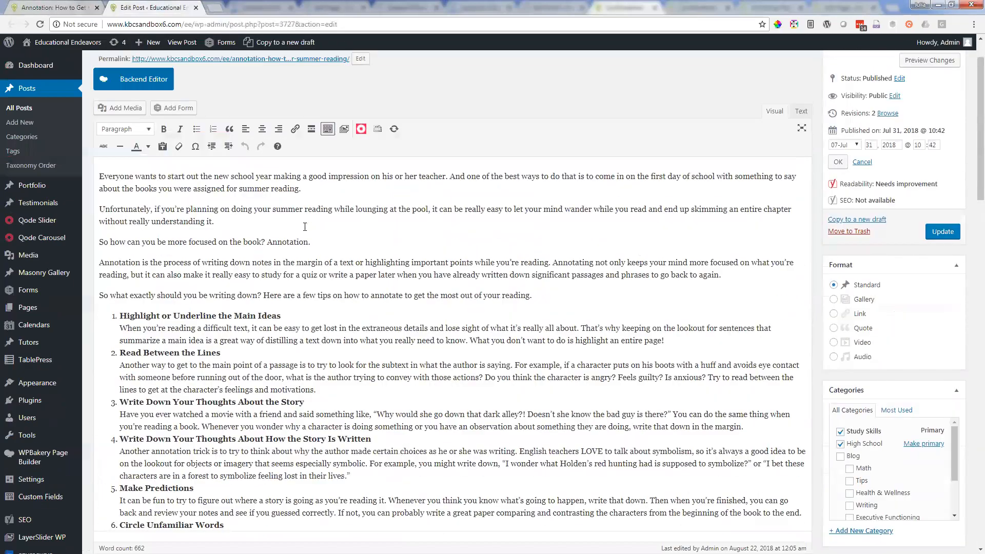
pyautogui.scroll(-6, 304, 230)
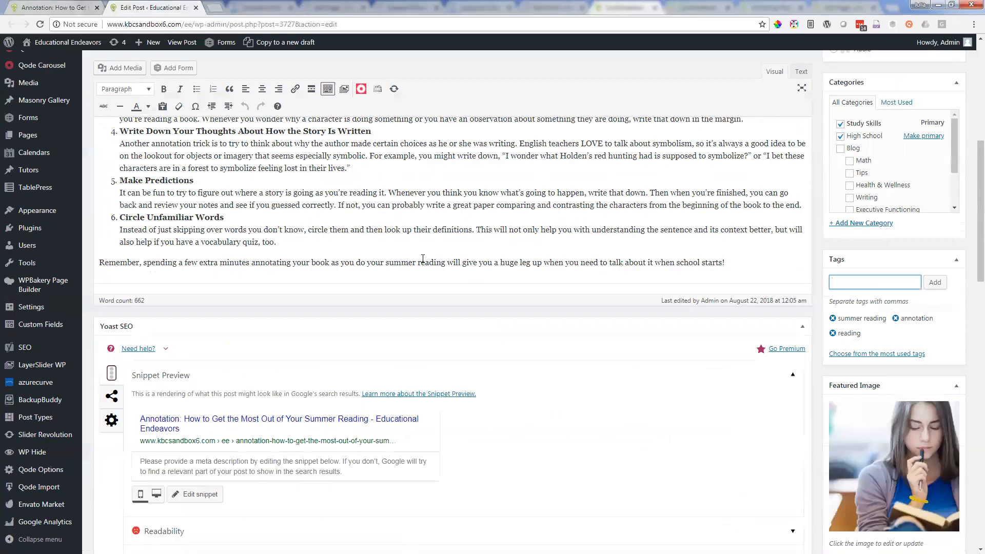
pyautogui.scroll(-2, 849, 442)
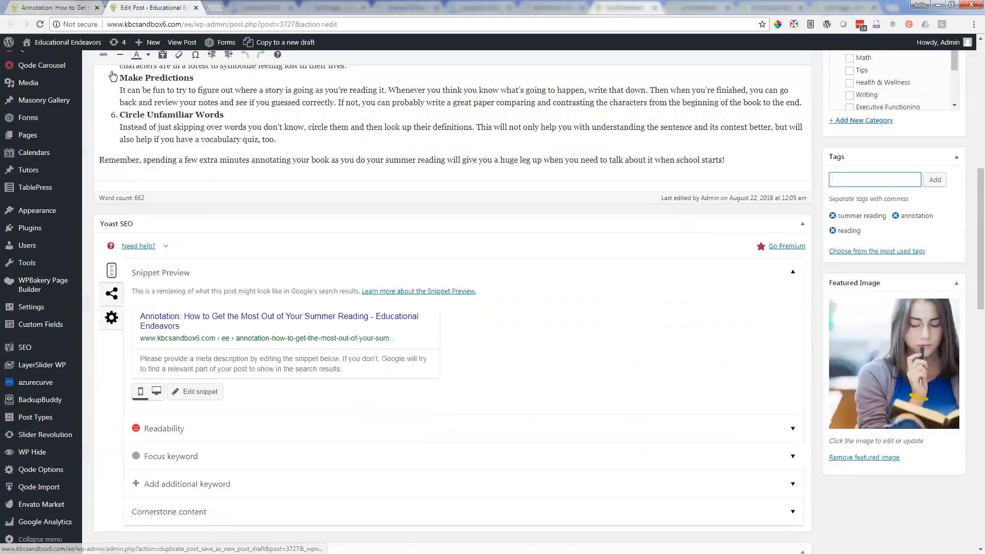
pyautogui.hotkey('ctrl', 'shift', 'Tab')
pyautogui.scroll(3, 277, 309)
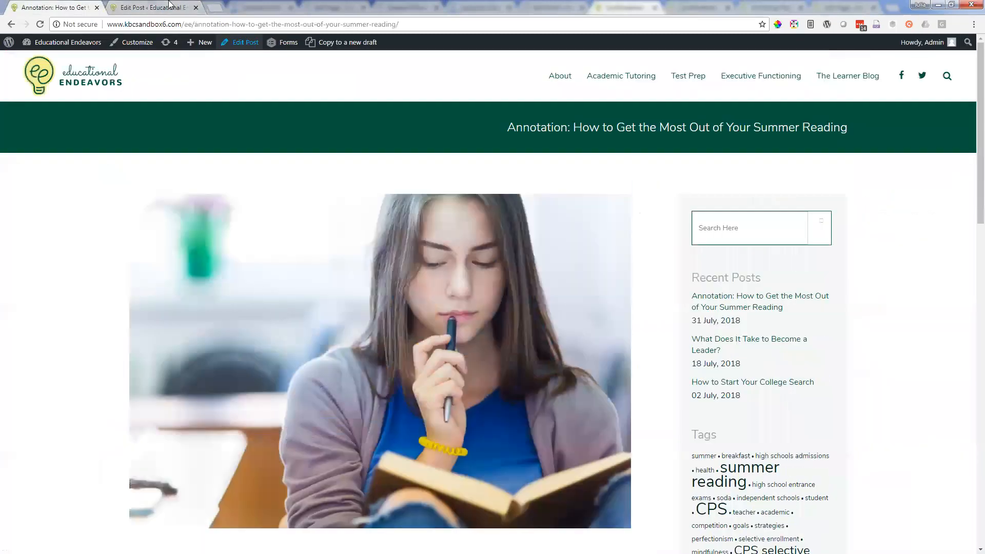
pyautogui.hotkey('ctrl', 'Tab')
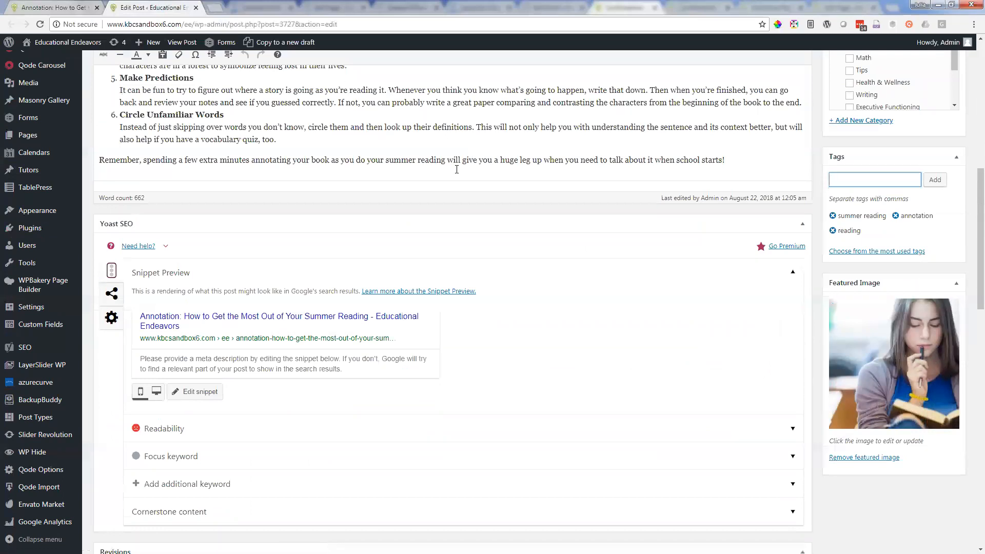
pyautogui.click(907, 363)
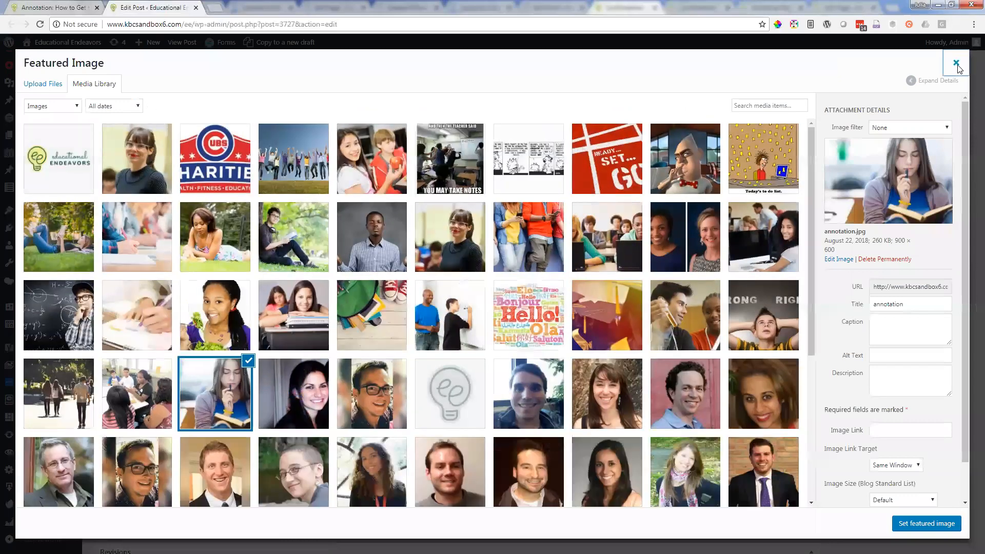
pyautogui.click(957, 64)
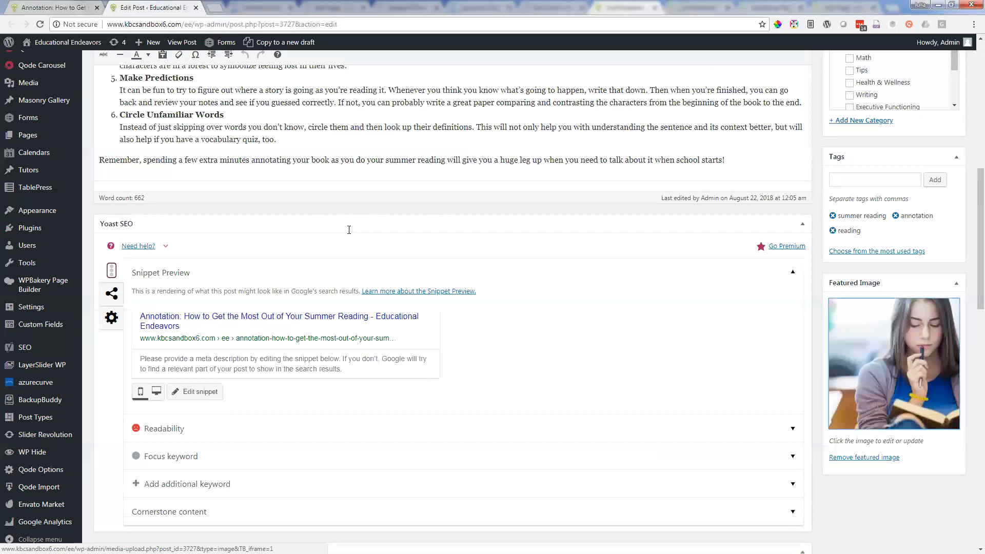
# Step: Switch the post from the classic editor to the backend editor and view its content in WPBakery Page Builder
pyautogui.scroll(9, 349, 230)
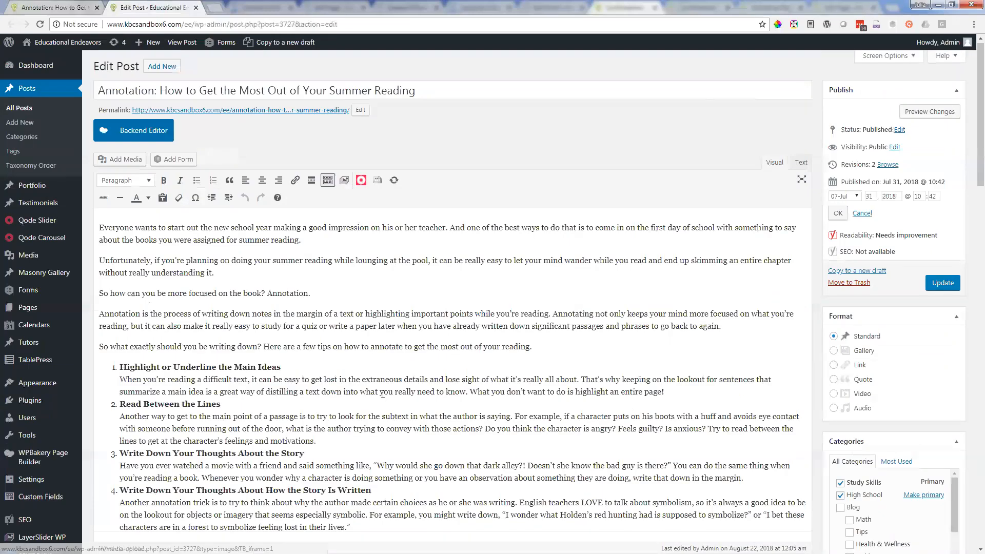
pyautogui.scroll(-1, 383, 394)
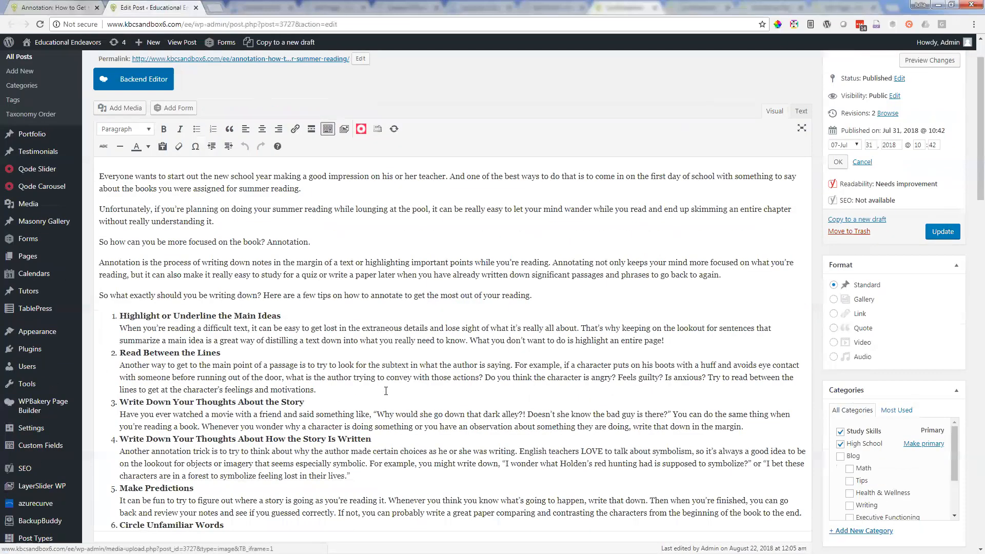
pyautogui.scroll(1, 386, 391)
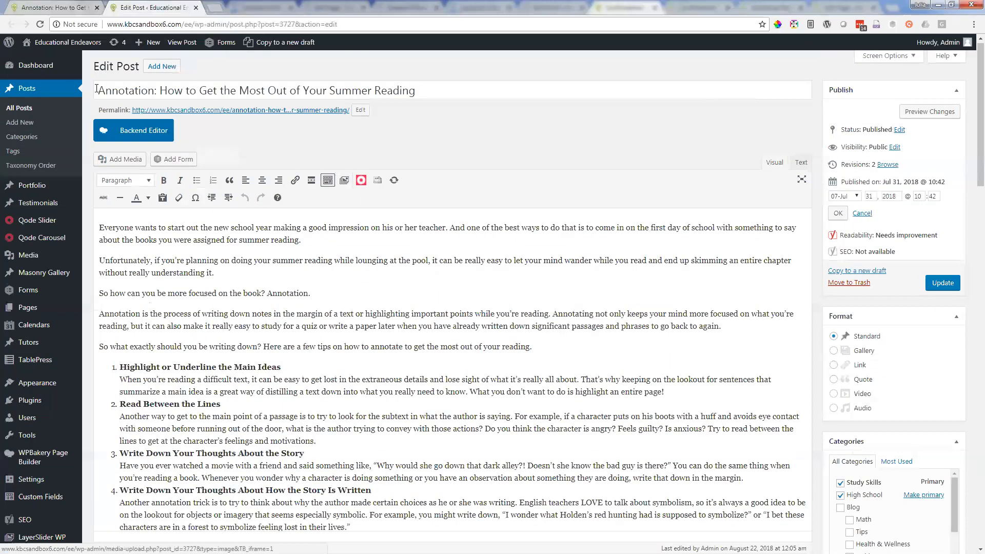
pyautogui.click(143, 134)
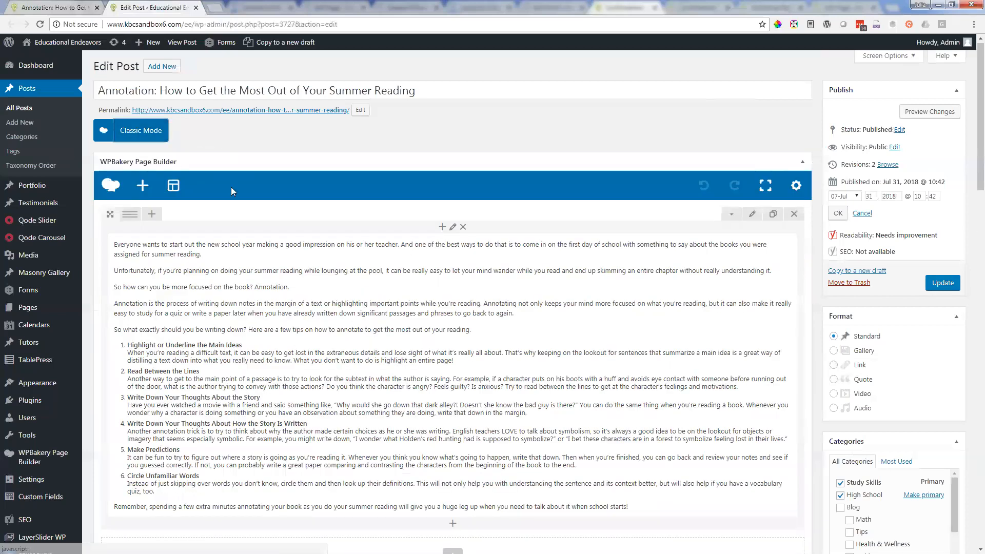
pyautogui.scroll(-1, 334, 369)
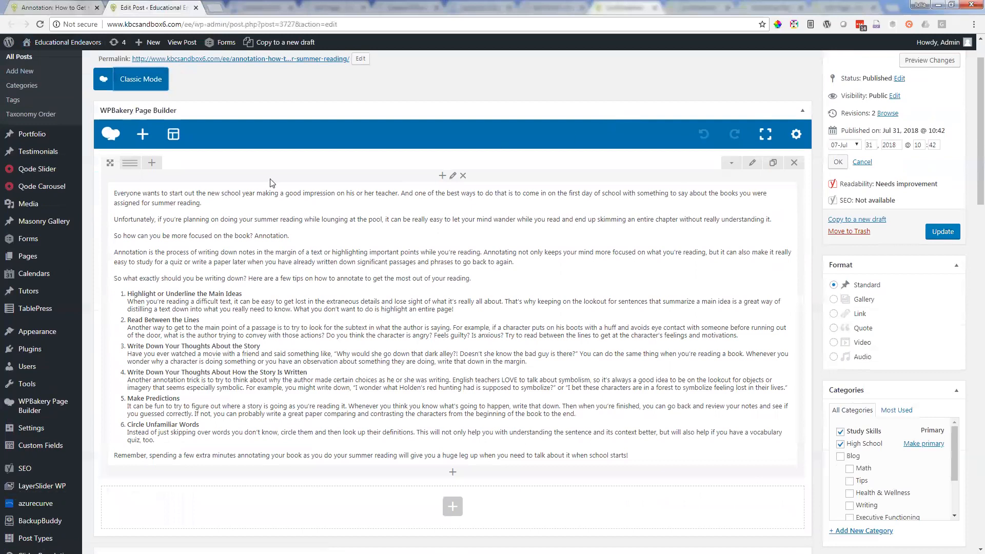
pyautogui.moveTo(339, 244)
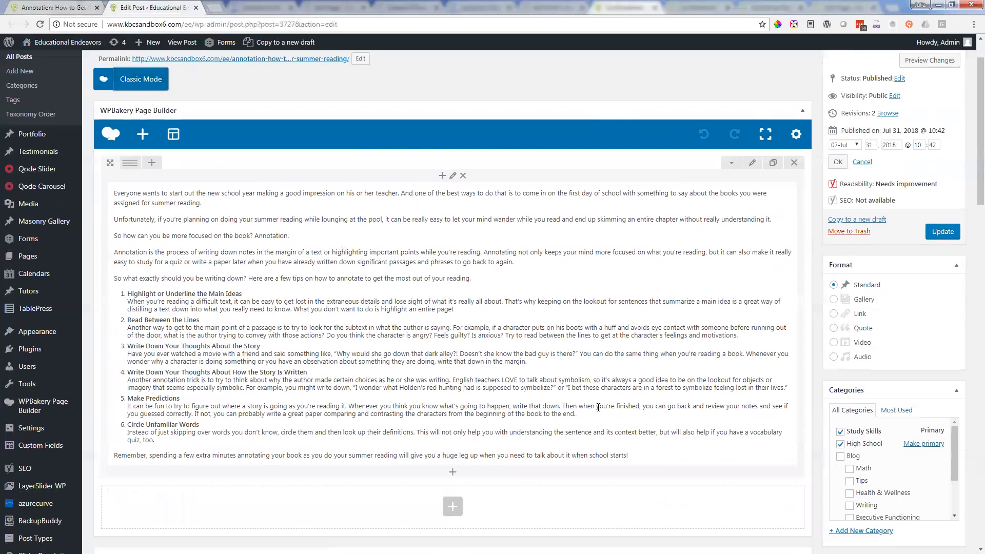
# Step: Add a Video Player element below the post's text block and inspect its video link field
pyautogui.click(452, 475)
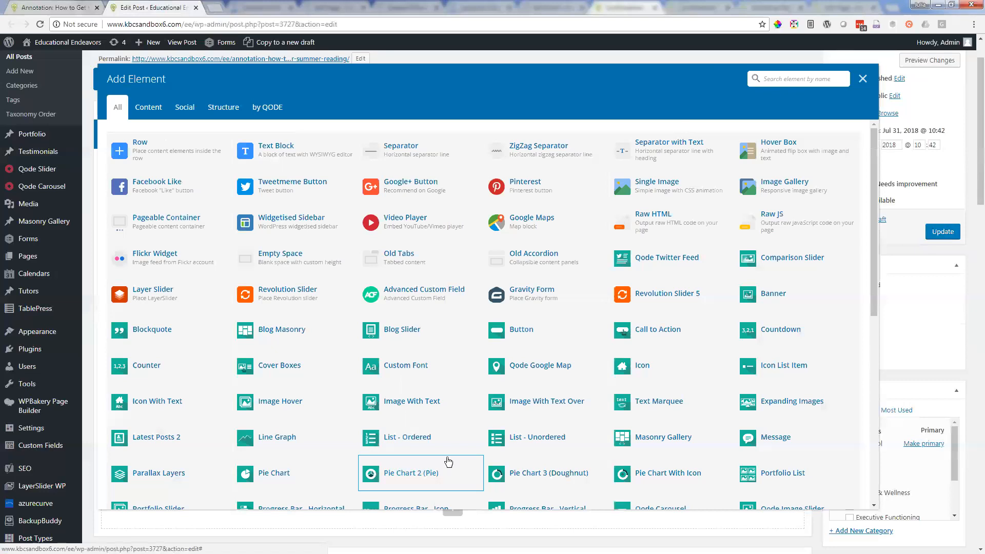
pyautogui.click(450, 229)
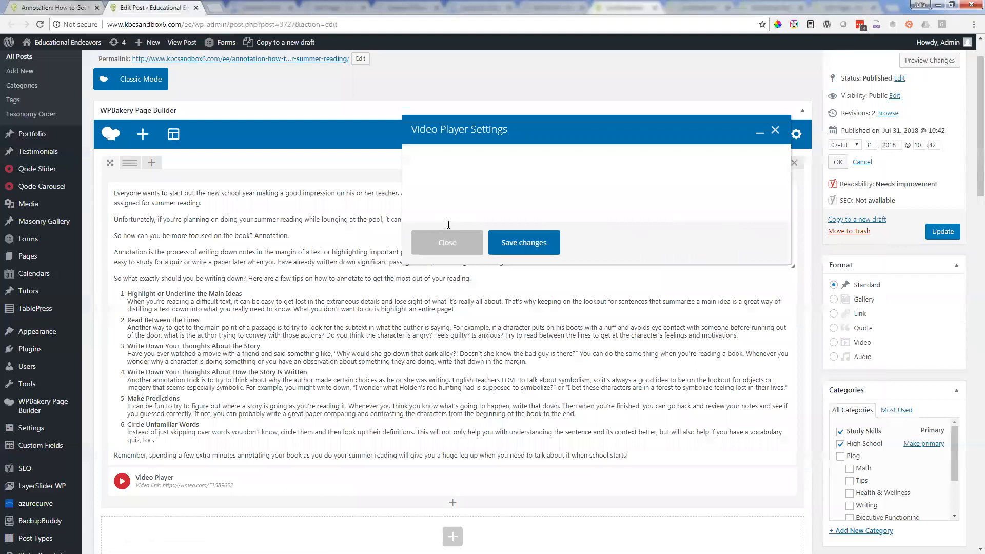
pyautogui.click(442, 253)
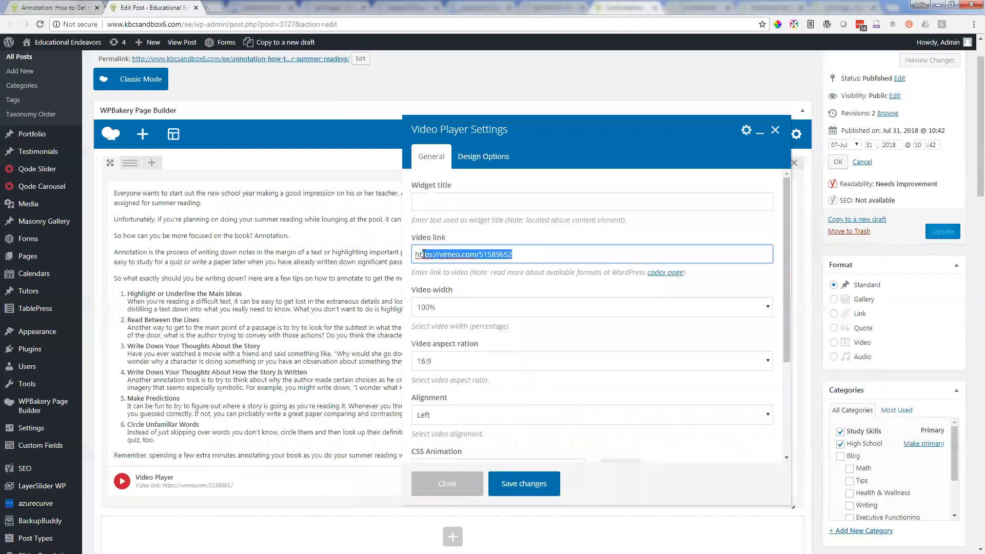
pyautogui.click(538, 253)
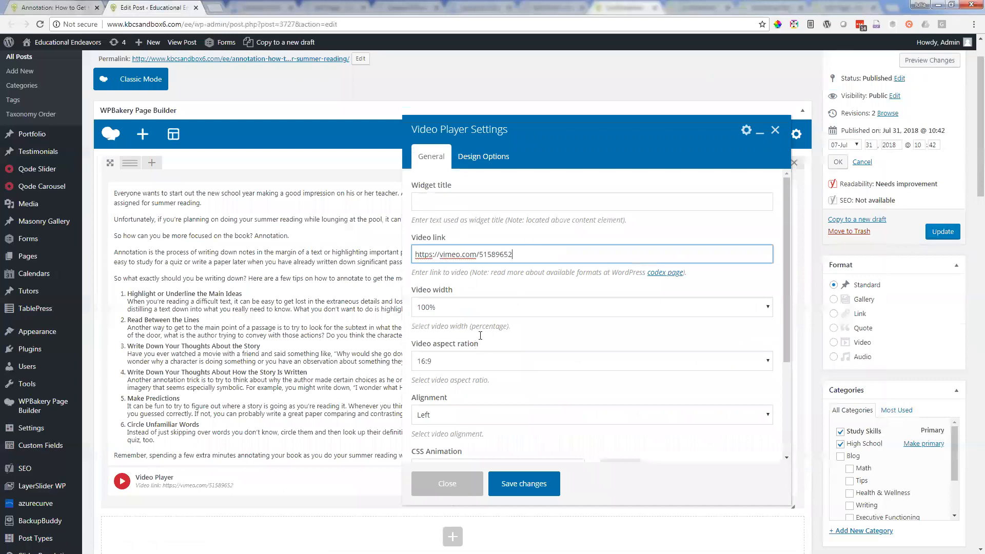
# Step: Review the video width, aspect ratio and alignment choices of the Video Player element and close its settings unchanged
pyautogui.scroll(-2, 480, 336)
pyautogui.click(474, 259)
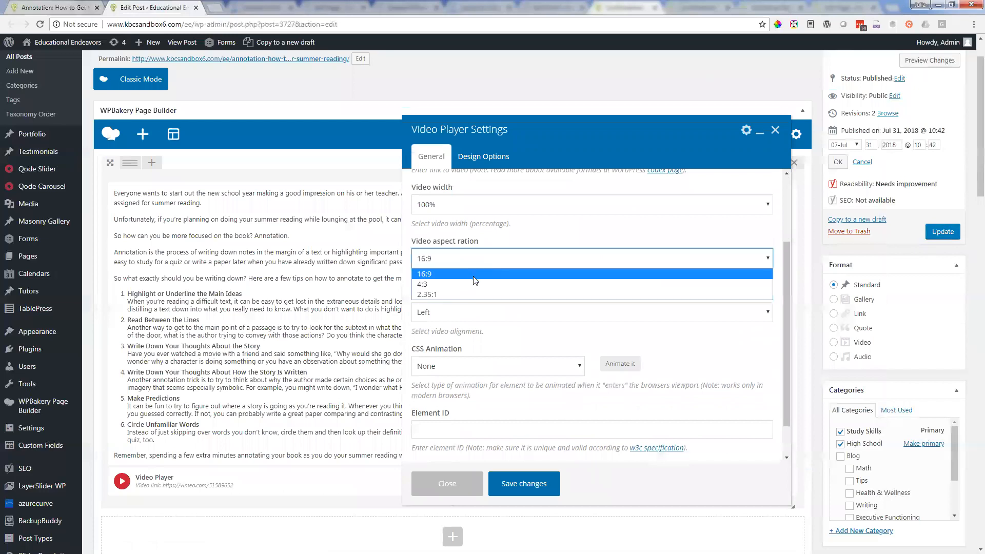
pyautogui.click(474, 213)
pyautogui.click(486, 206)
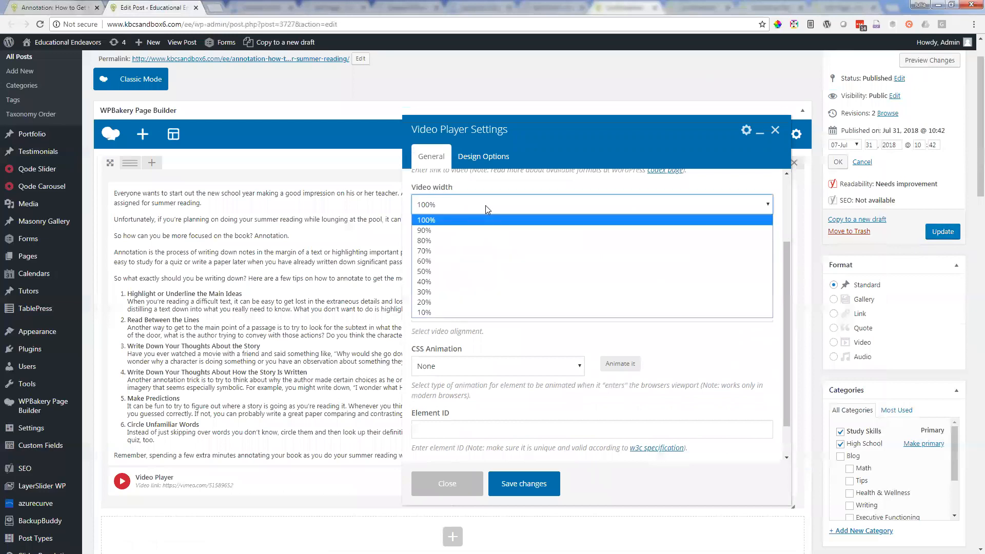
pyautogui.click(483, 204)
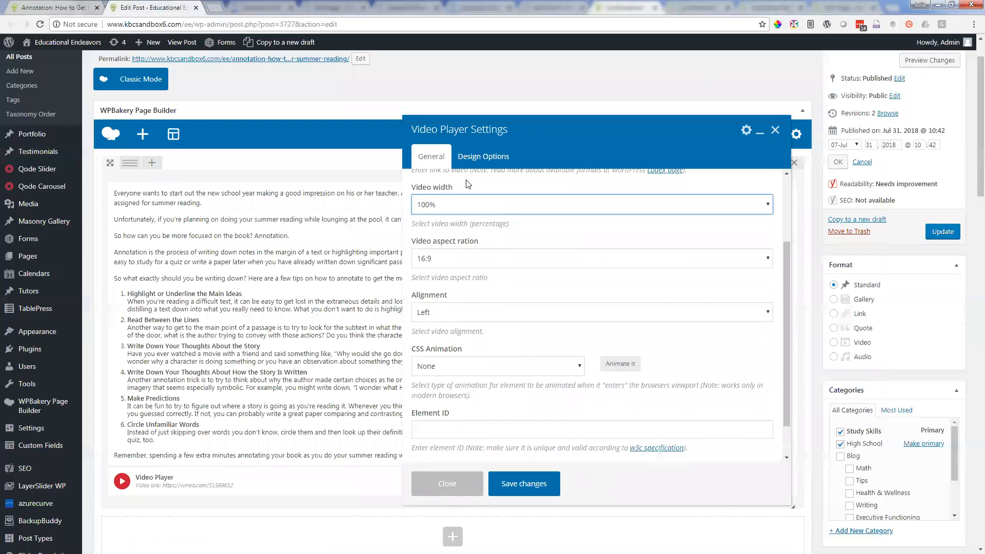
pyautogui.click(497, 204)
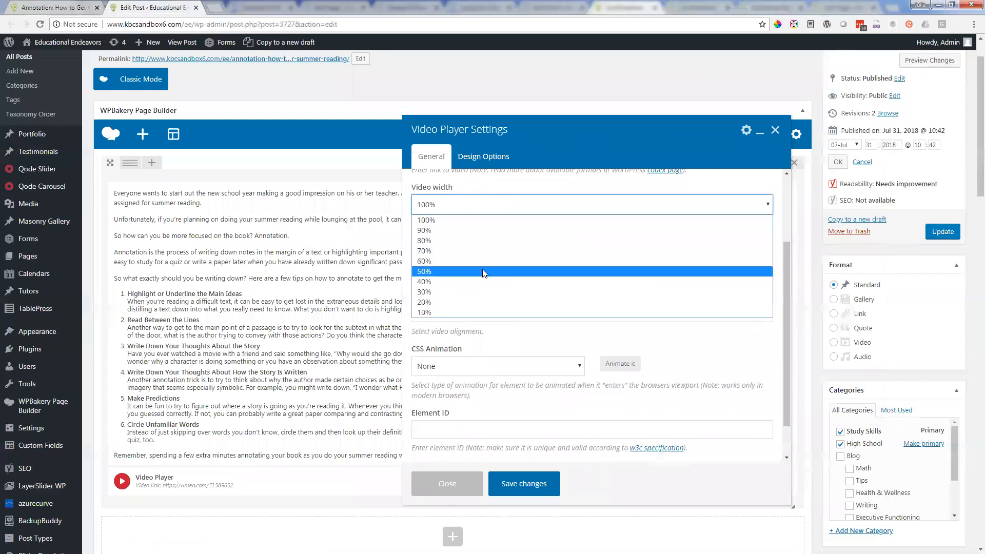
pyautogui.click(709, 352)
pyautogui.click(698, 370)
pyautogui.scroll(-1, 701, 374)
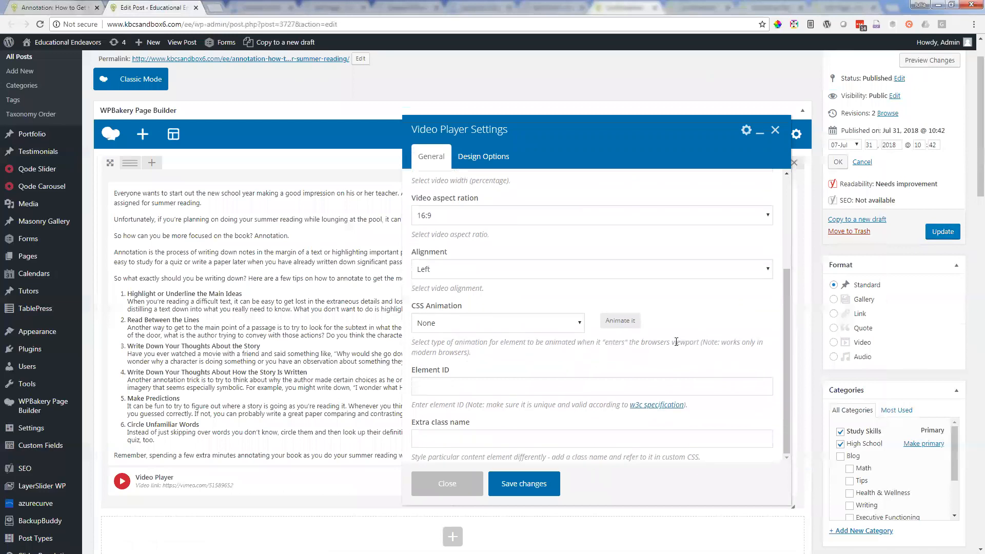
pyautogui.click(475, 269)
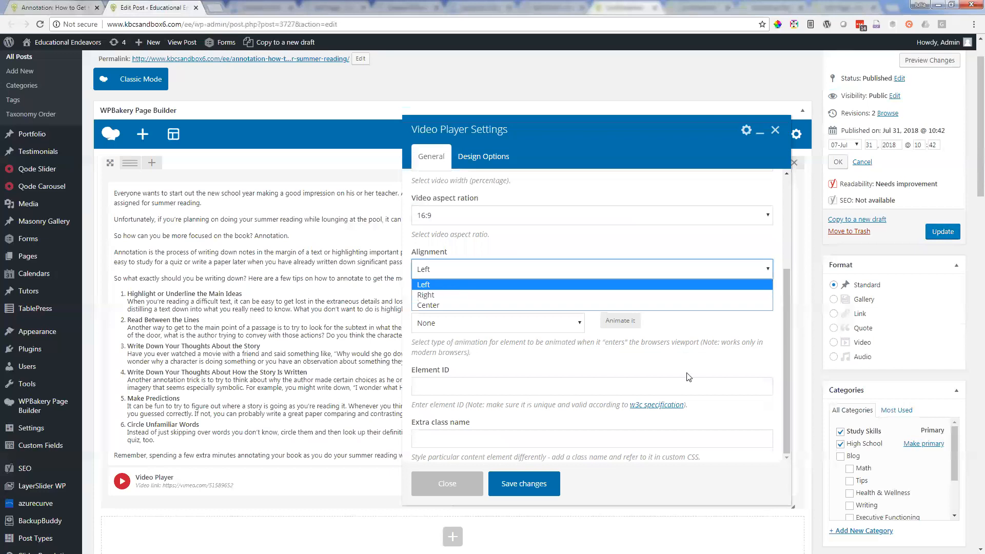
pyautogui.click(775, 133)
pyautogui.click(775, 132)
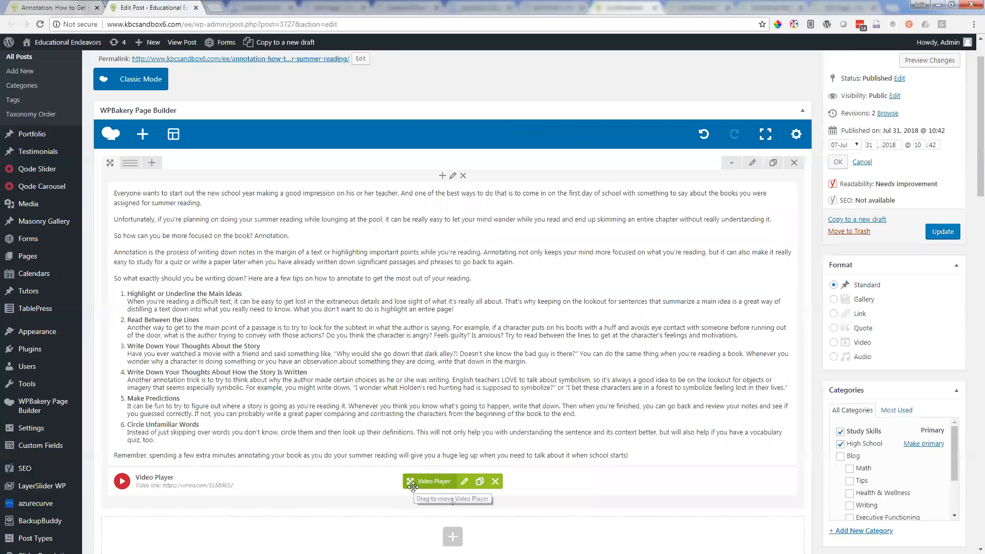
# Step: Move the Video Player element above the post's text block and delete it
pyautogui.moveTo(415, 484)
pyautogui.mouseDown()
pyautogui.moveTo(385, 263)
pyautogui.moveTo(414, 204)
pyautogui.mouseUp()
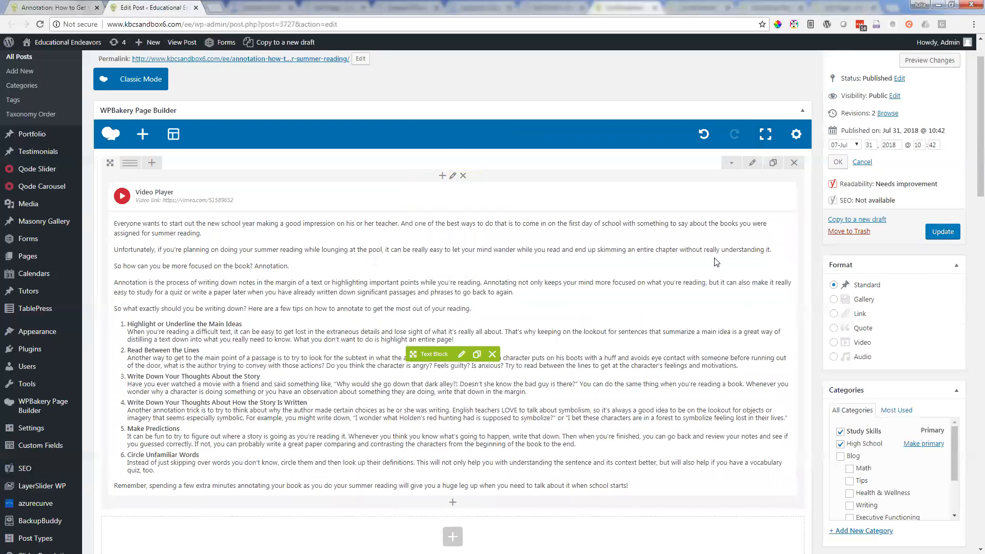
pyautogui.click(496, 198)
pyautogui.click(541, 79)
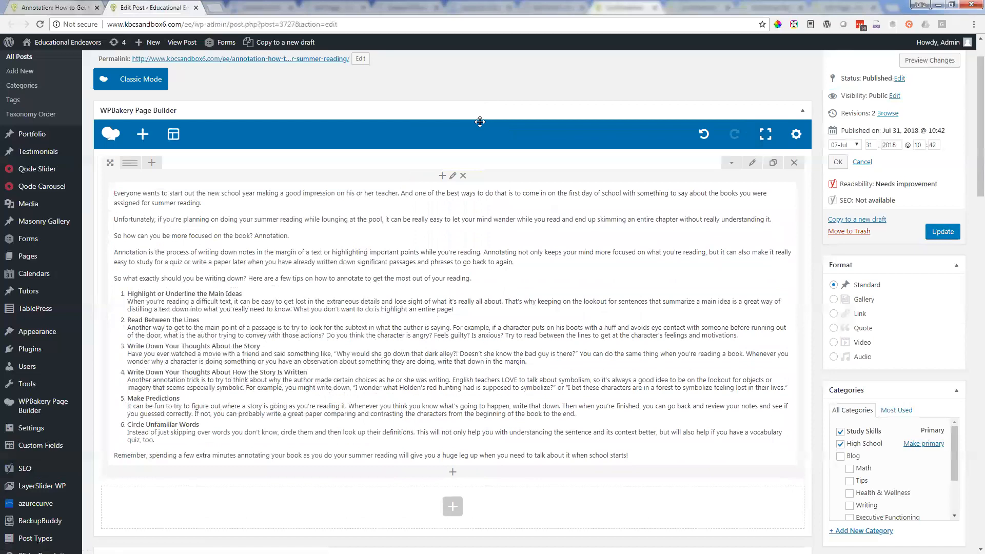
pyautogui.scroll(-6, 513, 224)
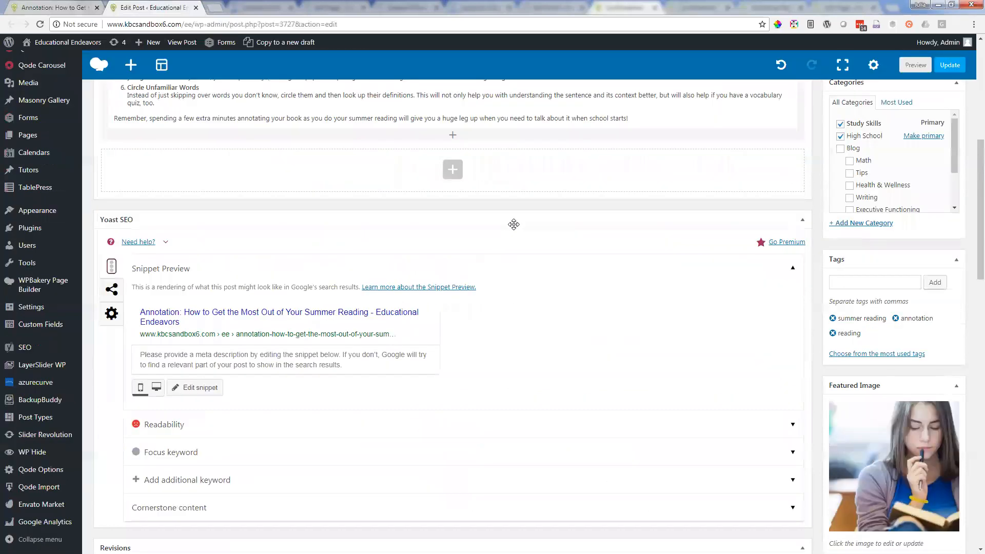
# Step: Leave the post's edit screen and bring up The Learner Blog page to view the post listing
pyautogui.scroll(4, 513, 224)
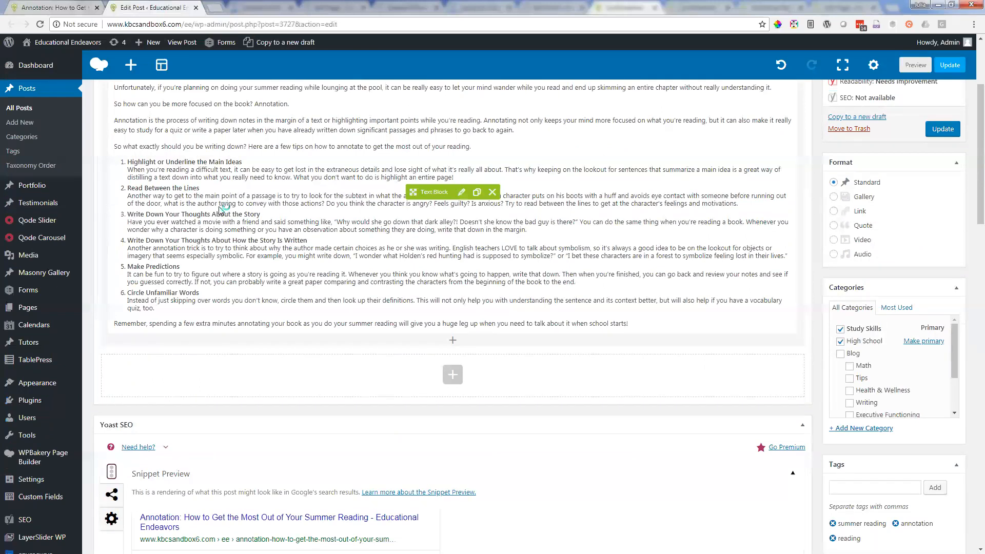
pyautogui.scroll(4, 448, 193)
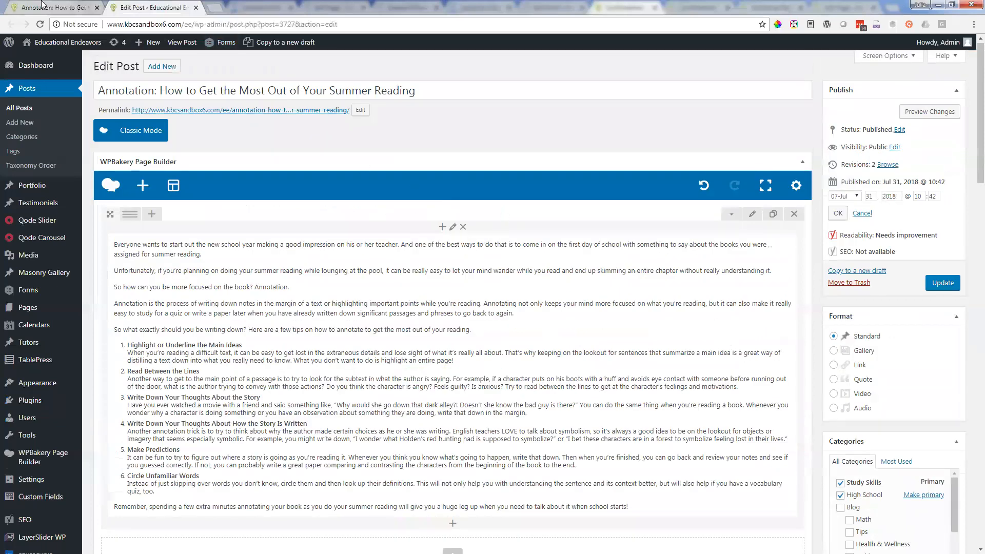
pyautogui.click(61, 13)
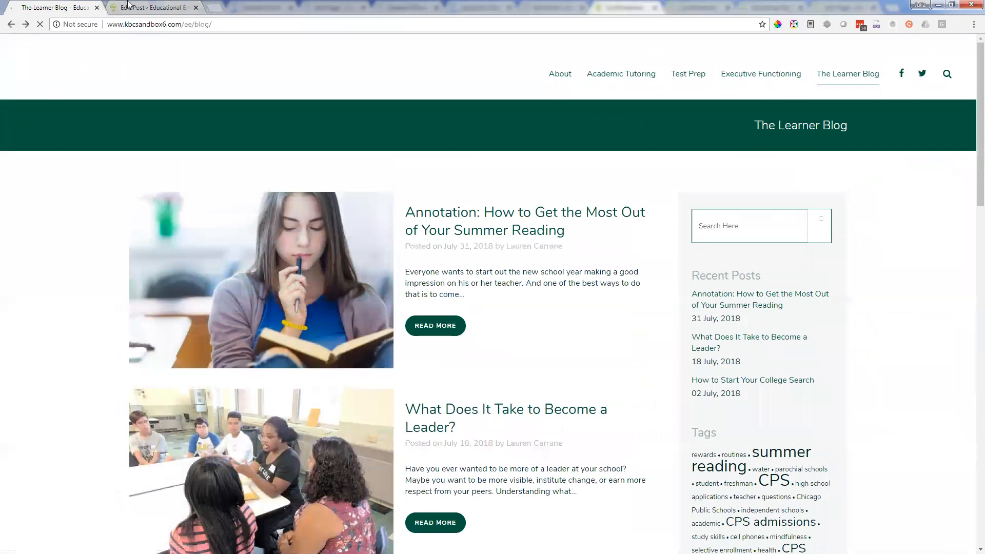
# Step: Return to the post's edit screen and review its settings down to the Hide Feature image option under Qode Post Layout
pyautogui.click(140, 6)
pyautogui.scroll(-8, 436, 433)
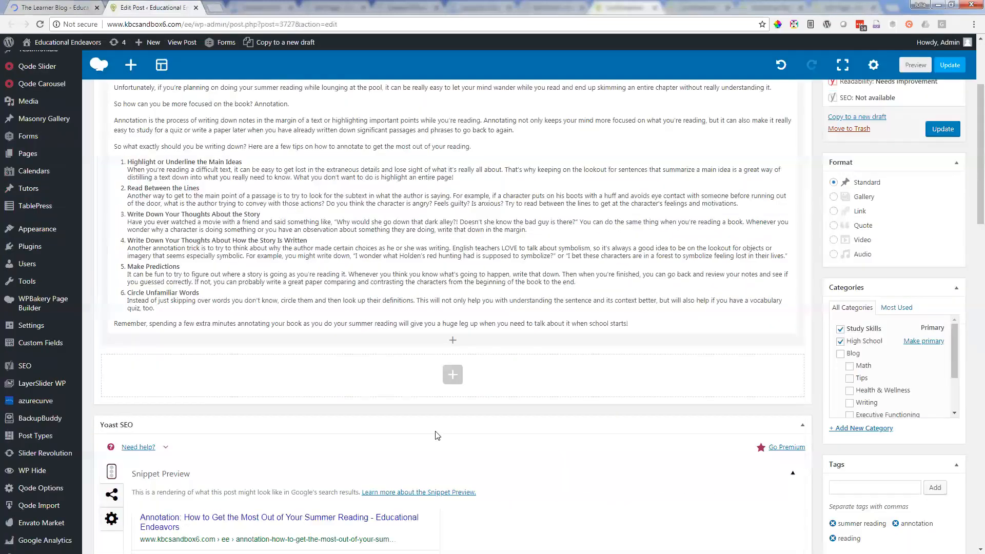
pyautogui.scroll(-2, 437, 435)
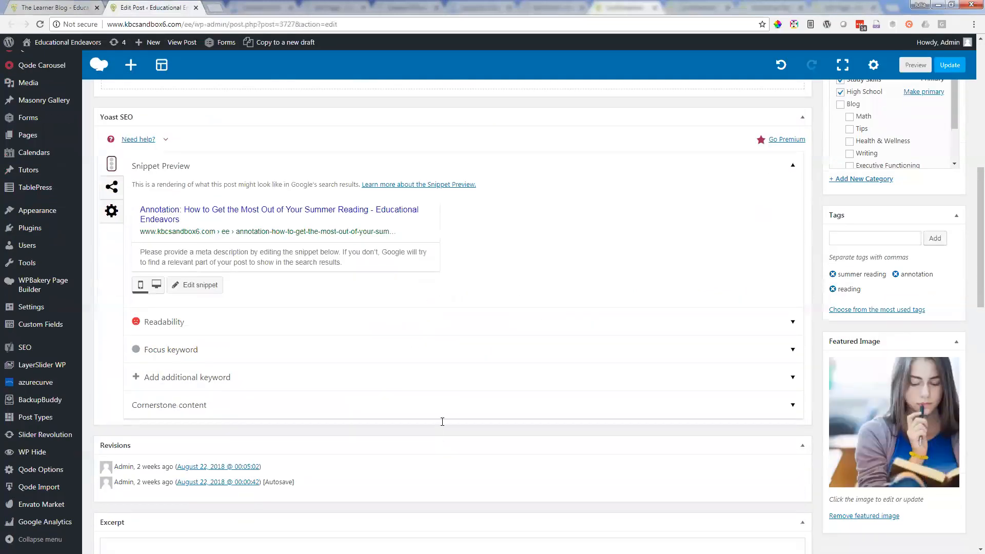
pyautogui.scroll(-3, 396, 459)
pyautogui.scroll(-2, 241, 477)
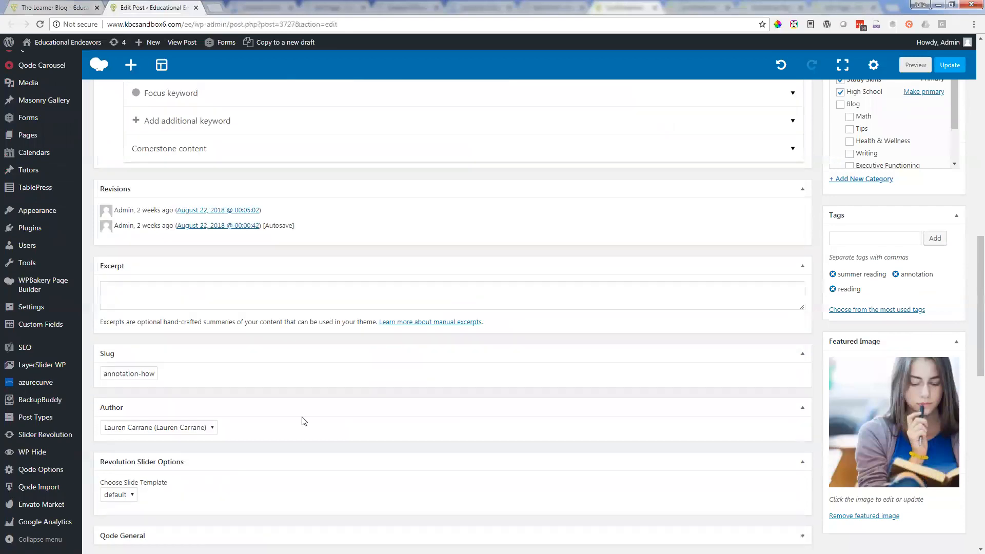
pyautogui.scroll(-1, 302, 419)
pyautogui.scroll(-4, 379, 396)
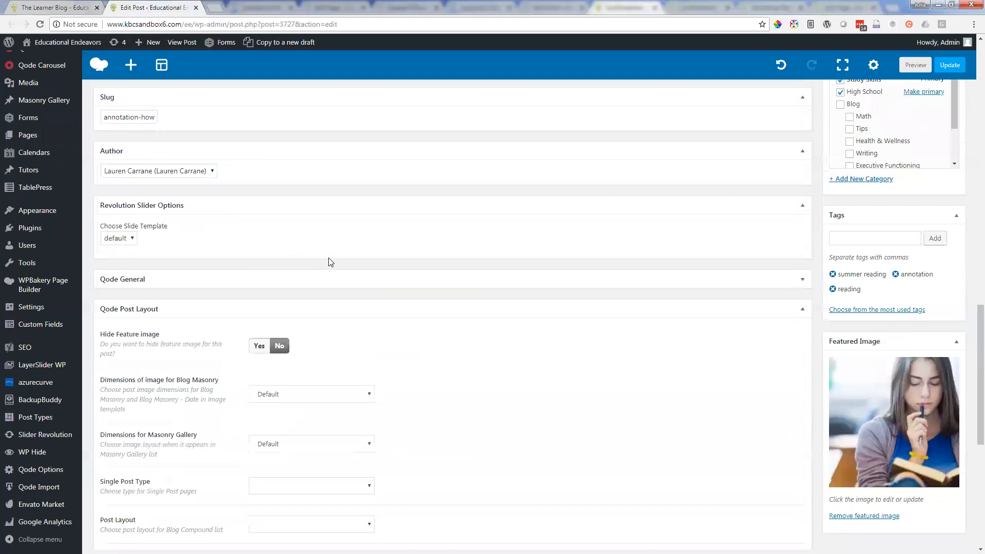
pyautogui.scroll(-2, 308, 263)
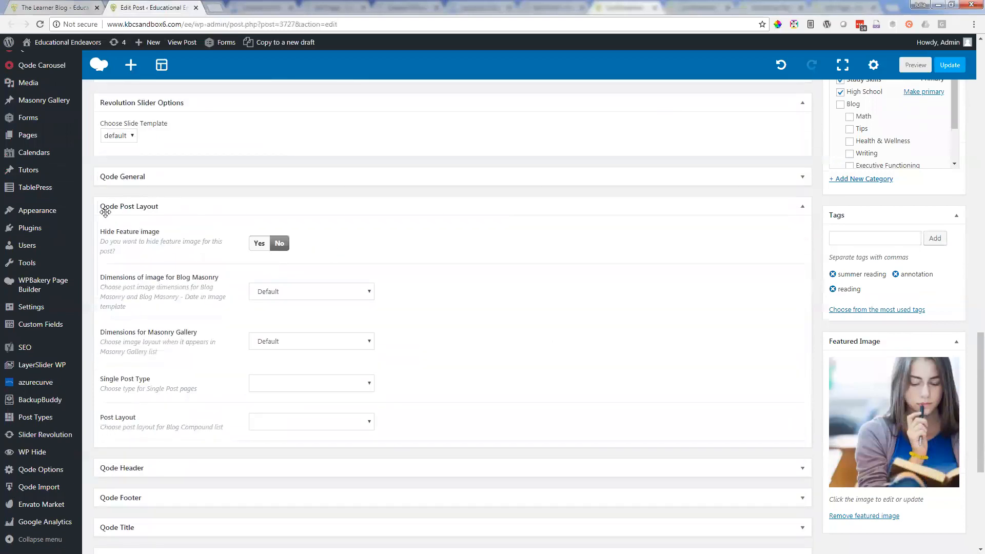
pyautogui.moveTo(100, 235); pyautogui.dragTo(160, 231)
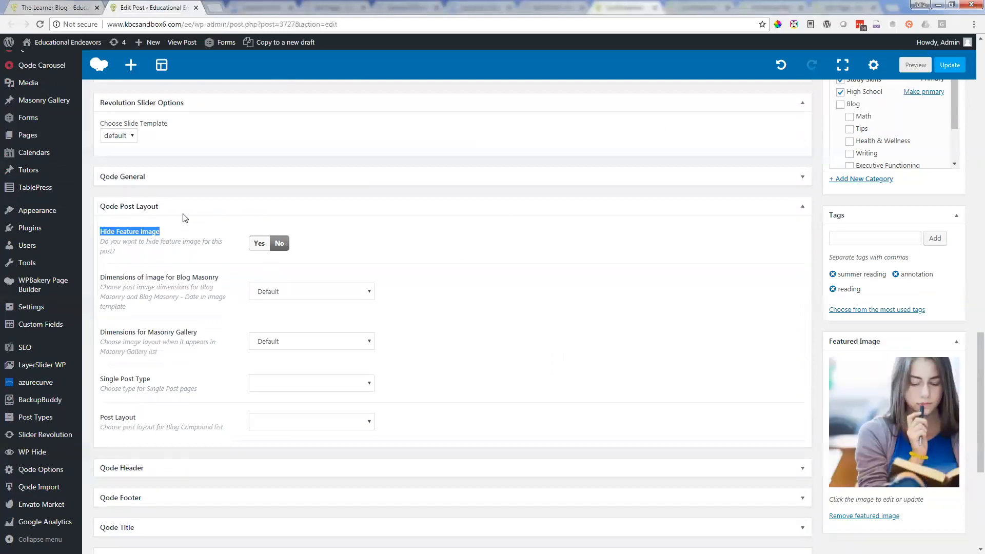
# Step: Compare the post's Hide Feature image setting with the featured images shown in The Learner Blog listing
pyautogui.click(75, 6)
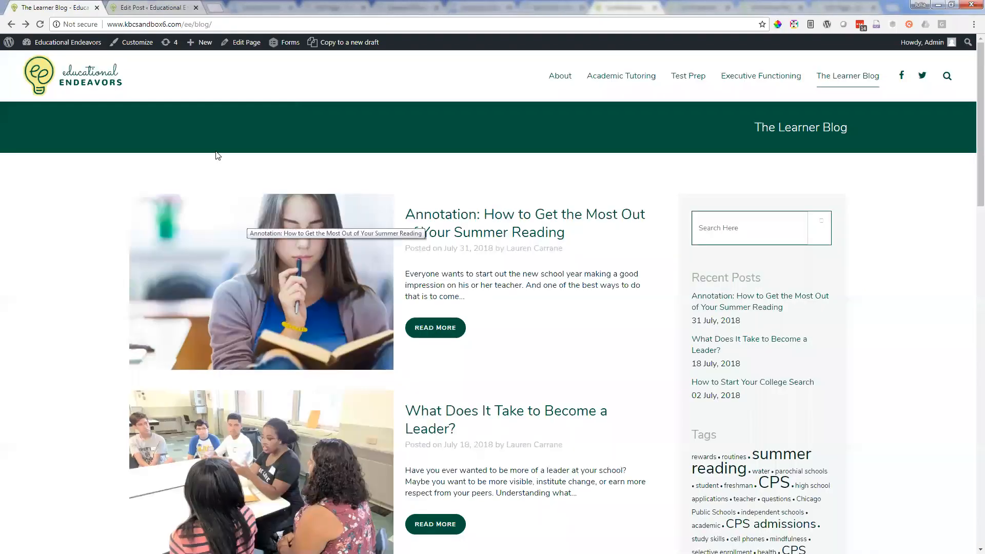
pyautogui.click(149, 7)
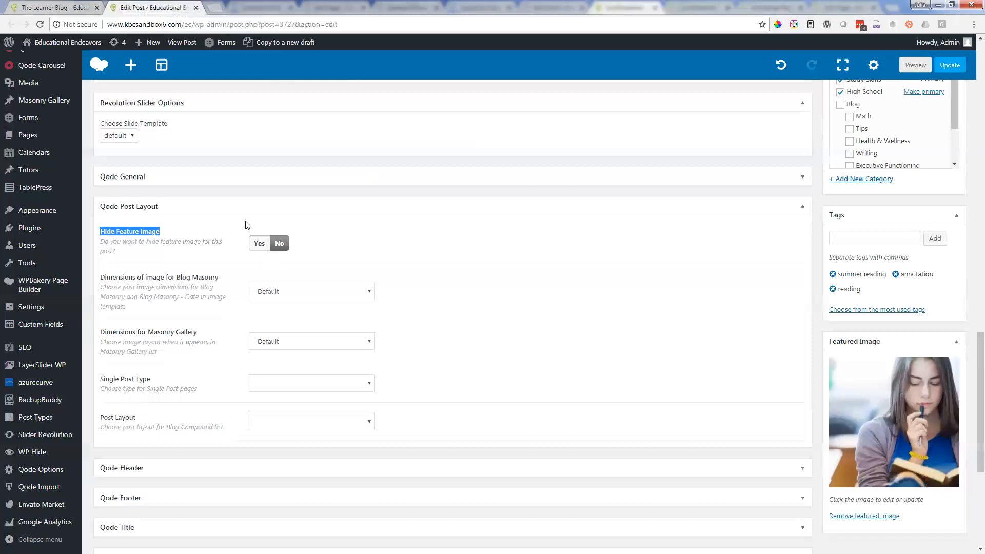
pyautogui.click(56, 6)
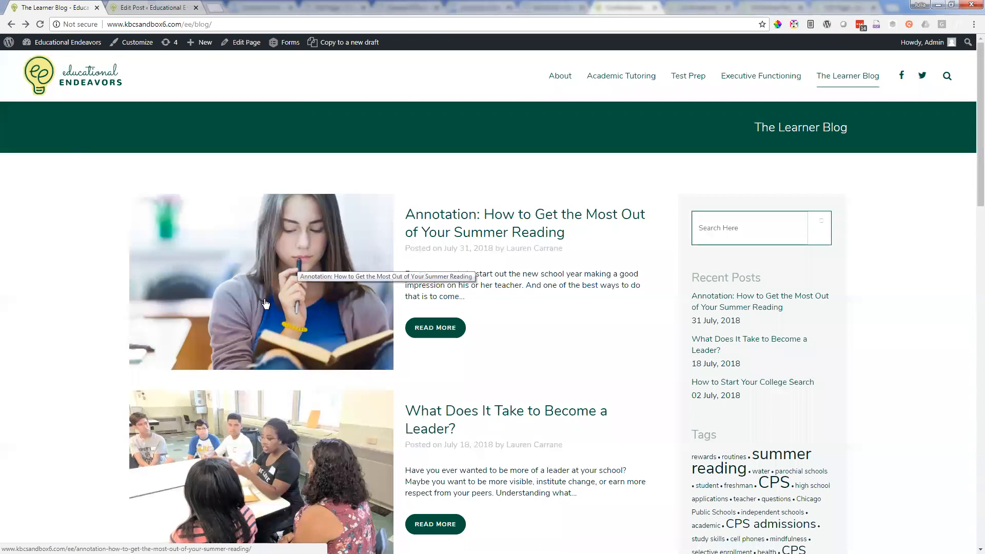
pyautogui.scroll(-4, 261, 295)
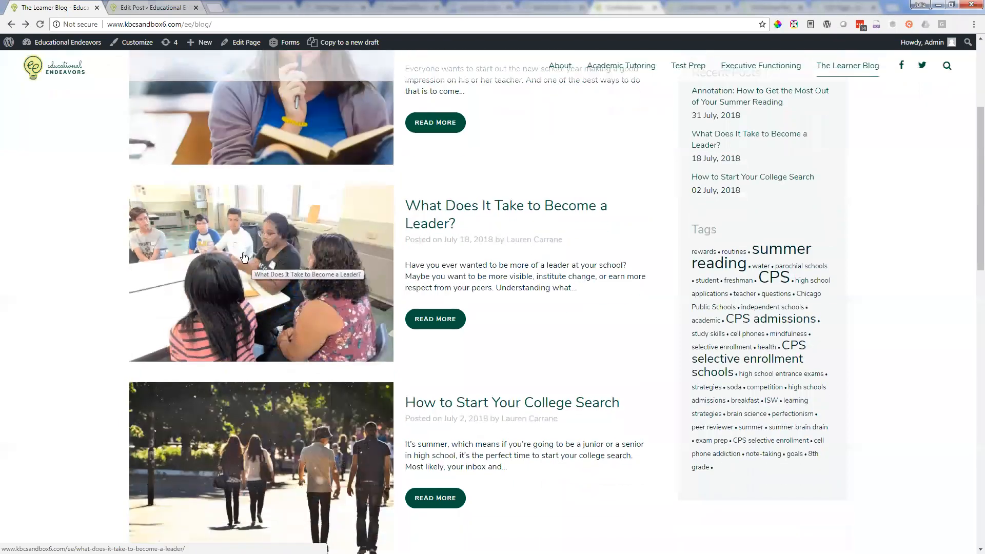
pyautogui.click(171, 8)
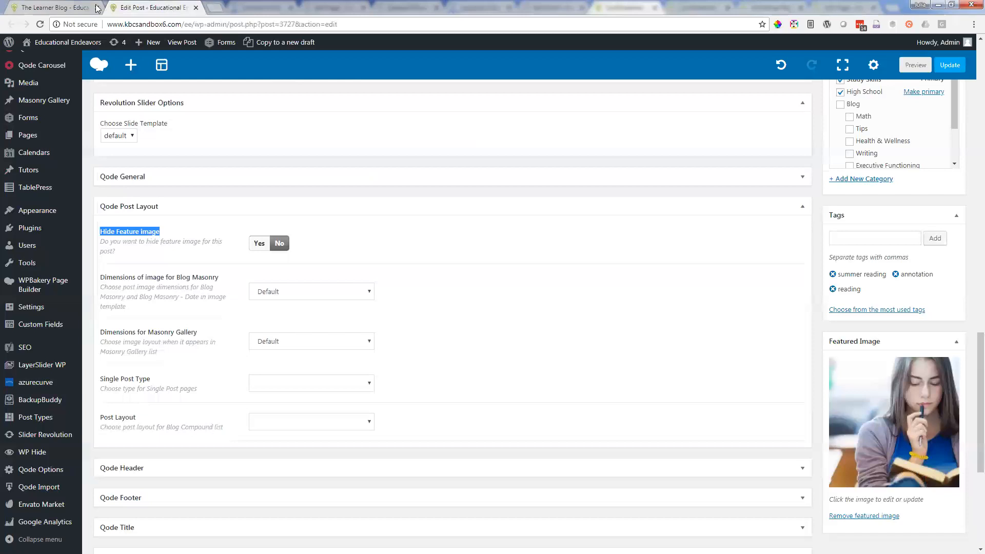
pyautogui.click(75, 6)
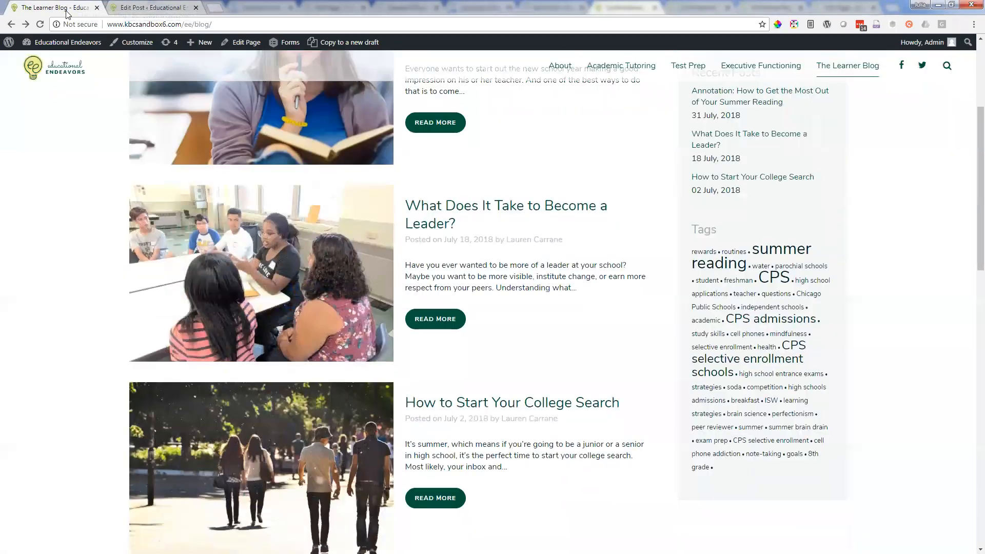
pyautogui.scroll(5, 299, 313)
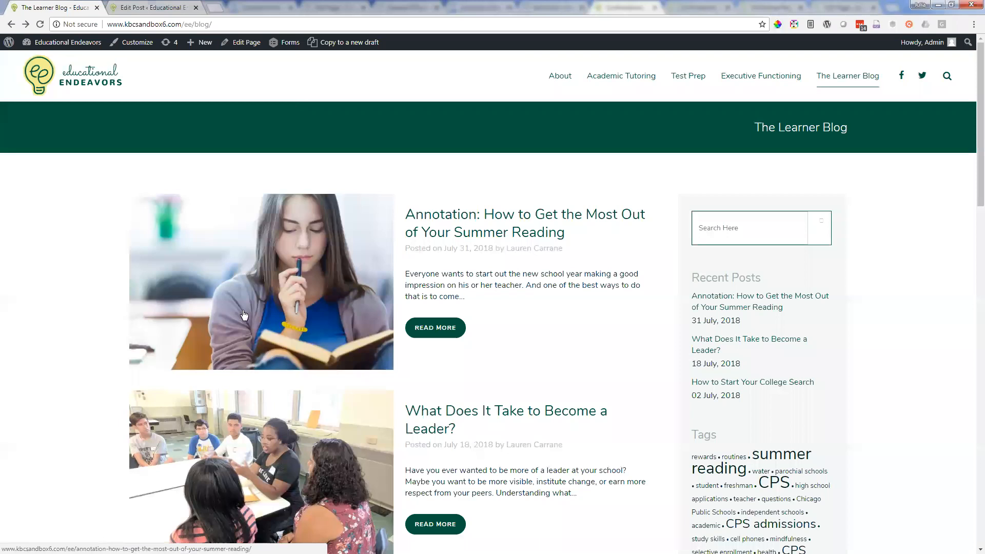
pyautogui.scroll(-5, 295, 238)
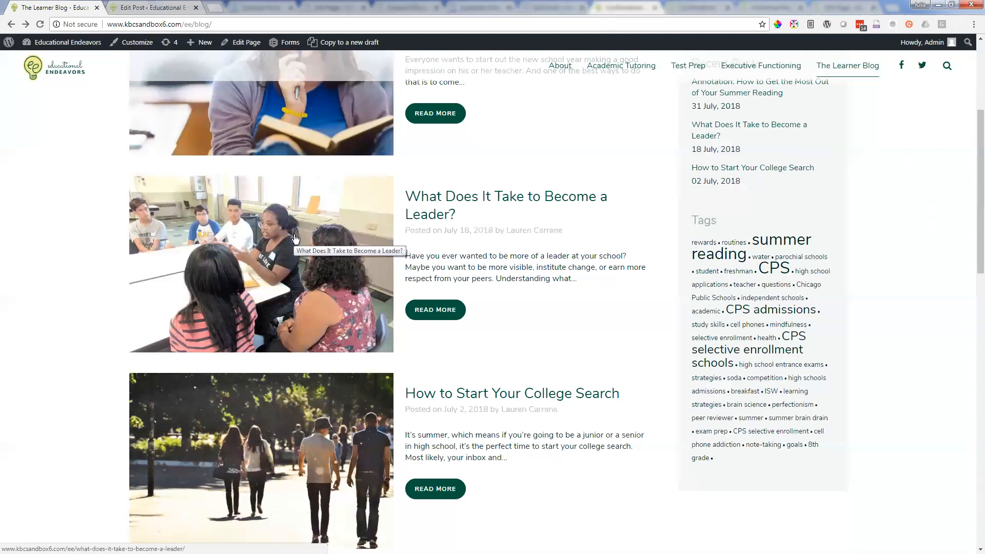
pyautogui.scroll(-5, 226, 185)
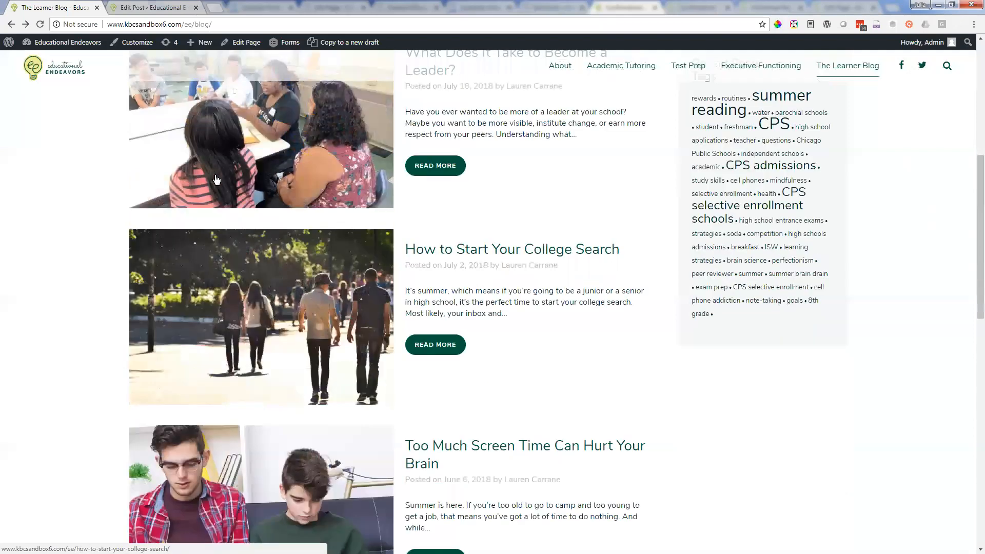
pyautogui.scroll(10, 215, 177)
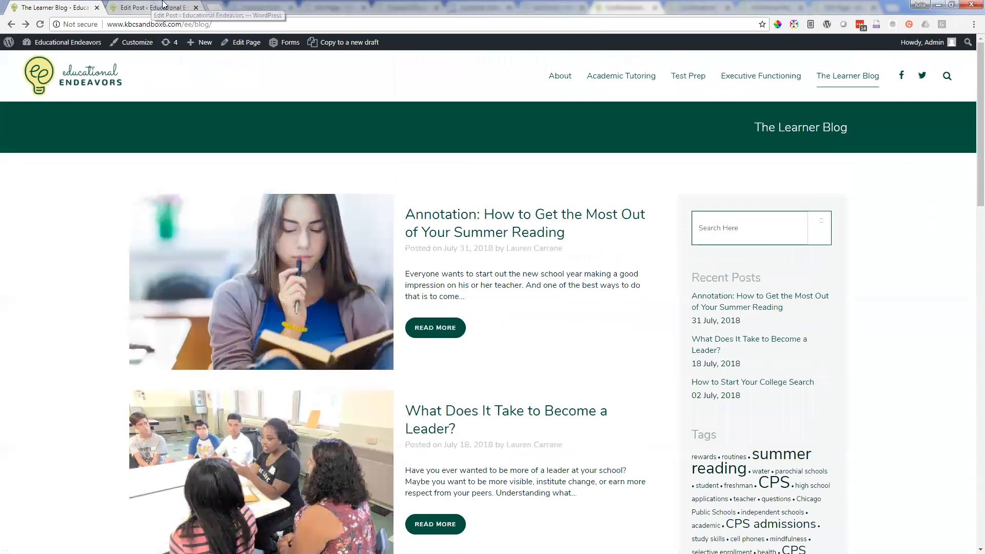
# Step: Switch the Annotation post back to classic mode and copy it to a new draft, leaving the page without saving changes
pyautogui.click(168, 6)
pyautogui.scroll(5, 406, 339)
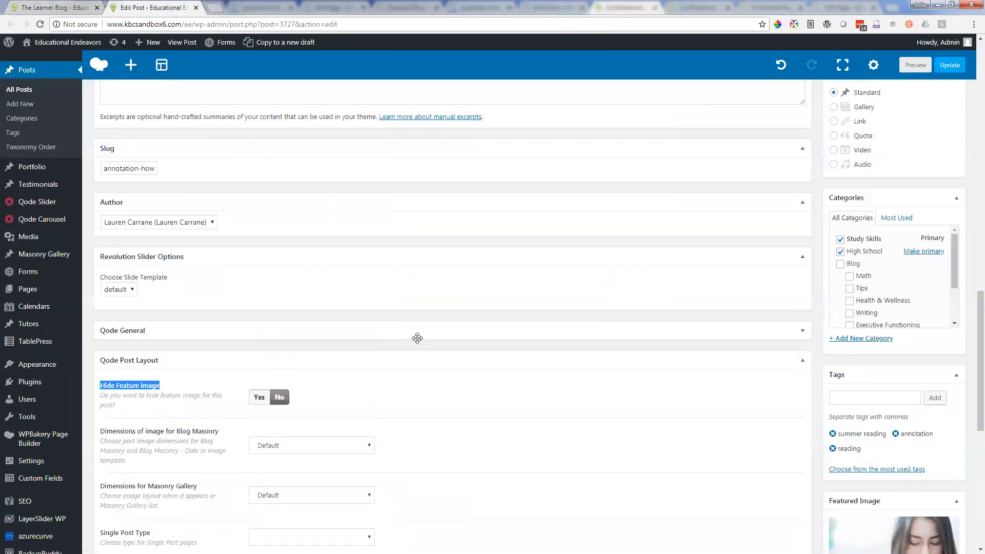
pyautogui.scroll(2, 414, 344)
pyautogui.scroll(2, 493, 352)
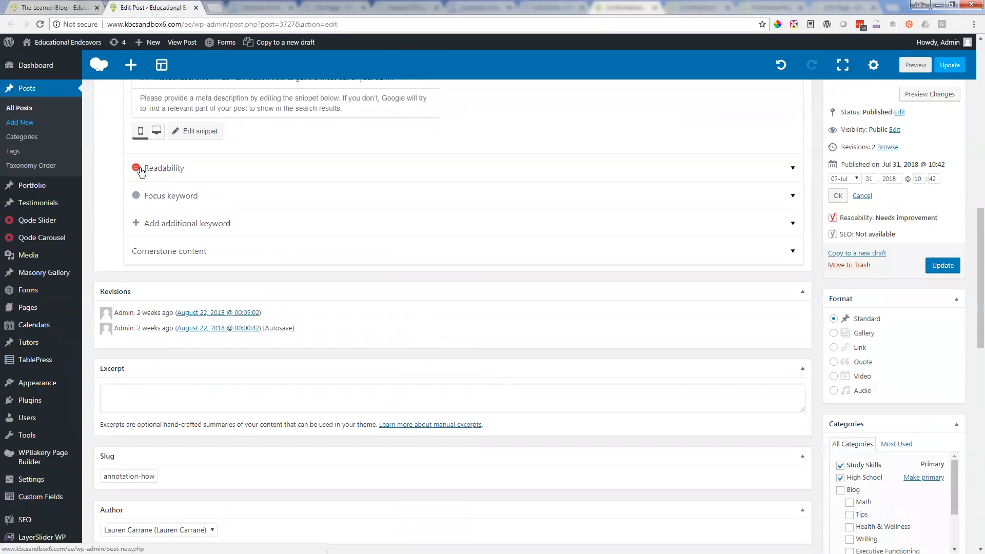
pyautogui.scroll(10, 284, 213)
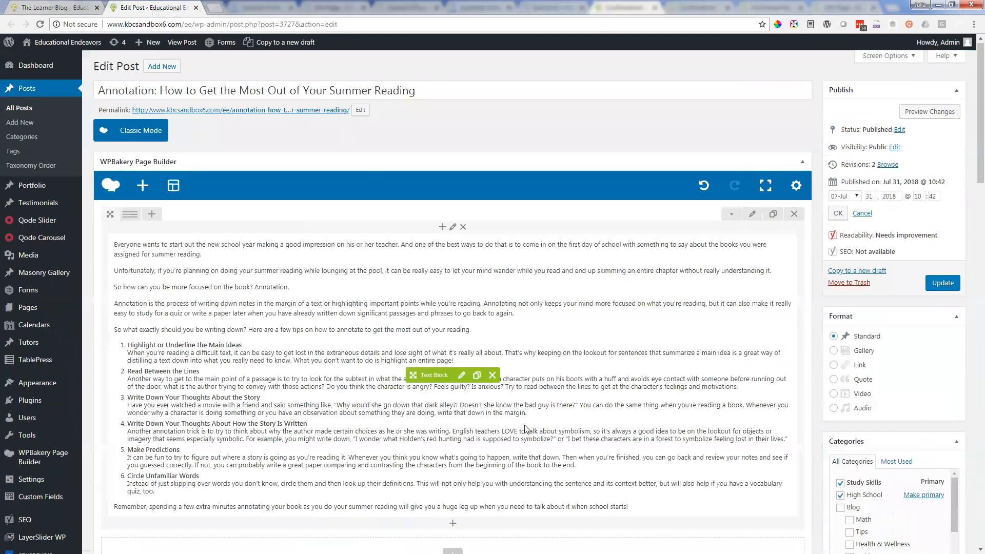
pyautogui.click(156, 130)
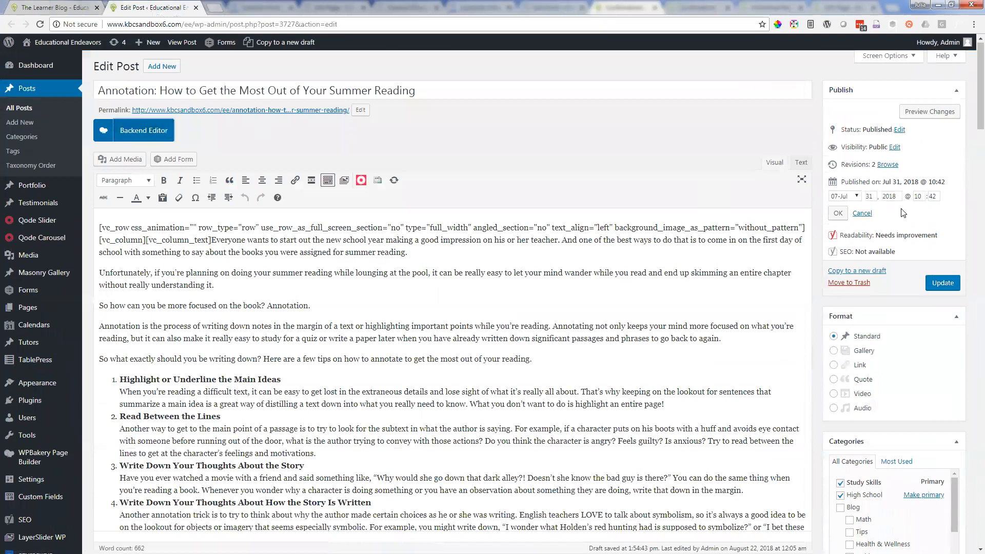
pyautogui.click(872, 272)
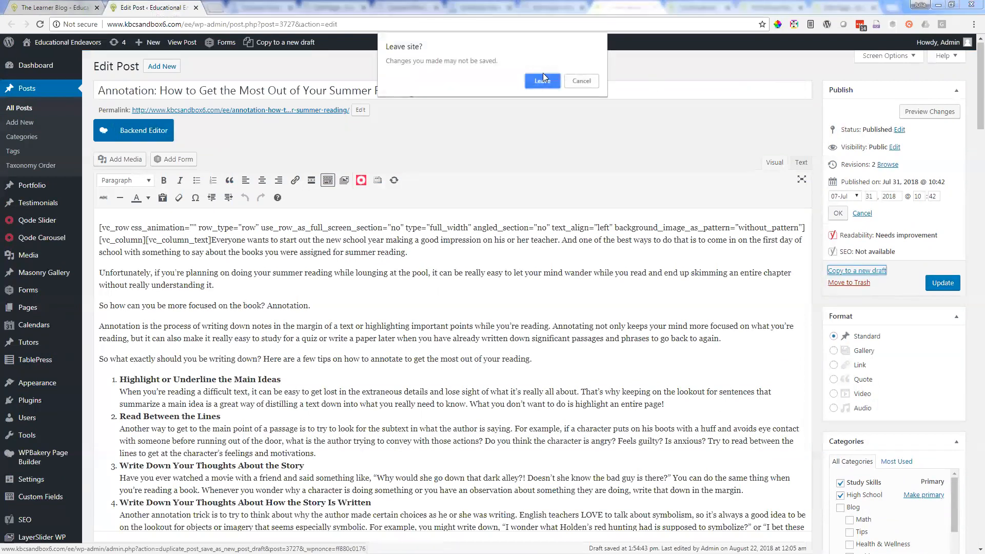
pyautogui.click(543, 79)
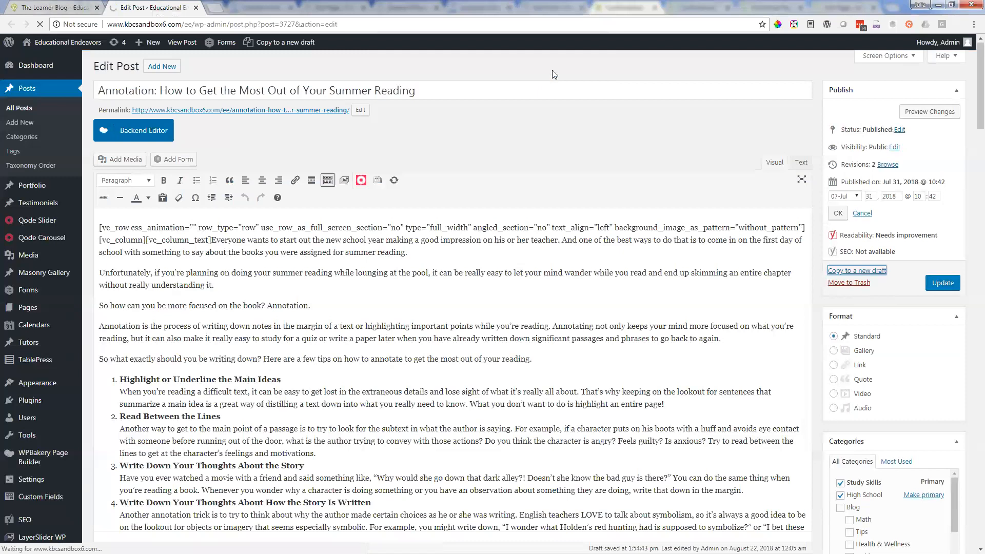
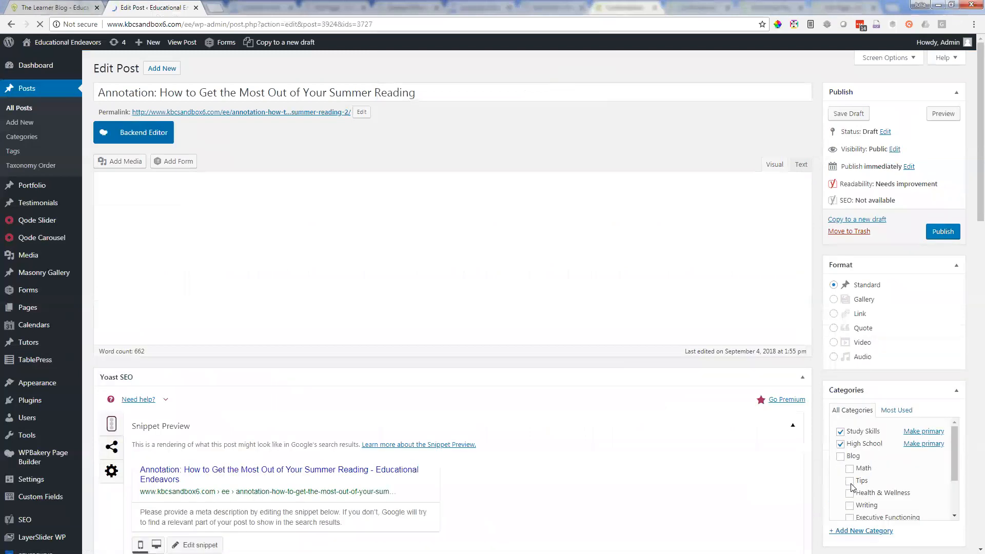
# Step: Add the Tips category to the copied Annotation draft and change its title to "test"
pyautogui.click(850, 482)
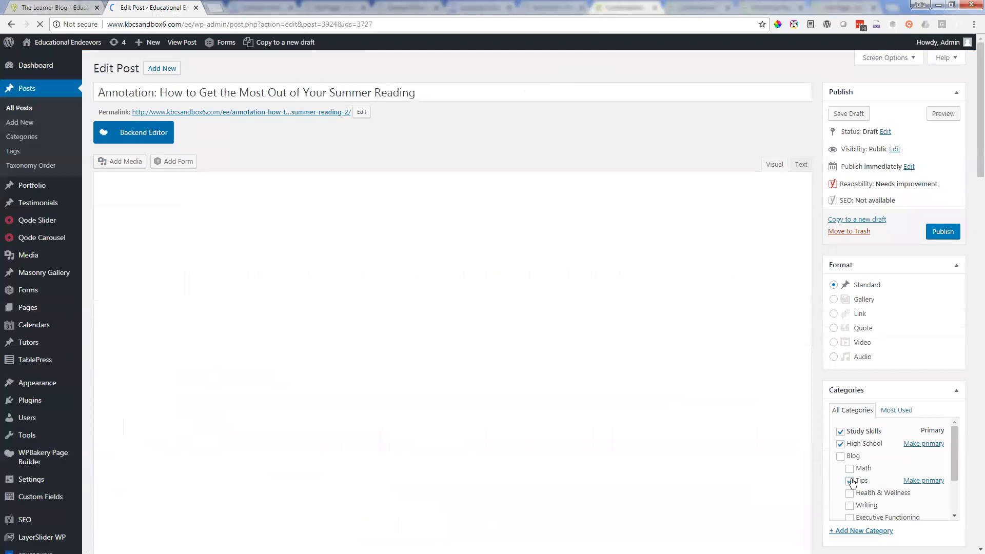
pyautogui.moveTo(141, 92); pyautogui.dragTo(476, 101)
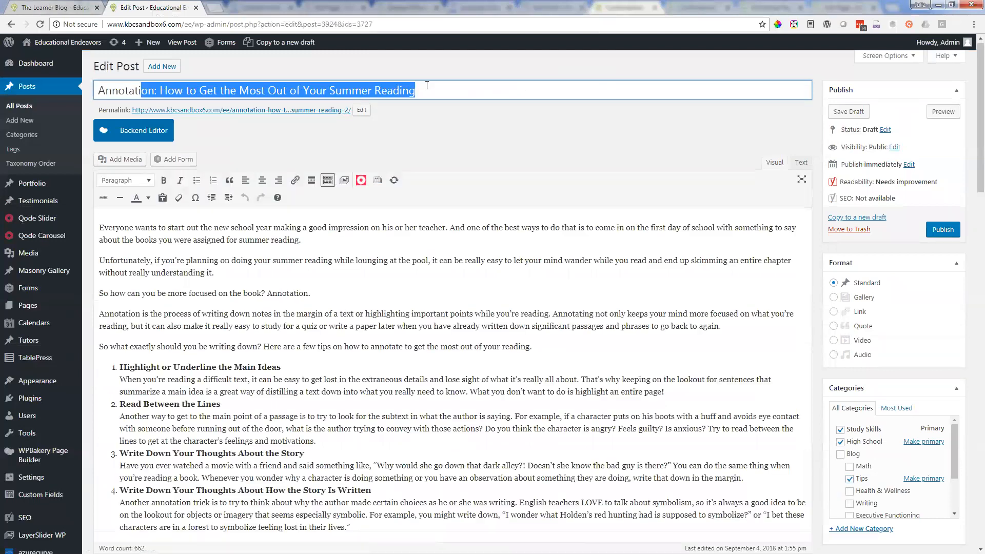
pyautogui.press('BackSpace')
pyautogui.press('BackSpace')
pyautogui.press('BackSpace')
pyautogui.press('BackSpace')
pyautogui.press('BackSpace')
pyautogui.press('BackSpace')
pyautogui.press('BackSpace')
pyautogui.press('BackSpace')
pyautogui.press('BackSpace')
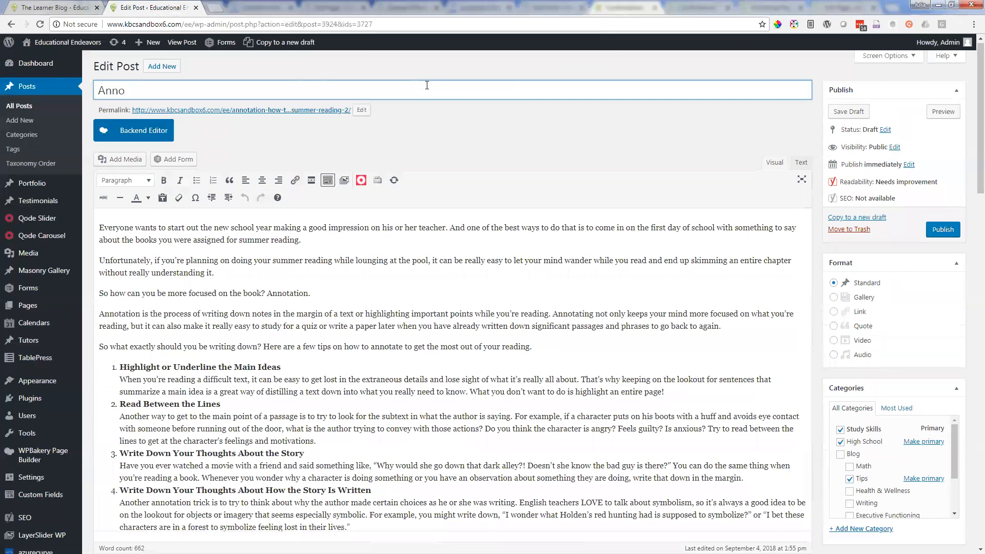
pyautogui.write('test')
# Step: Replace the draft's entire body text with "testing"
pyautogui.click(286, 241)
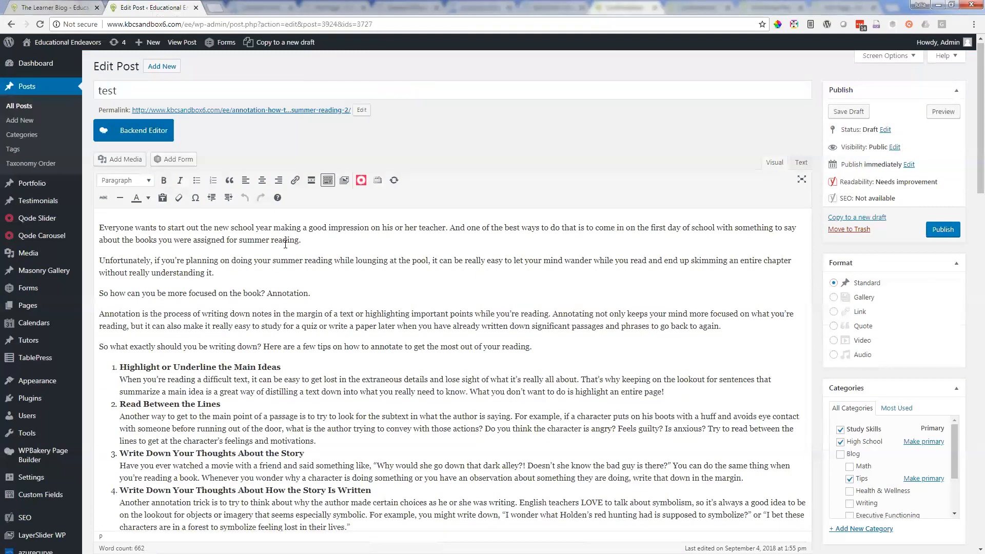
pyautogui.hotkey('ctrl', 'a')
pyautogui.press('BackSpace')
pyautogui.write('testing')
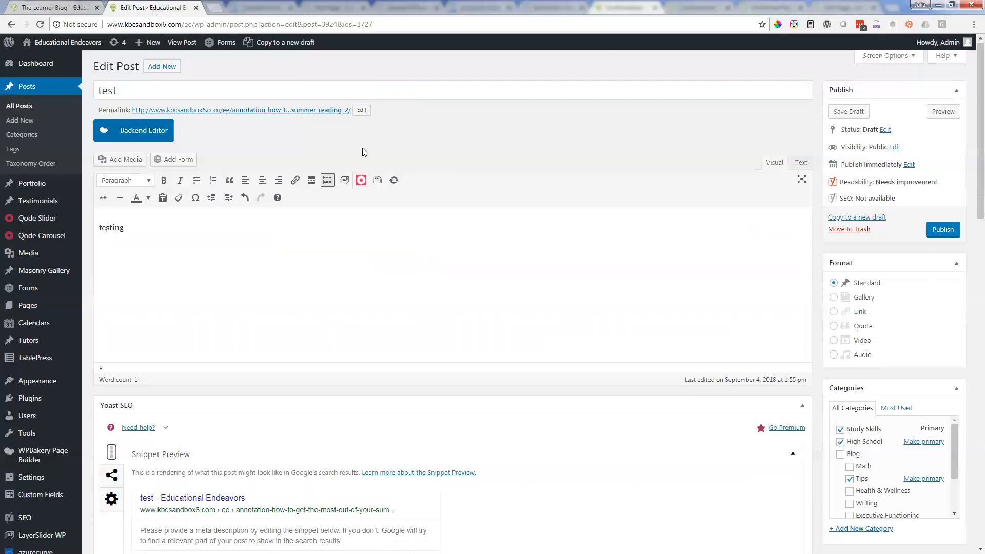
# Step: Look at The Learner Blog listing and review the test draft's categories, tags and featured image
pyautogui.hotkey('ctrl', 'shift', 'Tab')
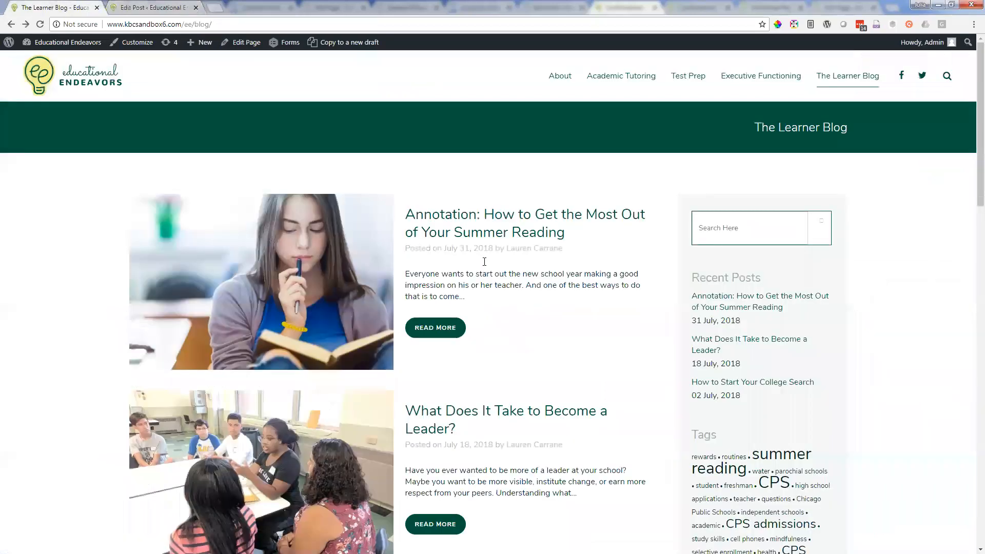
pyautogui.click(128, 7)
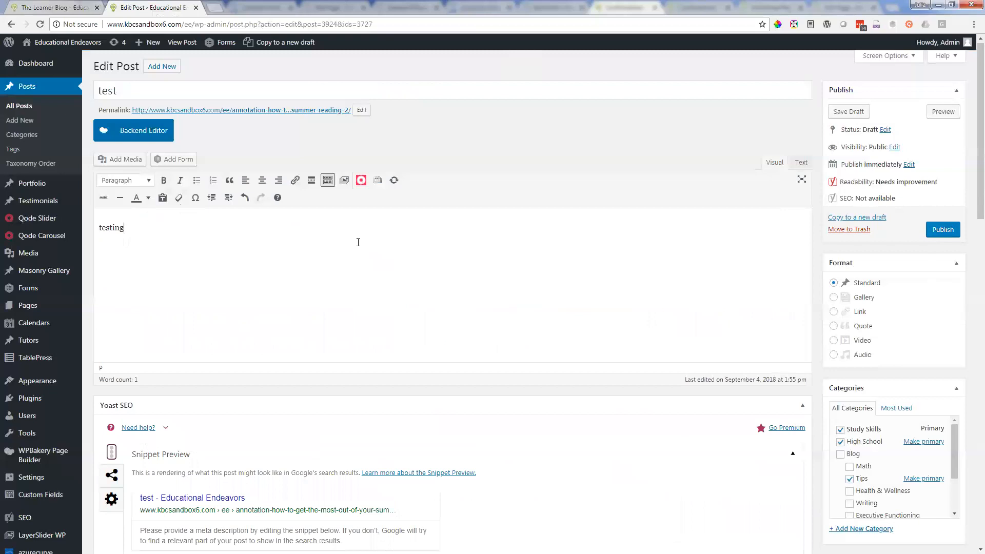
pyautogui.scroll(-8, 343, 253)
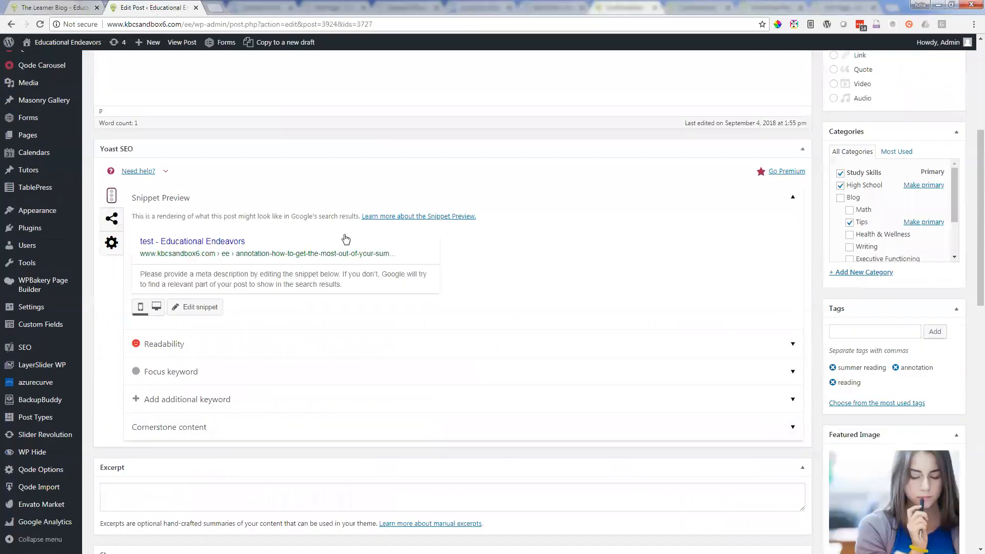
pyautogui.scroll(8, 414, 229)
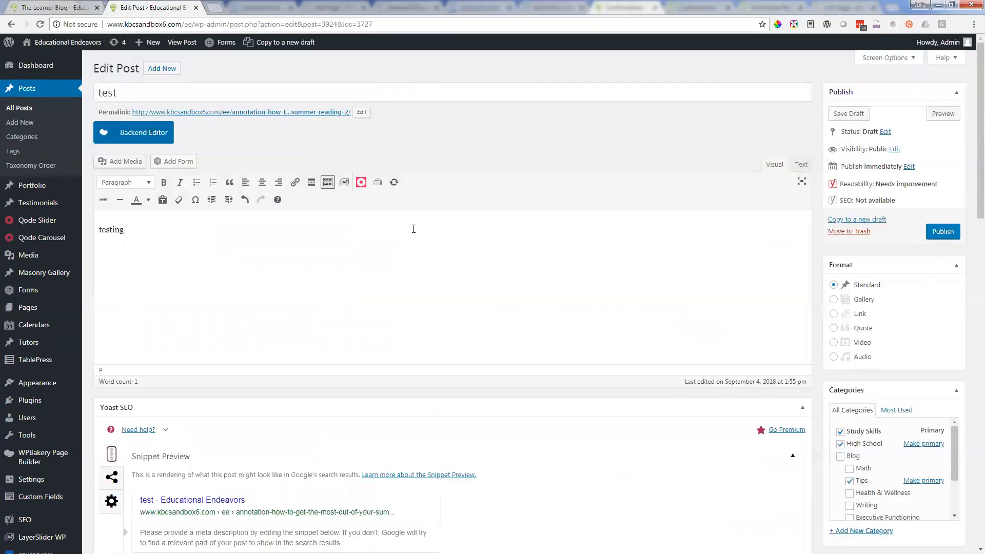
pyautogui.scroll(-10, 415, 226)
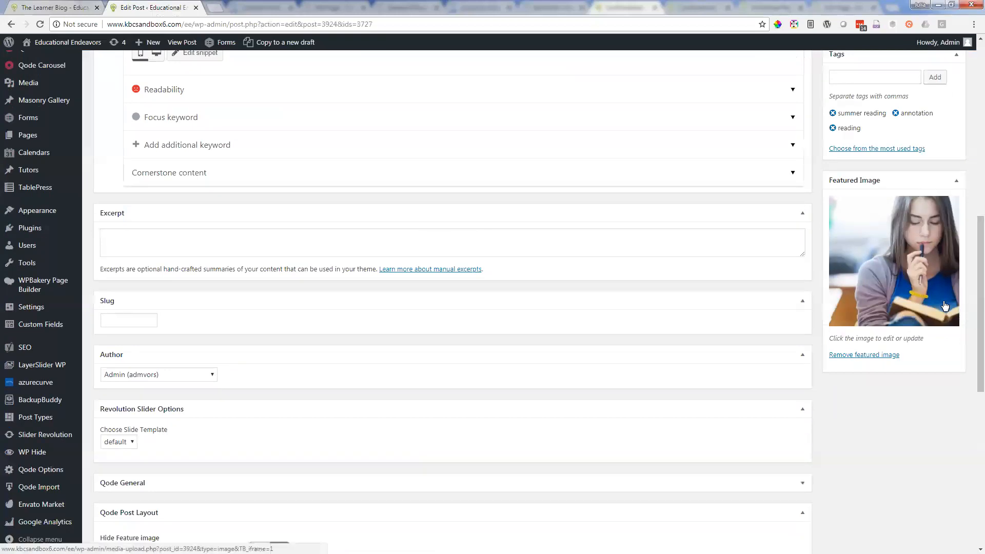
pyautogui.scroll(5, 950, 304)
pyautogui.scroll(1, 913, 235)
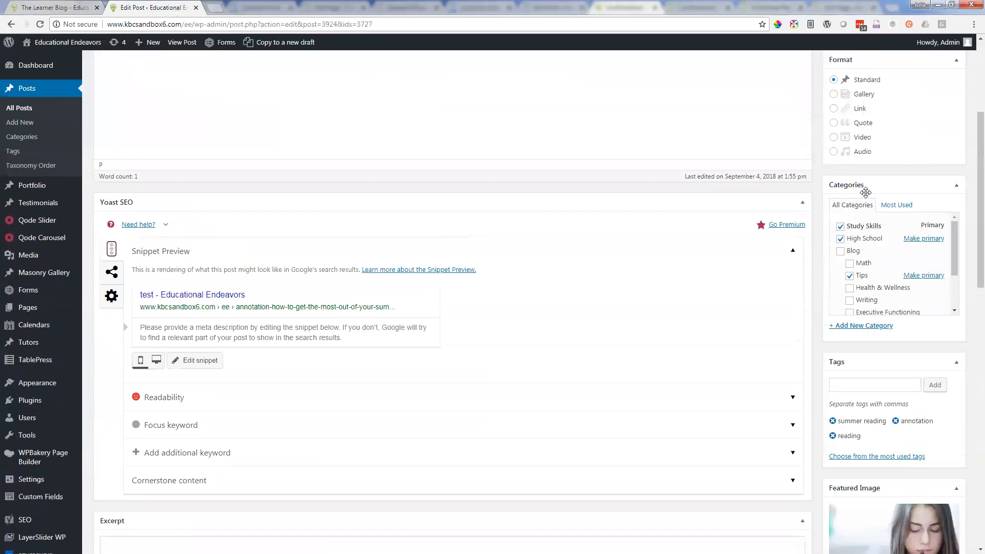
pyautogui.scroll(-3, 711, 191)
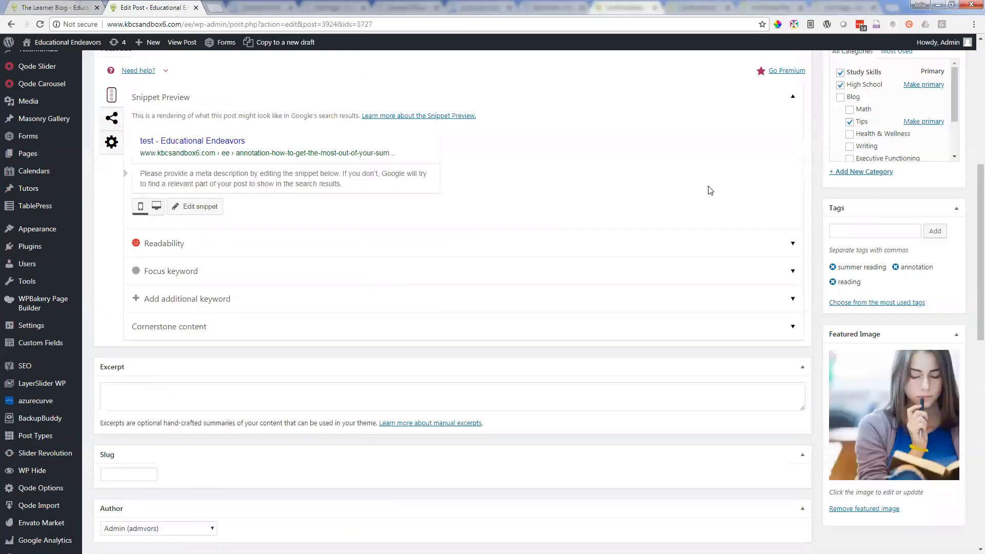
pyautogui.scroll(7, 748, 229)
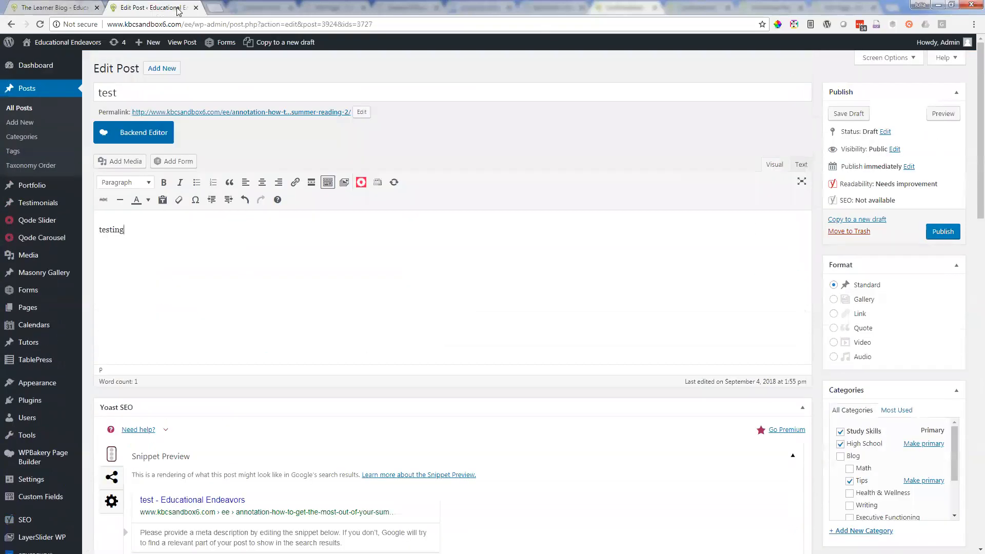
# Step: Leave the test draft for the list of all posts and show the Status options in the Annotation post's Quick Edit
pyautogui.click(26, 113)
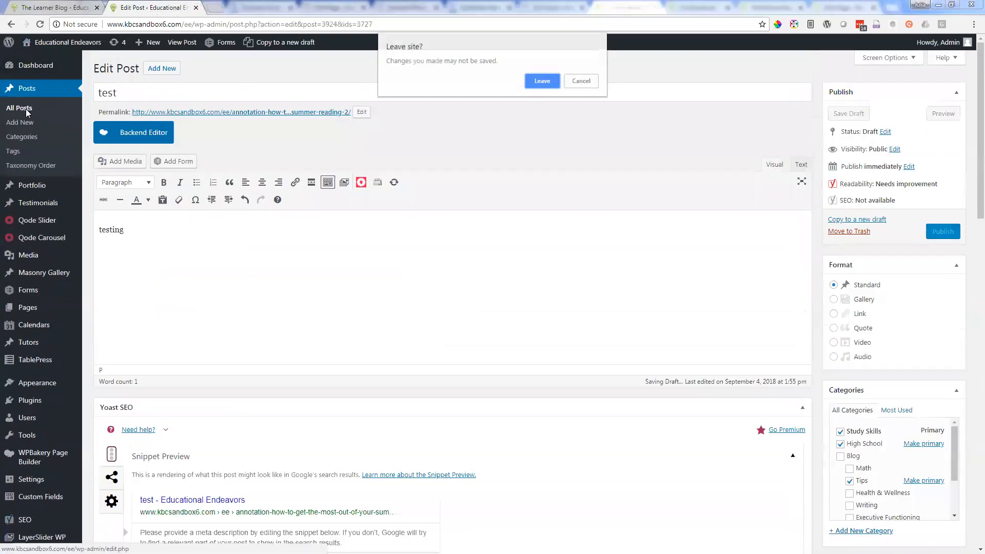
pyautogui.click(543, 79)
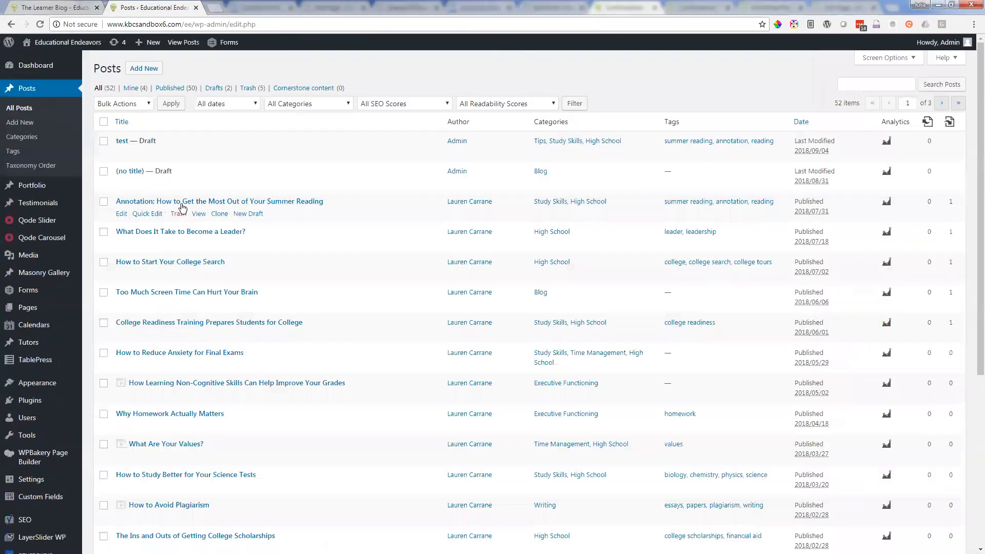
pyautogui.moveTo(123, 190)
pyautogui.moveTo(140, 158)
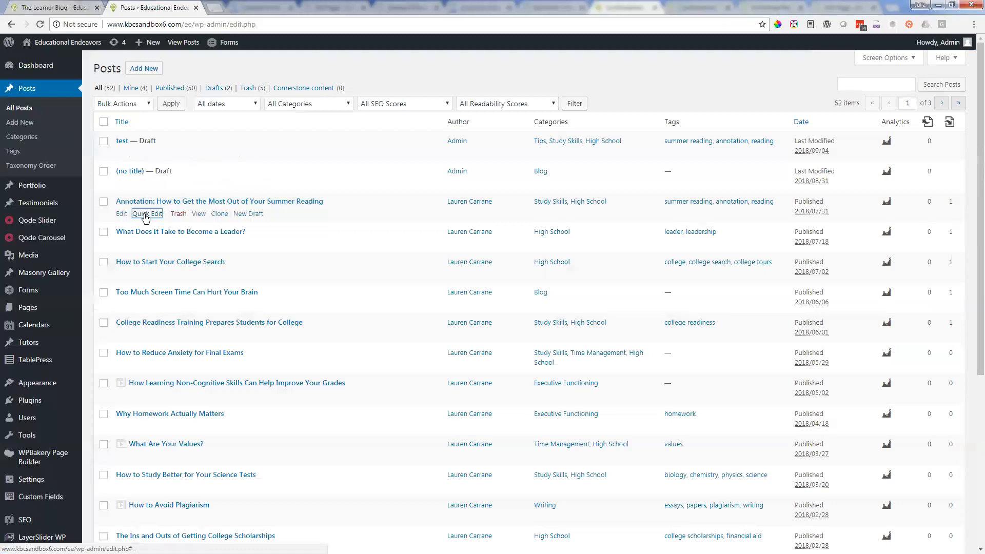
pyautogui.click(145, 215)
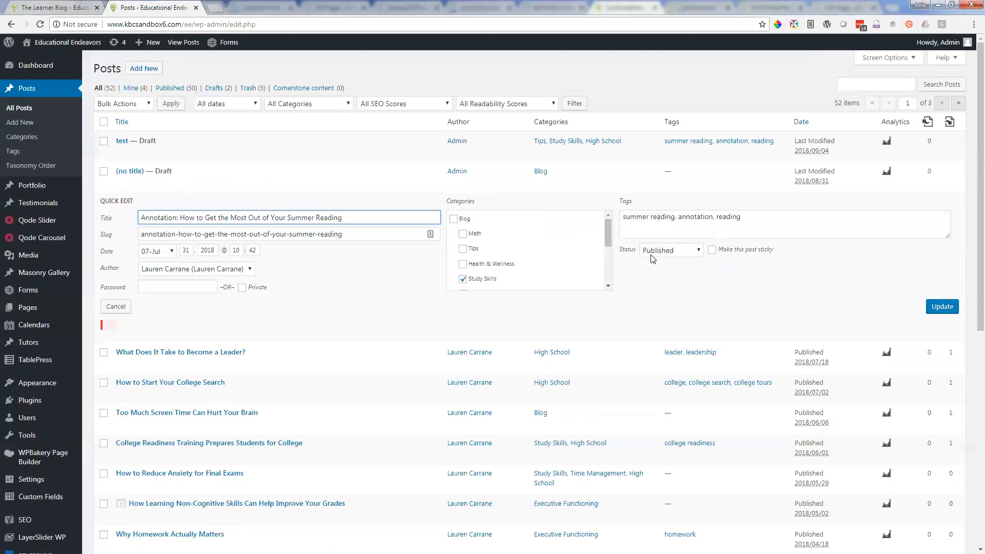
pyautogui.click(673, 254)
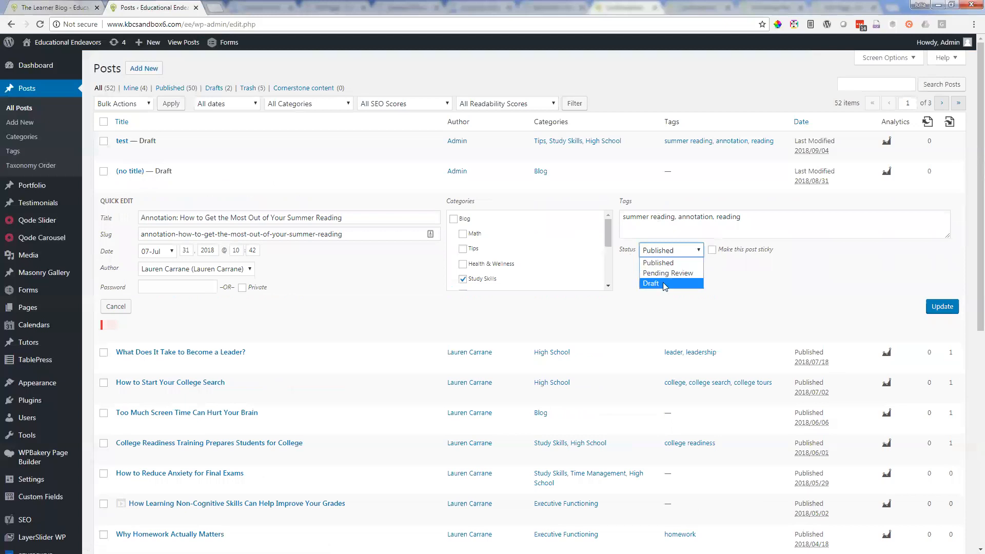
# Step: Compare The Learner Blog listing with the posts list while the Annotation post's Quick Edit stays open
pyautogui.click(40, 6)
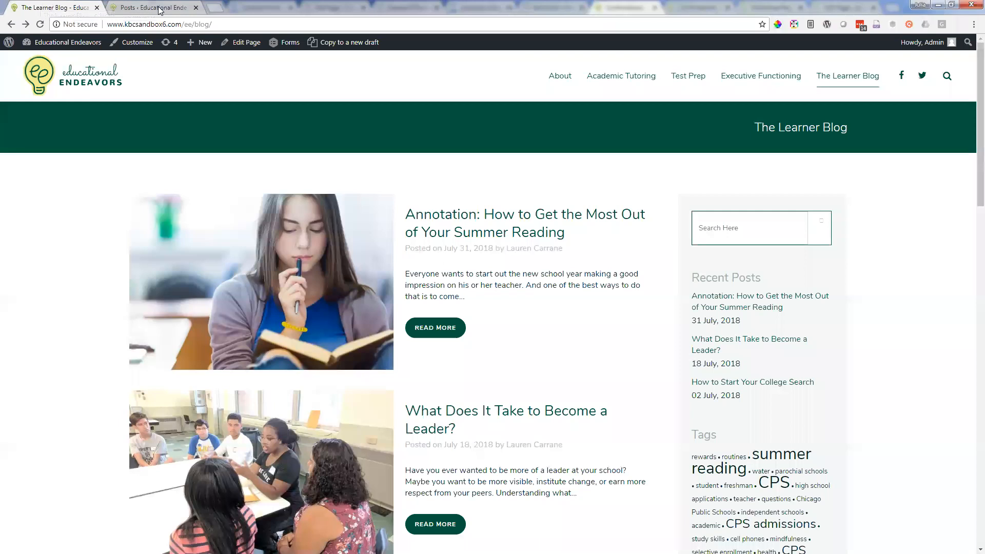
pyautogui.click(142, 8)
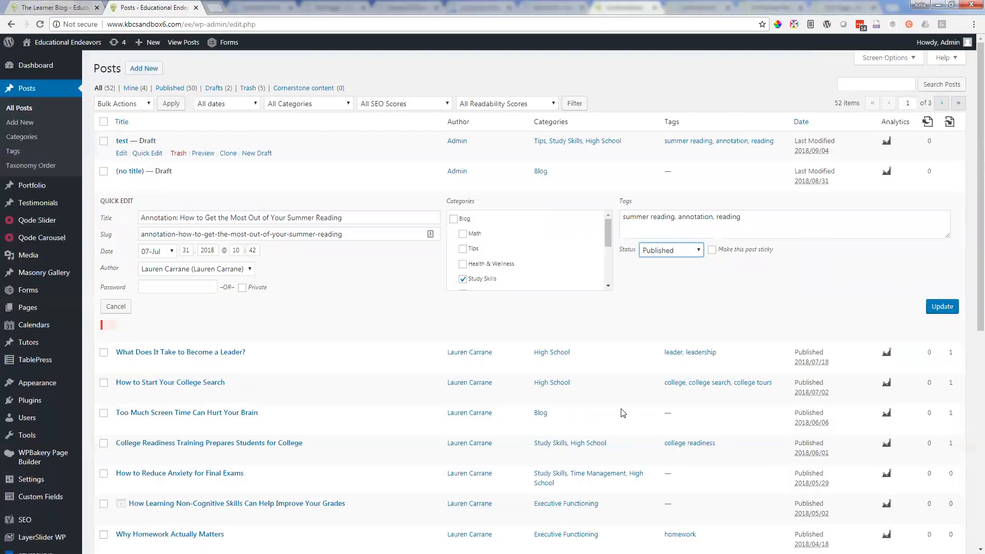
pyautogui.scroll(-1, 531, 387)
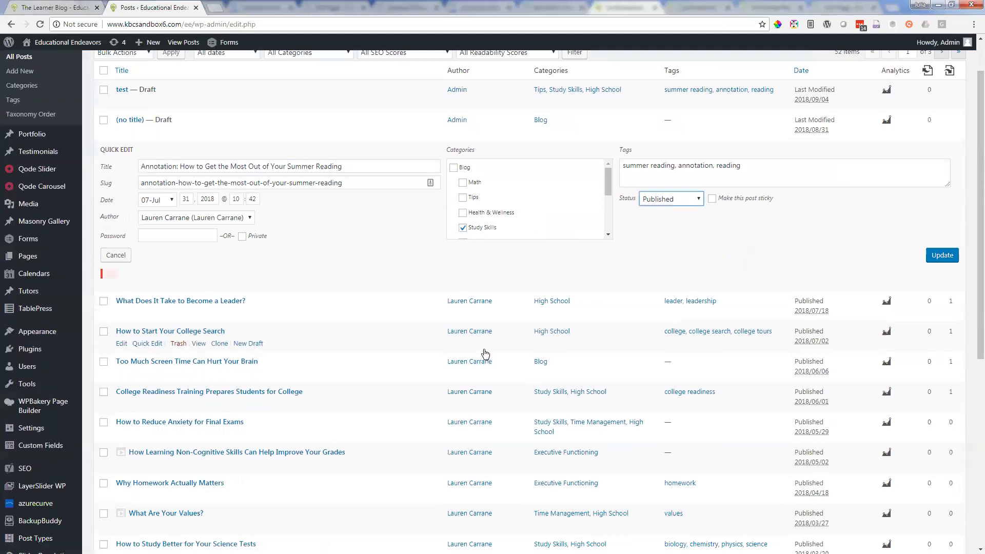
pyautogui.scroll(1, 486, 354)
# Step: Close the posts list and open the Workshop Registration page from the blog's footer to view its form
pyautogui.click(59, 7)
pyautogui.click(195, 8)
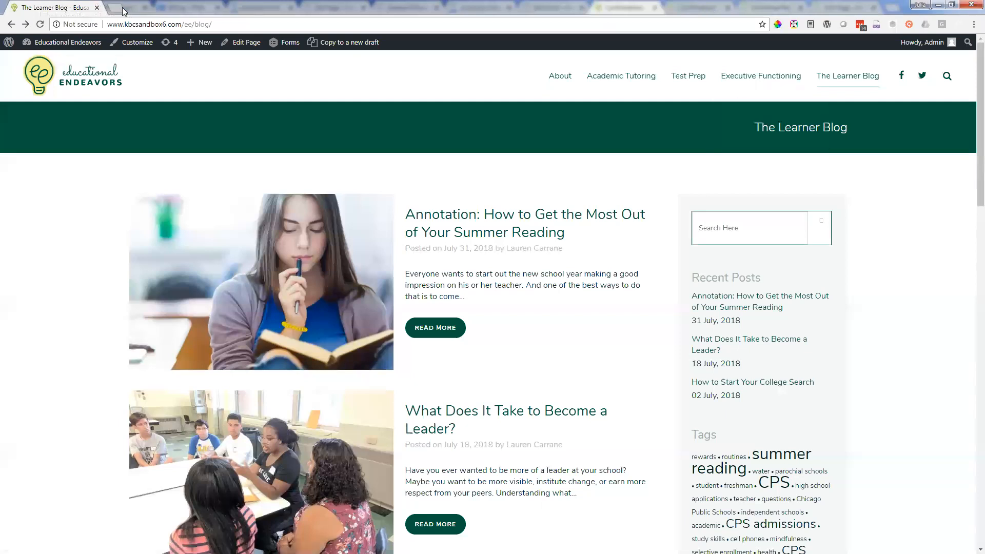
pyautogui.scroll(-15, 748, 431)
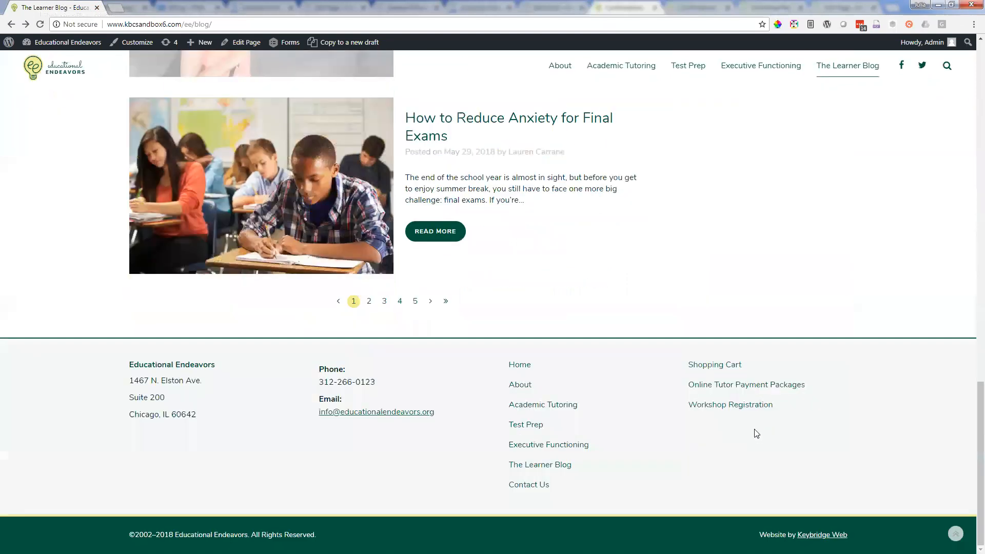
pyautogui.click(741, 405)
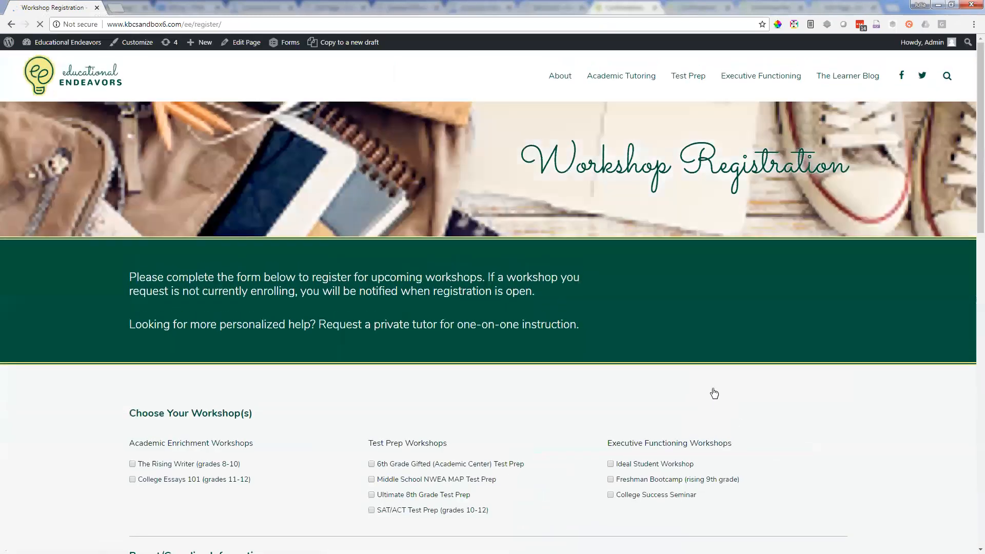
pyautogui.scroll(-12, 149, 39)
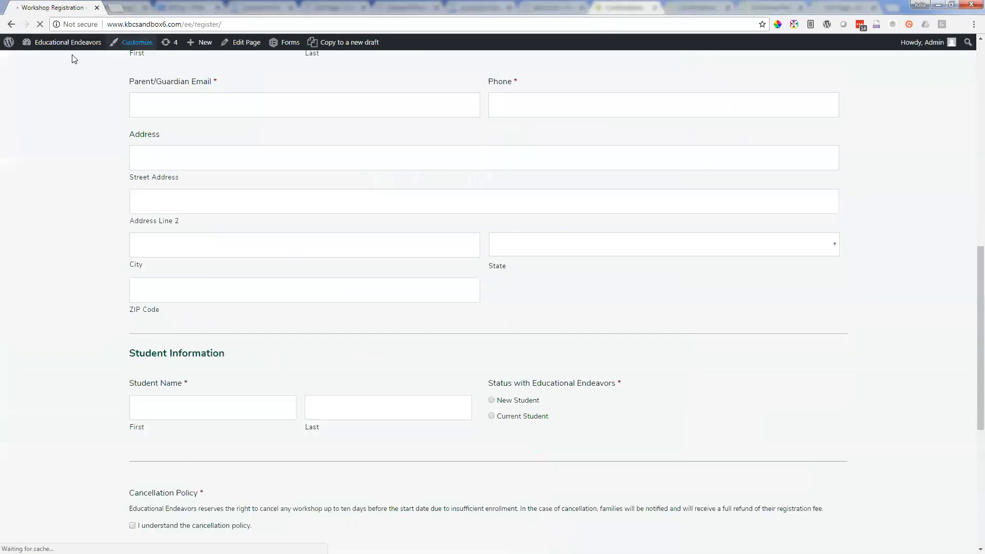
pyautogui.scroll(-6, 335, 216)
# Step: Open the site's dashboard in a separate tab and go to the list of forms
pyautogui.rightClick(66, 42)
pyautogui.click(103, 46)
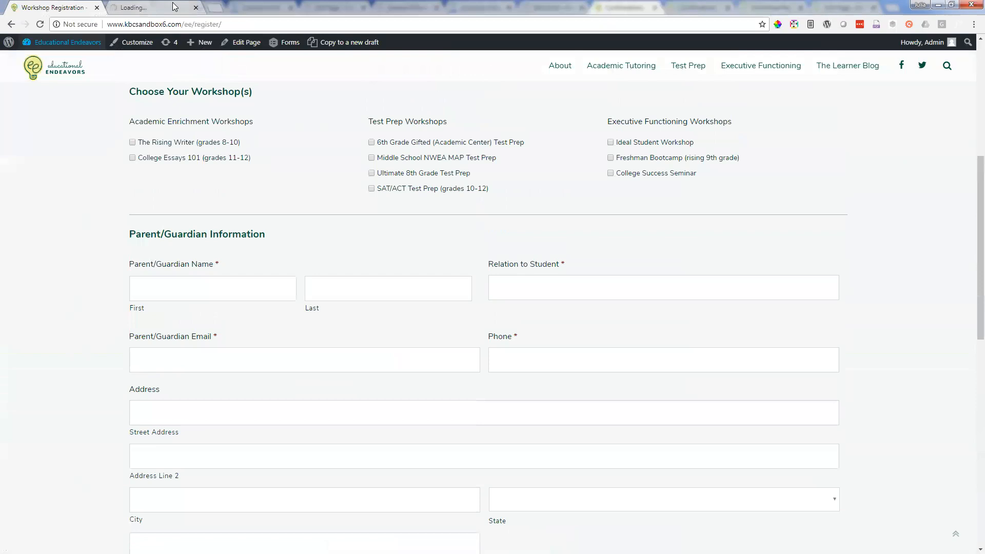
pyautogui.moveTo(284, 46)
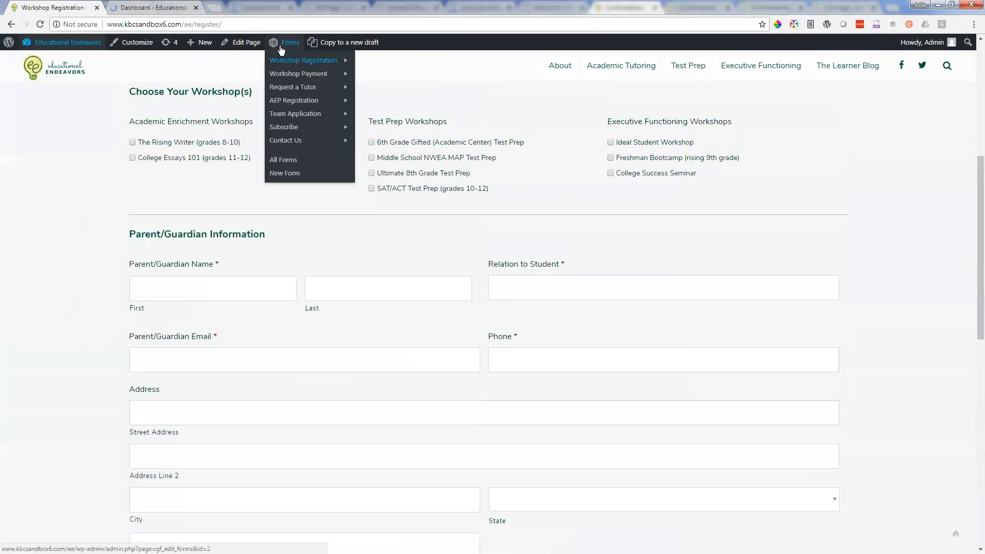
pyautogui.click(150, 5)
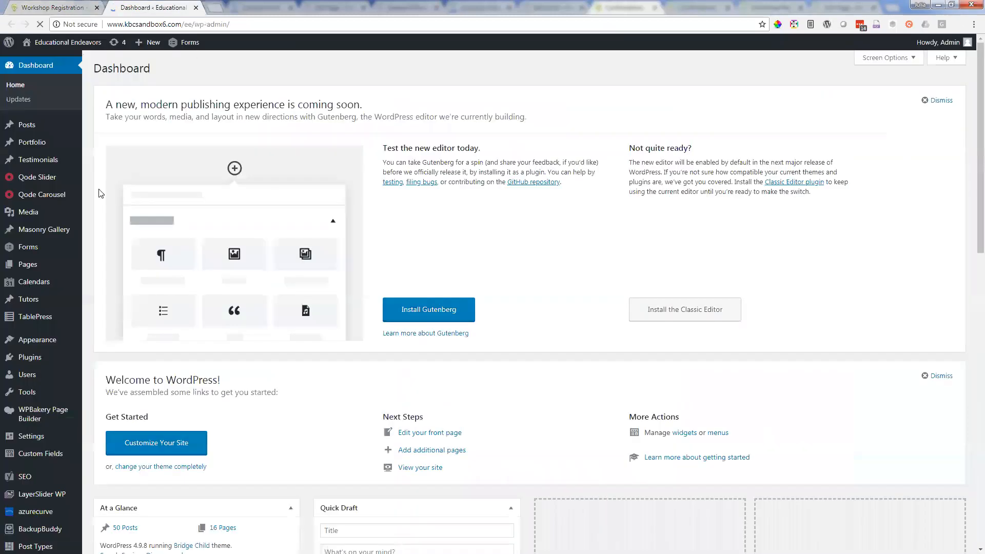
pyautogui.click(45, 248)
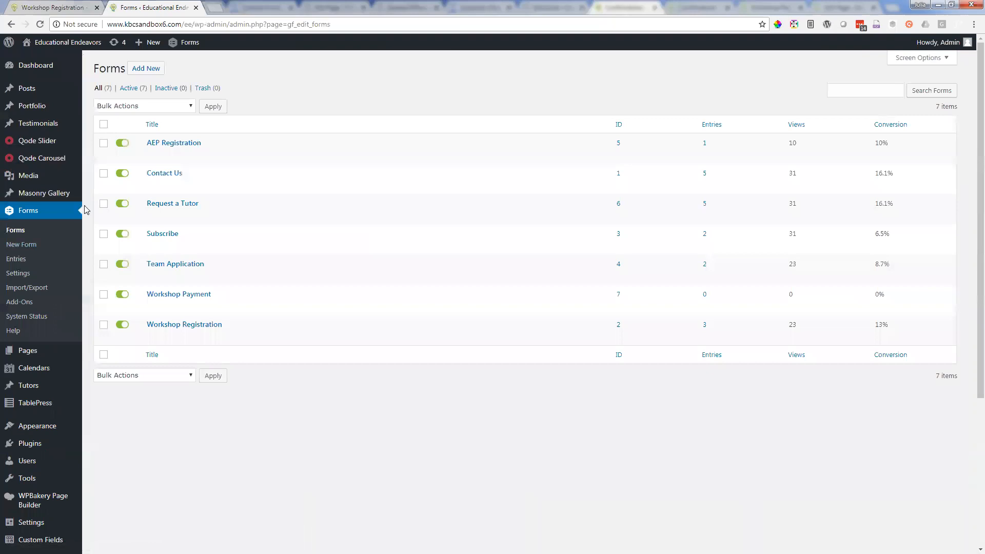
# Step: Check the live Workshop Registration page, and open its form for editing to review the workshop checkboxes and remaining fields
pyautogui.click(82, 6)
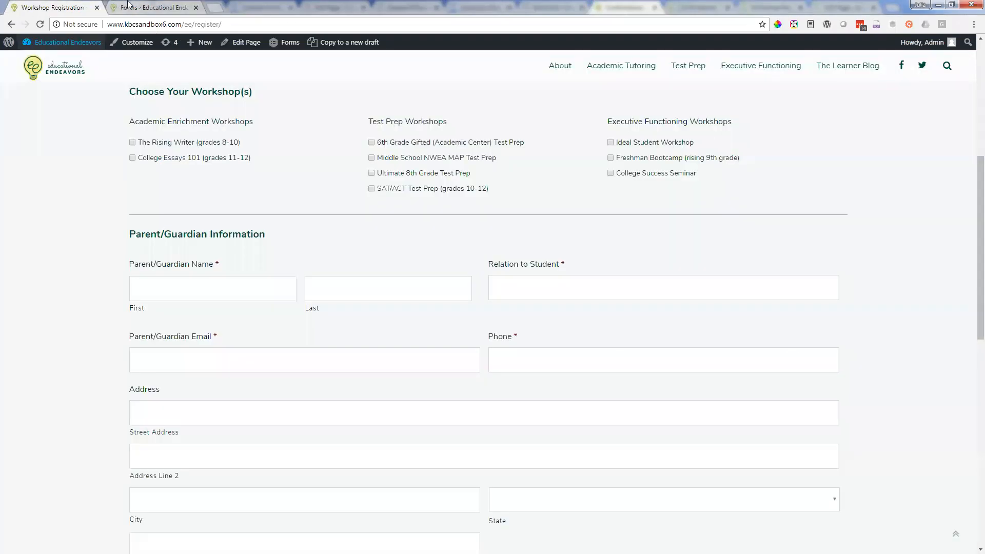
pyautogui.click(128, 6)
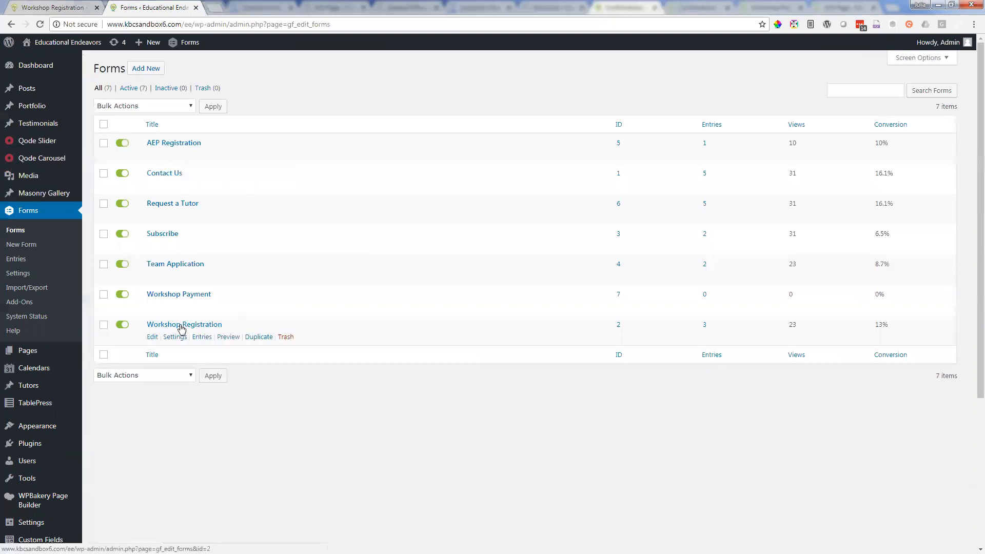
pyautogui.click(184, 327)
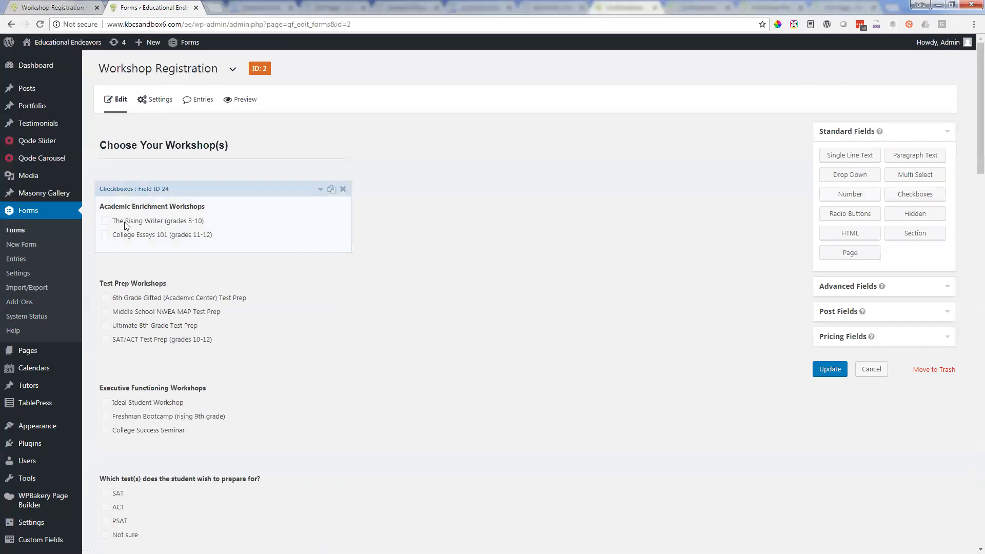
pyautogui.scroll(-4, 146, 241)
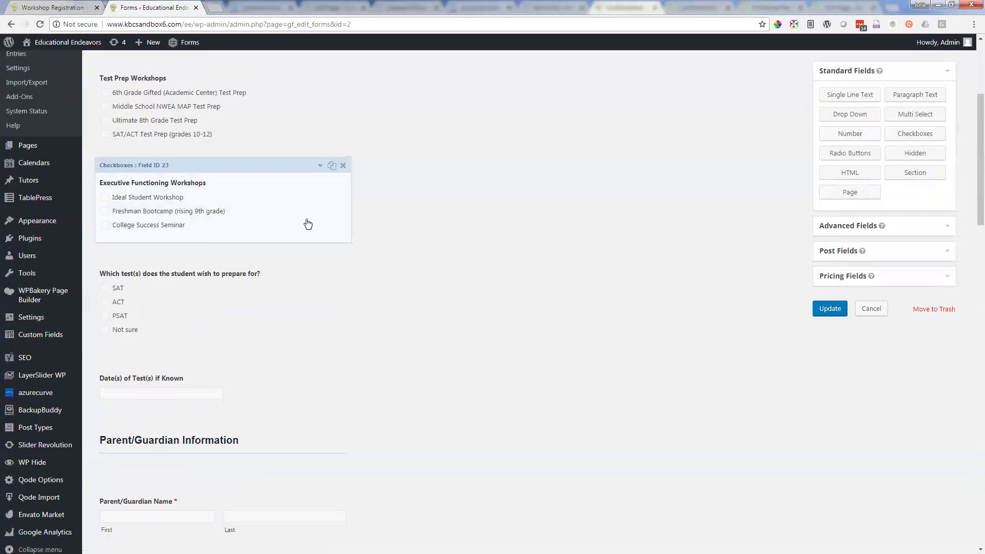
pyautogui.scroll(-2, 234, 411)
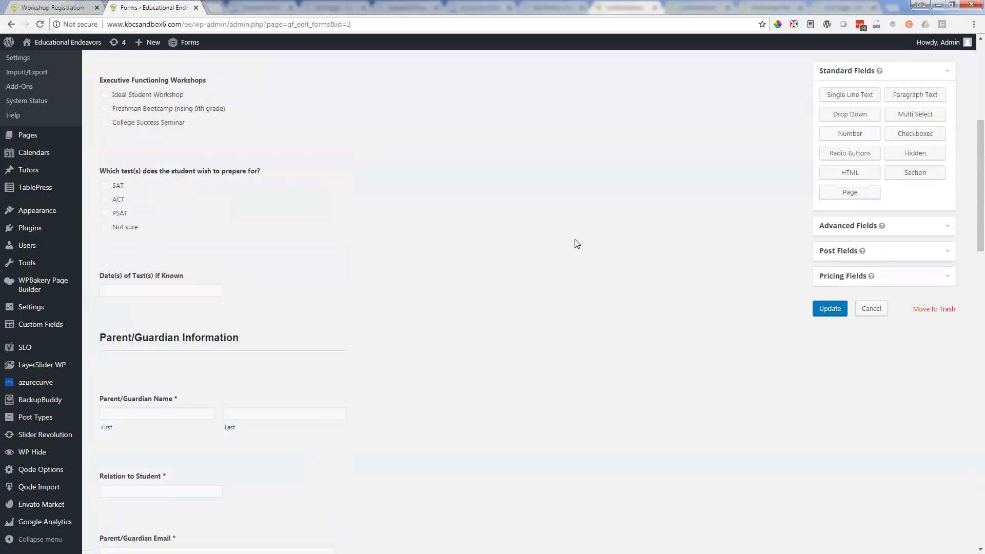
pyautogui.scroll(5, 575, 239)
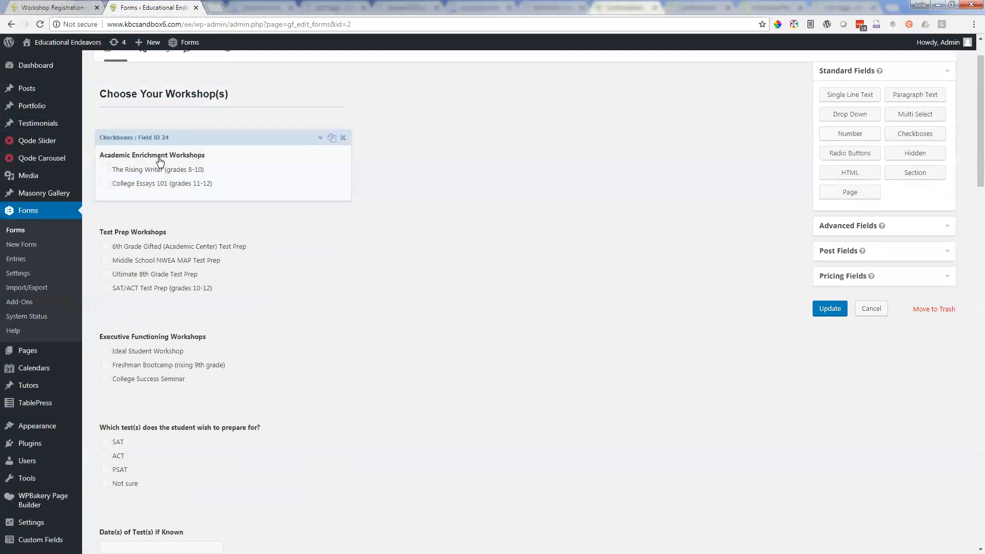
# Step: Add a choice labelled "test" to the Academic Enrichment Workshops checkboxes, and remove that choice again
pyautogui.click(319, 140)
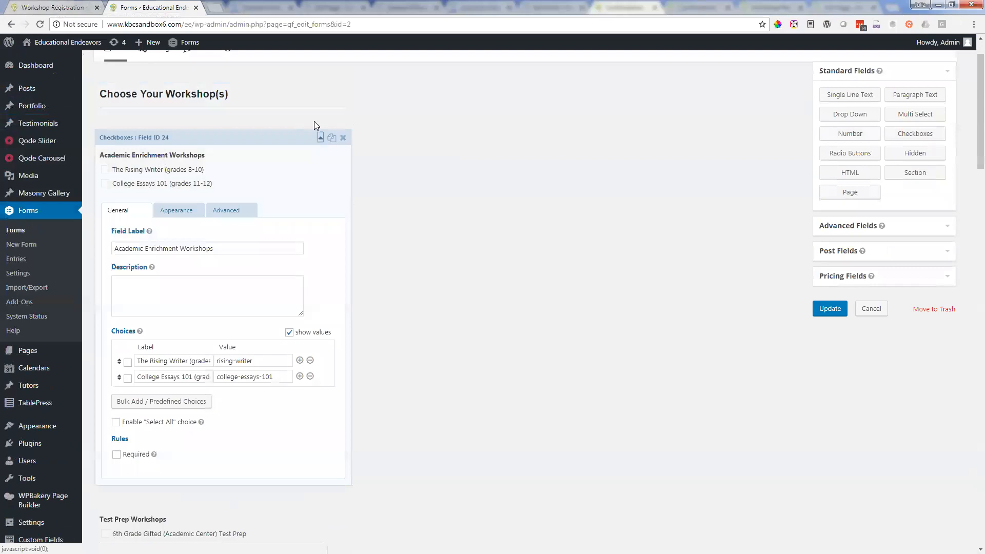
pyautogui.click(301, 377)
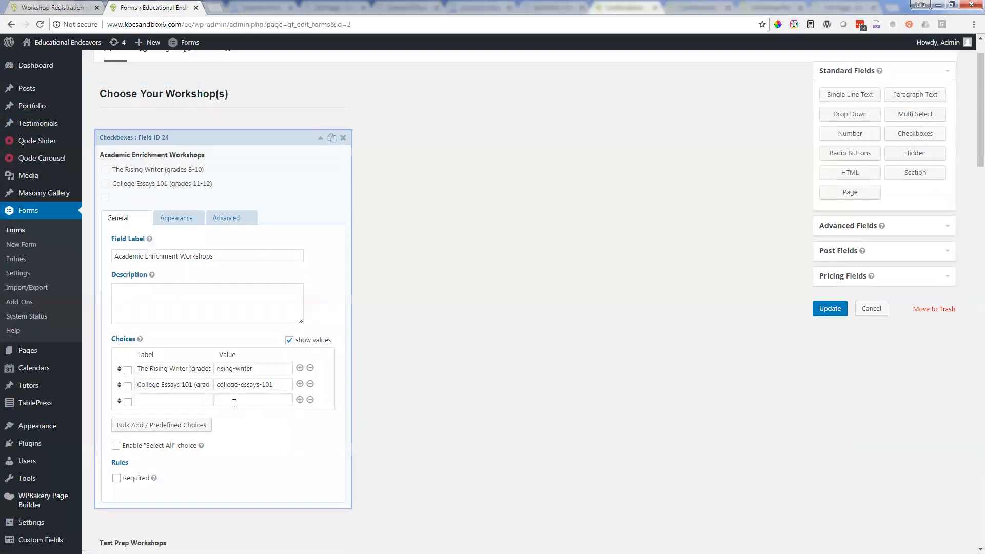
pyautogui.click(189, 400)
pyautogui.write('test')
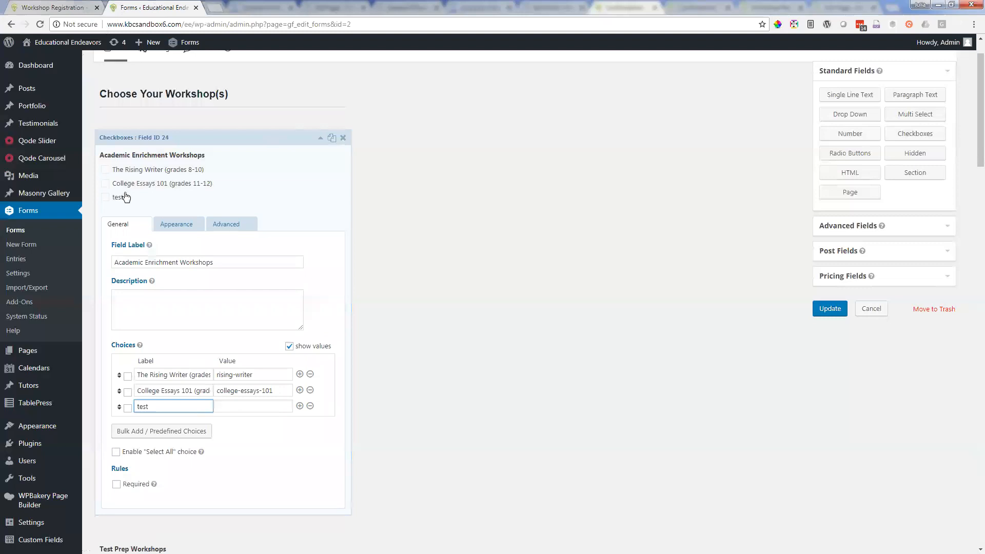
pyautogui.click(310, 406)
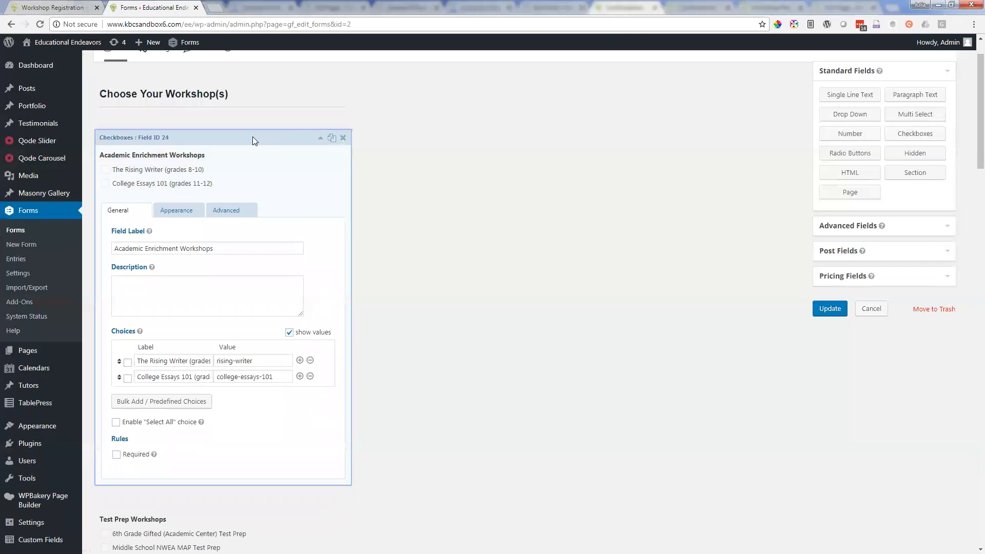
# Step: Look over the parent and guardian fields on the live registration page, and collapse the Academic Enrichment Workshops settings in the form editor
pyautogui.hotkey('ctrl', 'pageup')
pyautogui.scroll(-6, 490, 396)
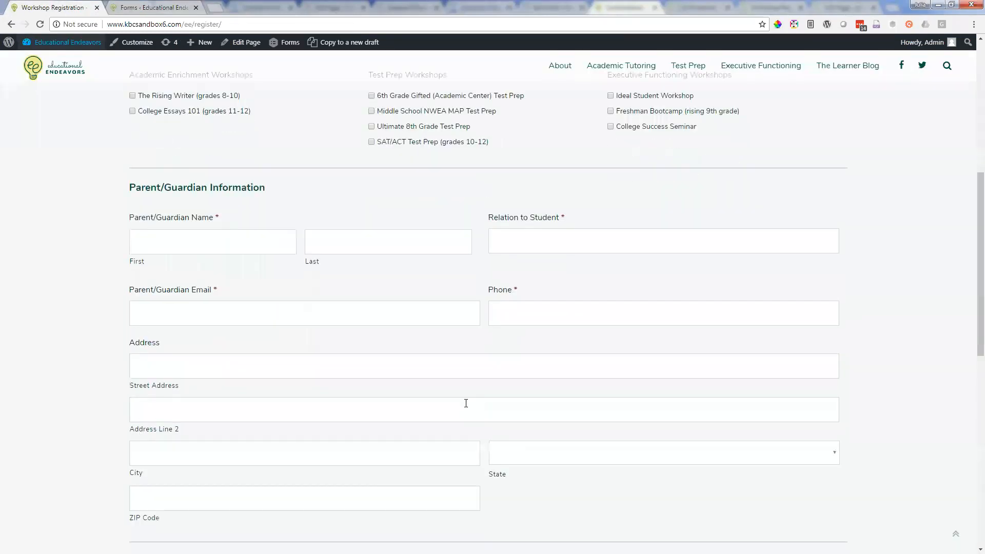
pyautogui.scroll(4, 490, 396)
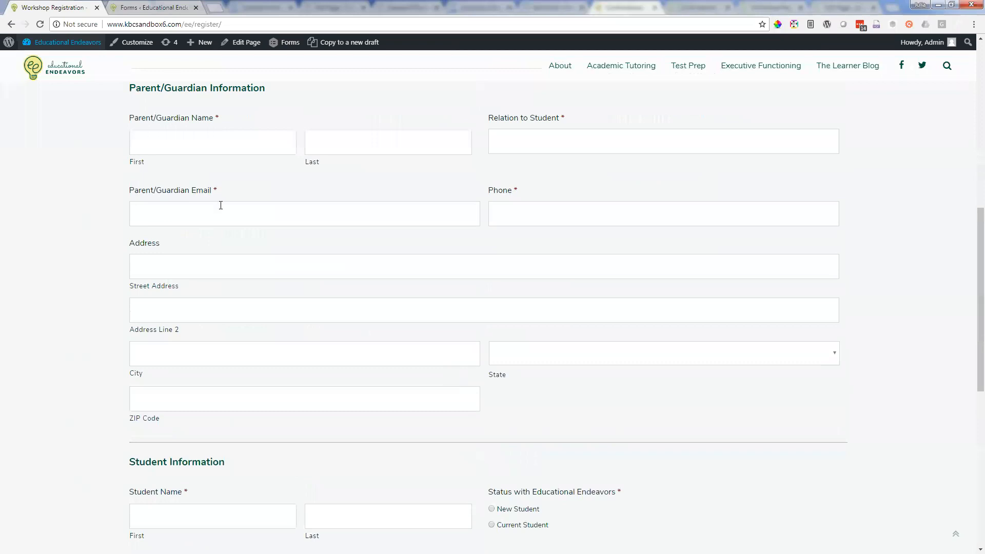
pyautogui.click(178, 6)
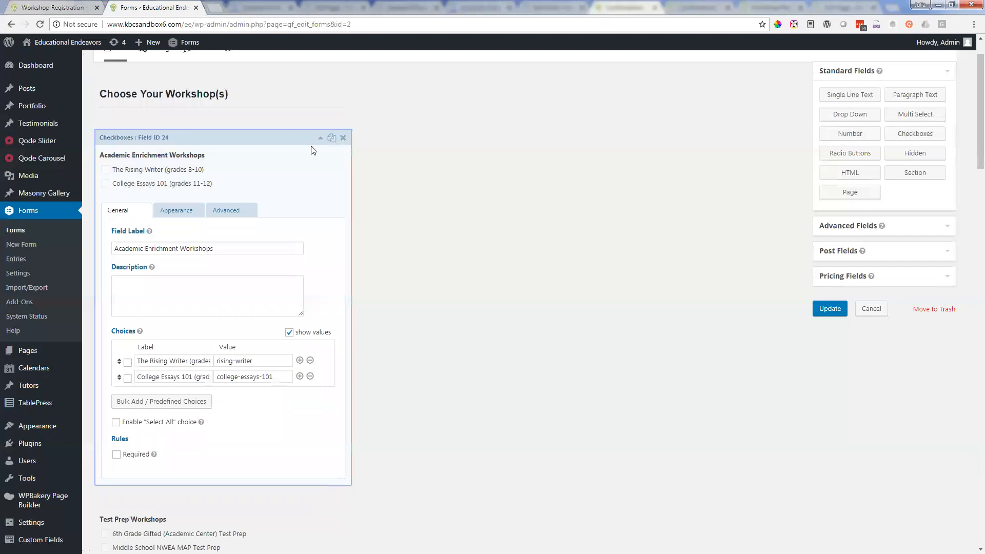
pyautogui.click(316, 138)
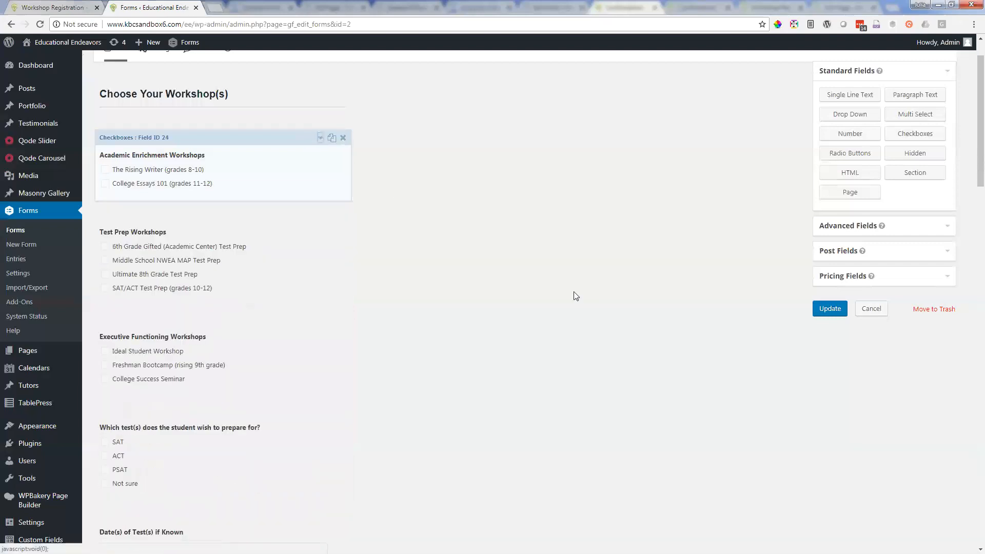
# Step: Insert an Email field from the advanced fields directly below the Parent/Guardian Email field
pyautogui.scroll(-9, 573, 292)
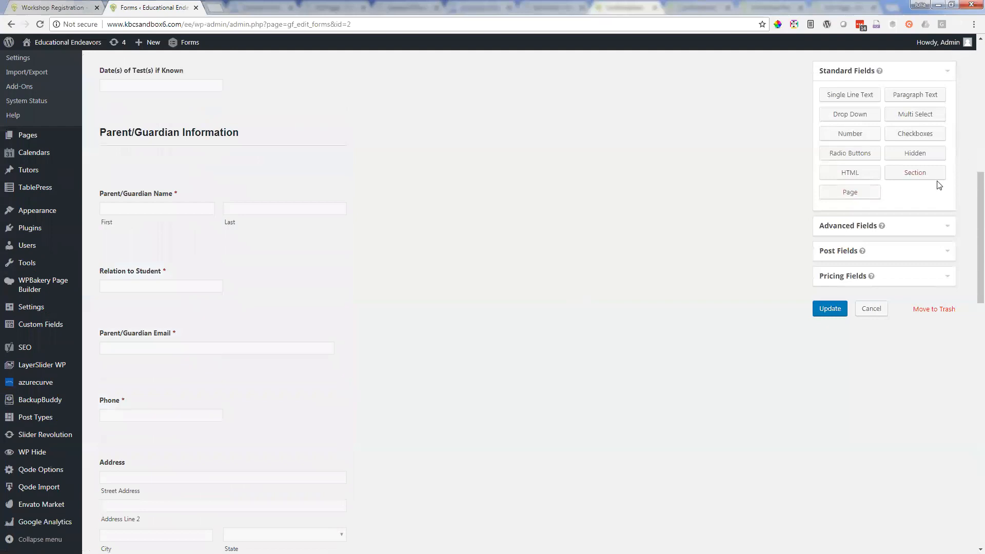
pyautogui.click(946, 226)
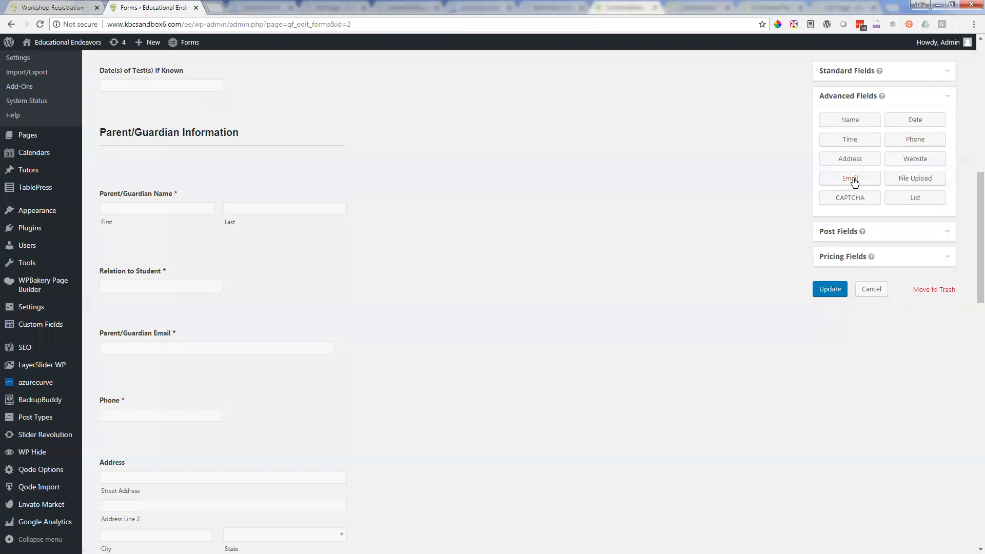
pyautogui.moveTo(854, 182); pyautogui.dragTo(191, 381)
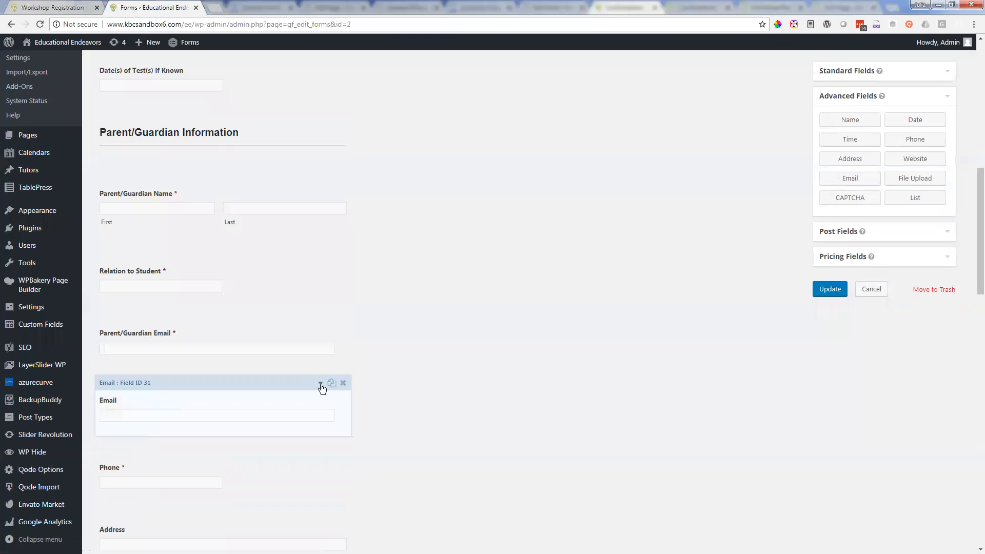
# Step: Change the new Email field's label to "parent Email", and delete that field from the form
pyautogui.click(321, 384)
pyautogui.scroll(-2, 294, 385)
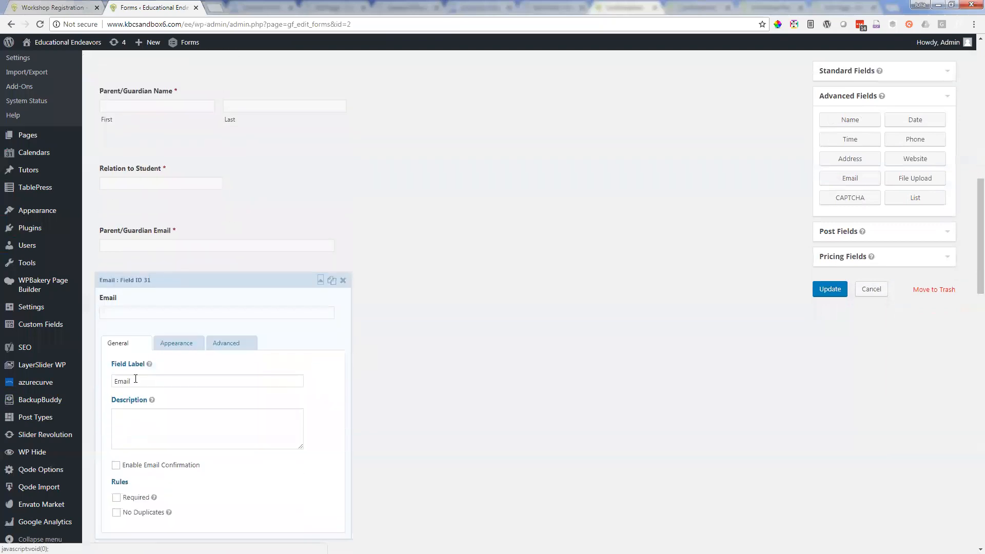
pyautogui.click(117, 383)
pyautogui.write('par')
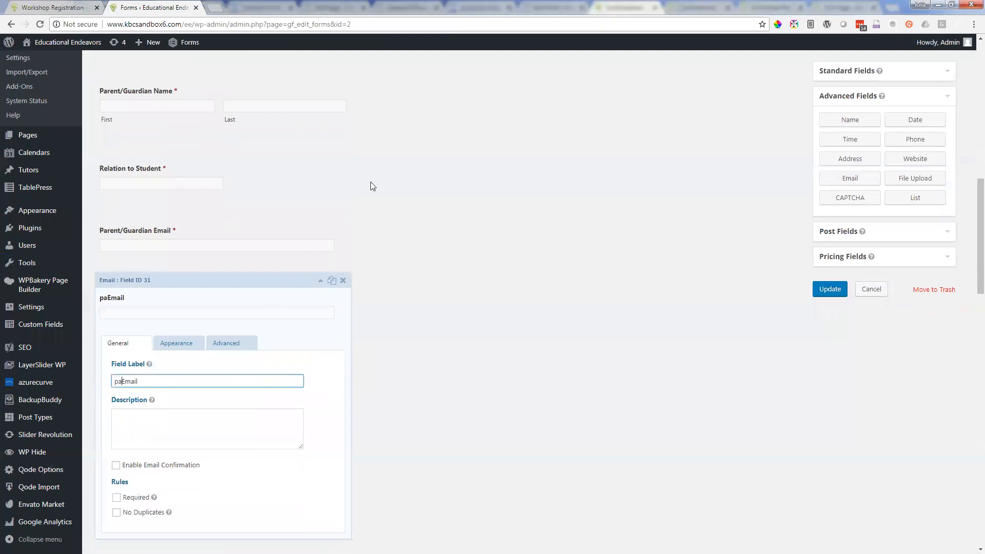
pyautogui.write('ent')
pyautogui.click(343, 280)
pyautogui.click(541, 92)
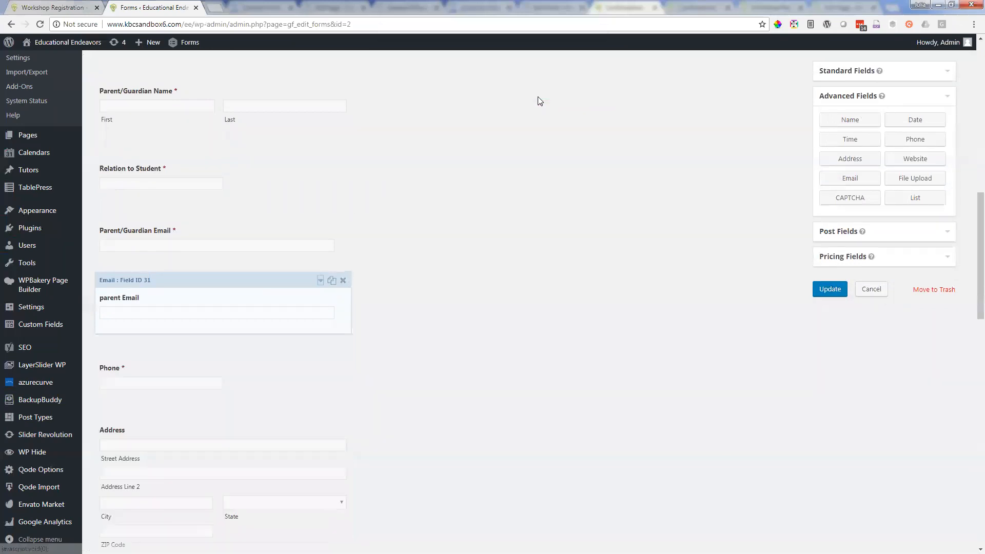
# Step: Turn the Phone field's Required rule off and back on, and collapse its settings
pyautogui.scroll(-1, 486, 256)
pyautogui.scroll(-15, 484, 251)
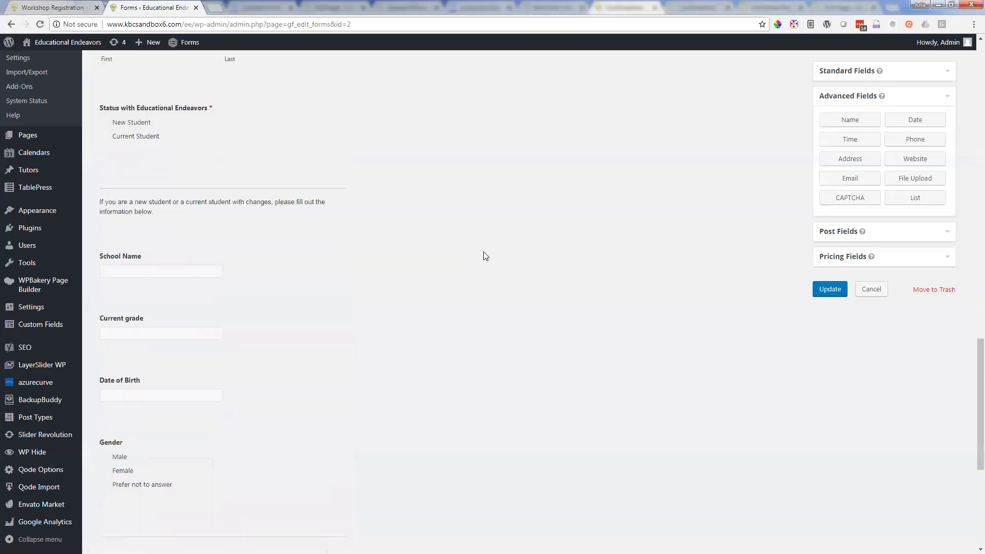
pyautogui.scroll(11, 469, 244)
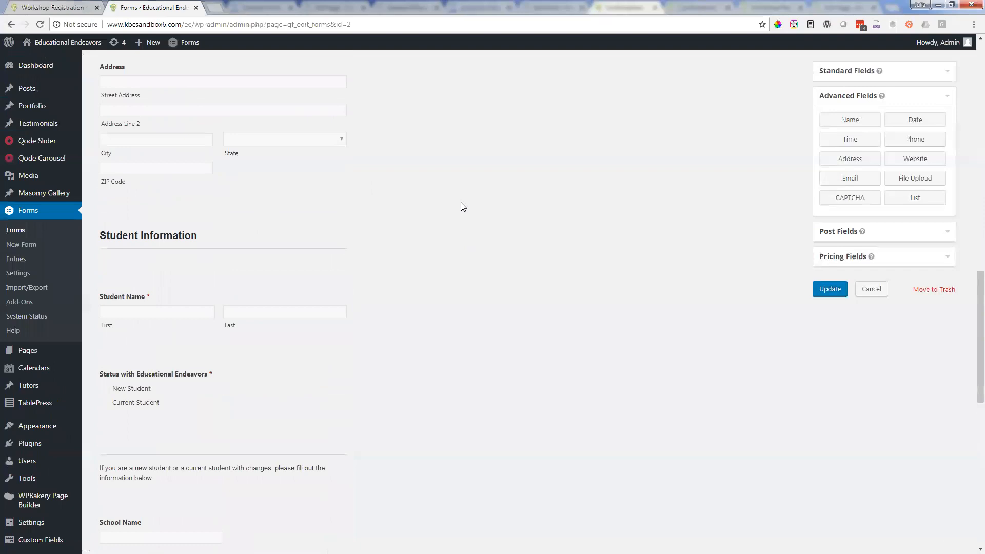
pyautogui.scroll(3, 454, 206)
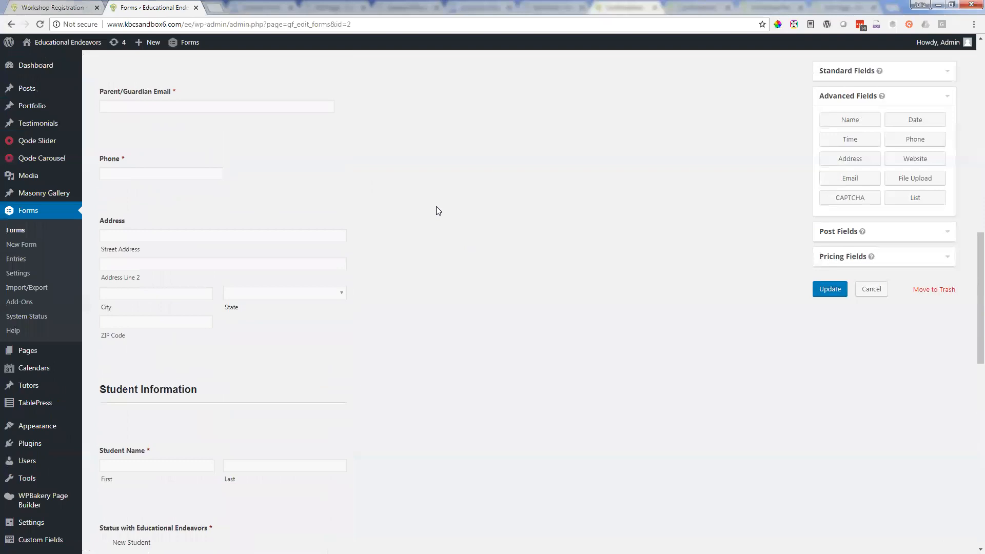
pyautogui.scroll(-1, 454, 200)
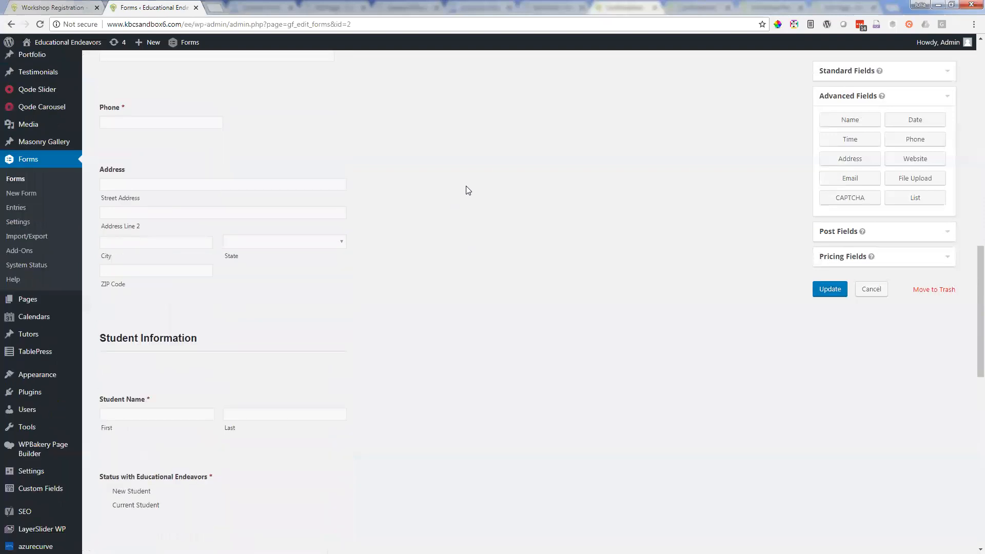
pyautogui.moveTo(114, 108)
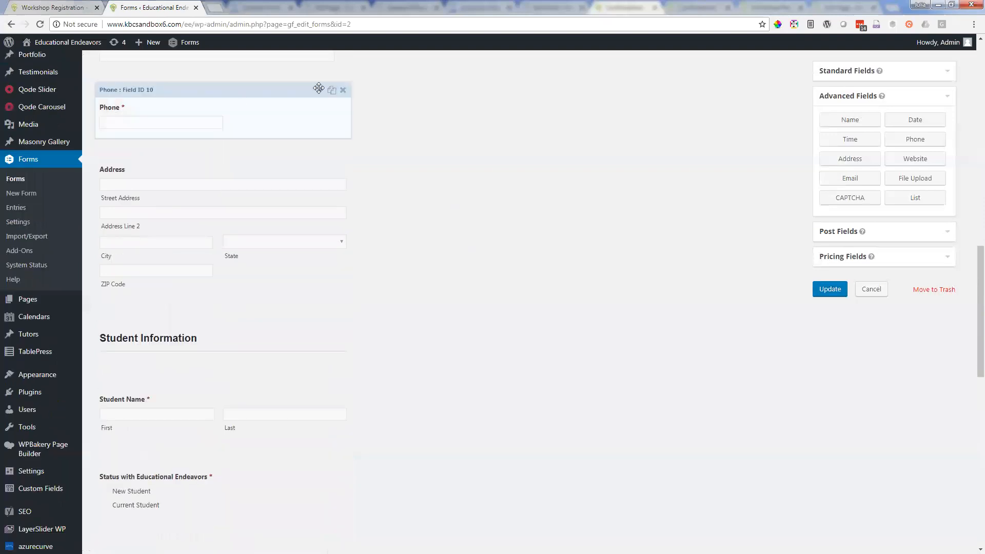
pyautogui.click(319, 93)
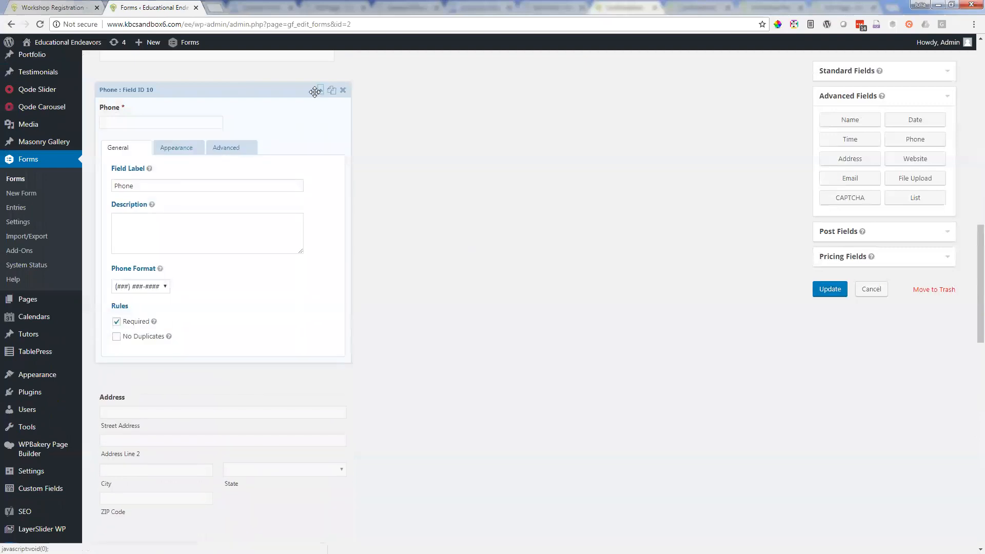
pyautogui.click(116, 322)
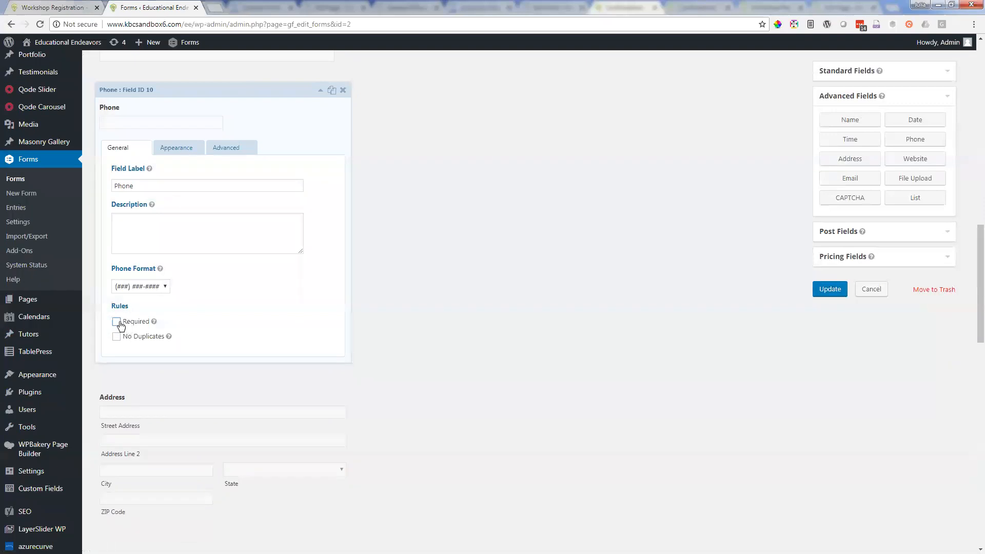
pyautogui.click(118, 323)
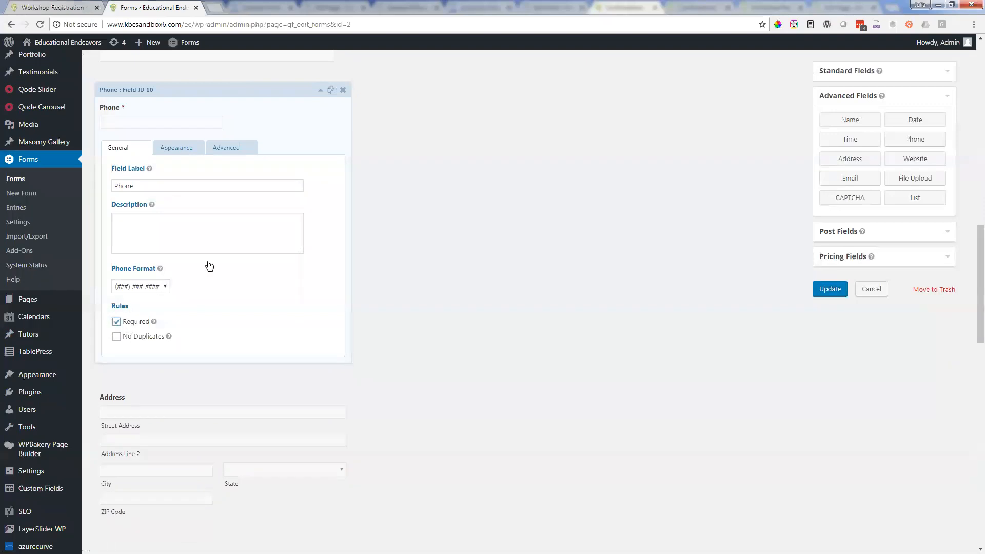
pyautogui.click(320, 94)
# Step: Compare the form editor's fields with the live Workshop Registration page
pyautogui.scroll(-10, 356, 149)
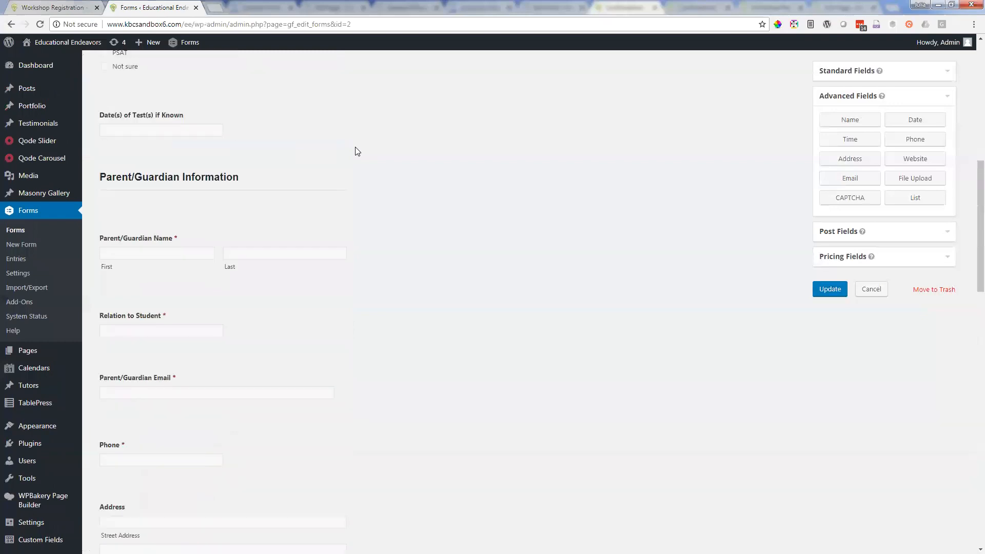
pyautogui.scroll(7, 353, 147)
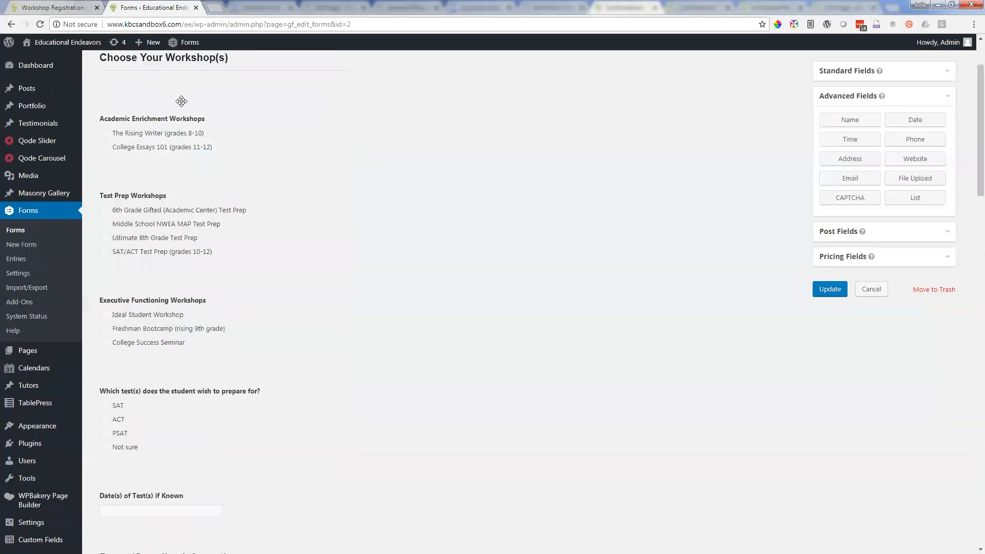
pyautogui.click(64, 7)
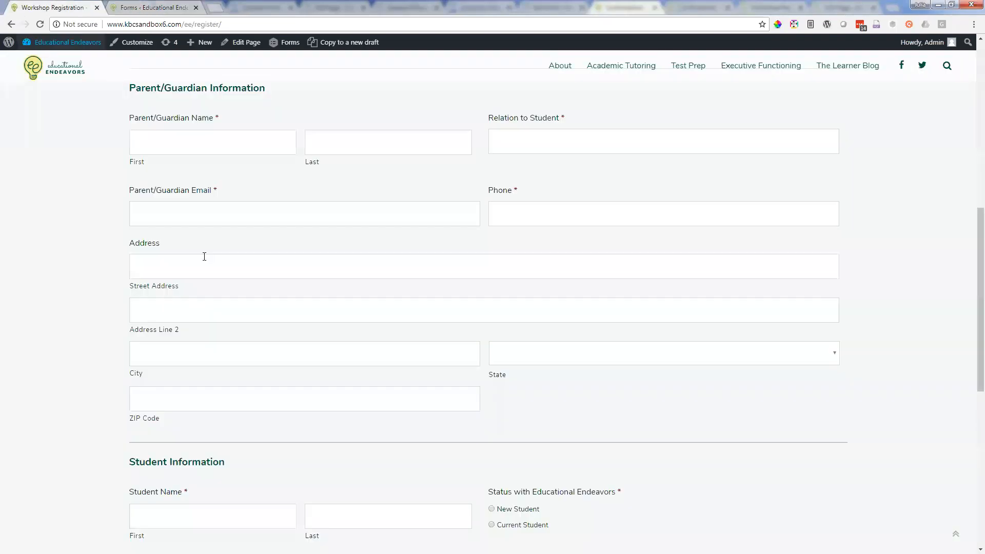
pyautogui.click(154, 7)
# Step: Open the Workshop Registration form's notifications list in a separate tab
pyautogui.moveTo(156, 101)
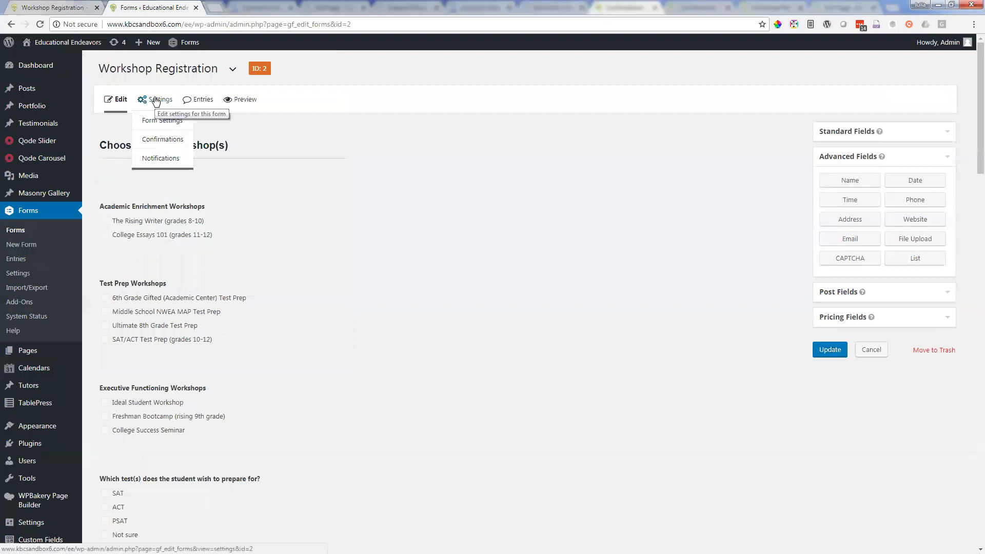
pyautogui.rightClick(164, 160)
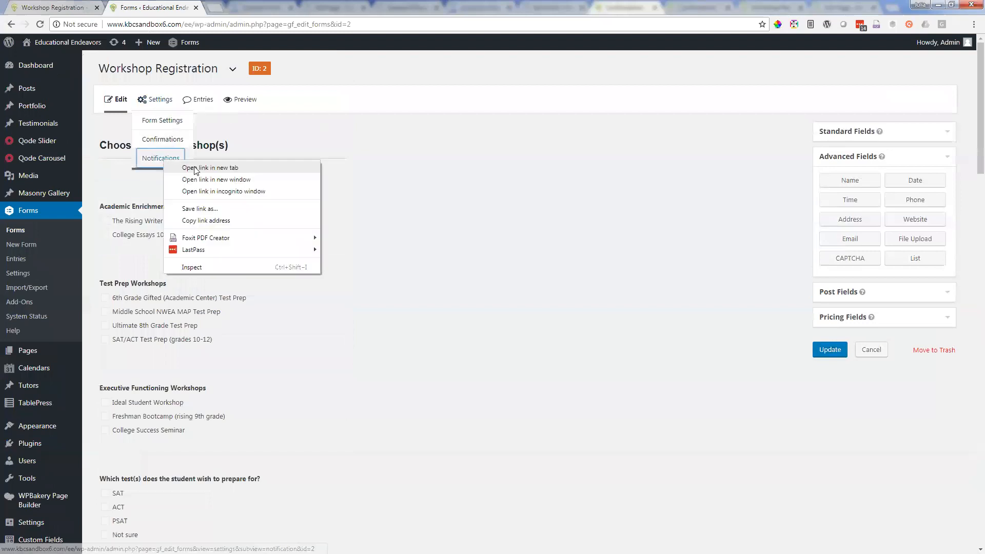
pyautogui.click(194, 170)
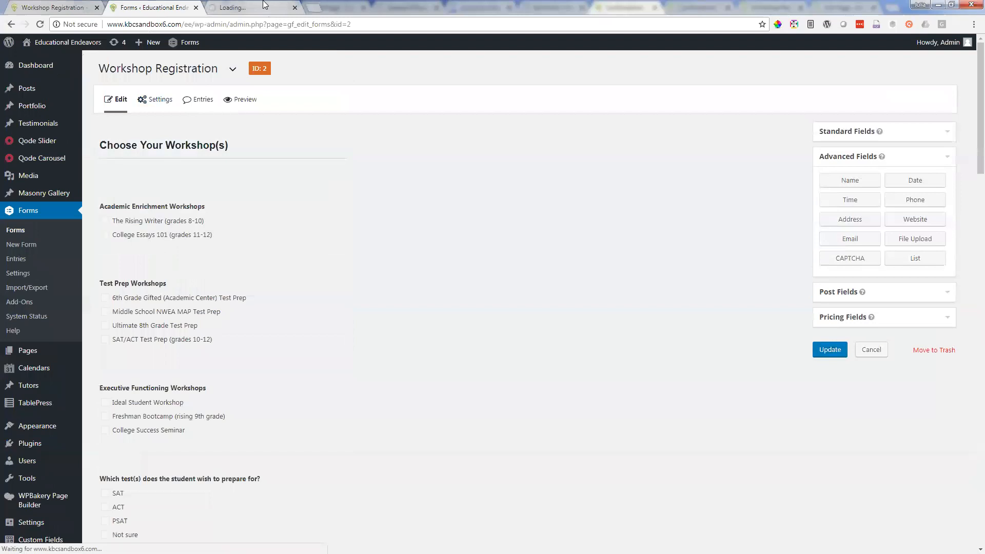
pyautogui.click(265, 5)
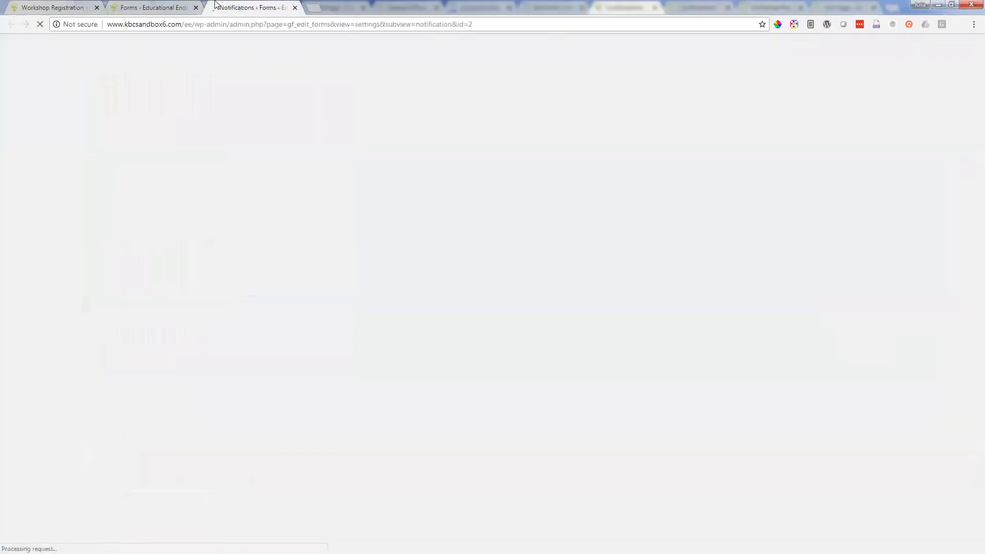
pyautogui.click(146, 7)
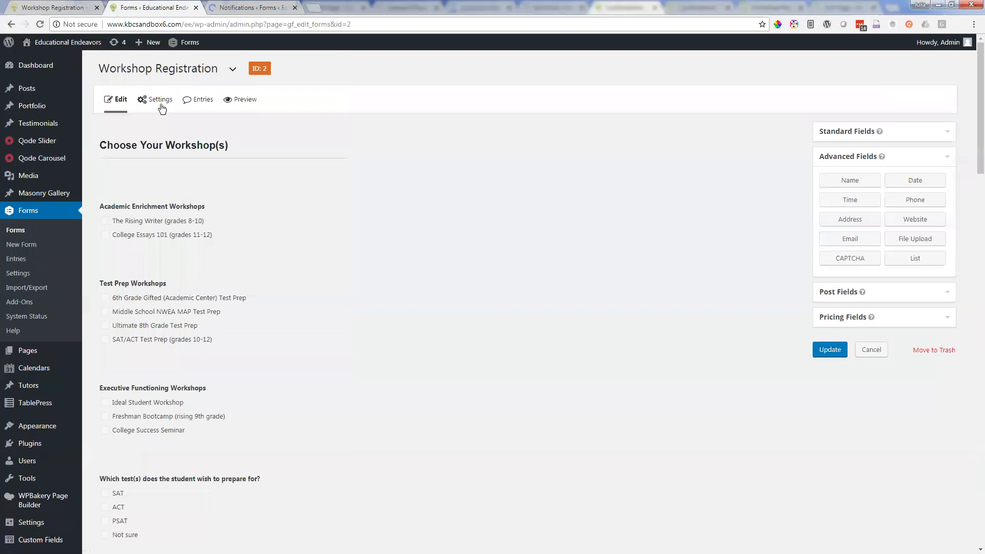
pyautogui.moveTo(162, 108)
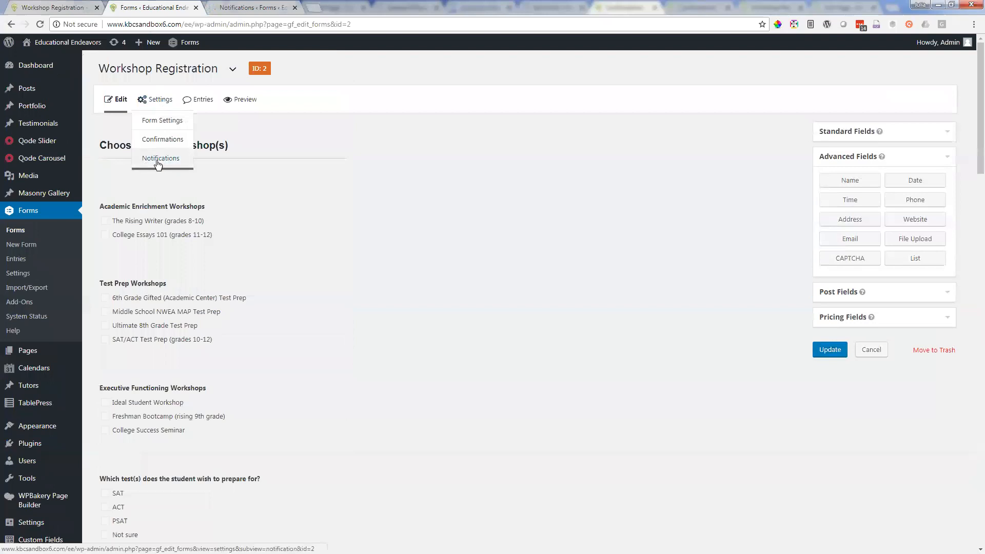
pyautogui.click(244, 2)
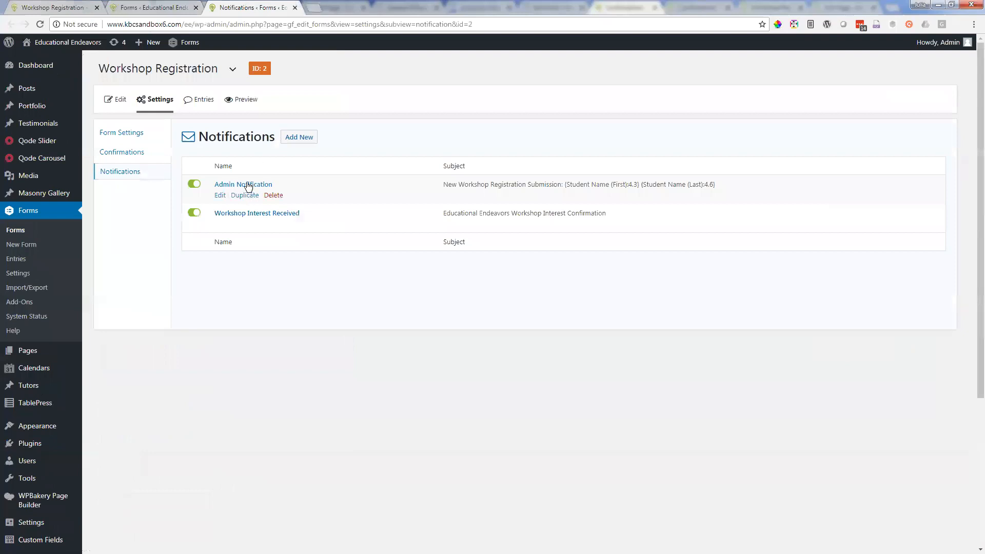
# Step: Open the Admin Notification and review the recipient addresses it sends submissions to
pyautogui.click(245, 186)
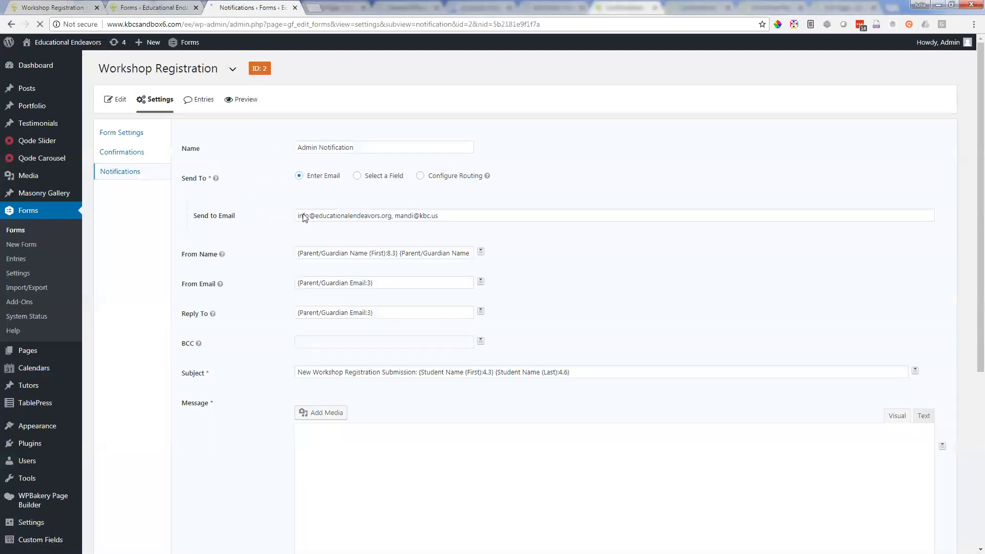
pyautogui.doubleClick(366, 218)
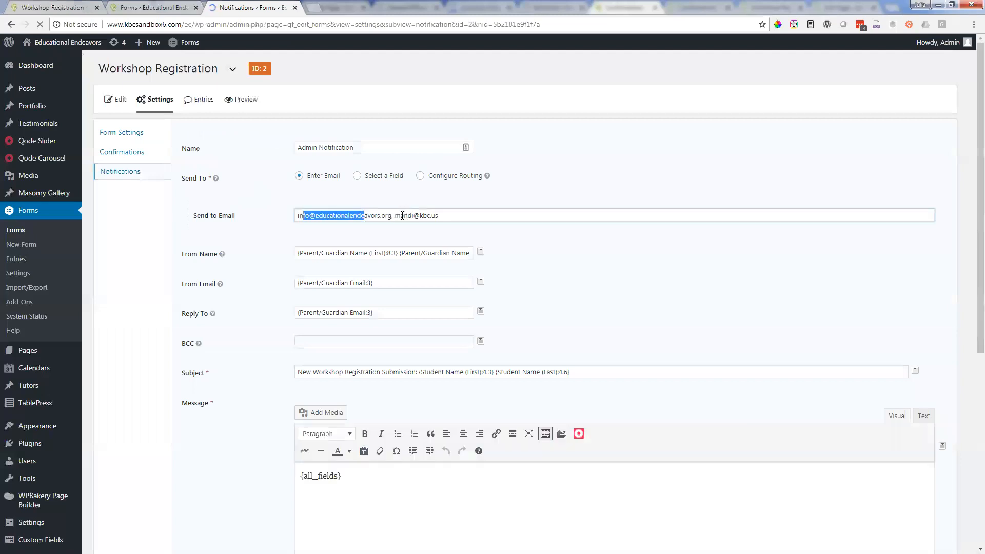
pyautogui.moveTo(402, 216); pyautogui.dragTo(466, 220)
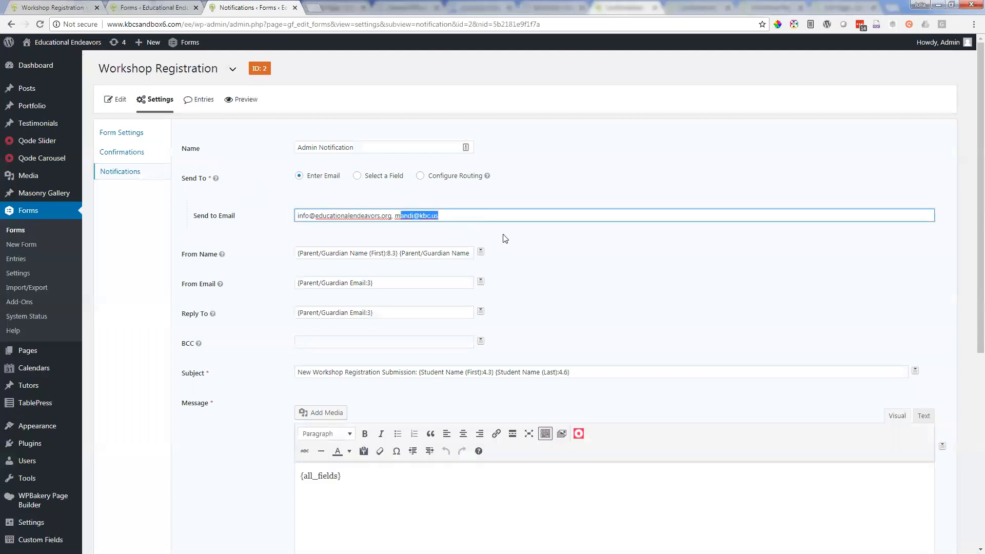
pyautogui.click(525, 241)
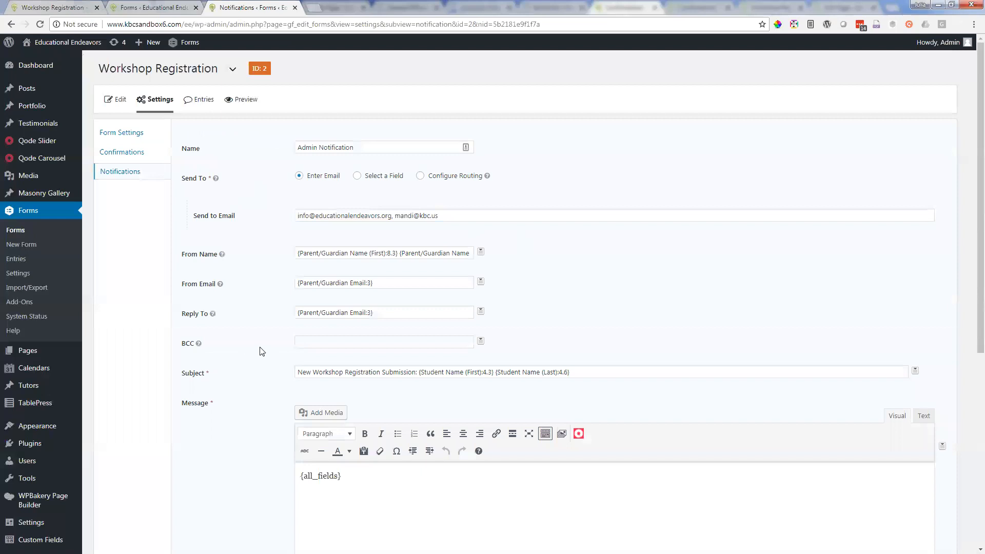
# Step: Add a third recipient e-mail address to the Admin Notification's Send to Email field
pyautogui.scroll(-2, 271, 345)
pyautogui.click(455, 114)
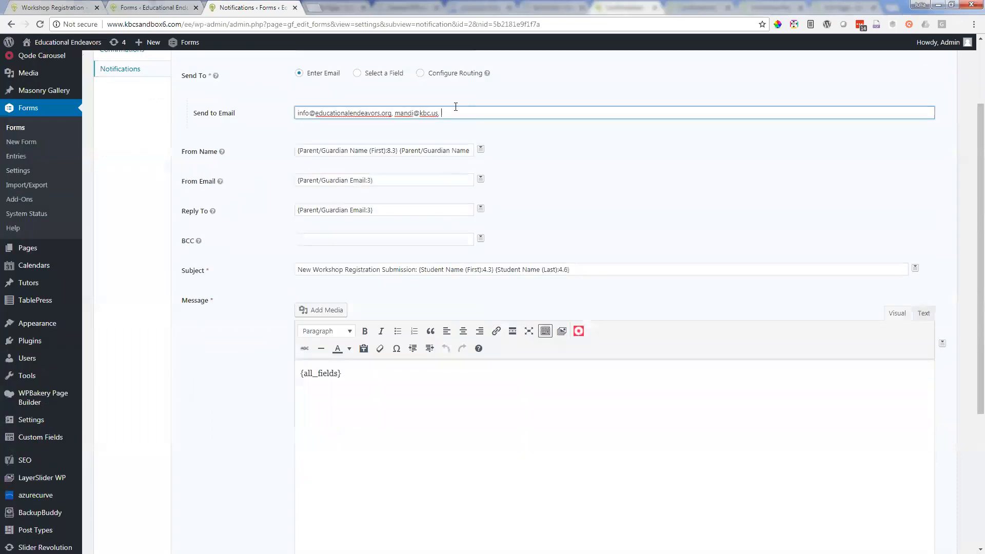
pyautogui.scroll(-5, 315, 523)
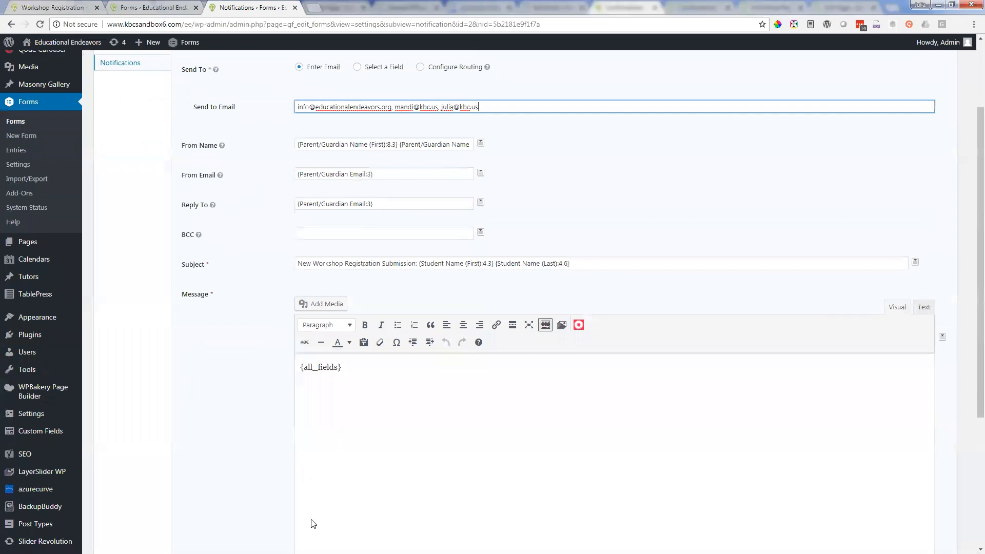
# Step: Remove the third recipient e-mail address from the Admin Notification's Send to Email field
pyautogui.scroll(6, 433, 159)
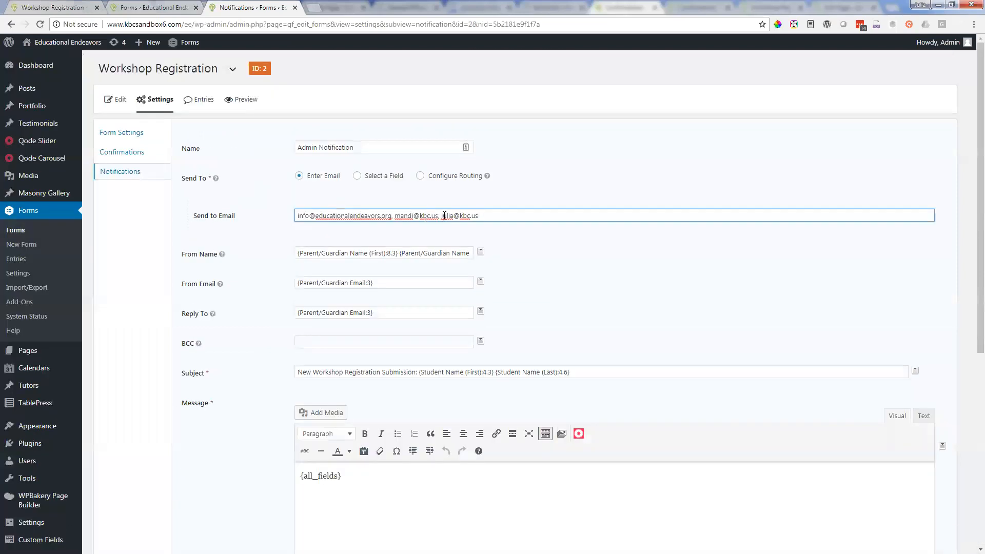
pyautogui.moveTo(438, 216); pyautogui.dragTo(618, 217)
pyautogui.press('BackSpace')
pyautogui.click(667, 285)
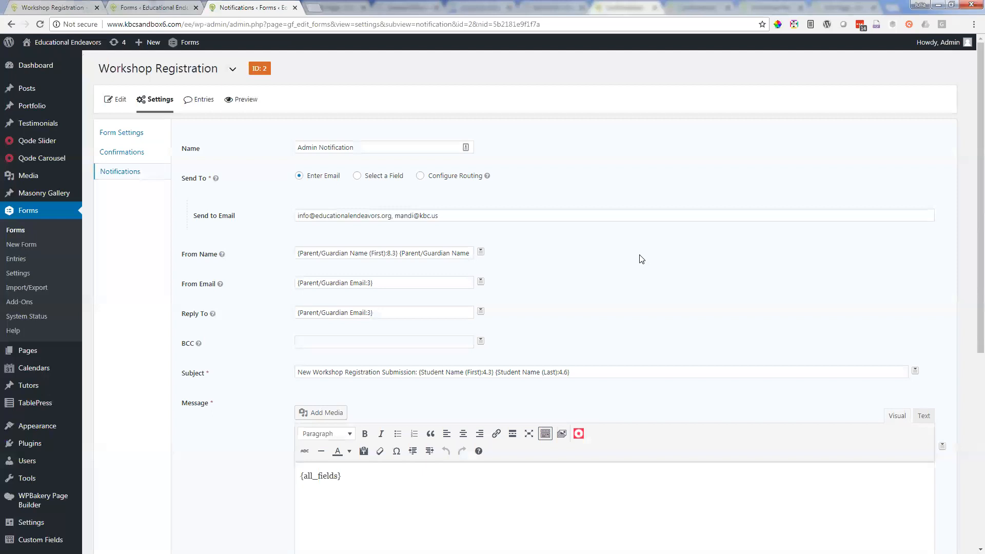
# Step: Review the Admin Notification's sender, reply-to, subject and message settings alongside the form editor and the live registration page
pyautogui.scroll(-2, 439, 354)
pyautogui.click(144, 5)
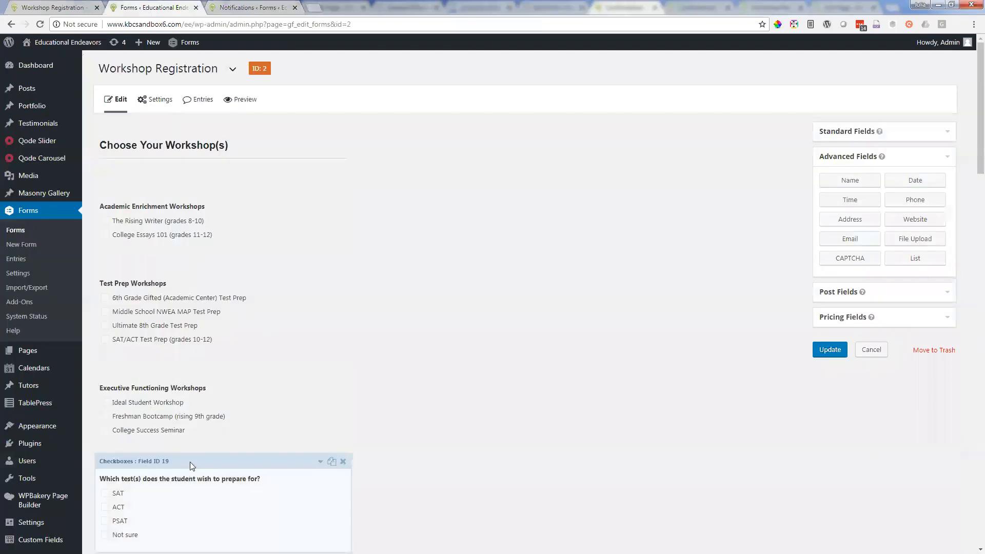
pyautogui.scroll(-3, 190, 466)
pyautogui.click(77, 7)
pyautogui.click(270, 6)
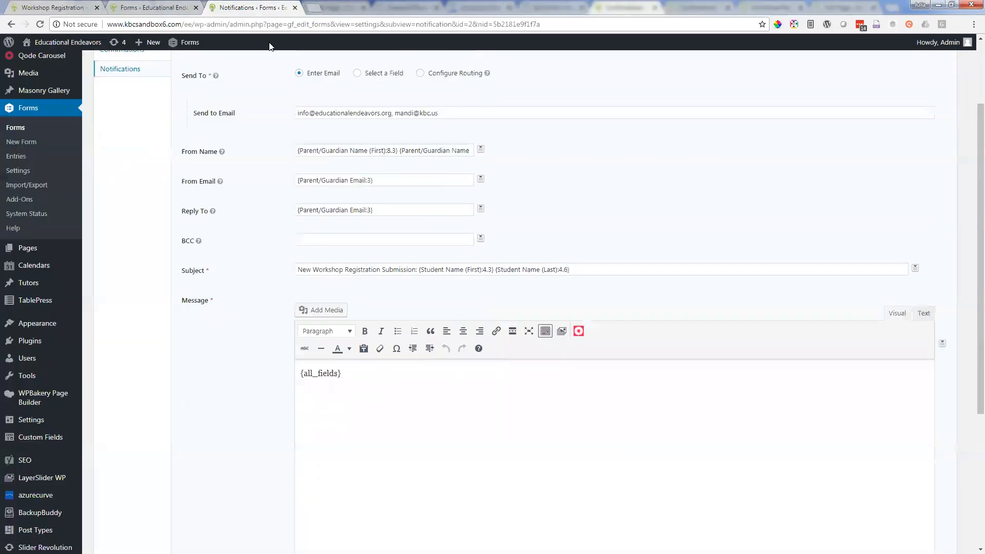
pyautogui.scroll(-1, 244, 187)
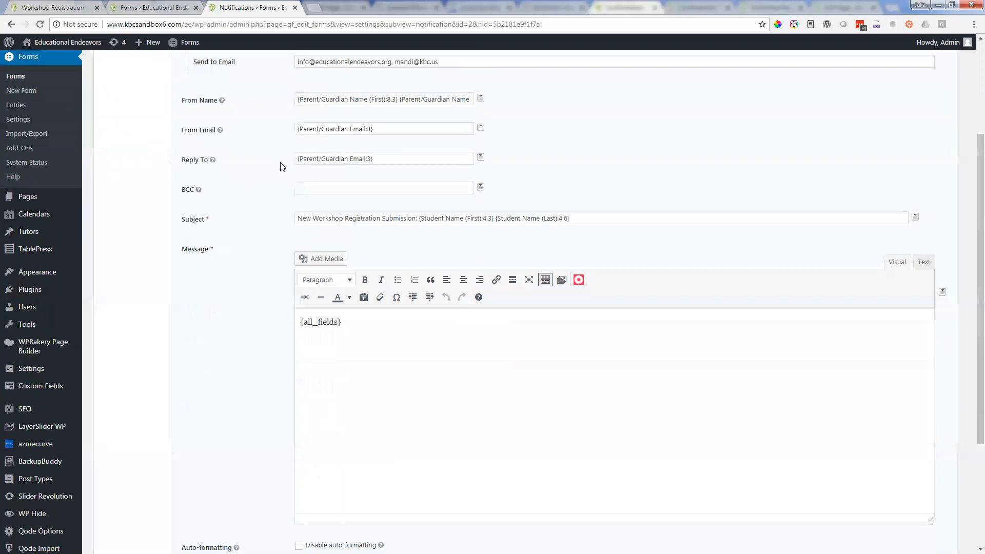
pyautogui.scroll(3, 291, 162)
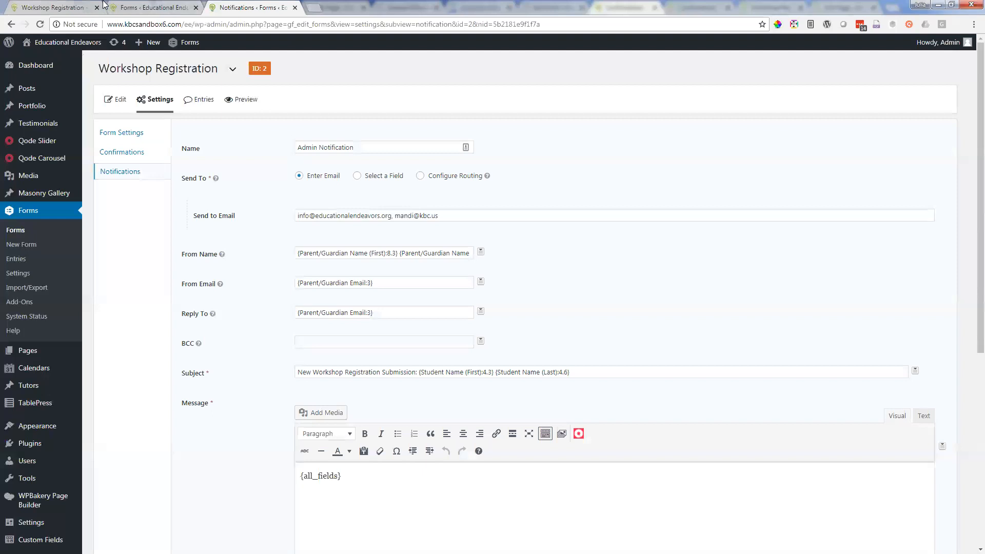
pyautogui.click(59, 6)
pyautogui.click(241, 7)
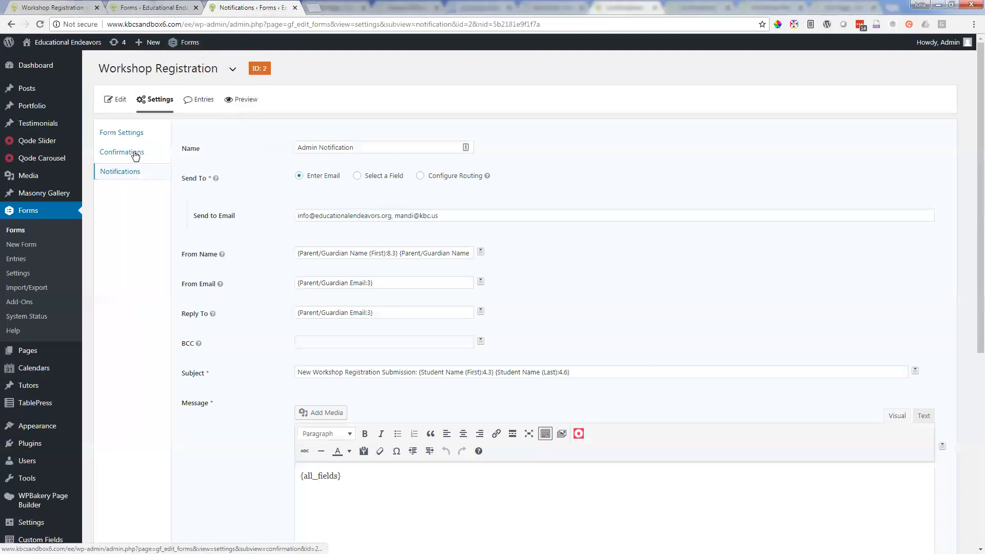
# Step: Open the Payment Page Redirect confirmation of the Workshop Registration form
pyautogui.moveTo(151, 99)
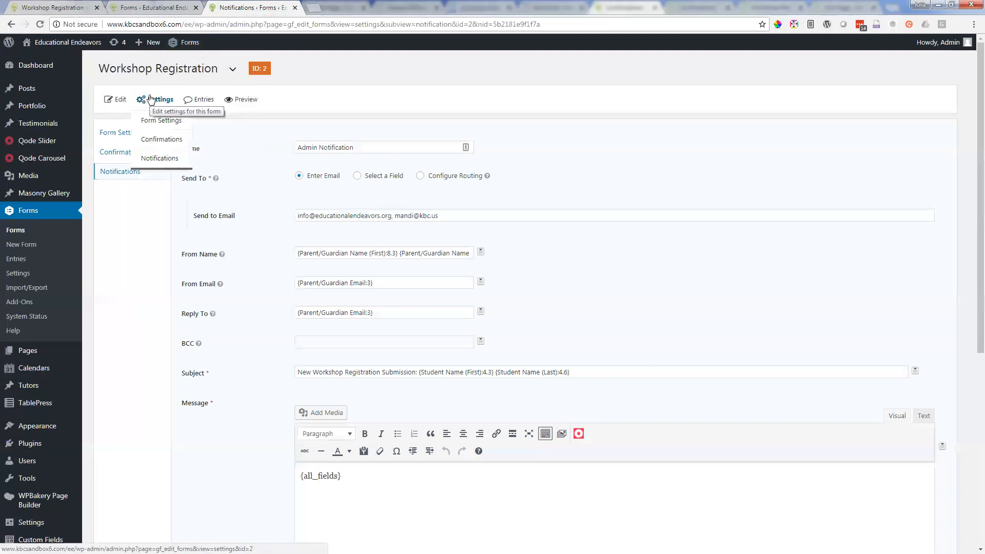
pyautogui.click(156, 141)
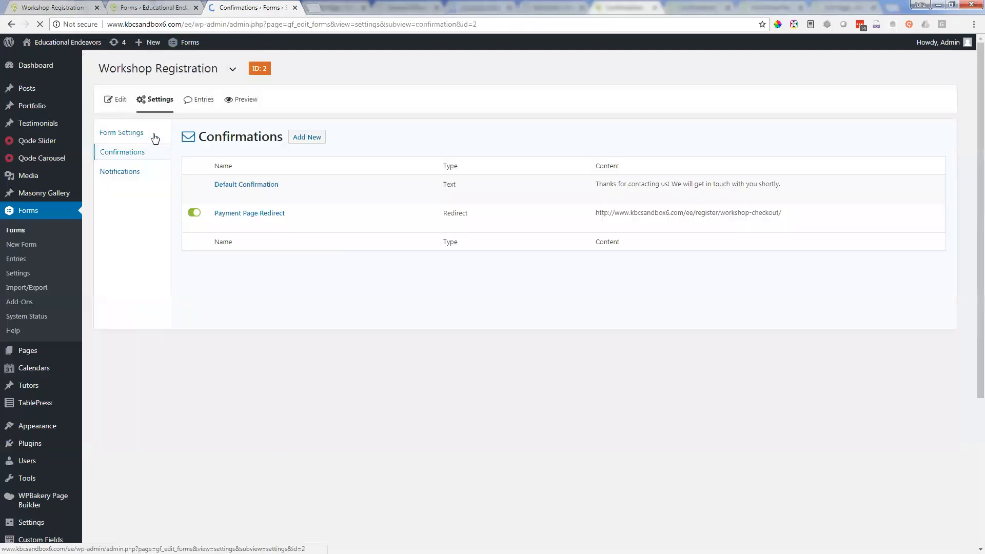
pyautogui.moveTo(243, 221)
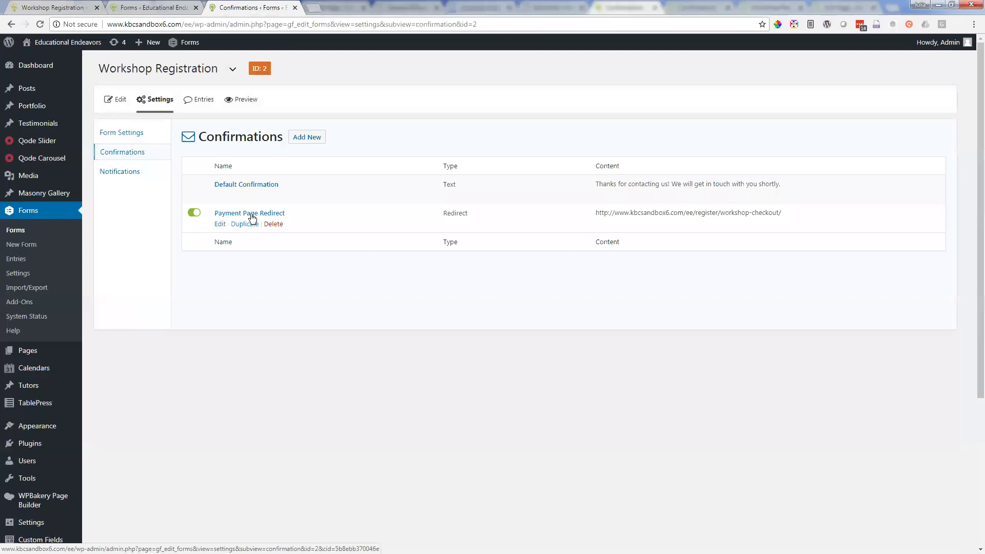
pyautogui.click(251, 216)
# Step: Select Ideal Student Workshop under Executive Functioning Workshops on the live Workshop Registration page
pyautogui.hotkey('ctrl', '1')
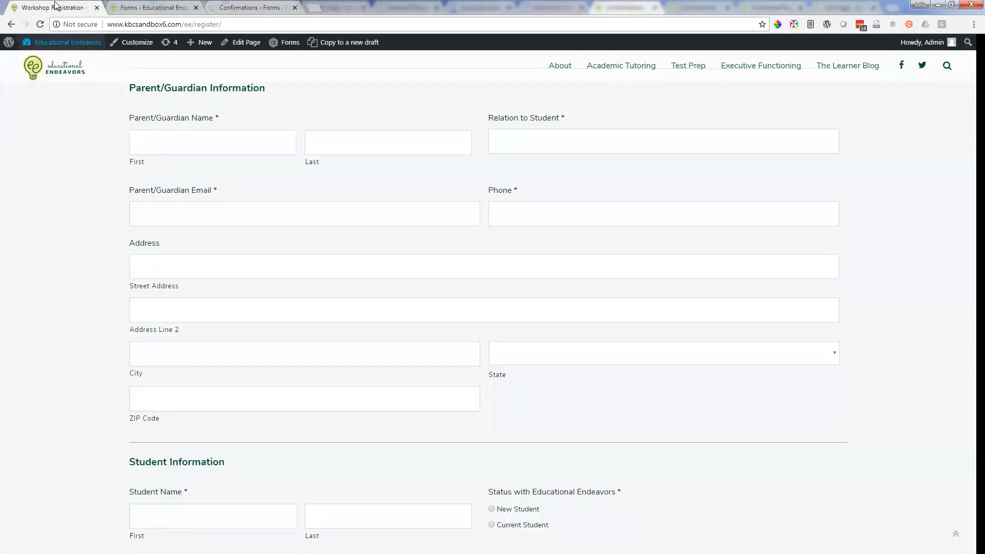
pyautogui.scroll(10, 316, 248)
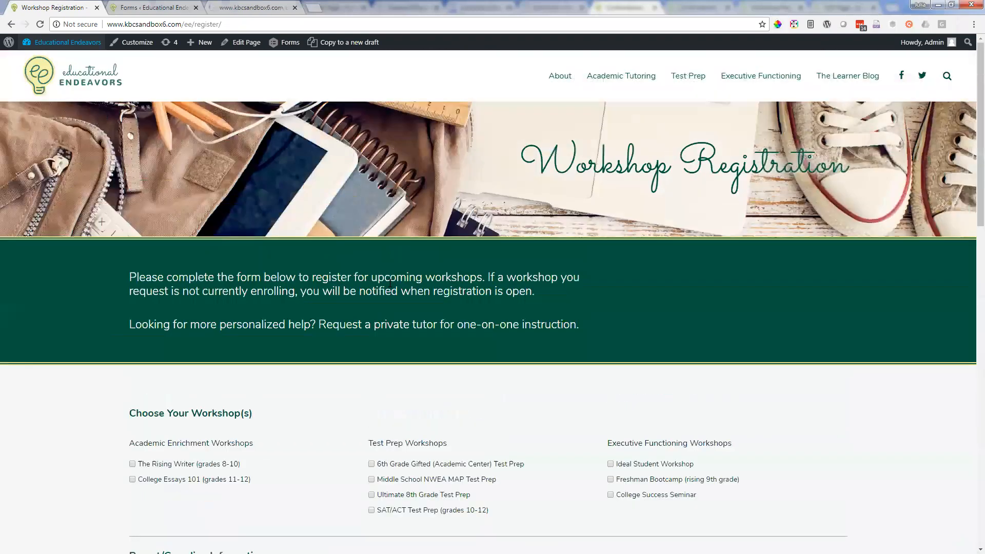
pyautogui.scroll(-6, 395, 292)
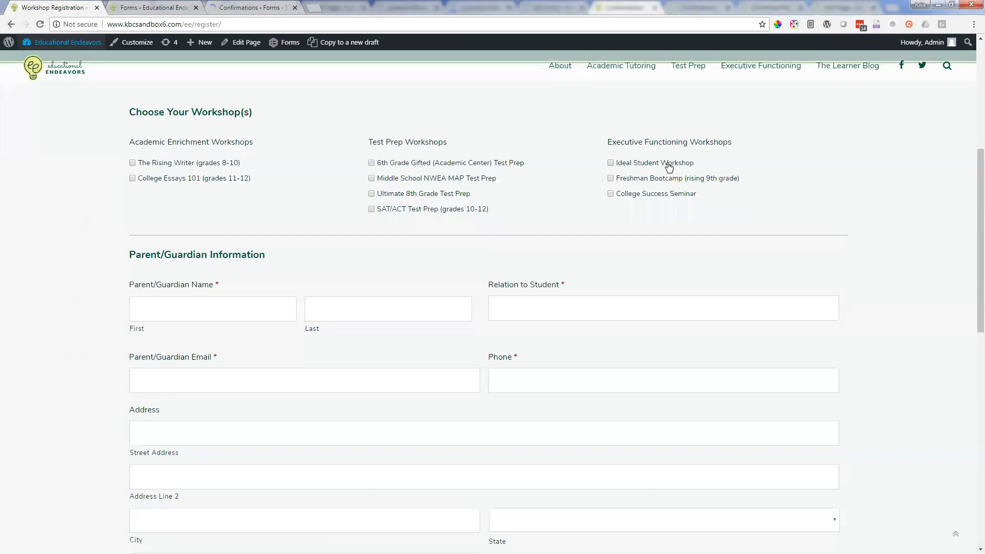
pyautogui.click(622, 163)
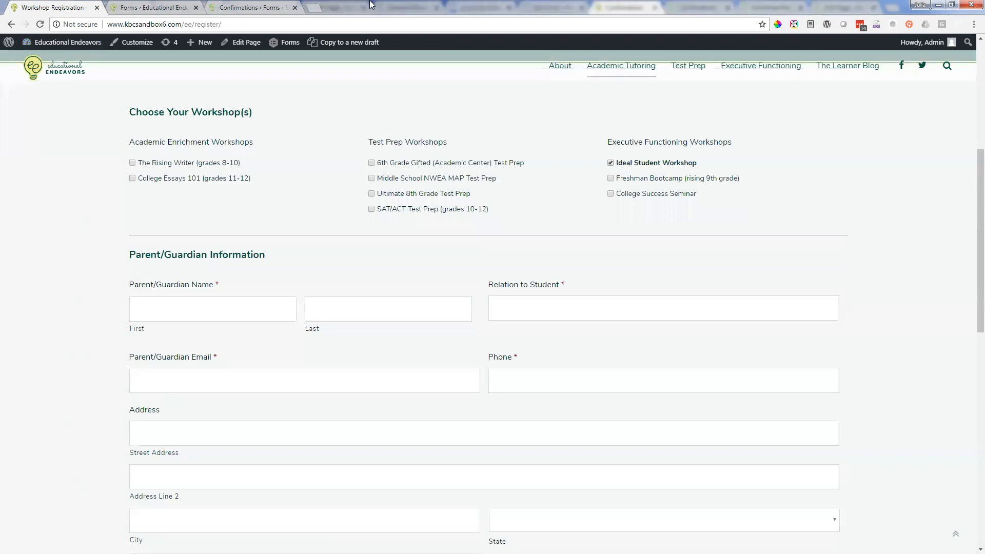
# Step: Open the Payment Page Redirect's redirect URL in a separate tab and examine the workshop checkout form
pyautogui.click(251, 8)
pyautogui.click(355, 190)
pyautogui.tripleClick(401, 190)
pyautogui.rightClick(396, 188)
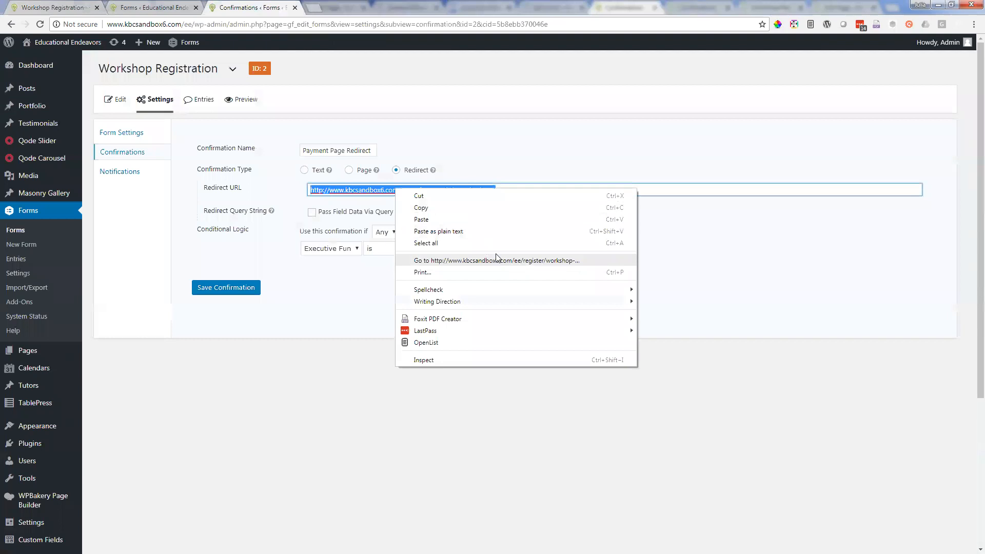
pyautogui.click(496, 261)
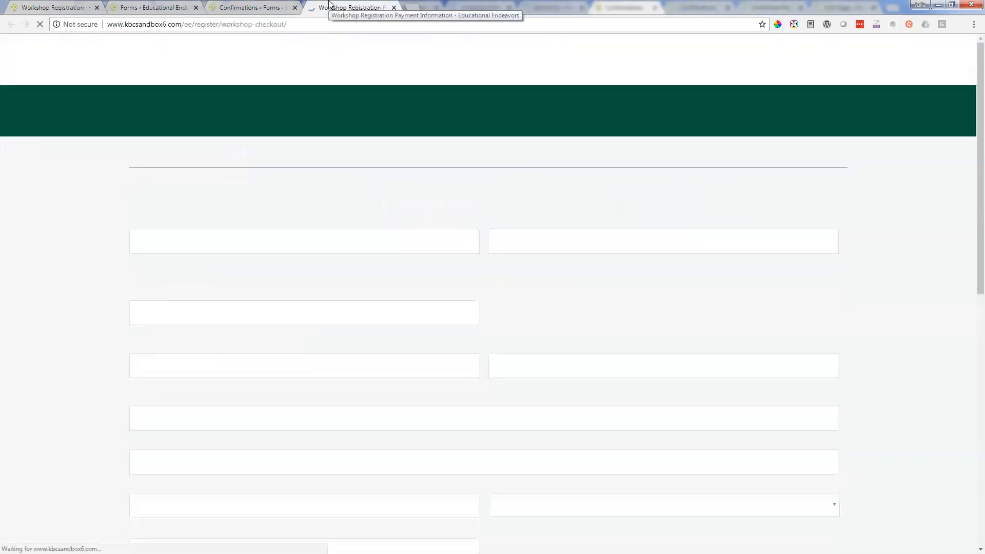
pyautogui.scroll(-1, 242, 204)
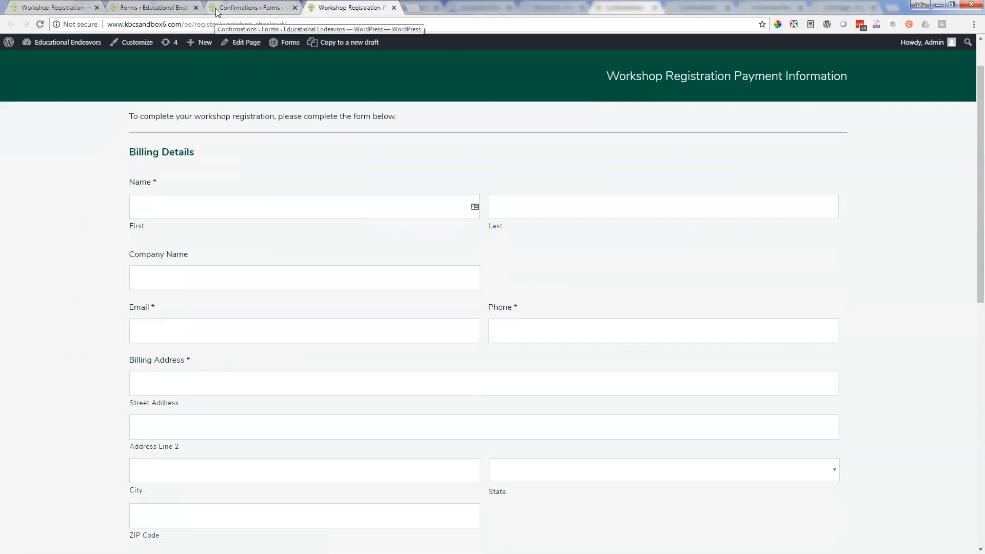
# Step: Compare the Payment Page Redirect's conditional logic with the workshop choices on the live page and the payment page
pyautogui.click(258, 6)
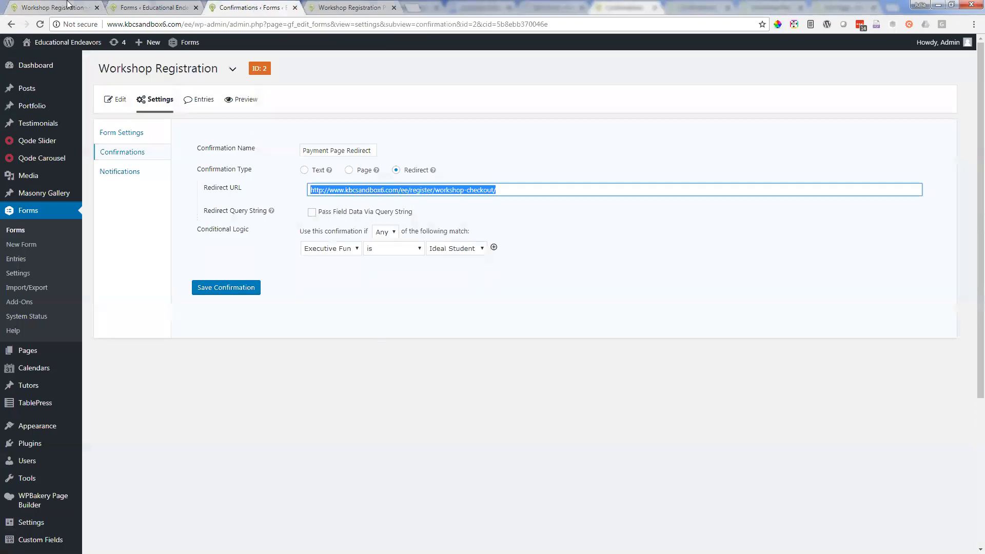
pyautogui.click(67, 6)
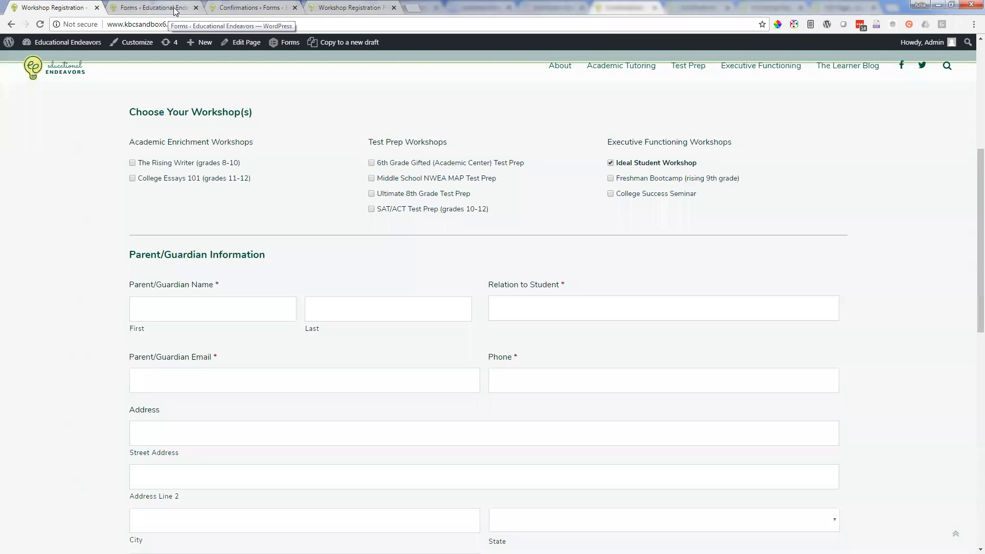
pyautogui.click(272, 7)
pyautogui.moveTo(144, 96)
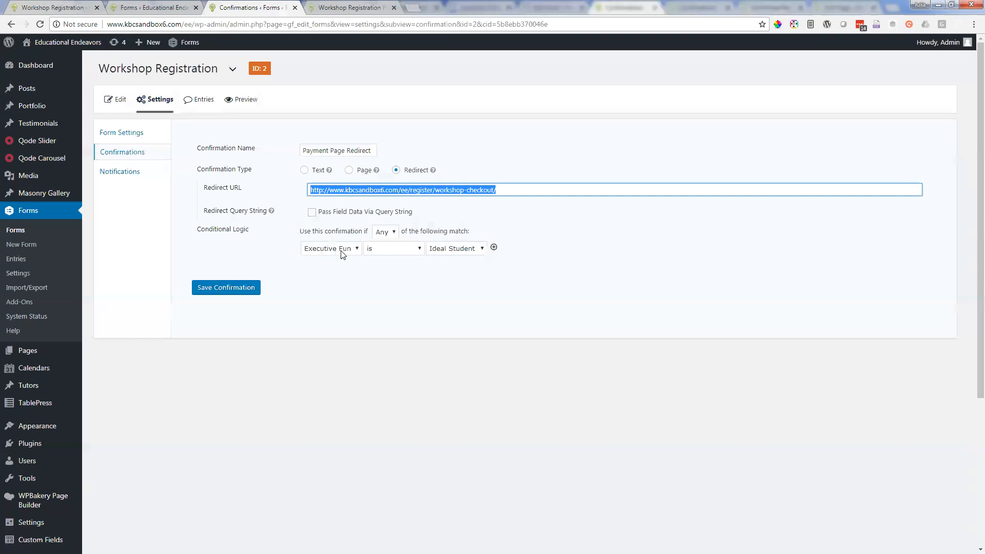
pyautogui.click(359, 6)
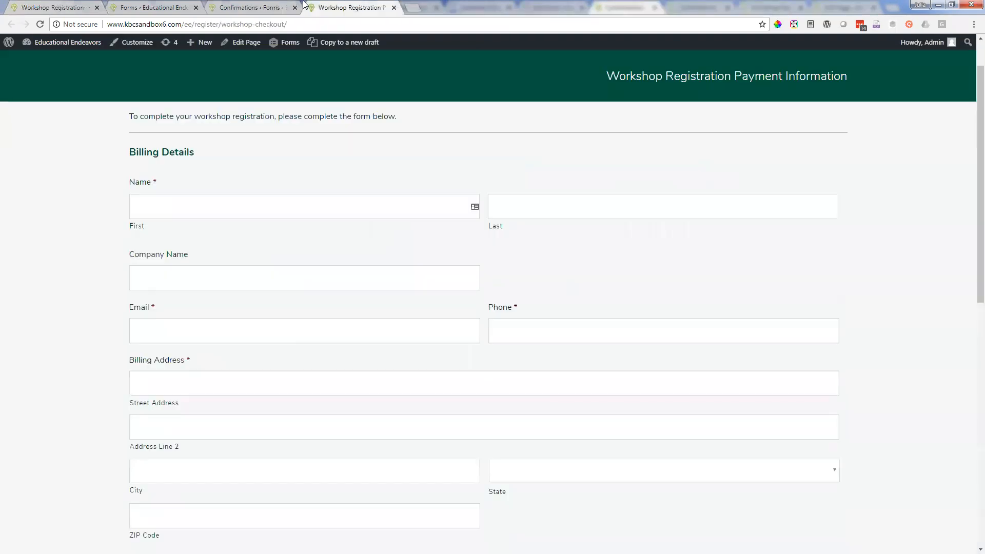
pyautogui.click(154, 7)
pyautogui.click(91, 6)
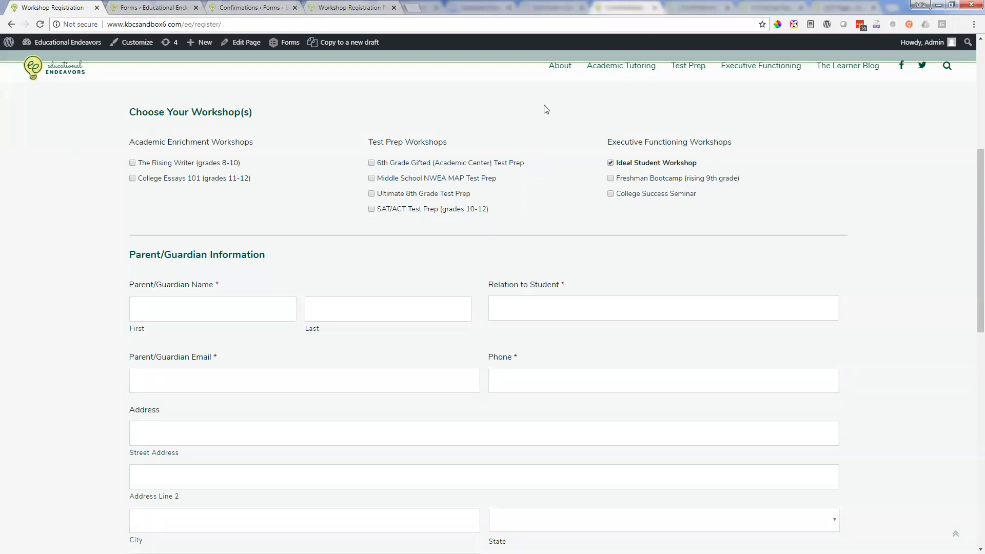
# Step: Place the Confirmations tab beside the live registration tab and add a second conditional logic rule to Payment Page Redirect
pyautogui.moveTo(246, 5); pyautogui.dragTo(149, 9)
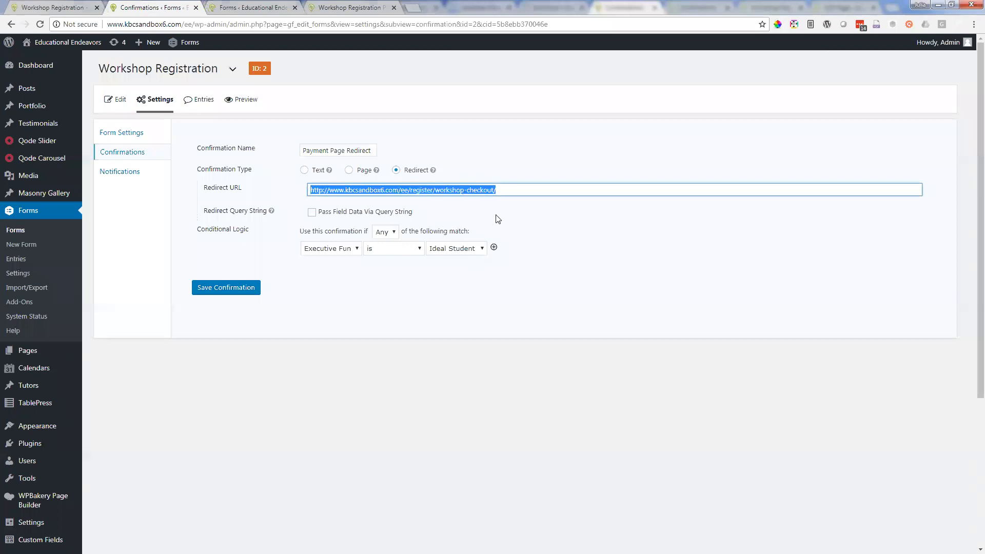
pyautogui.click(494, 248)
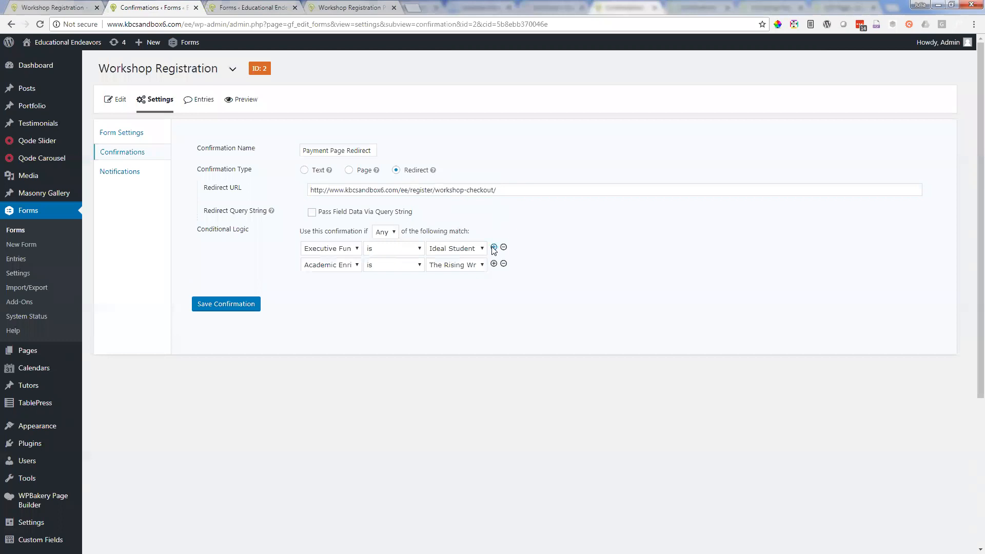
pyautogui.click(276, 5)
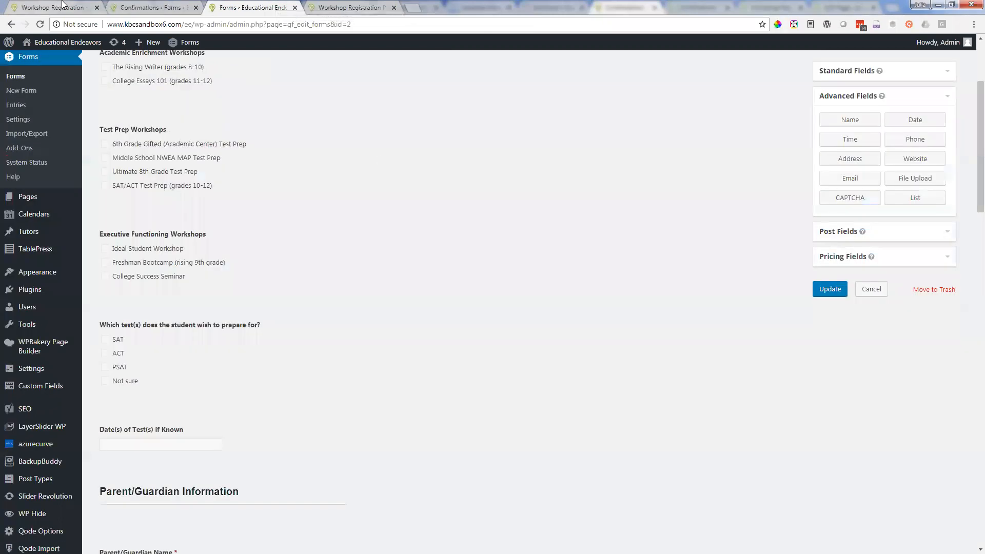
pyautogui.click(60, 7)
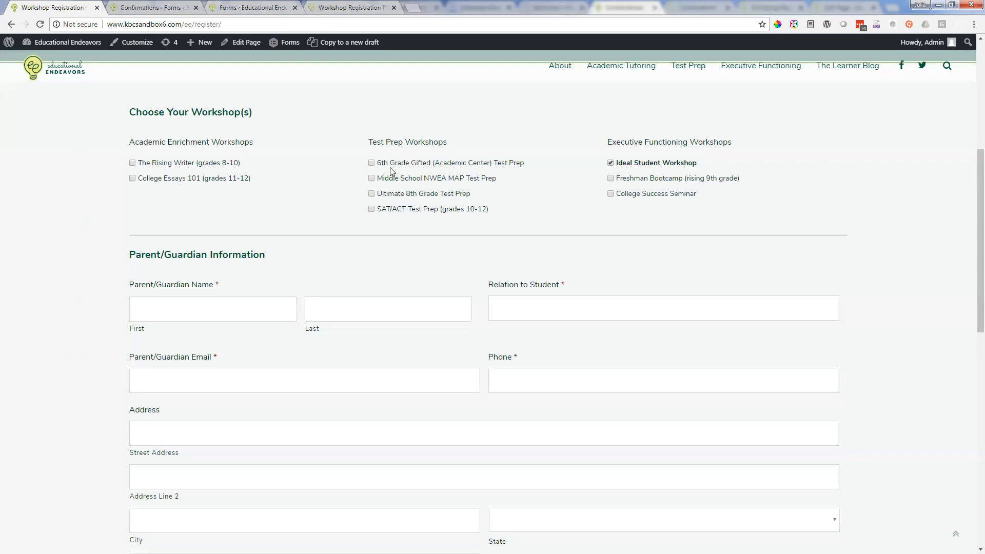
pyautogui.click(147, 7)
pyautogui.click(339, 264)
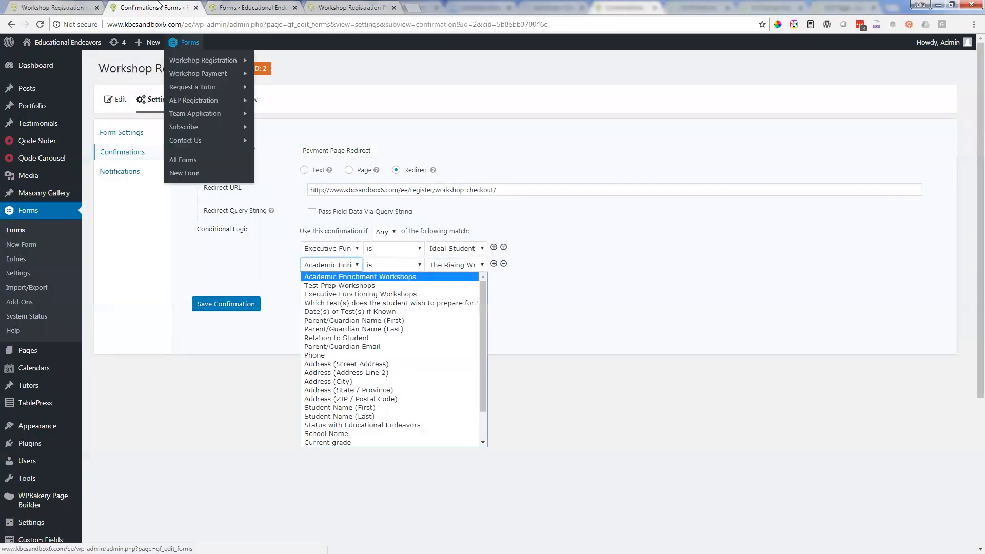
pyautogui.click(72, 7)
pyautogui.click(160, 4)
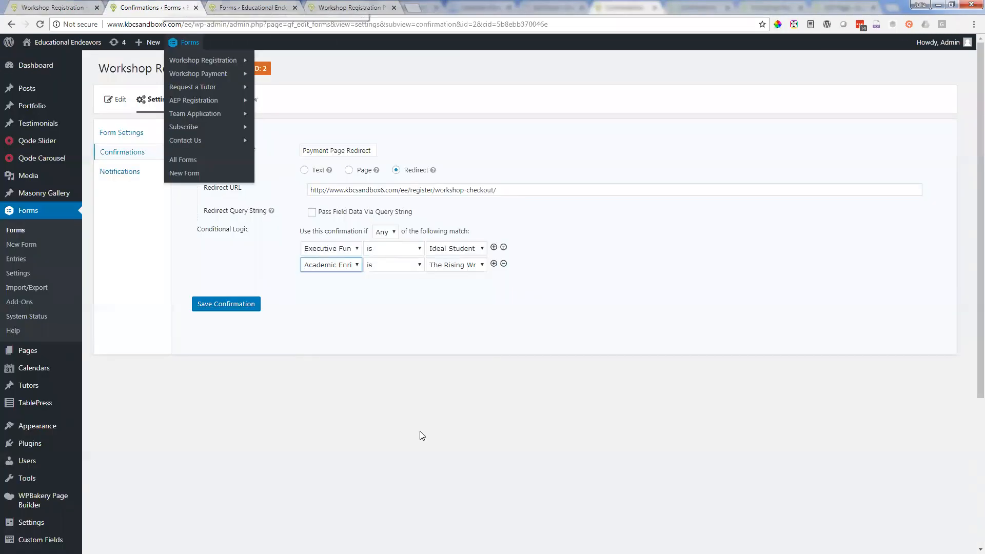
# Step: Set the second rule to Test Prep Workshops is Ultimate 8th Grade Test Prep, and save the confirmation
pyautogui.click(328, 264)
pyautogui.scroll(-2, 407, 398)
pyautogui.scroll(2, 407, 399)
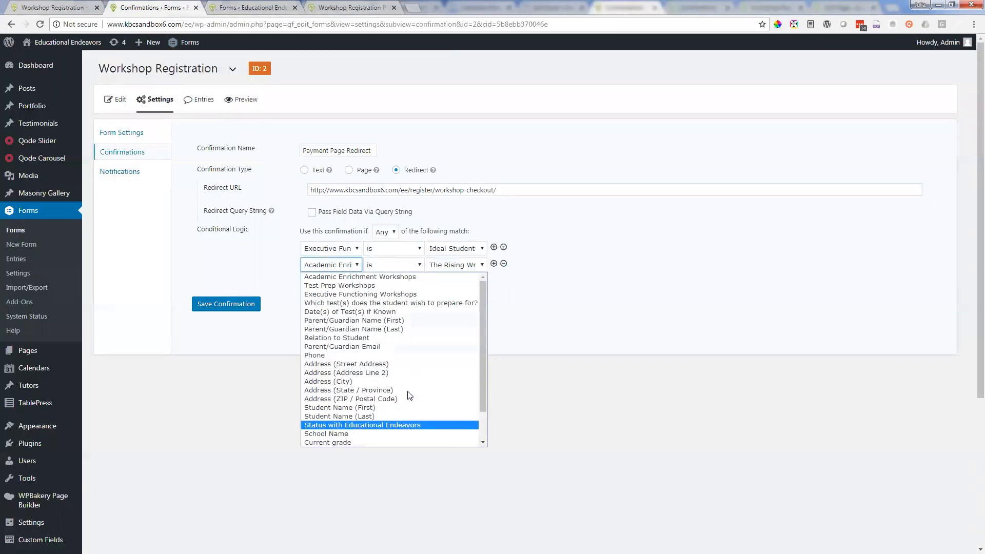
pyautogui.click(378, 286)
pyautogui.click(454, 265)
pyautogui.click(472, 294)
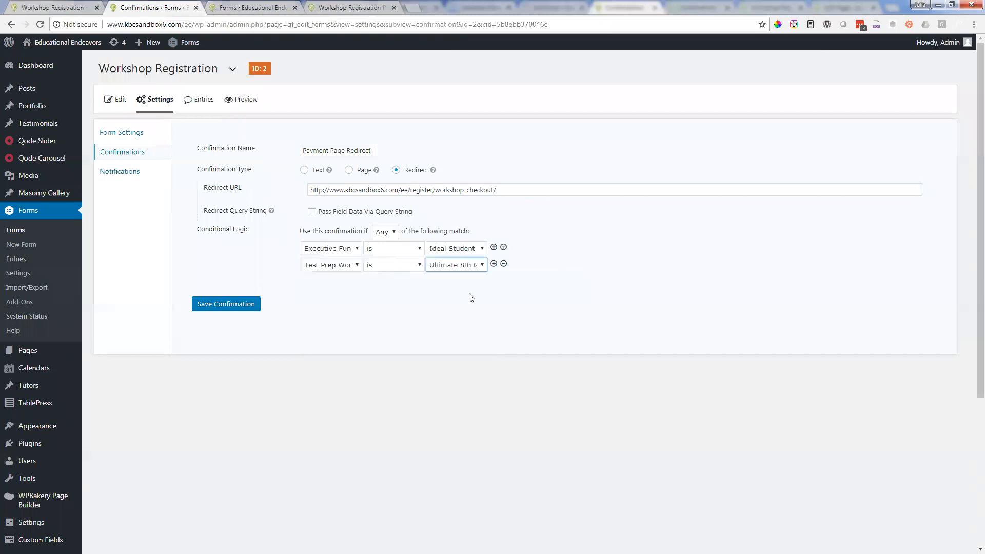
pyautogui.click(246, 310)
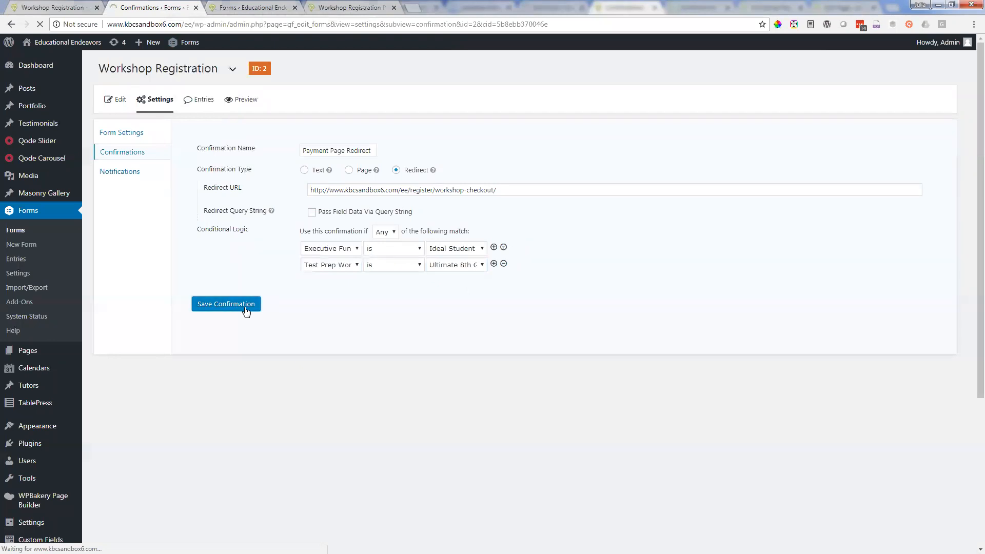
# Step: Select Ultimate 8th Grade Test Prep under Test Prep Workshops on the live Workshop Registration page
pyautogui.hotkey('ctrl', 'shift', 'Tab')
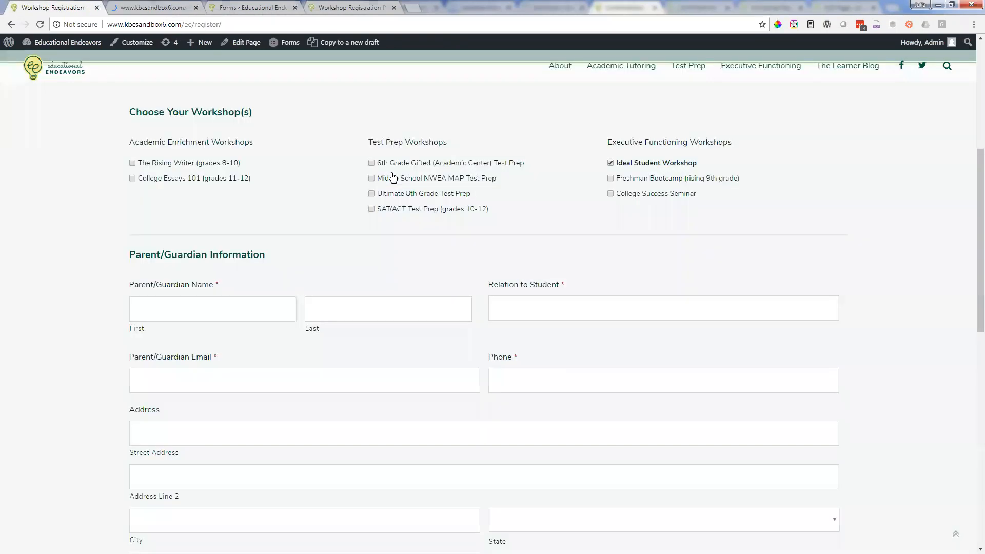
pyautogui.click(371, 194)
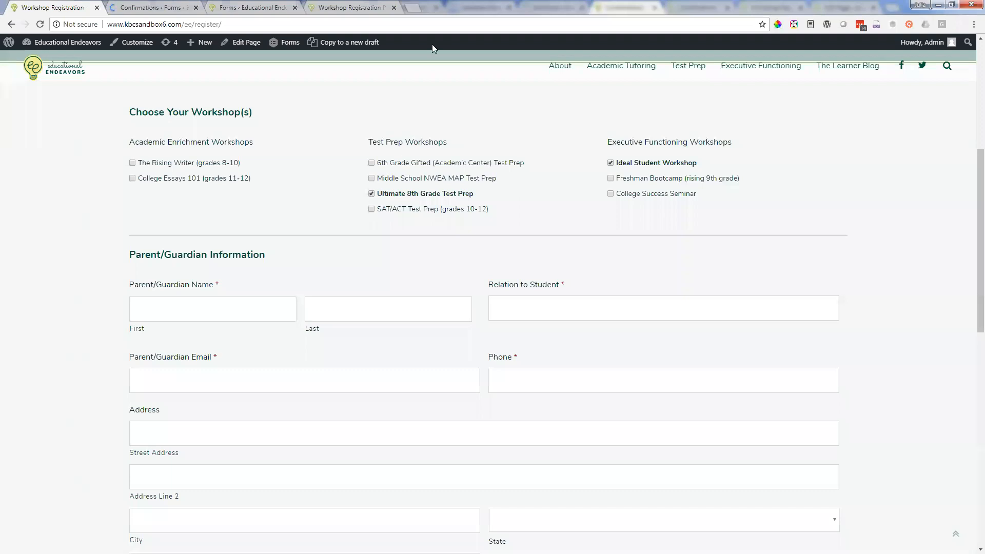
# Step: Review the workshop payment page alongside the workshops chosen on the live registration page and the Payment Page Redirect rules
pyautogui.click(321, 6)
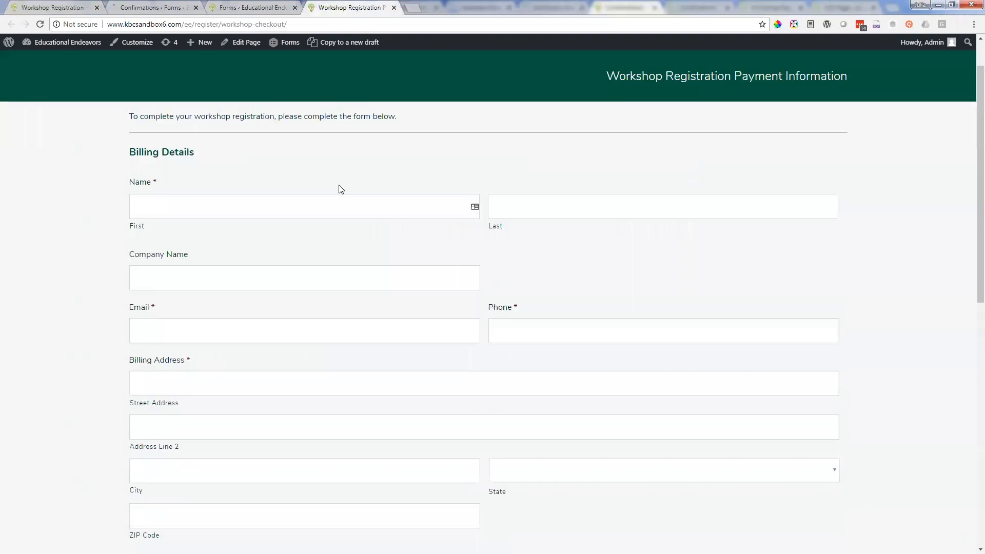
pyautogui.scroll(1, 338, 180)
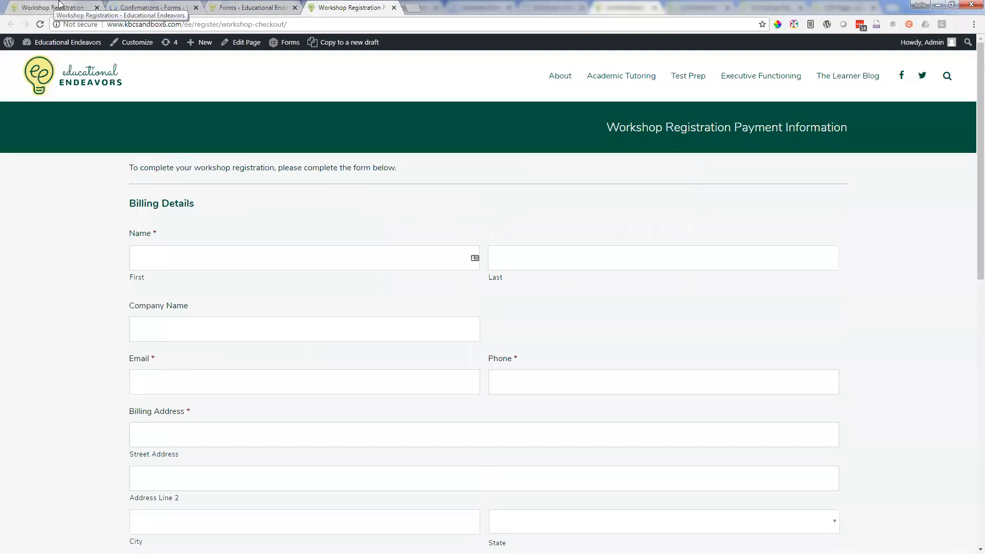
pyautogui.click(65, 5)
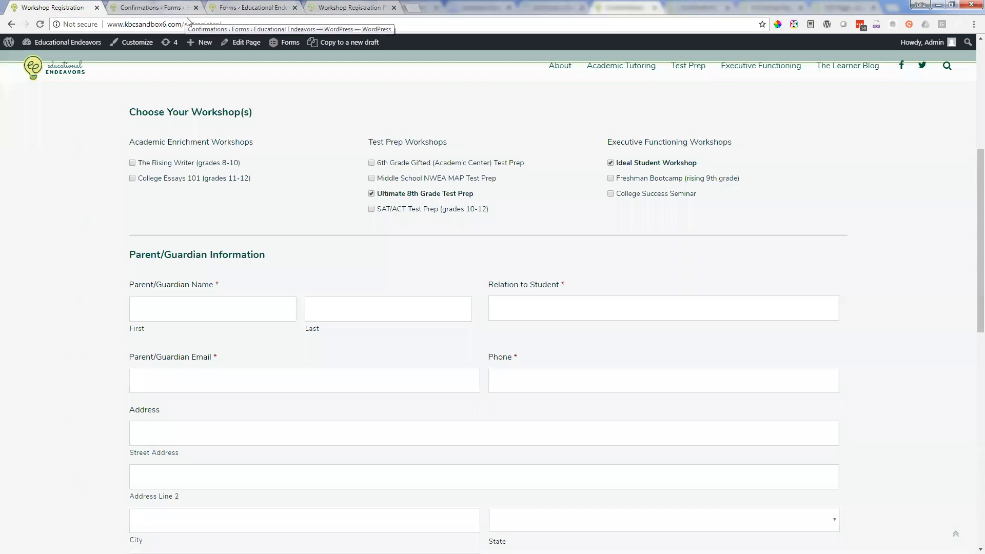
pyautogui.click(157, 6)
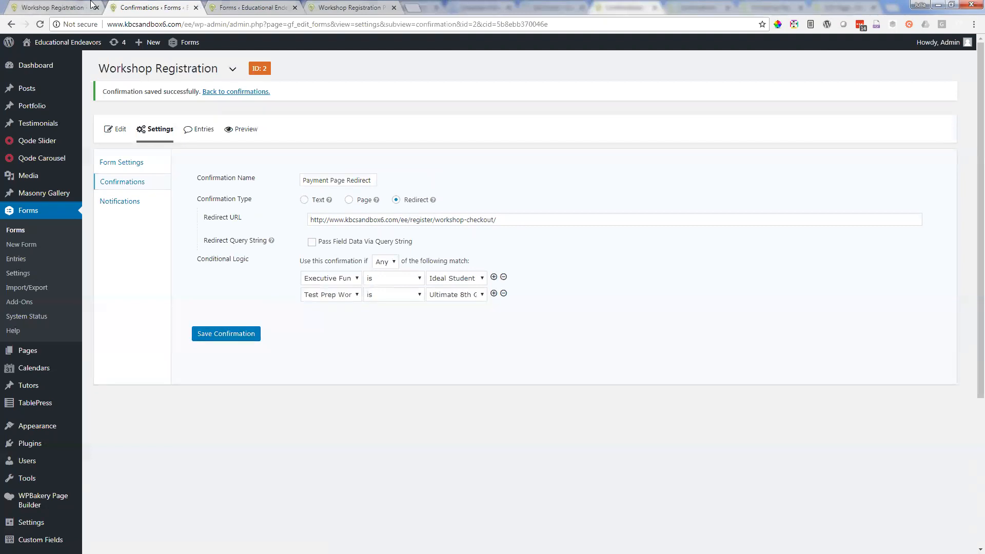
pyautogui.click(63, 4)
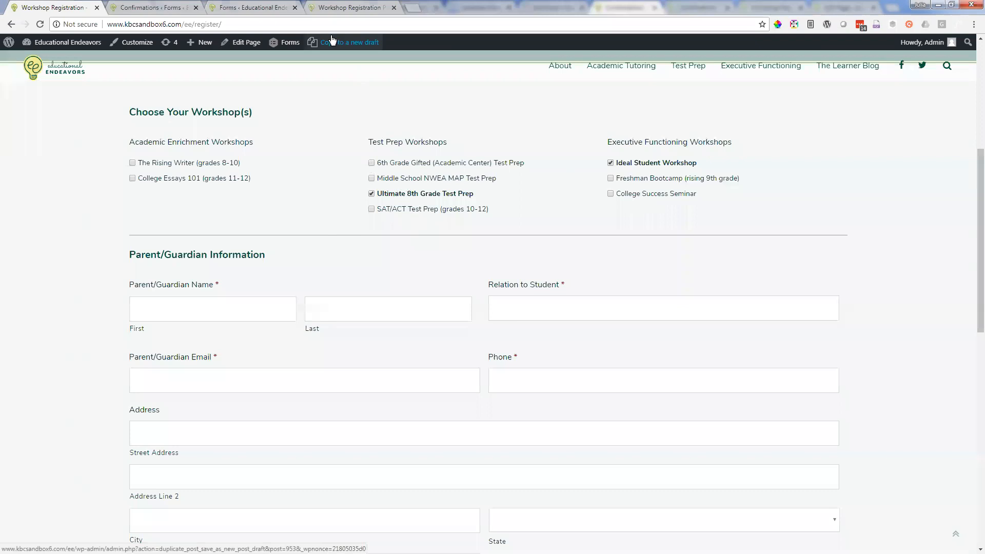
# Step: Remove the Ideal Student Workshop rule from Payment Page Redirect's conditional logic and save the confirmation
pyautogui.click(151, 7)
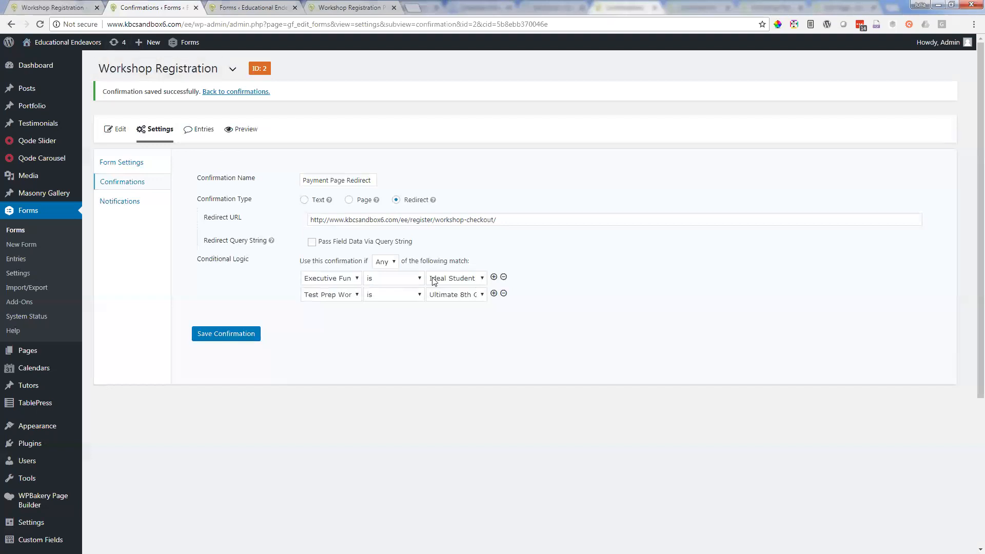
pyautogui.click(503, 278)
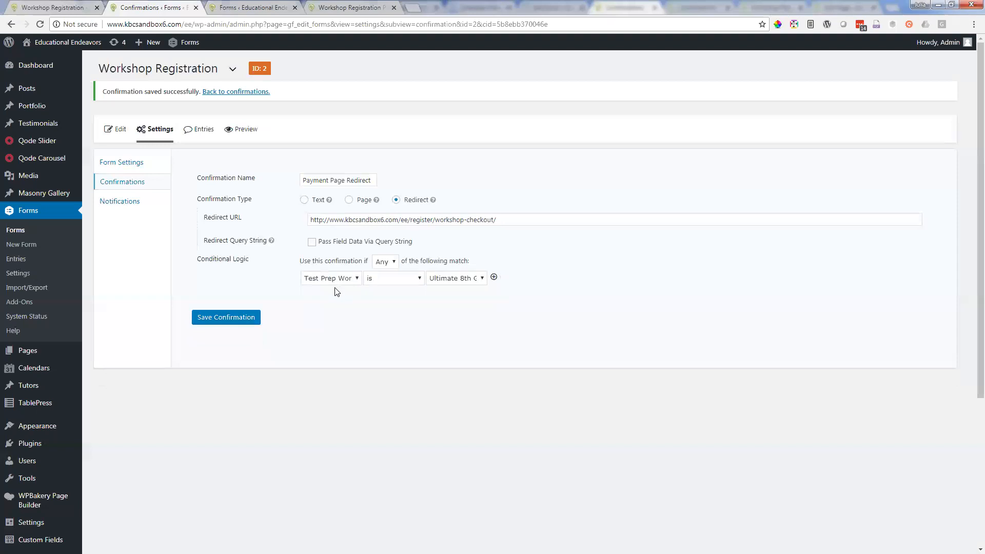
pyautogui.click(239, 317)
# Step: View the workshop payment page, and examine the message text of the Workshop Registration form's Default Confirmation
pyautogui.moveTo(152, 125)
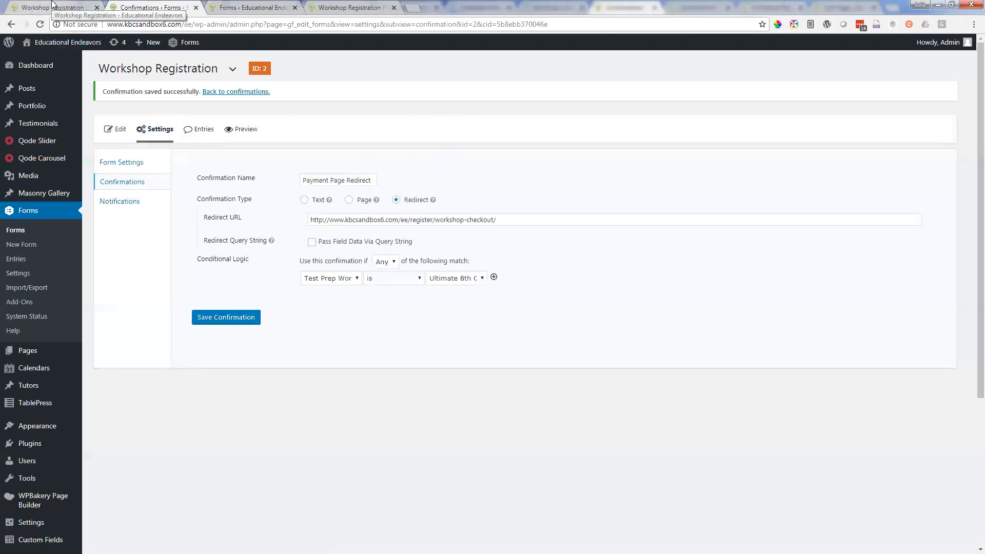
pyautogui.click(323, 7)
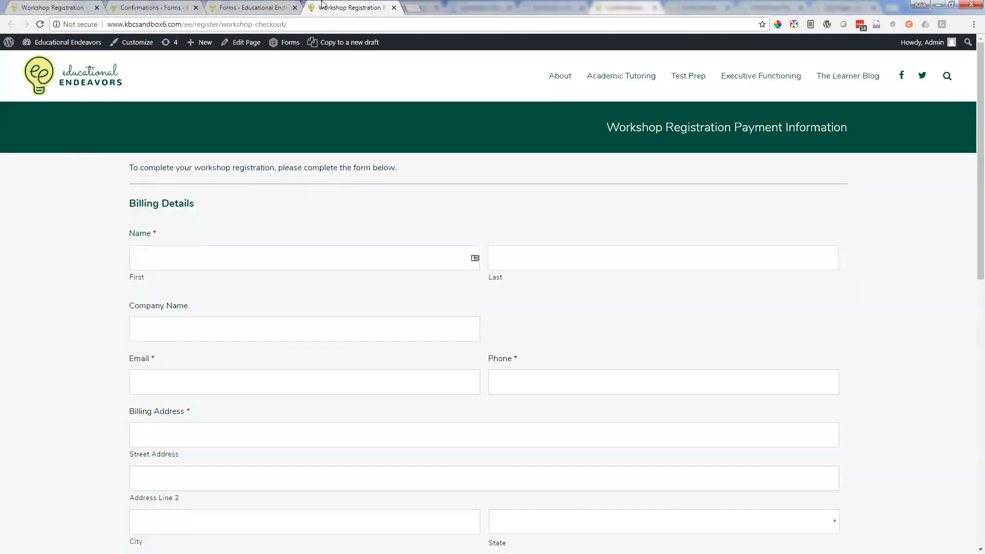
pyautogui.click(143, 7)
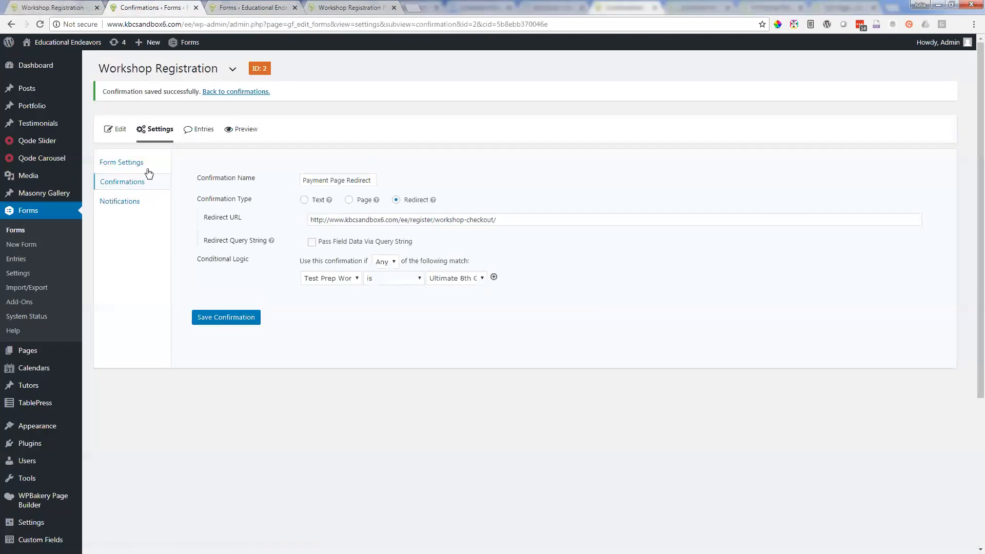
pyautogui.click(124, 185)
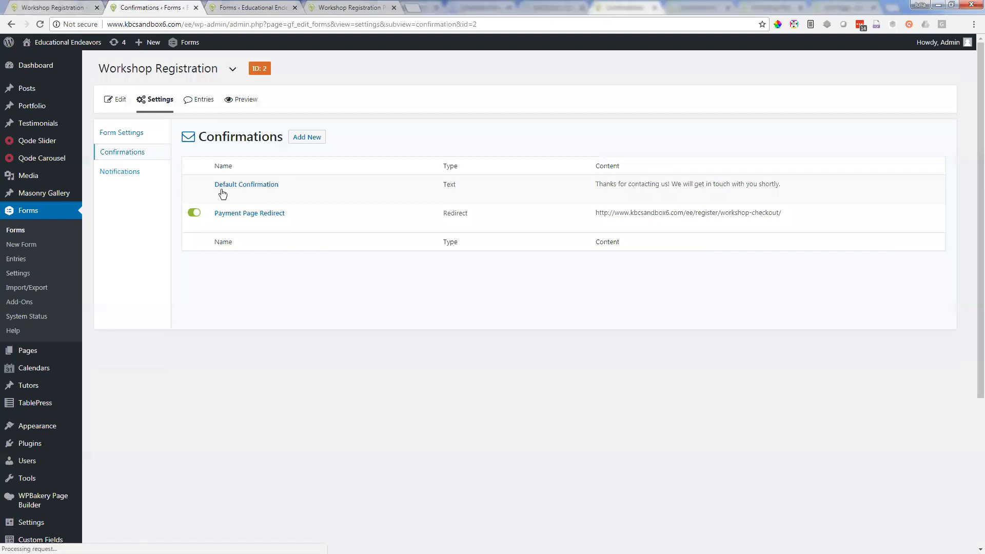
pyautogui.click(235, 185)
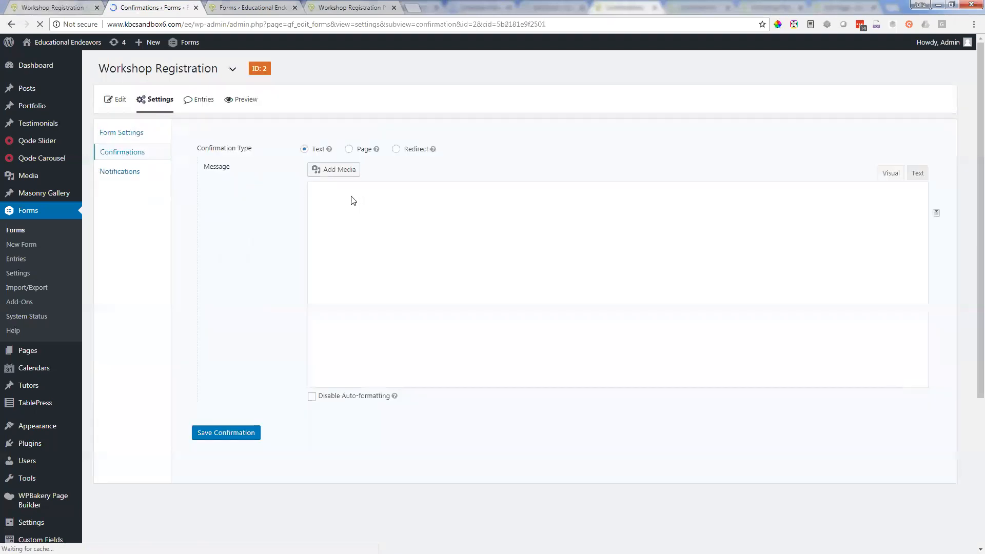
pyautogui.tripleClick(373, 236)
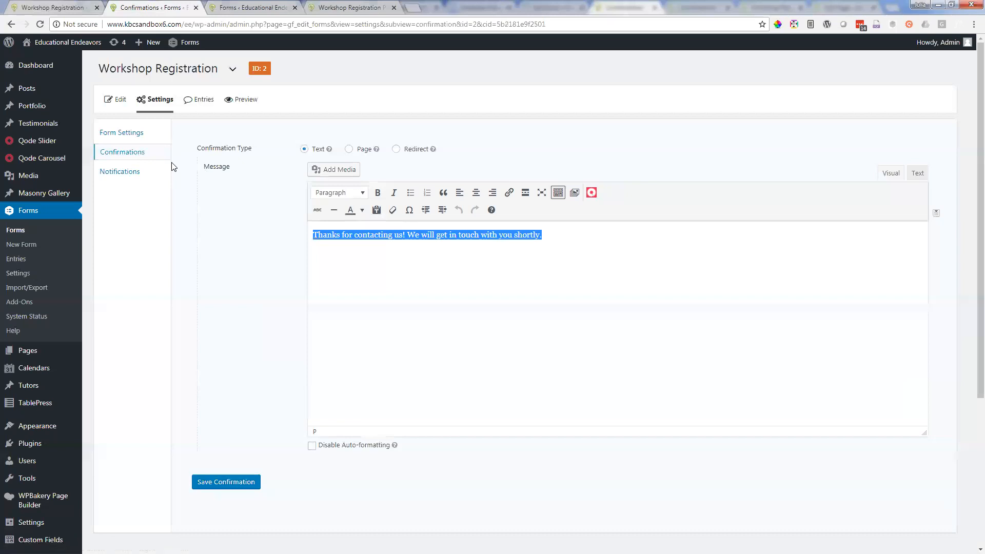
# Step: Compare the Workshop Registration form's notifications list with its confirmations list
pyautogui.click(129, 174)
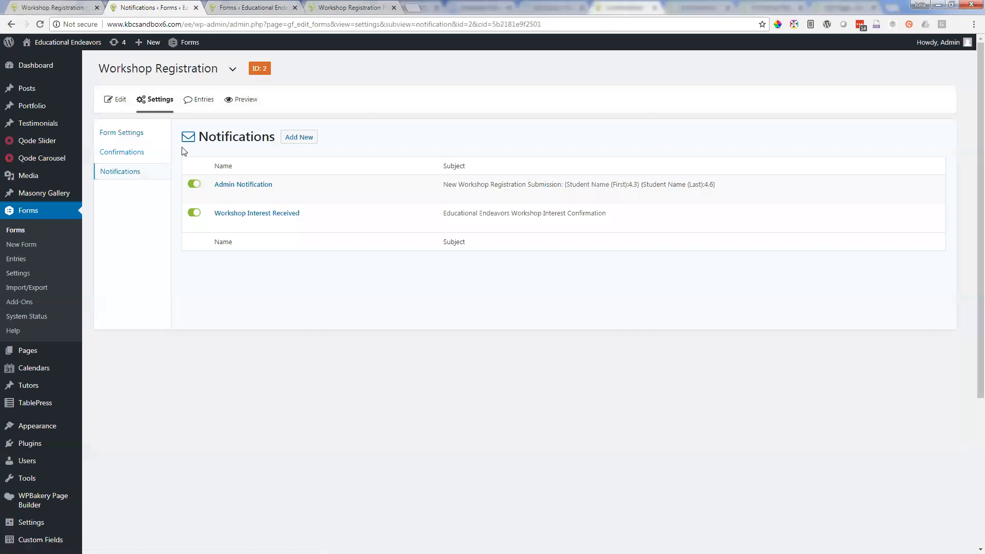
pyautogui.click(127, 156)
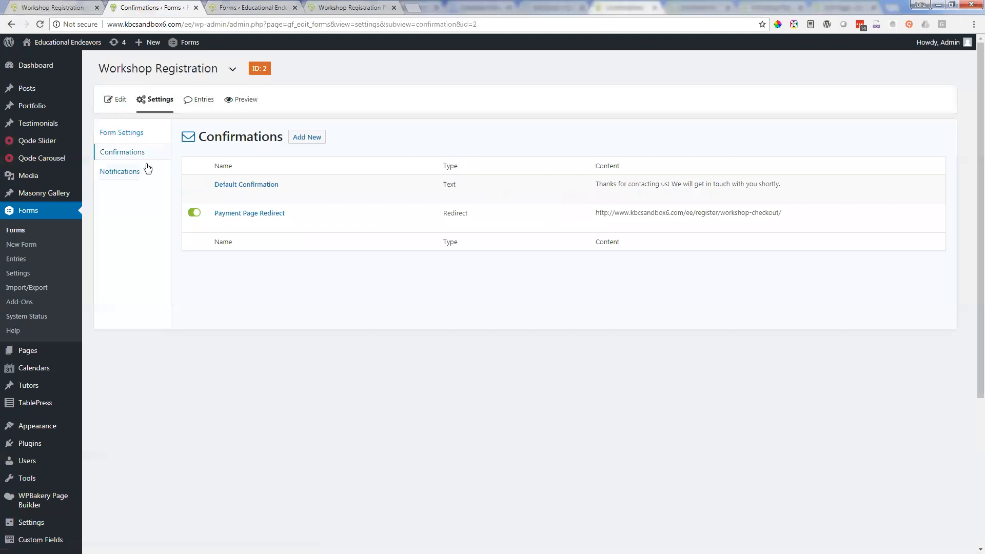
pyautogui.moveTo(222, 198)
pyautogui.click(131, 173)
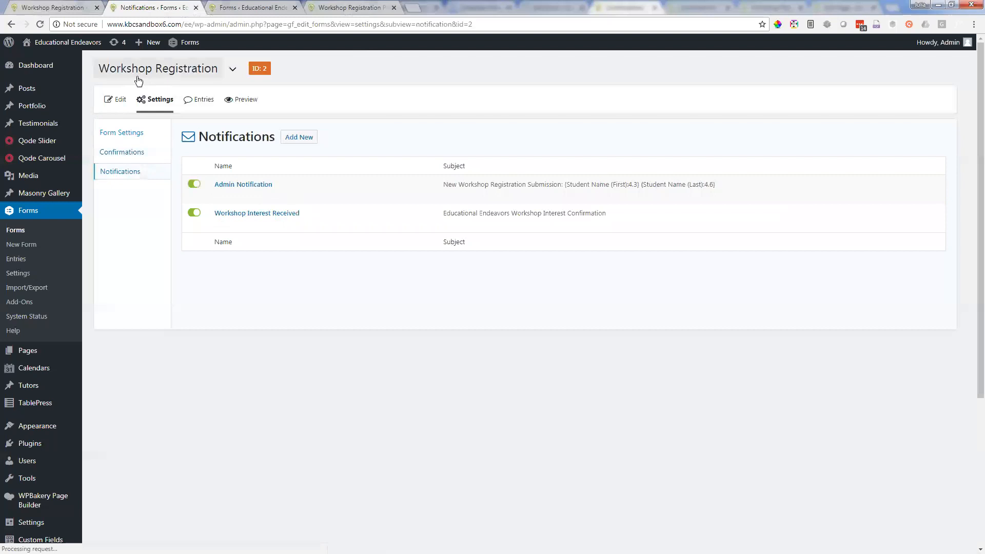
# Step: Open the Workshop Interest Received notification and read through the body of its message
pyautogui.moveTo(277, 220)
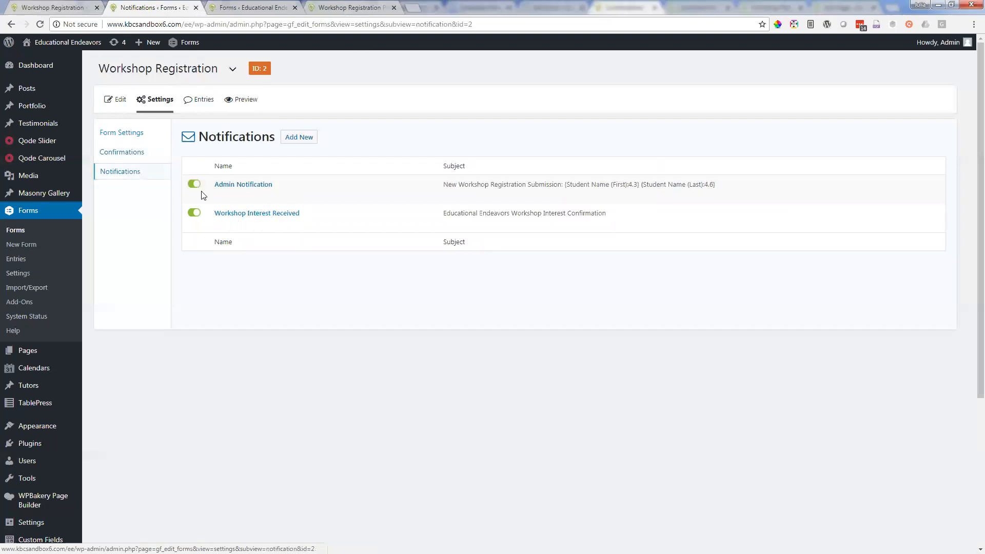
pyautogui.click(262, 213)
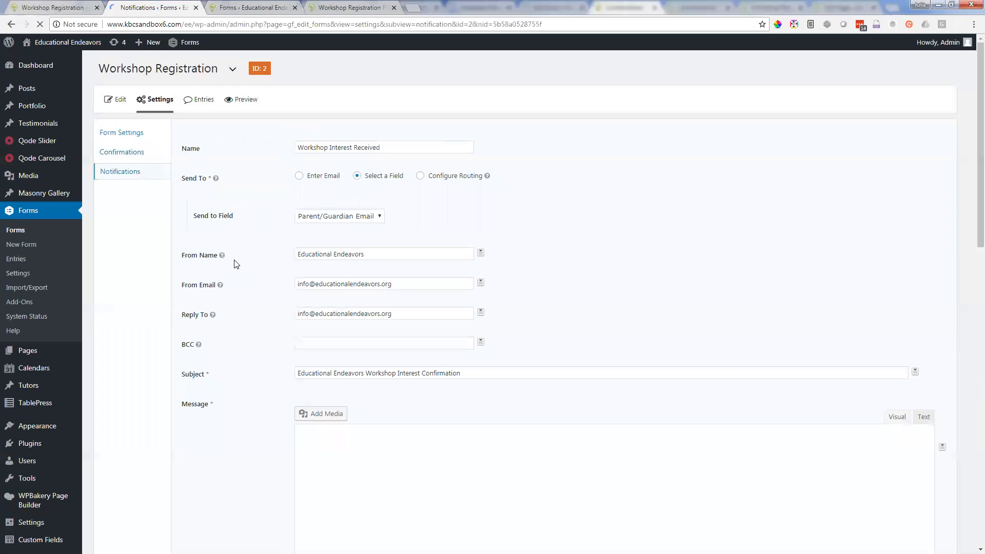
pyautogui.scroll(-2, 387, 384)
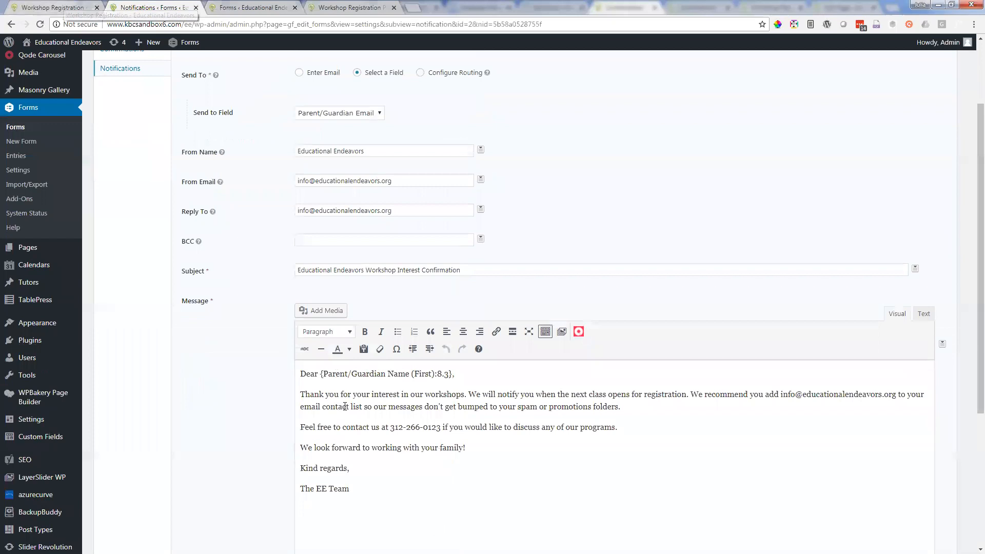
pyautogui.moveTo(305, 394); pyautogui.dragTo(547, 431)
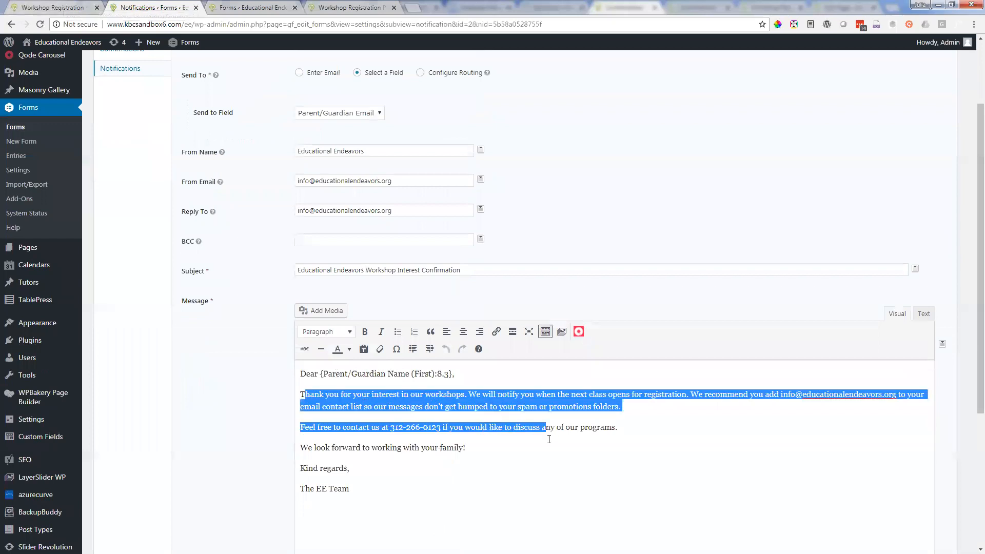
# Step: Try out the Student Name (First) merge tag after "We look forward to working with your family!" in the message, and delete it again
pyautogui.click(550, 444)
pyautogui.scroll(-1, 565, 421)
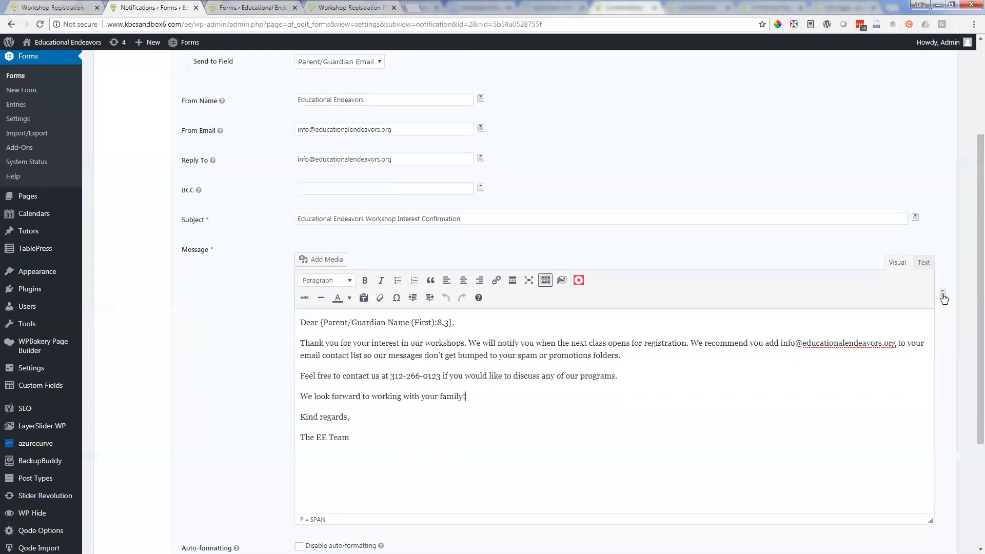
pyautogui.click(943, 294)
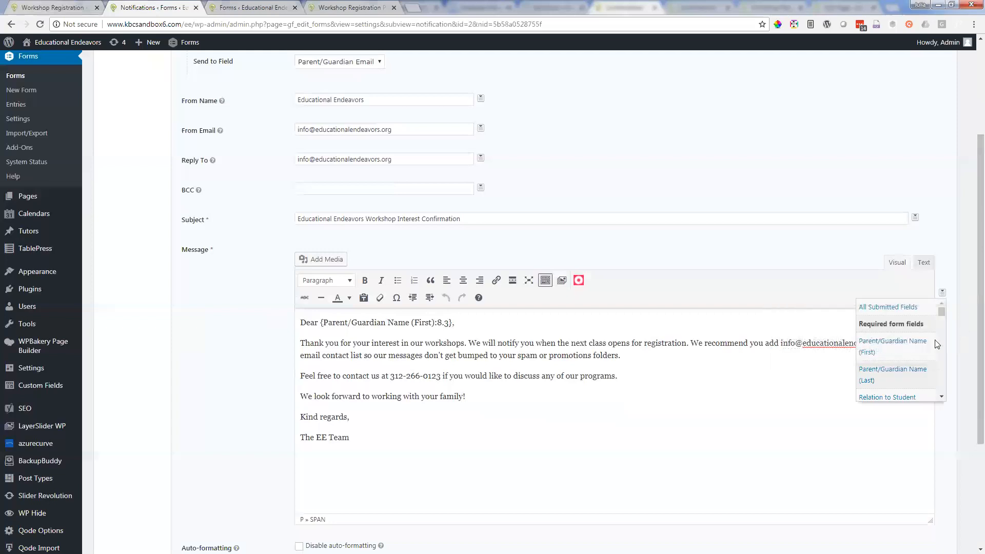
pyautogui.scroll(-3, 929, 348)
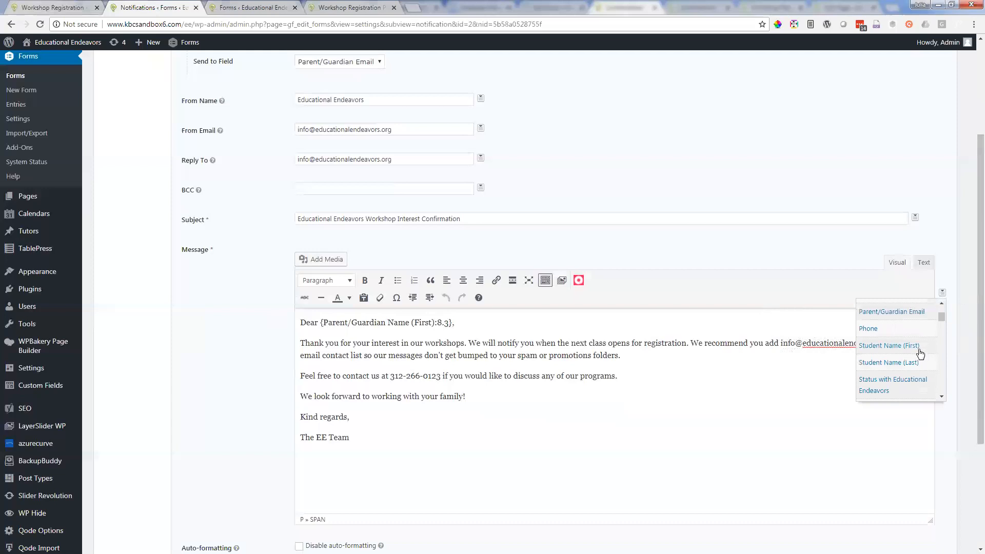
pyautogui.click(918, 348)
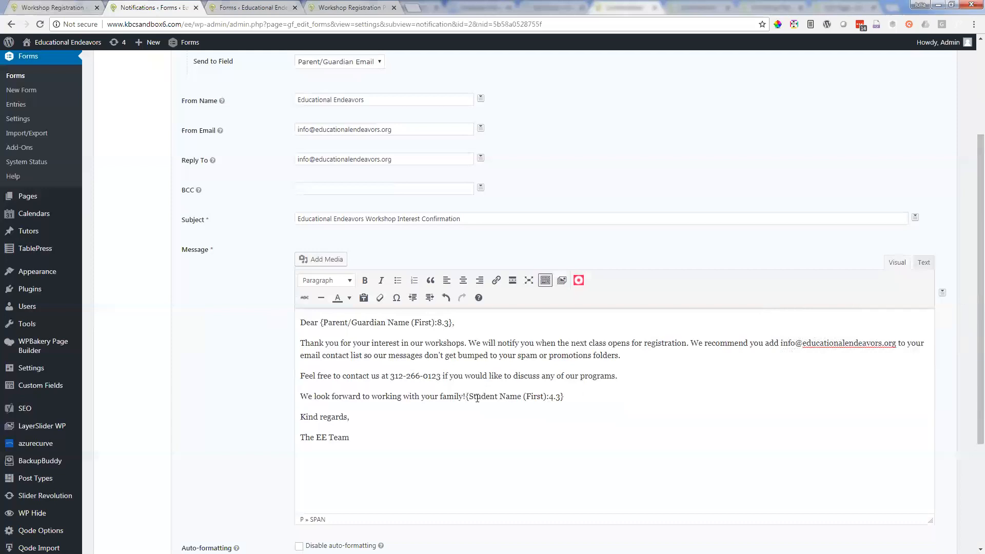
pyautogui.moveTo(467, 396); pyautogui.dragTo(577, 397)
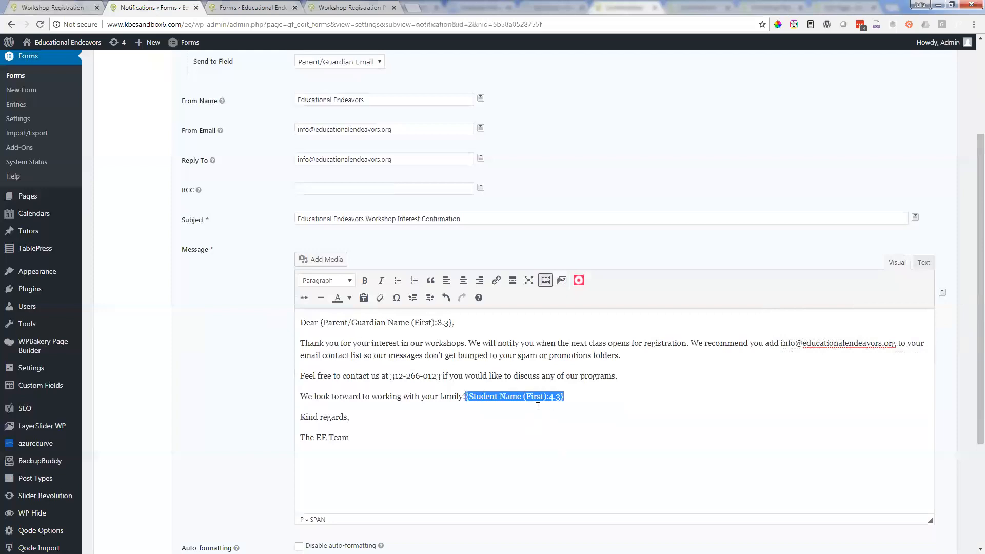
pyautogui.press('BackSpace')
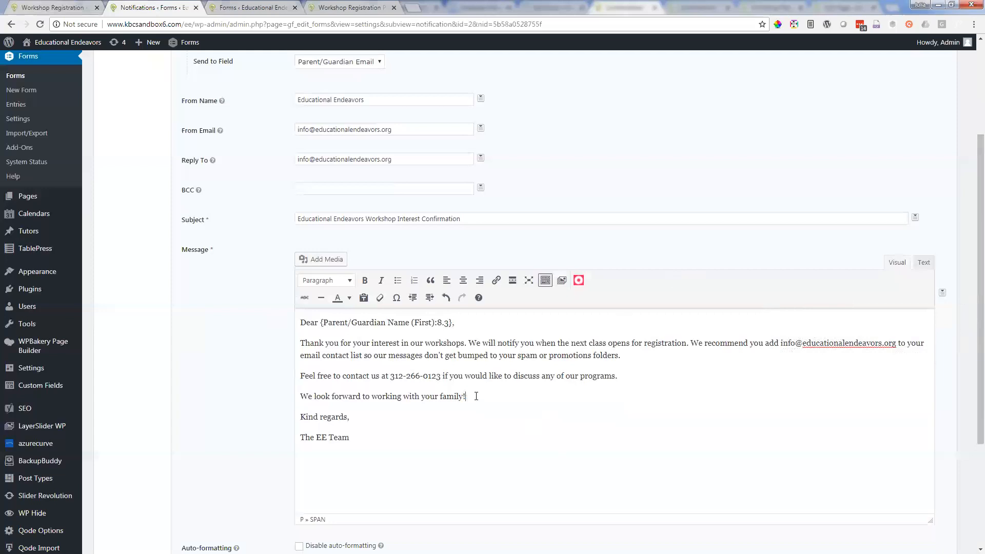
# Step: Open the Workshop Registration form's confirmations in a separate browser tab, keeping the Workshop Interest Received notification open
pyautogui.scroll(2, 476, 397)
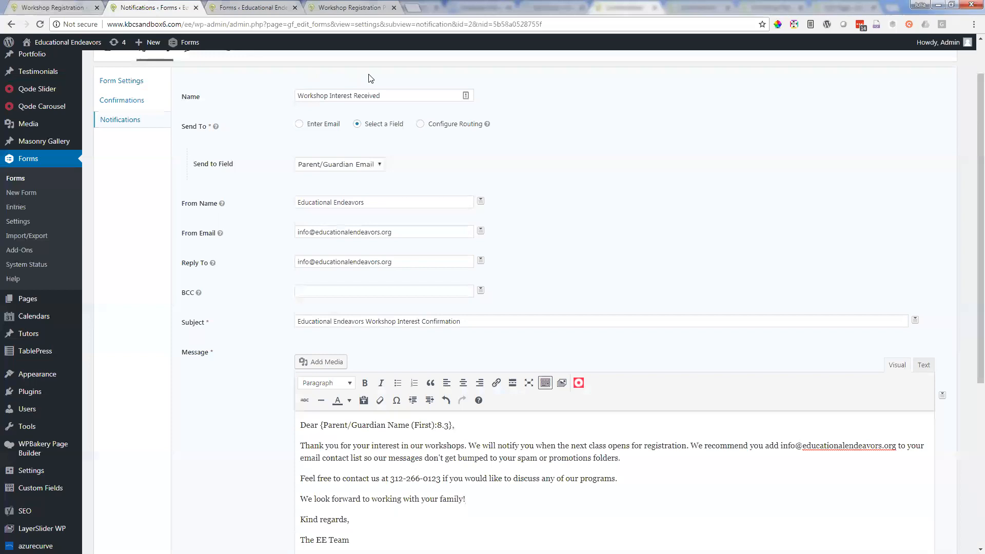
pyautogui.click(268, 7)
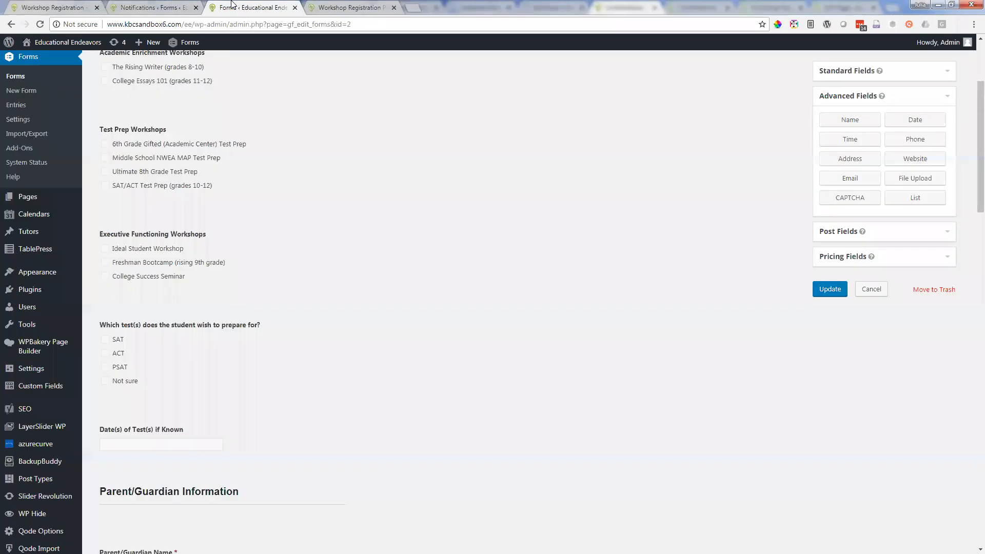
pyautogui.click(184, 6)
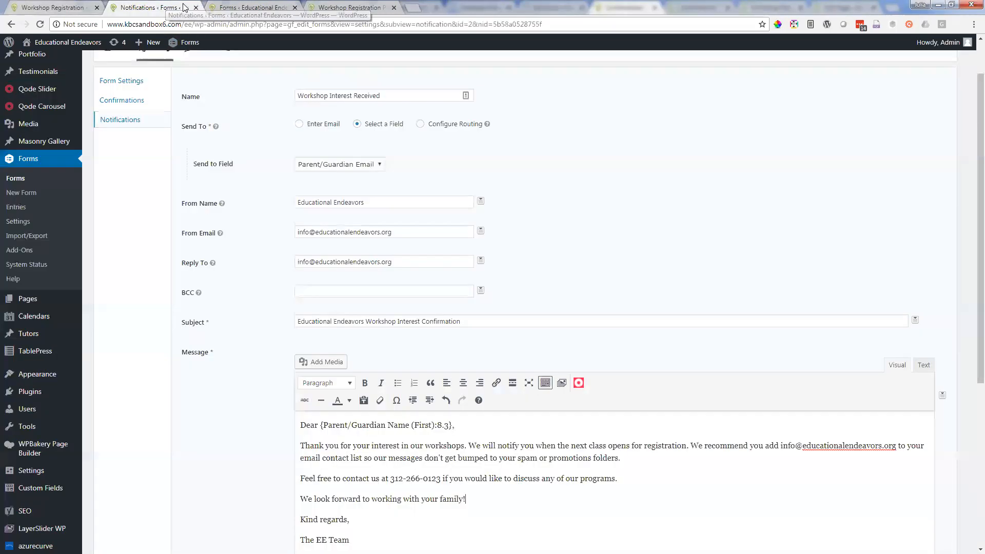
pyautogui.rightClick(112, 100)
pyautogui.click(154, 93)
pyautogui.click(221, 6)
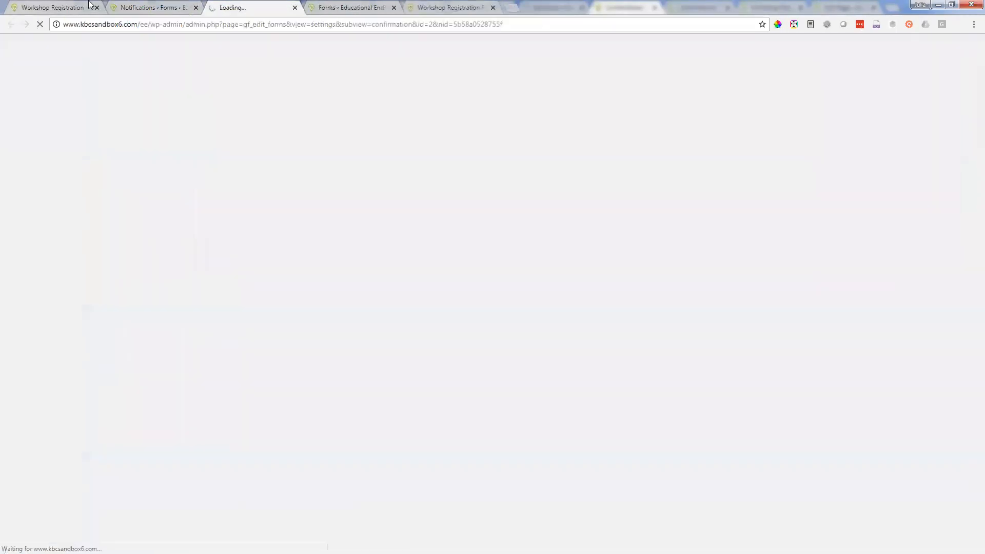
# Step: Review the live registration page, the payment page and the confirmations list, and bring up the form's notifications list
pyautogui.hotkey('ctrl', '1')
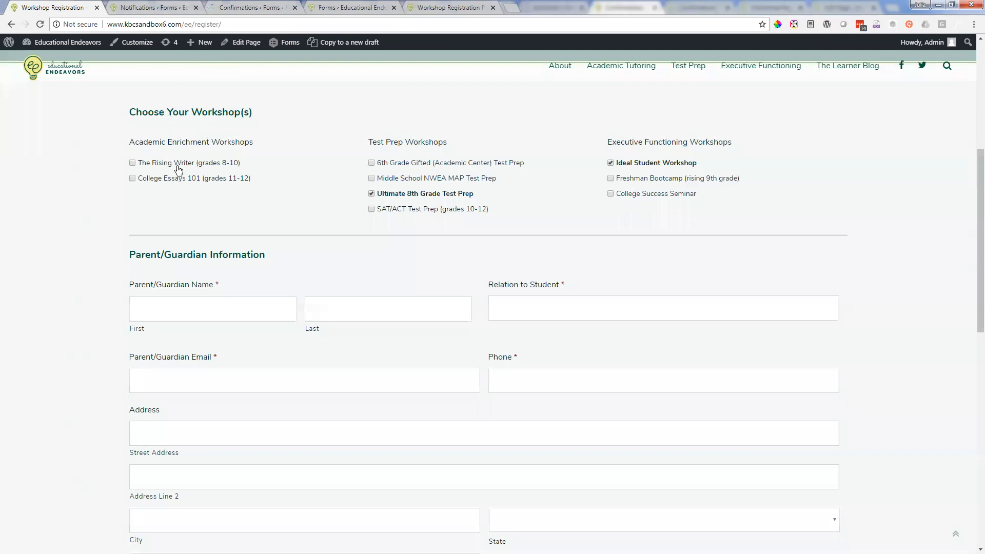
pyautogui.click(472, 4)
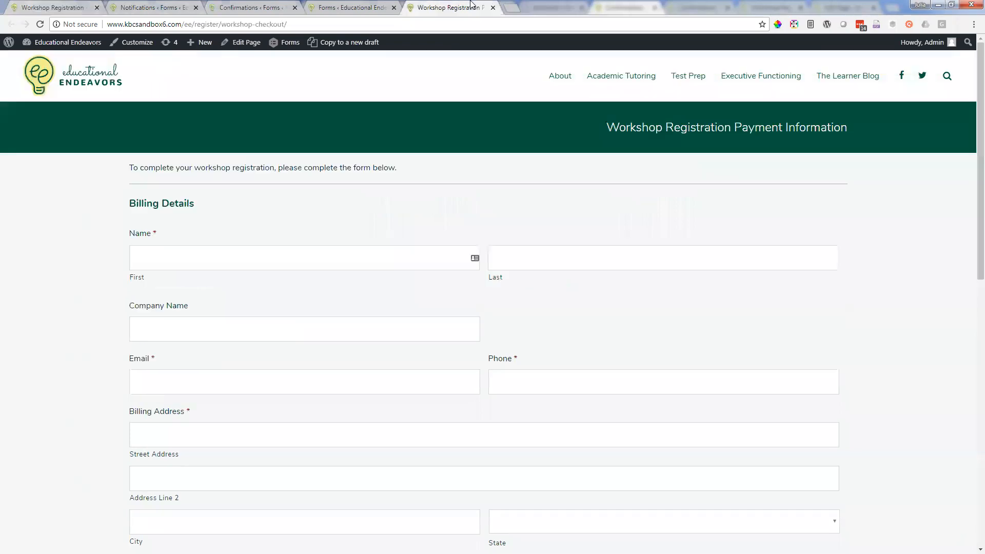
pyautogui.click(242, 5)
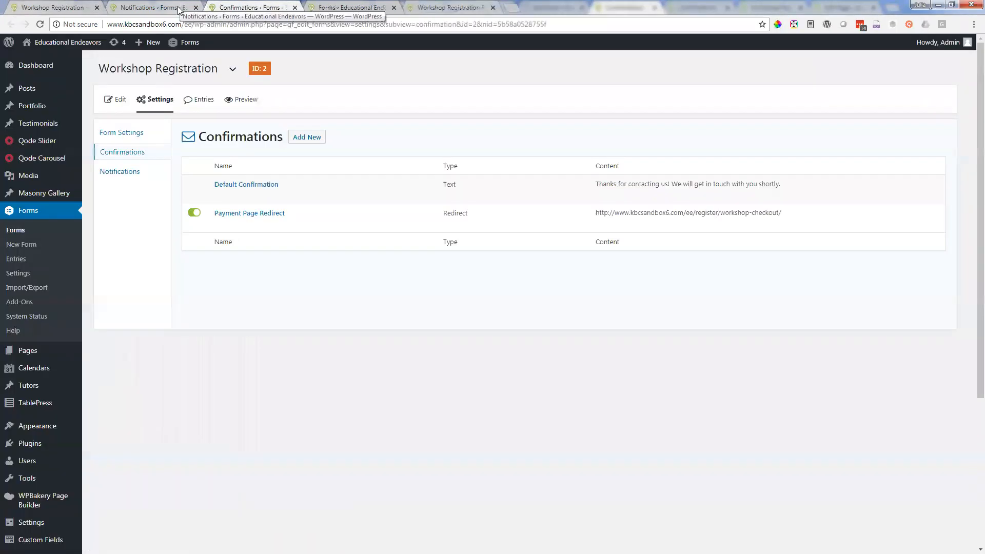
pyautogui.moveTo(232, 222)
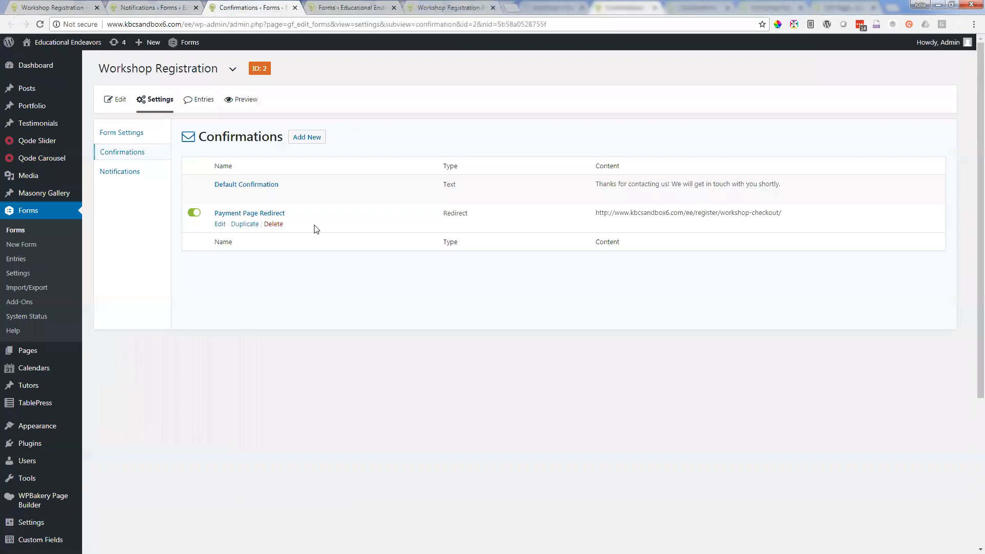
pyautogui.click(115, 173)
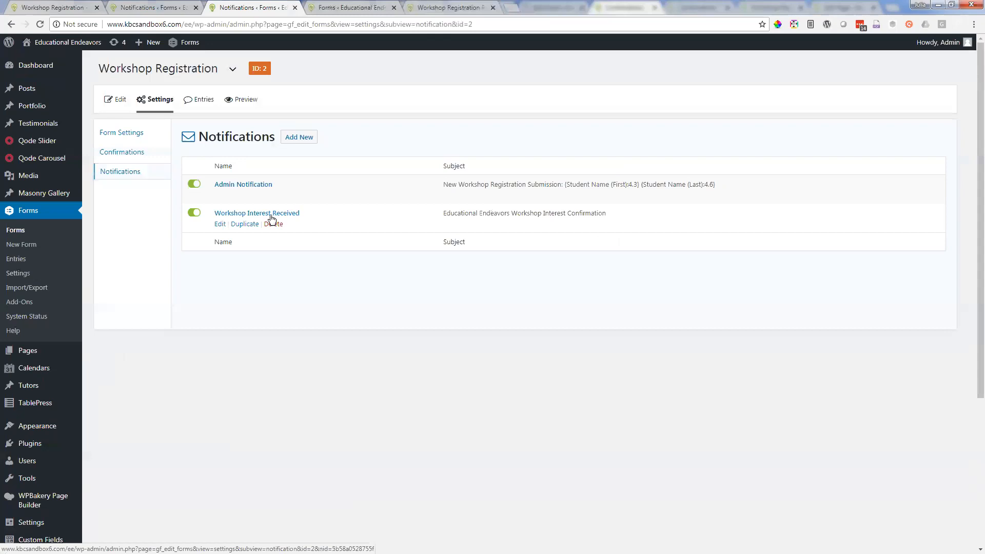
# Step: Review the Workshop Registration Payment Information page and the Workshop Interest Received notification's settings and message
pyautogui.click(445, 7)
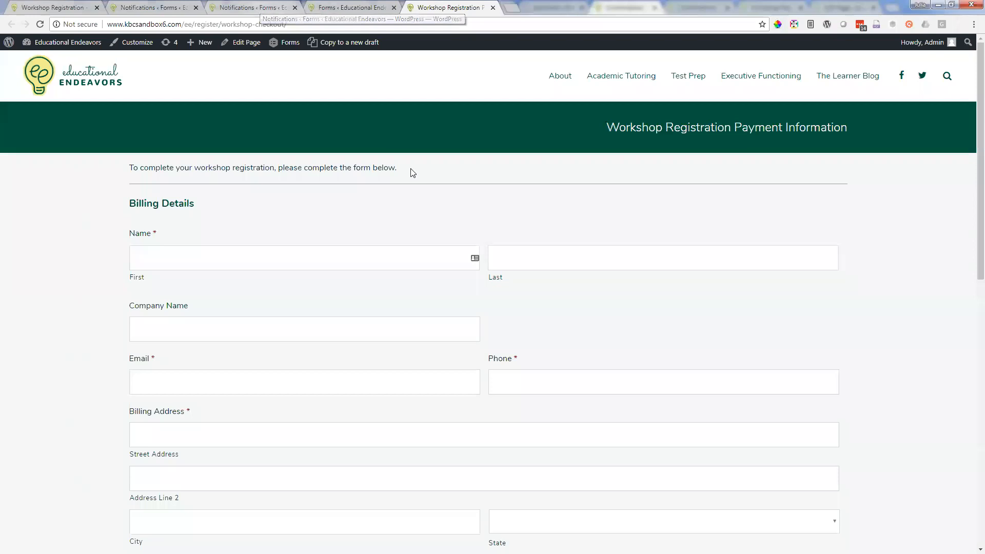
pyautogui.scroll(-3, 433, 164)
pyautogui.scroll(-7, 435, 165)
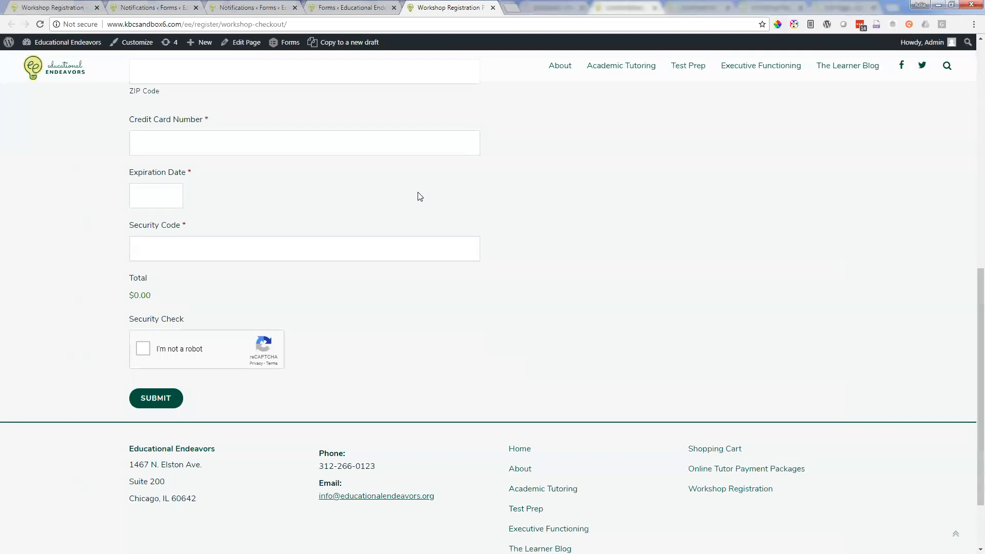
pyautogui.click(166, 4)
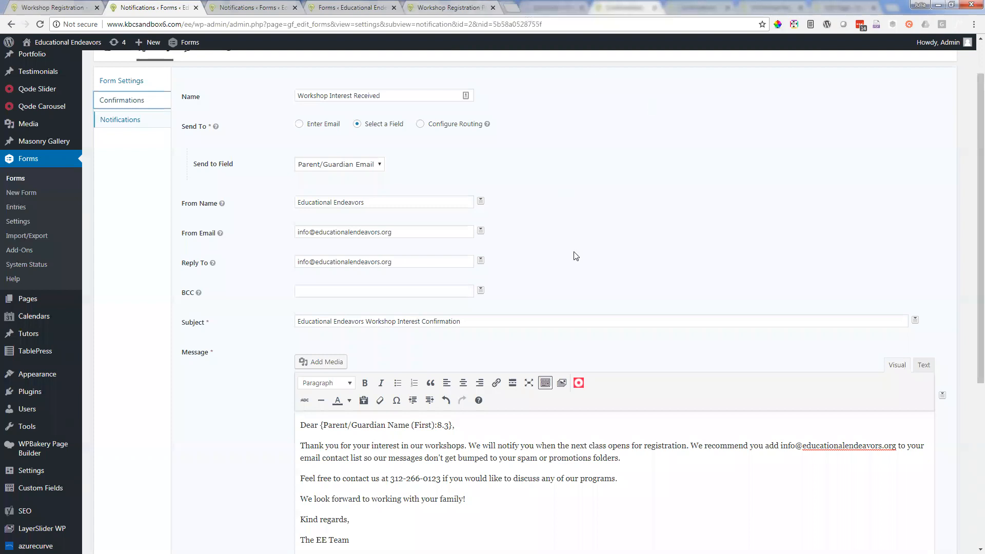
pyautogui.scroll(-2, 575, 255)
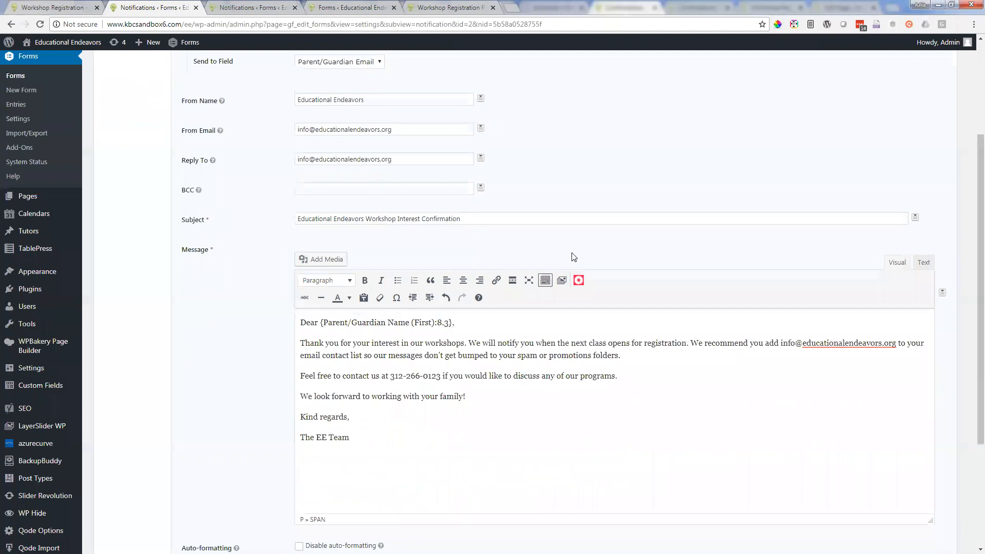
pyautogui.scroll(2, 574, 251)
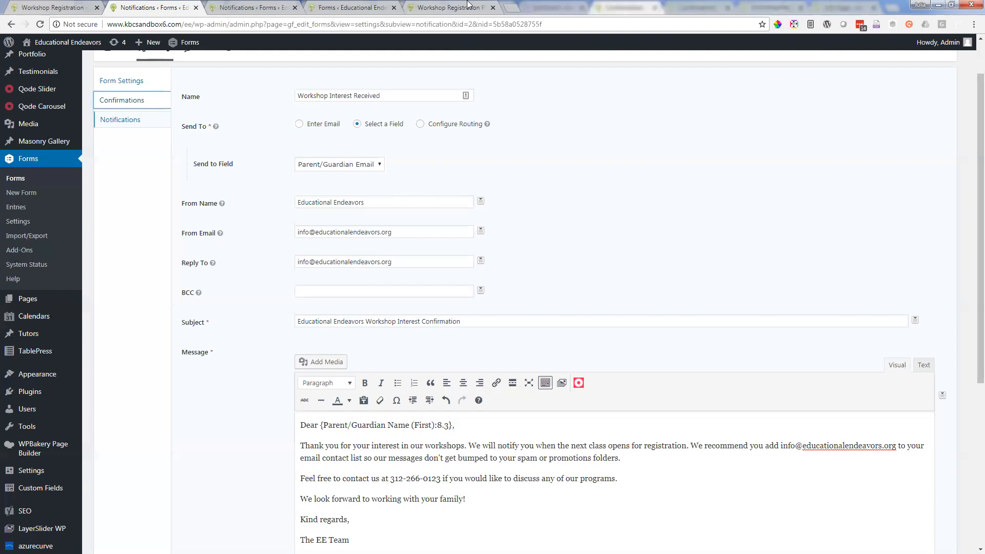
# Step: Open the live Academic Enrichment Workshops page and look through its Leadership Academy, The Rising Writer and College Essays 101 sections
pyautogui.click(437, 6)
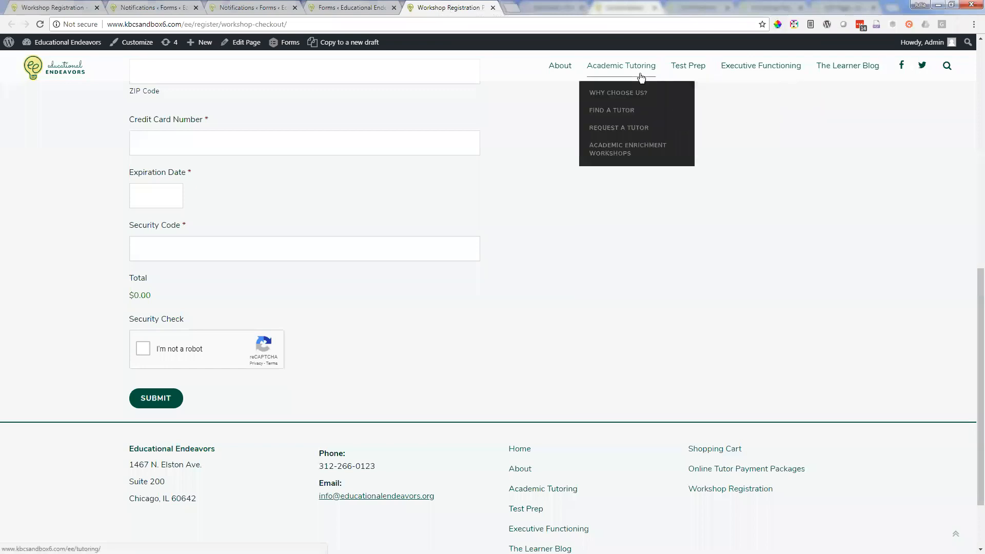
pyautogui.click(627, 154)
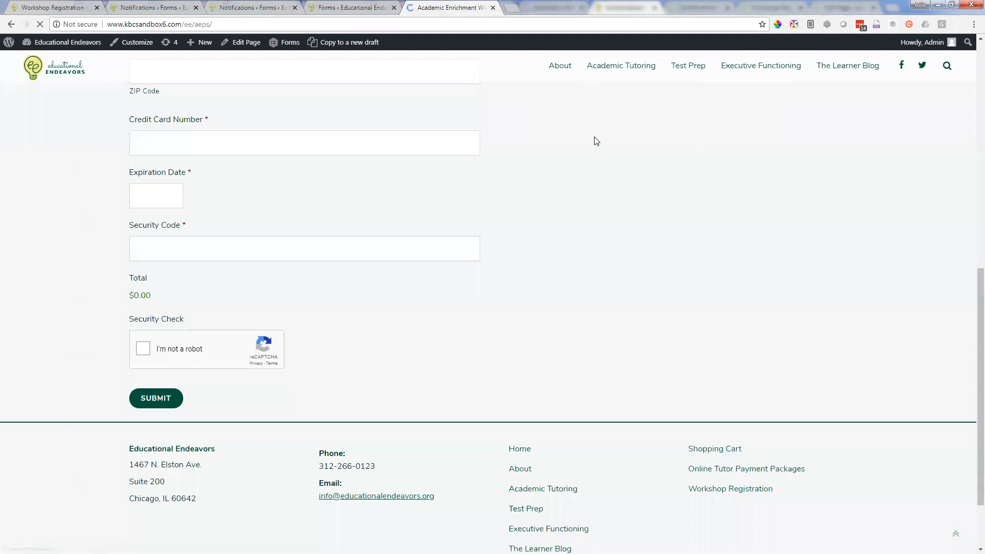
pyautogui.scroll(-1, 691, 454)
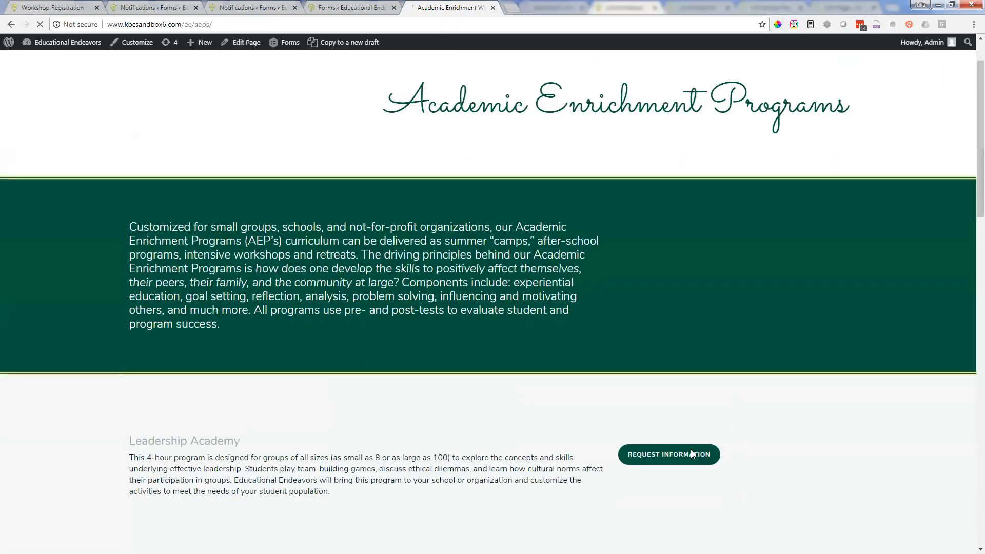
pyautogui.scroll(-4, 690, 450)
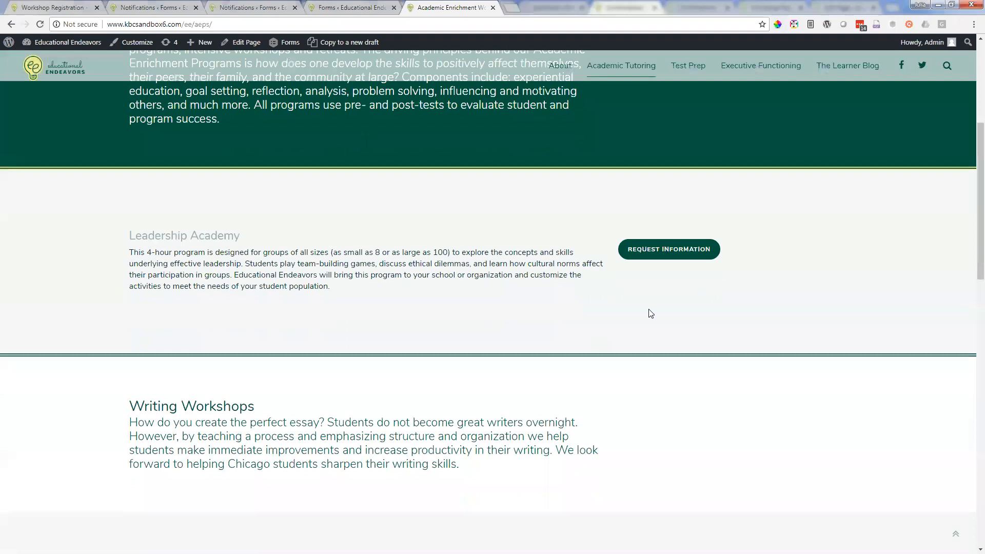
pyautogui.scroll(-7, 651, 313)
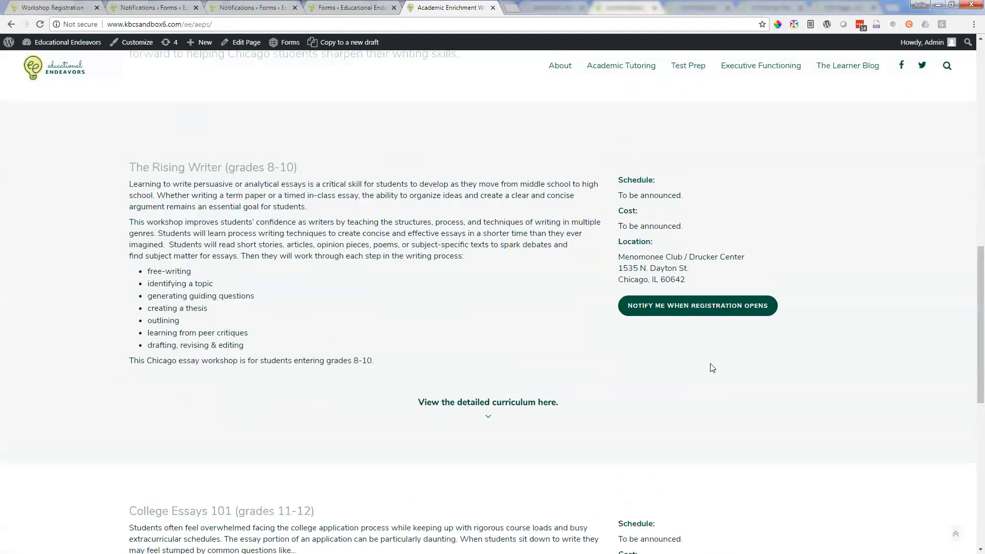
pyautogui.scroll(4, 710, 363)
pyautogui.scroll(5, 734, 466)
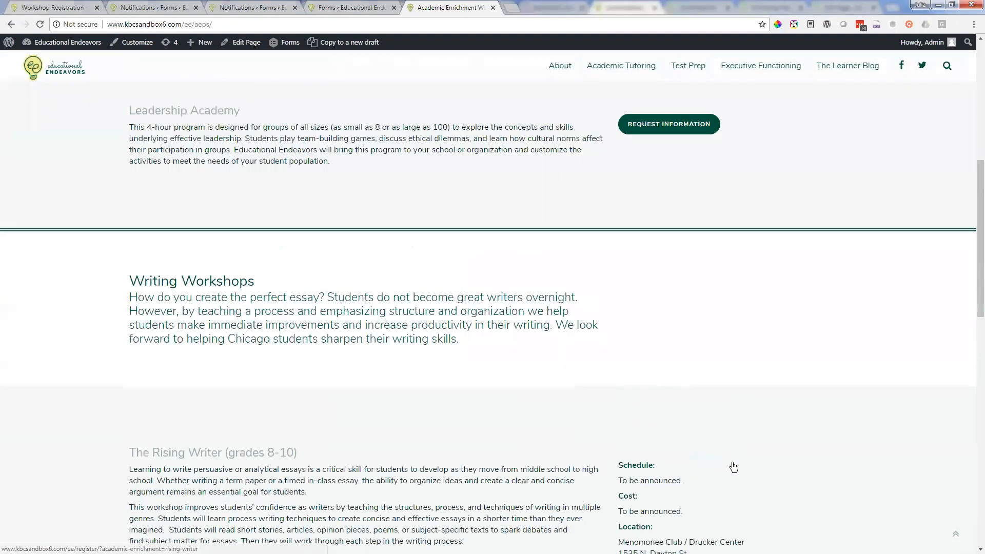
pyautogui.scroll(-6, 734, 466)
pyautogui.scroll(-8, 734, 467)
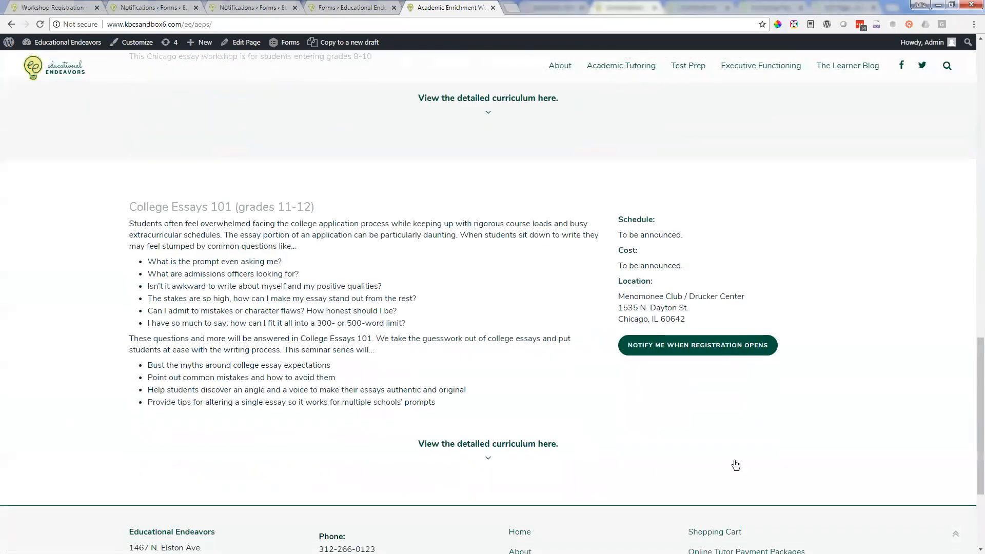
pyautogui.scroll(4, 734, 461)
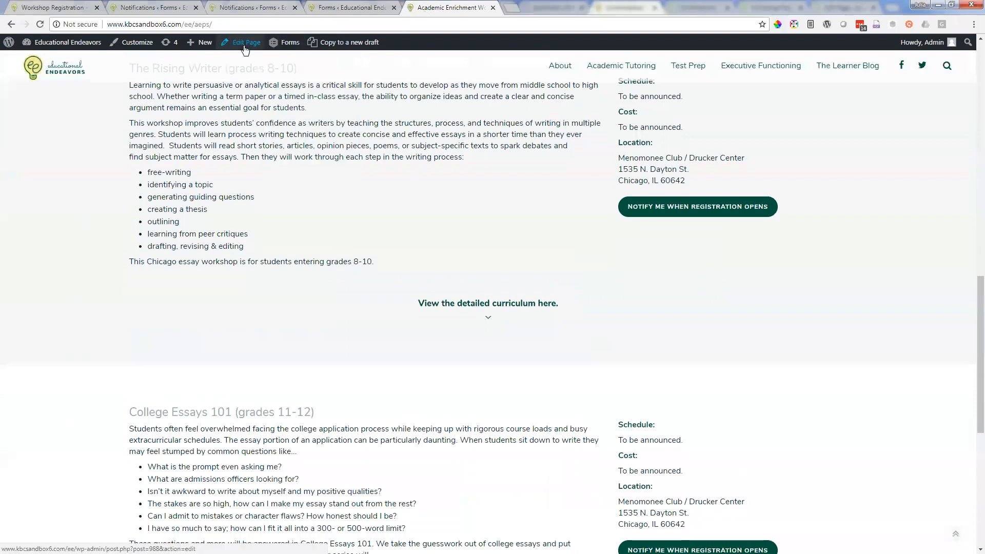
# Step: Open the Academic Enrichment Workshops page for editing in a separate browser tab, keeping the live page open
pyautogui.rightClick(249, 42)
pyautogui.click(285, 48)
pyautogui.click(547, 6)
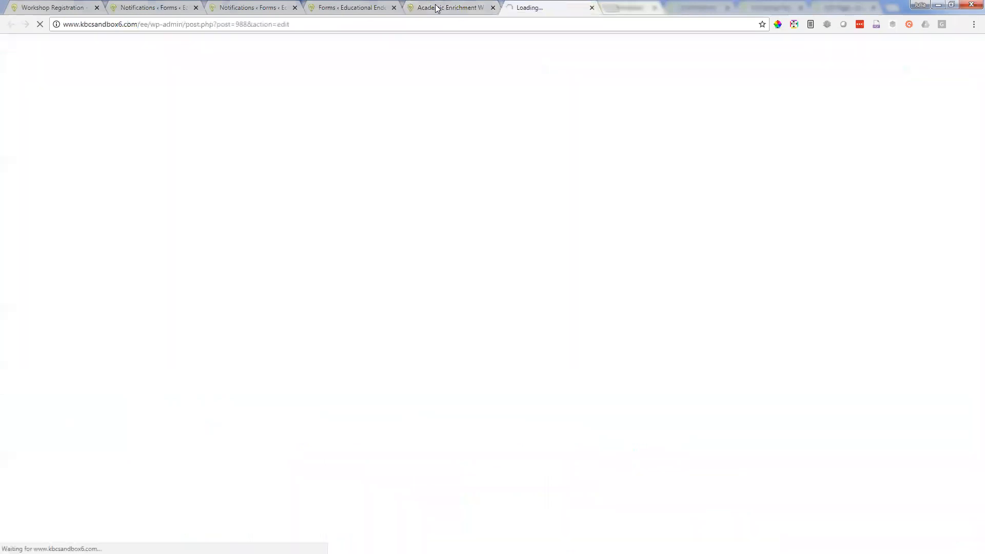
# Step: Check the workshop choices in the Workshop Registration form and the College Essays 101 schedule on the live Academic Enrichment Workshops page
pyautogui.click(381, 4)
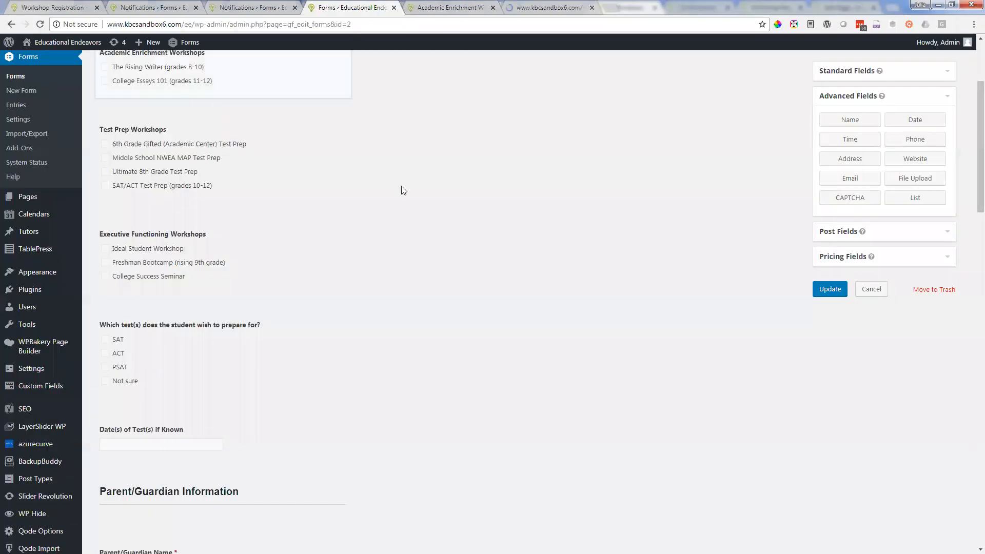
pyautogui.scroll(2, 414, 138)
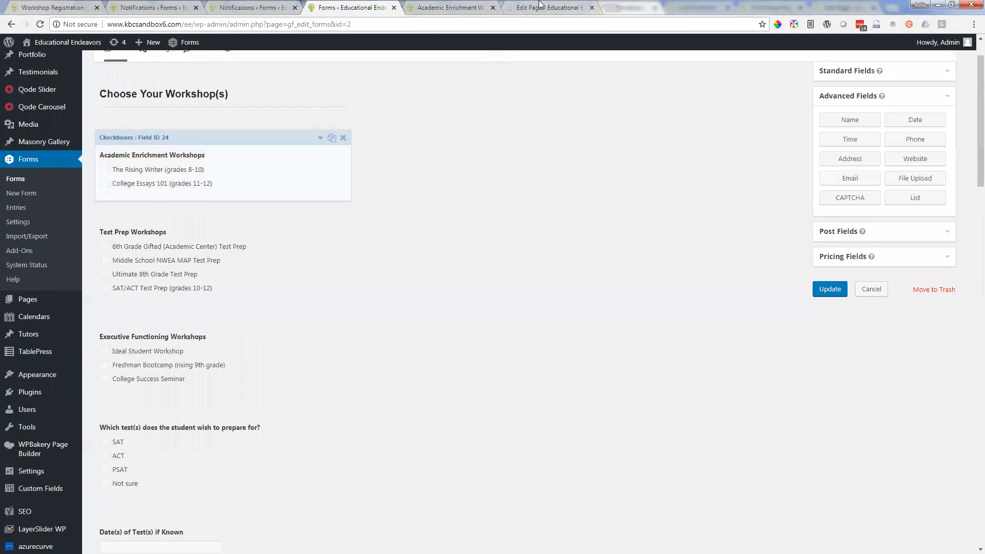
pyautogui.click(573, 4)
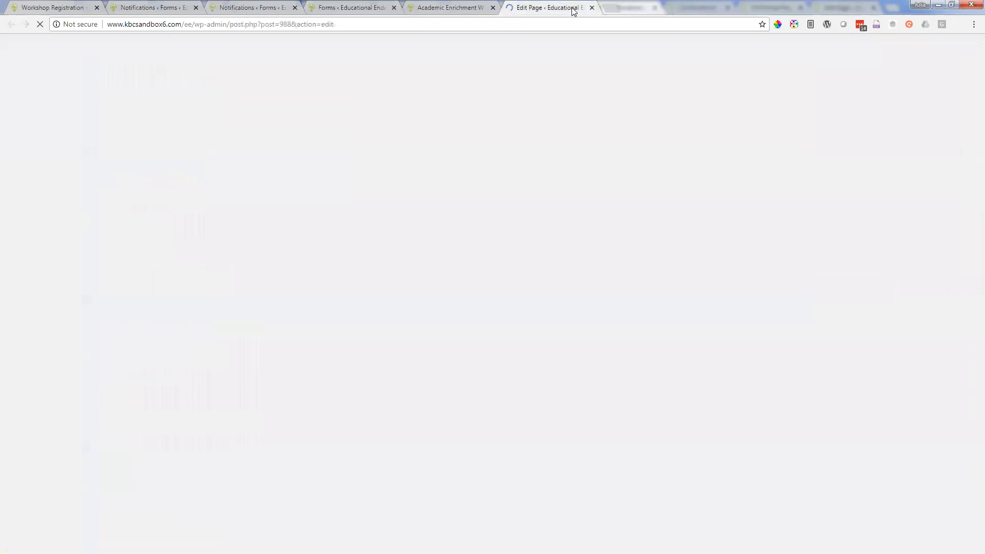
pyautogui.click(450, 7)
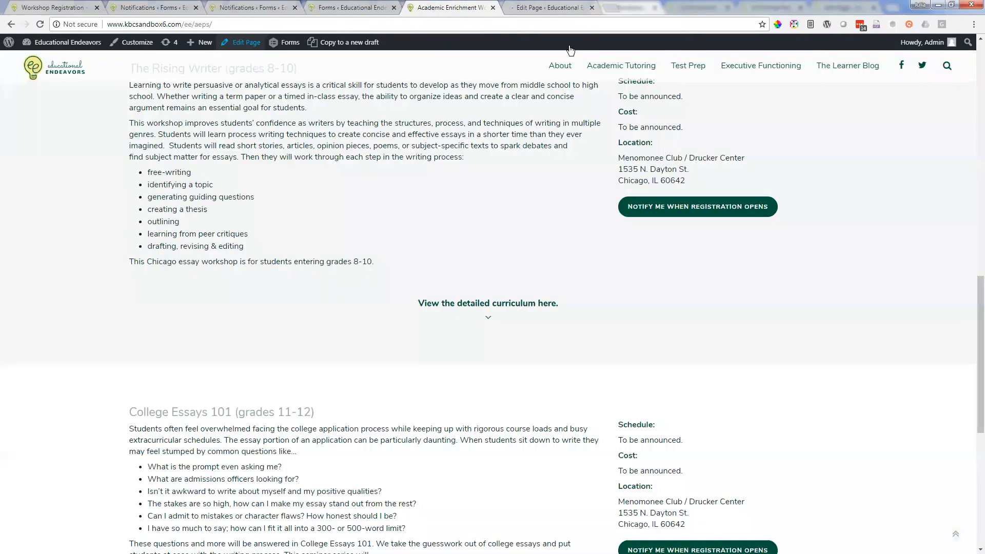
pyautogui.click(510, 4)
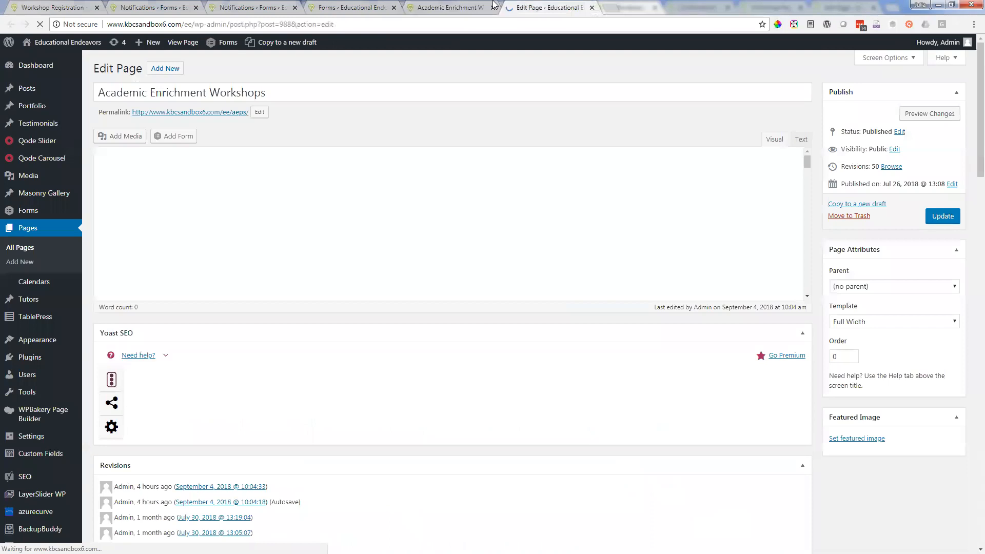
pyautogui.click(461, 6)
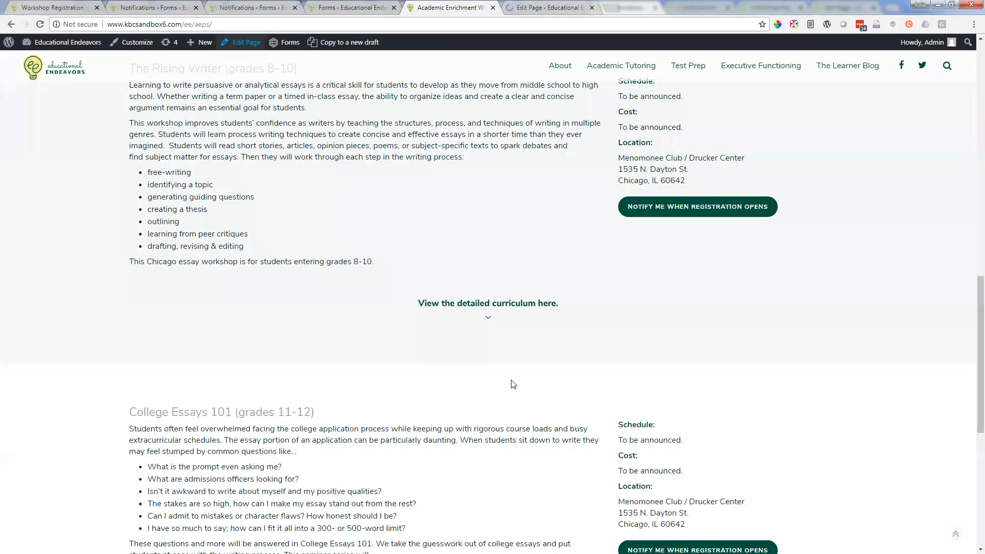
pyautogui.scroll(-4, 513, 383)
pyautogui.moveTo(621, 210); pyautogui.dragTo(731, 214)
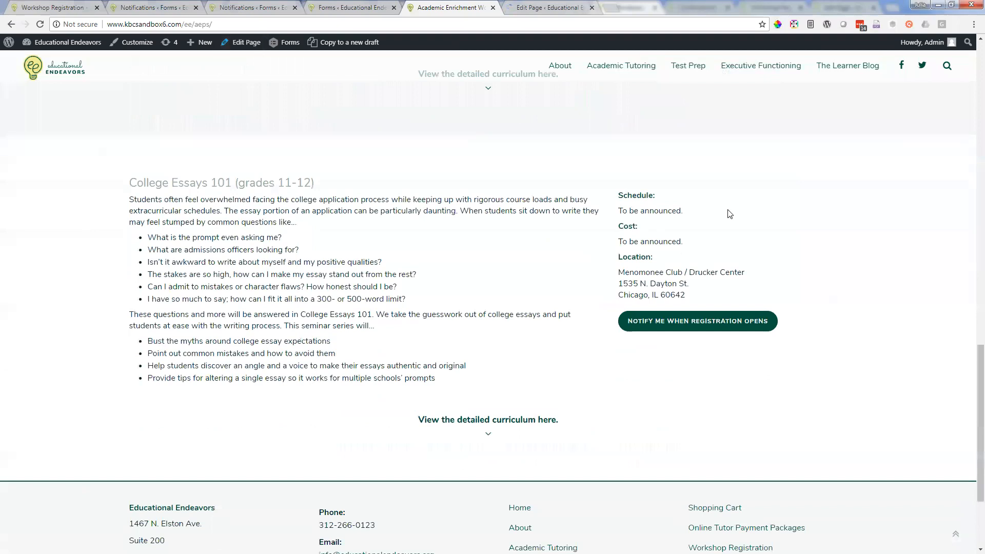
# Step: In the Academic Enrichment Workshops page editor, examine The Rising Writer's schedule, cost and location text block and close it without changes
pyautogui.click(549, 7)
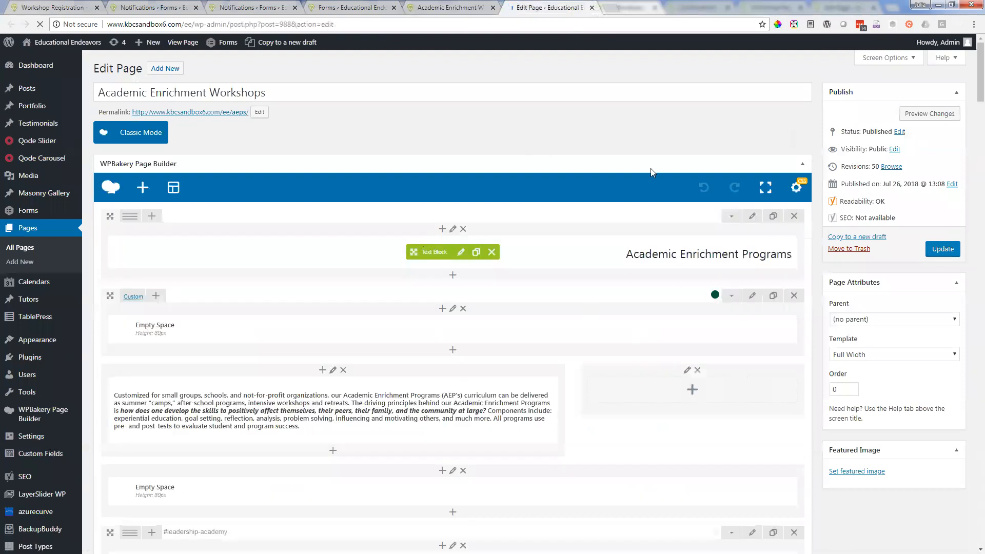
pyautogui.scroll(-7, 932, 236)
pyautogui.scroll(-8, 929, 236)
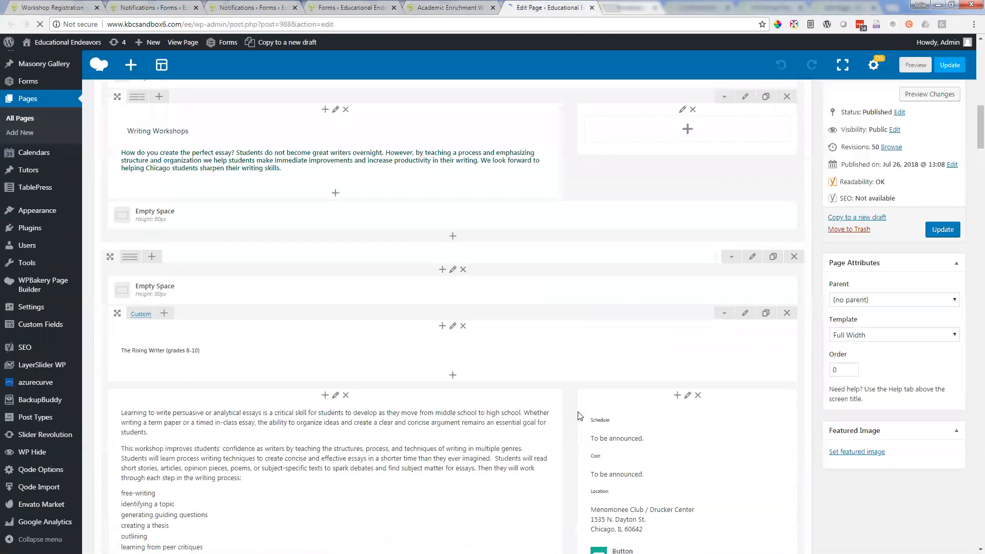
pyautogui.moveTo(696, 470)
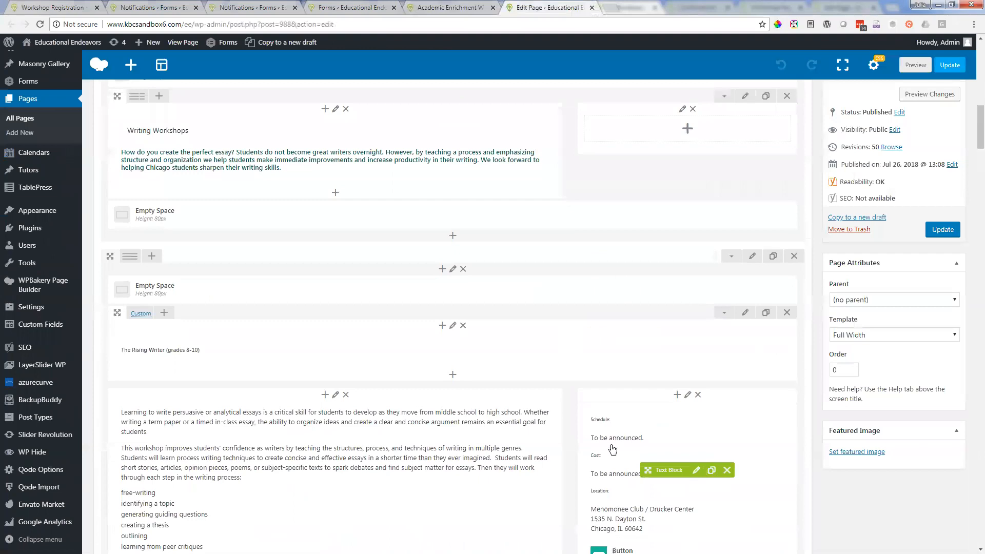
pyautogui.click(696, 471)
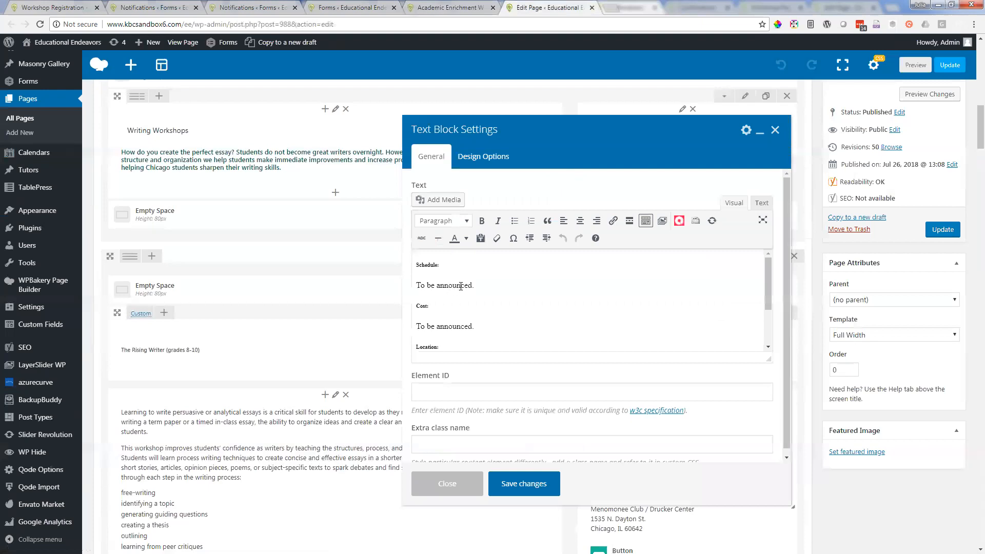
pyautogui.tripleClick(456, 287)
pyautogui.scroll(-2, 522, 273)
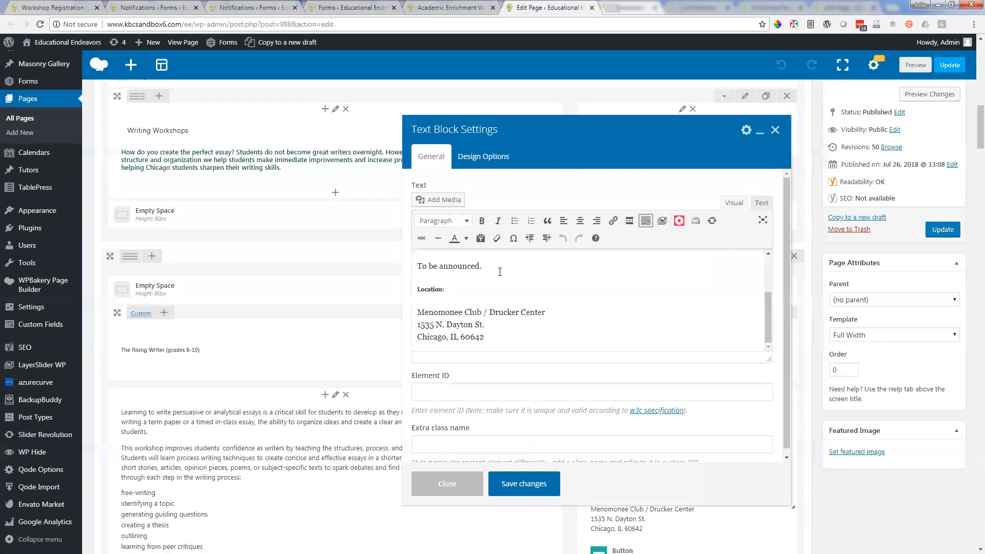
pyautogui.scroll(2, 500, 272)
pyautogui.doubleClick(459, 271)
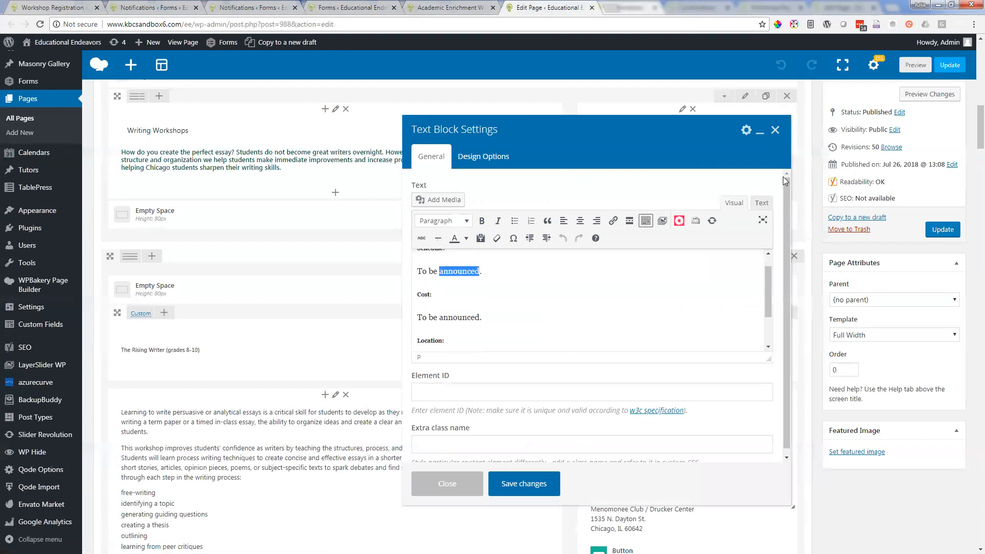
pyautogui.click(771, 137)
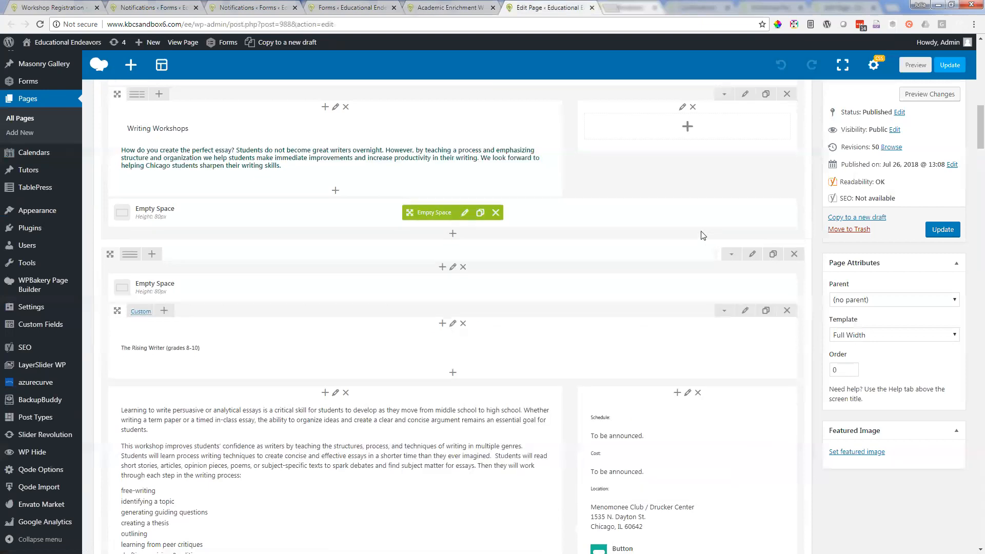
# Step: Open the settings of The Rising Writer's "Notify Me When Registration Opens" button in the page editor
pyautogui.scroll(-2, 680, 249)
pyautogui.scroll(-1, 687, 332)
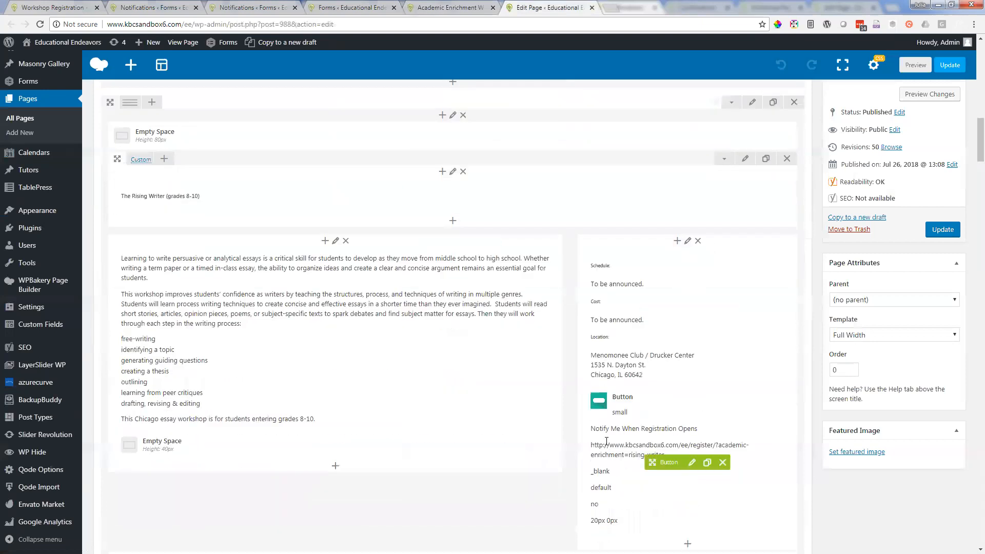
pyautogui.click(691, 463)
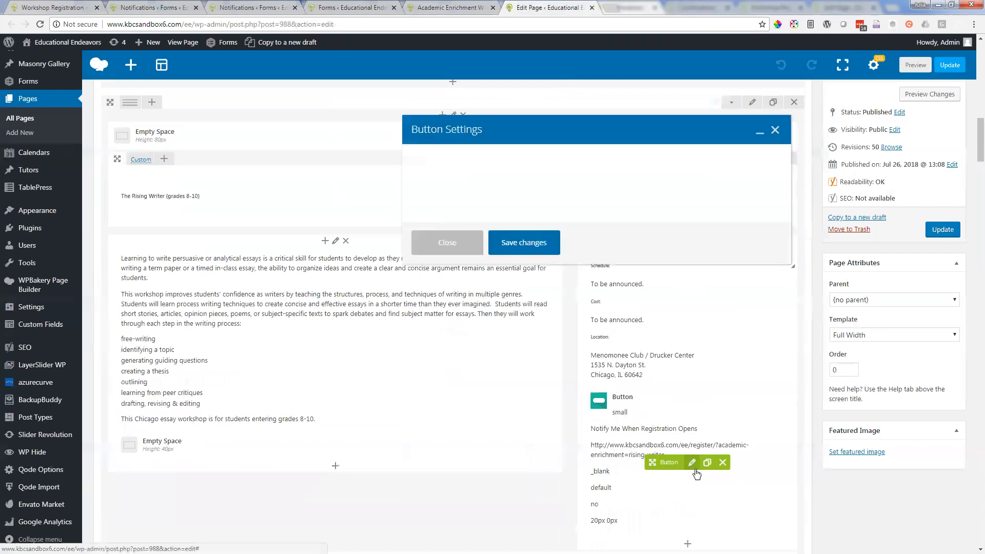
# Step: Open the Workshop Registration page from the live site's footer link in a separate browser tab and select its web address
pyautogui.click(454, 7)
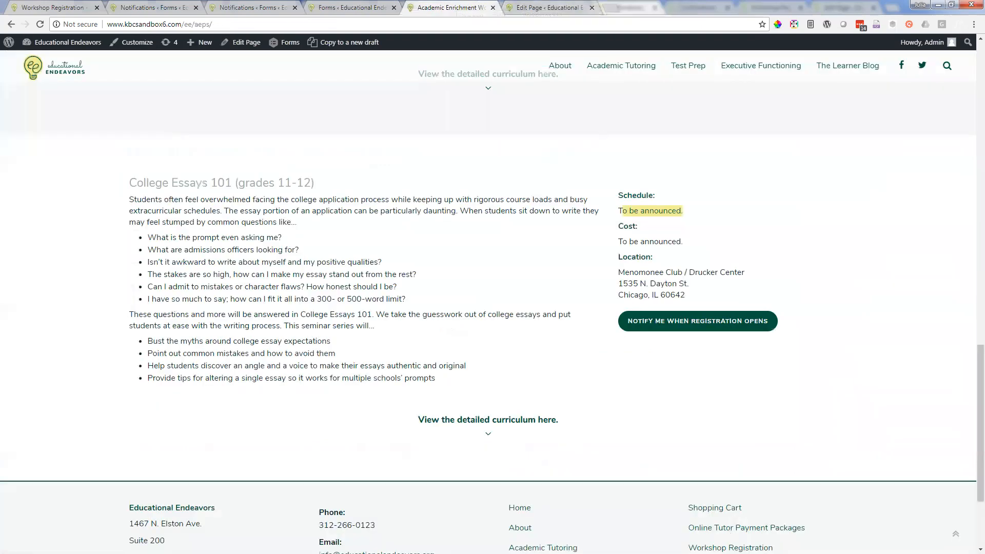
pyautogui.scroll(-3, 725, 411)
pyautogui.rightClick(728, 407)
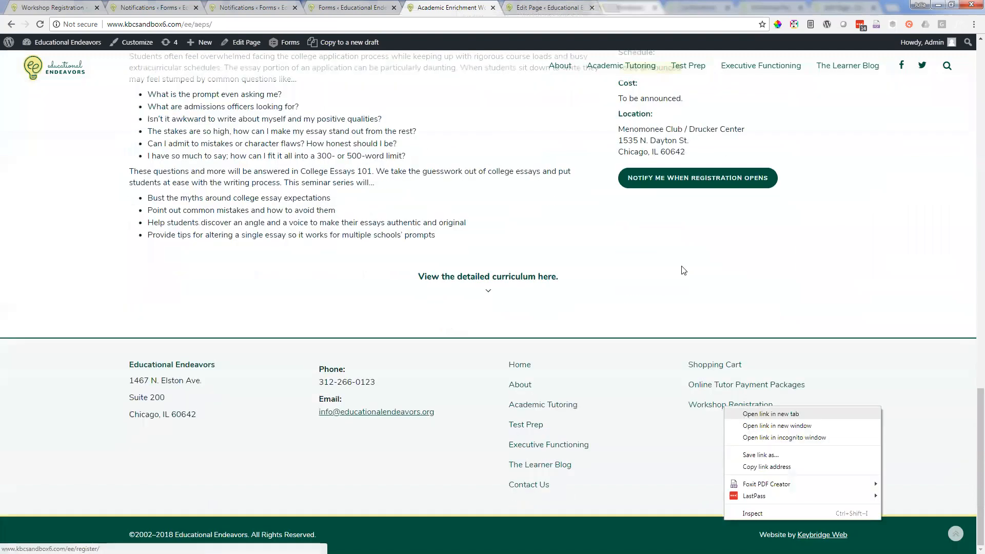
pyautogui.click(744, 413)
pyautogui.click(667, 7)
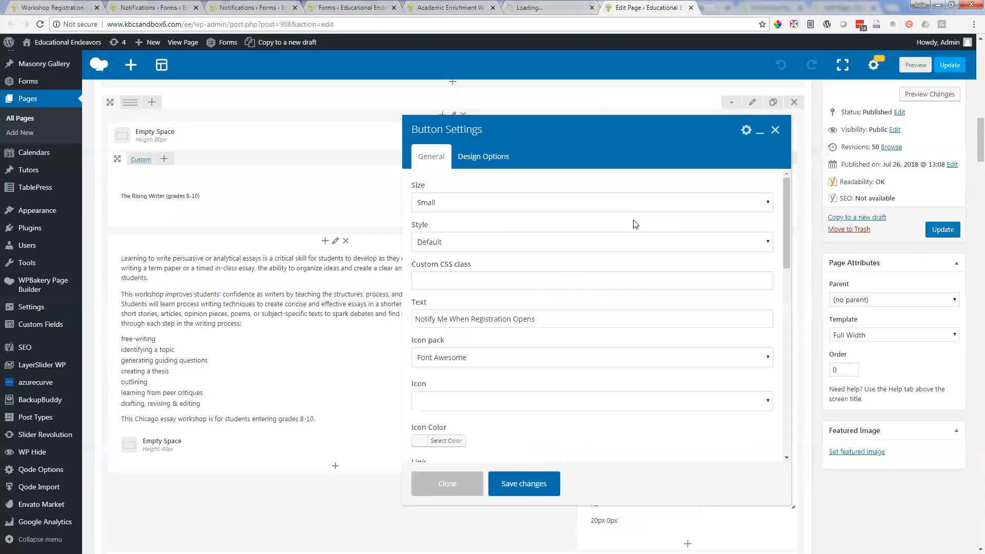
pyautogui.click(546, 7)
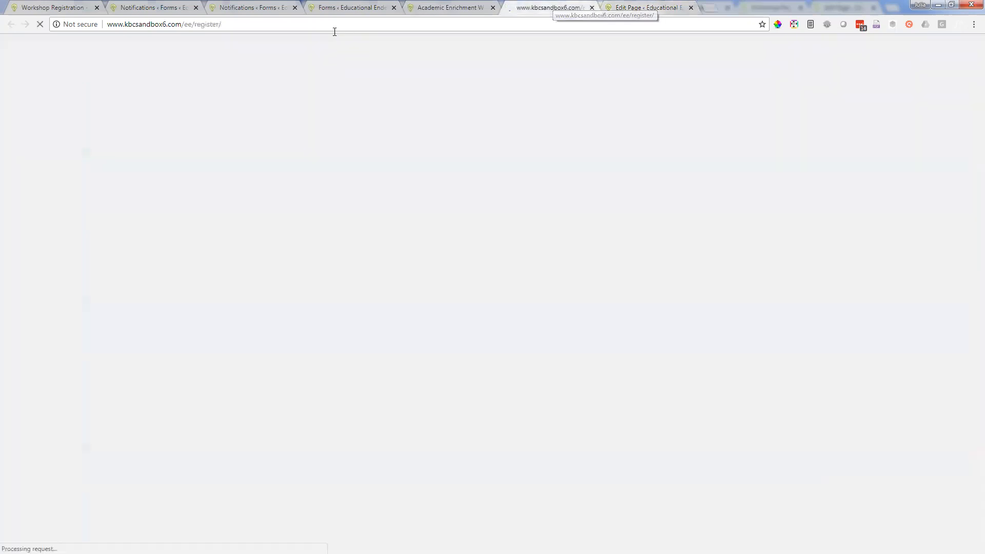
pyautogui.click(220, 24)
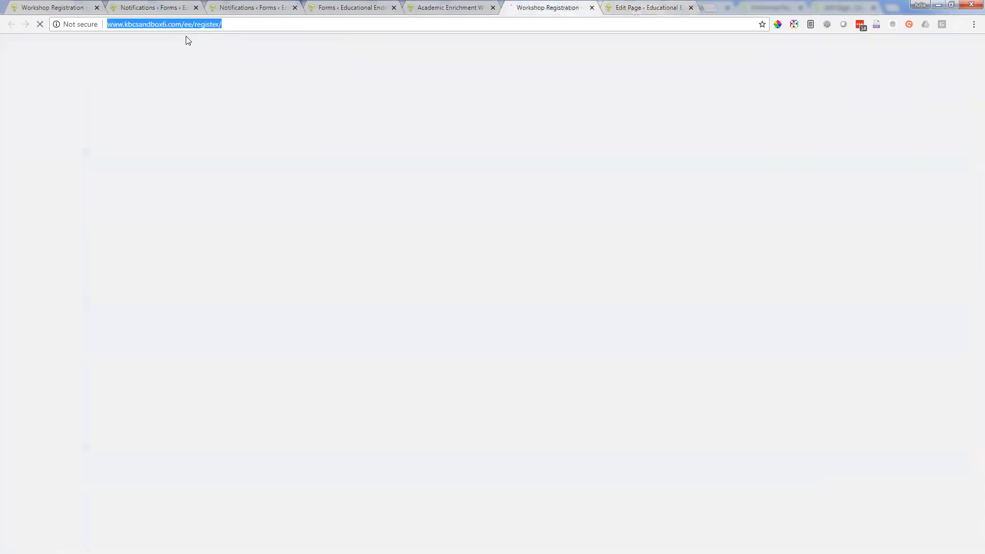
# Step: In The Rising Writer's button settings, check the registration link and select the "Notify Me When Registration Opens" text
pyautogui.click(646, 8)
pyautogui.scroll(-4, 545, 334)
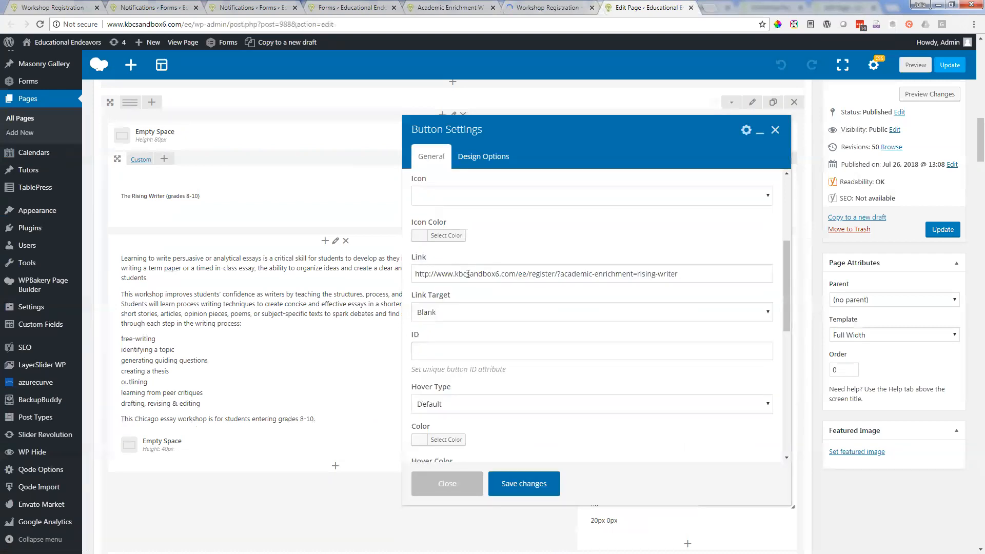
pyautogui.scroll(3, 447, 272)
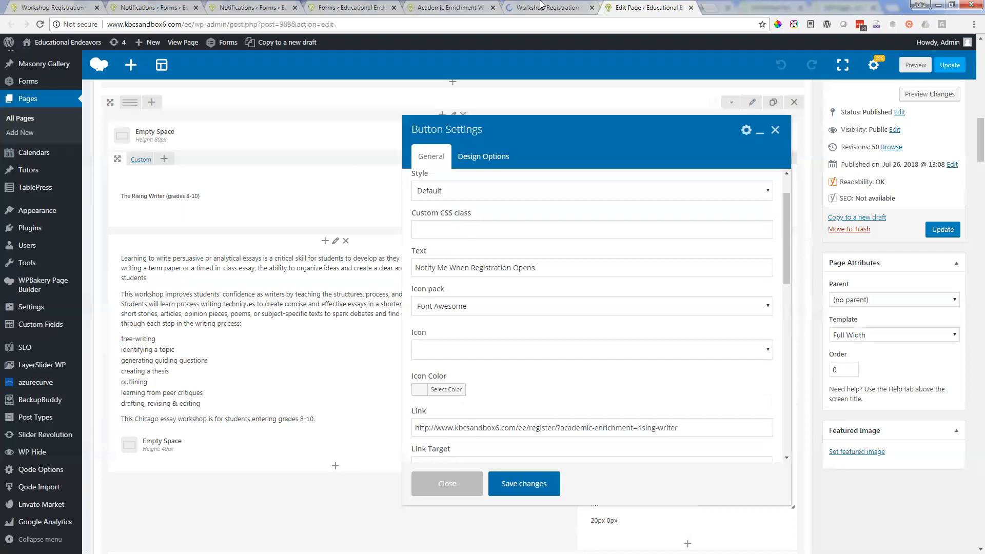
pyautogui.click(544, 271)
pyautogui.tripleClick(544, 271)
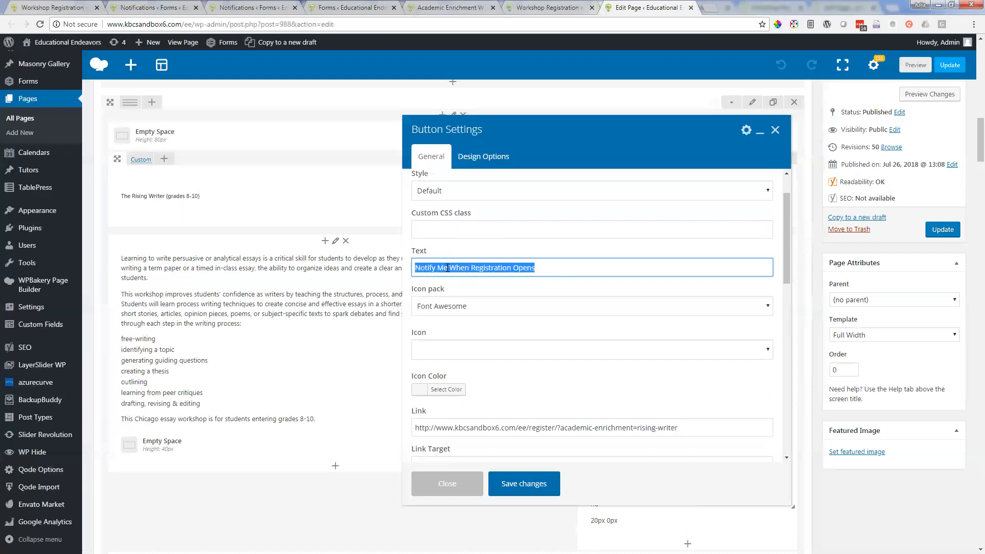
# Step: Look over the live Workshop Registration page and close The Rising Writer's button settings without saving changes
pyautogui.hotkey('ctrl', 'shift', 'Tab')
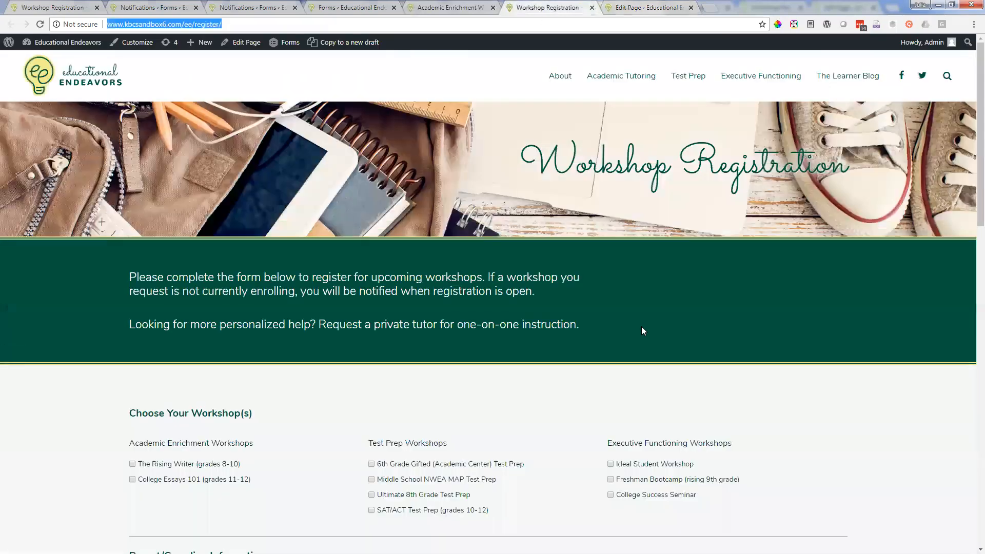
pyautogui.scroll(-5, 641, 331)
pyautogui.scroll(4, 641, 330)
pyautogui.click(662, 5)
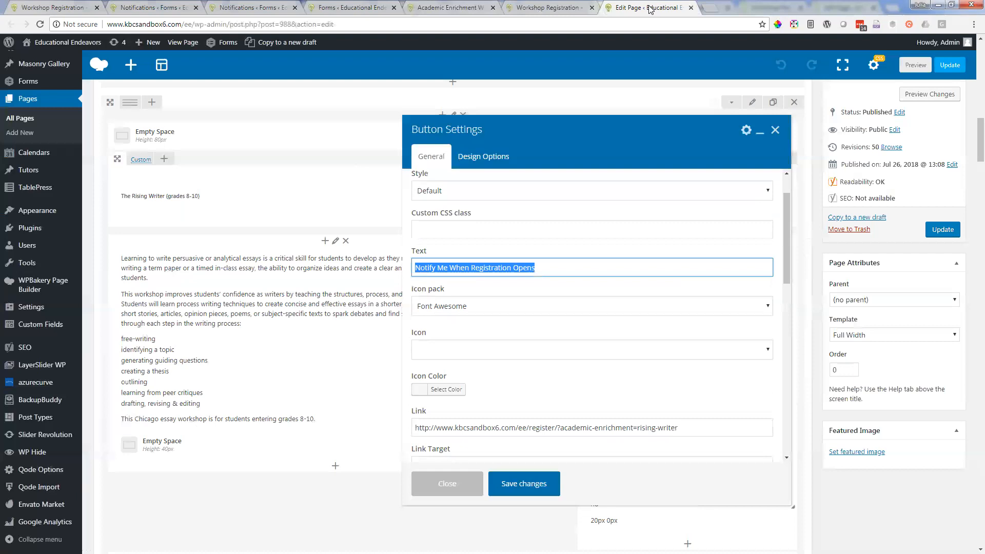
pyautogui.click(776, 130)
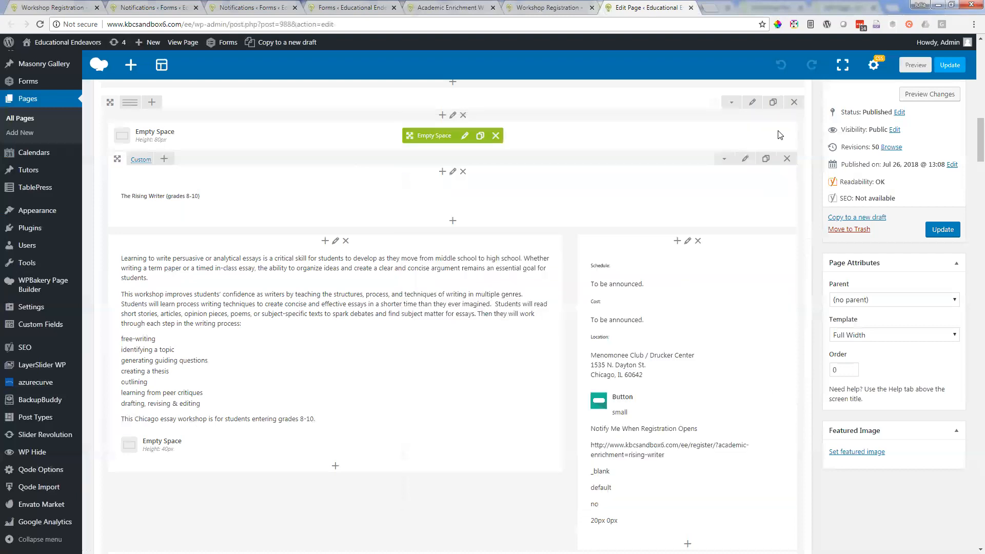
pyautogui.scroll(-5, 616, 215)
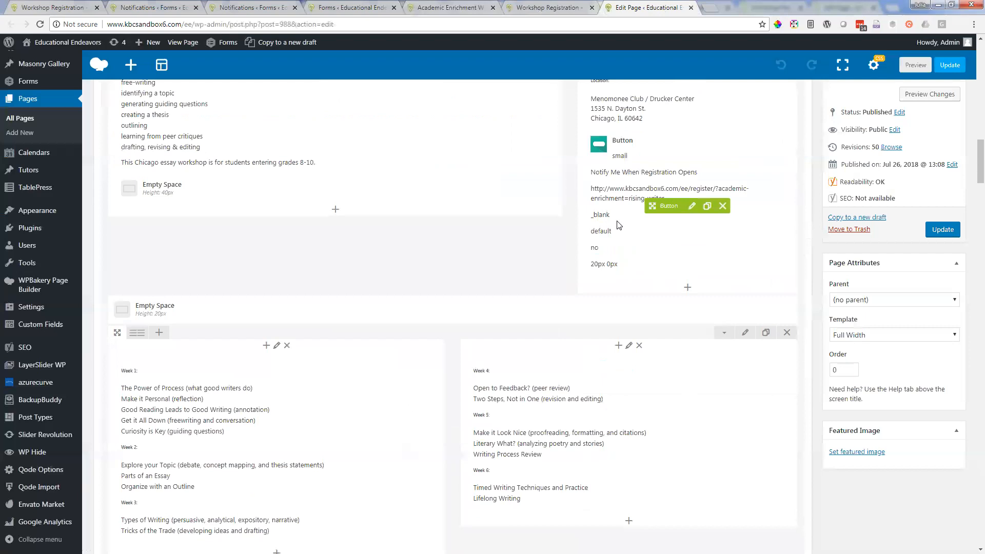
# Step: Review the live Workshop Registration form from the workshop choices through the parent/guardian and student information fields
pyautogui.click(545, 7)
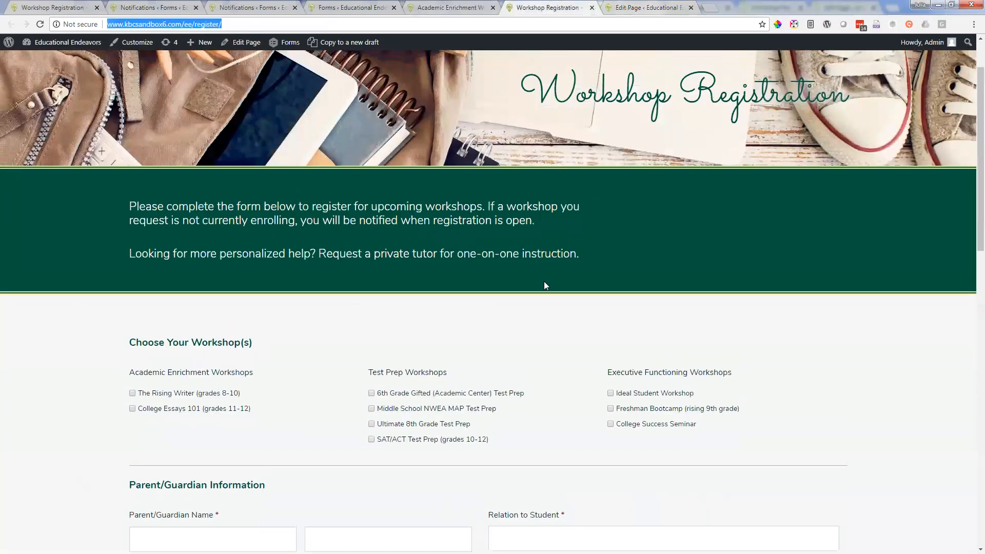
pyautogui.scroll(-5, 544, 282)
pyautogui.scroll(6, 543, 277)
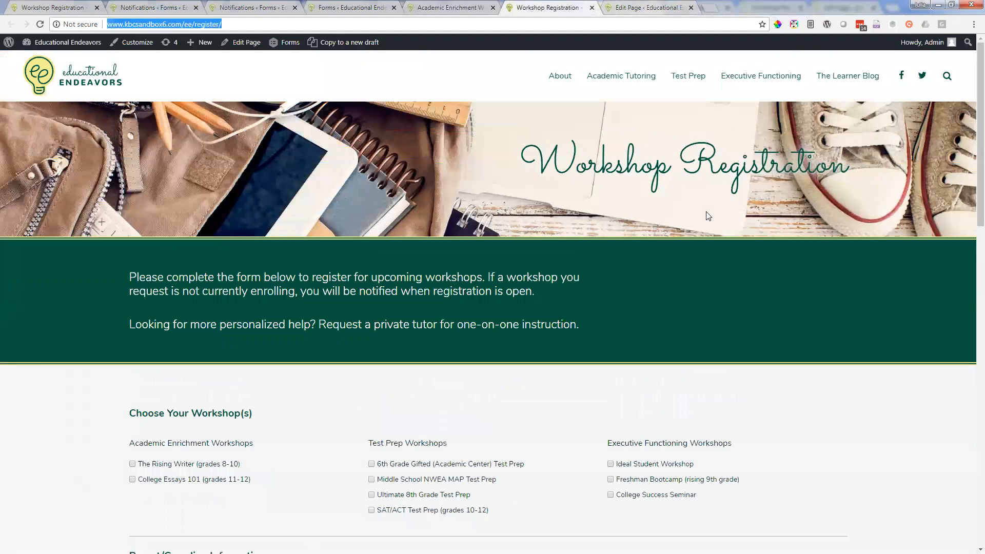
pyautogui.scroll(-9, 706, 216)
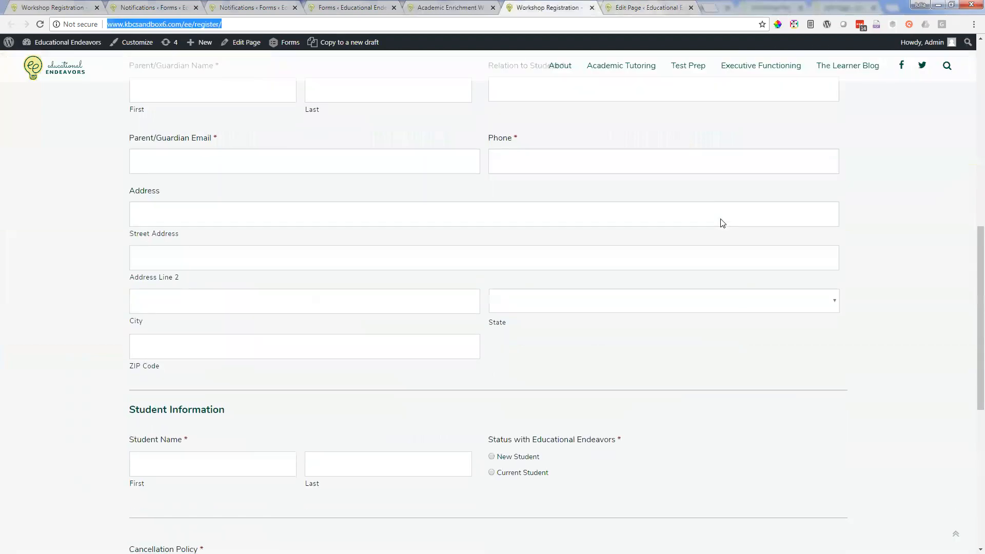
pyautogui.scroll(9, 722, 223)
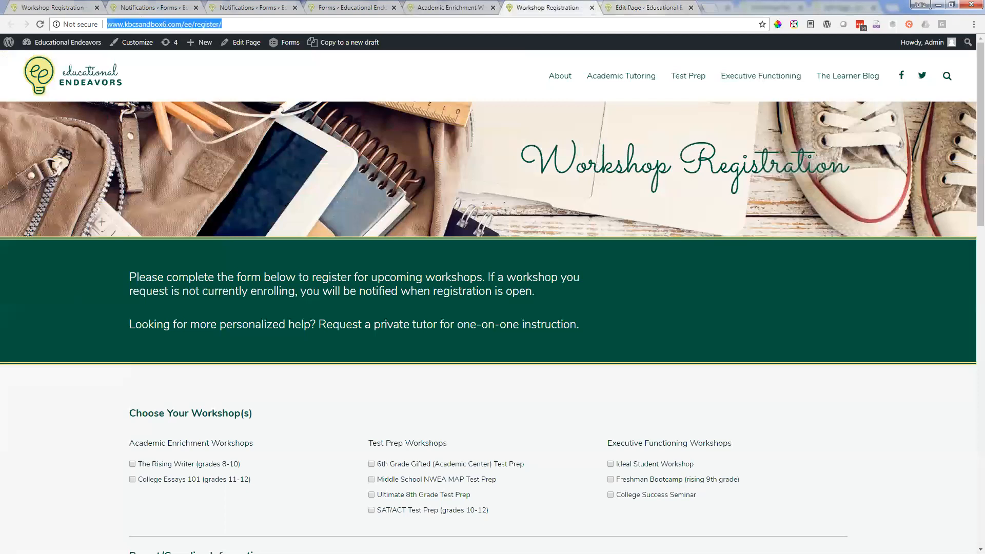
pyautogui.click(480, 15)
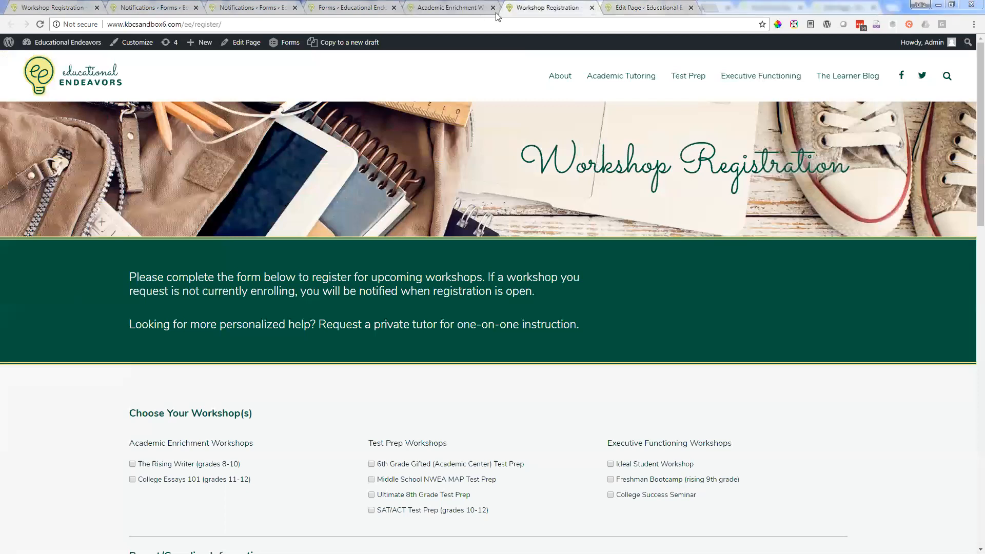